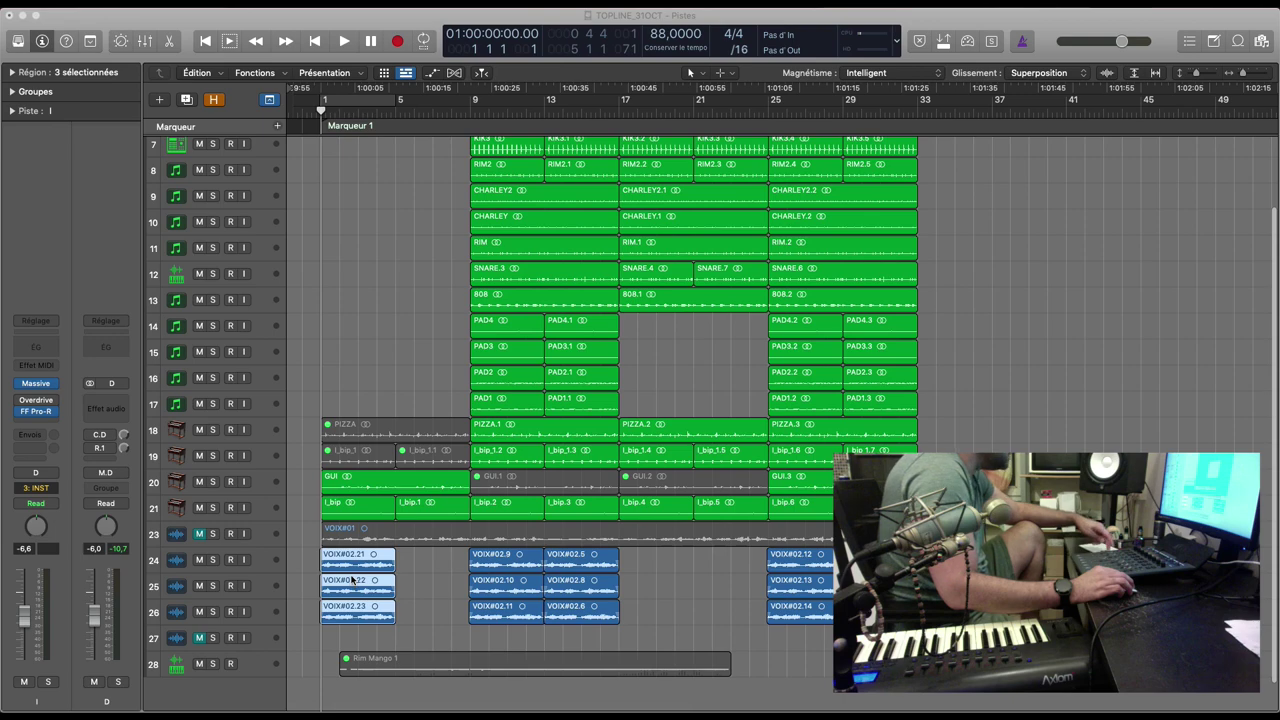
Step: Play the song from bar 1, set the cycle range to bars 1–9 and copy the three opening VOIX#02 regions to bar 5
scroll(367, 375, up, 3)
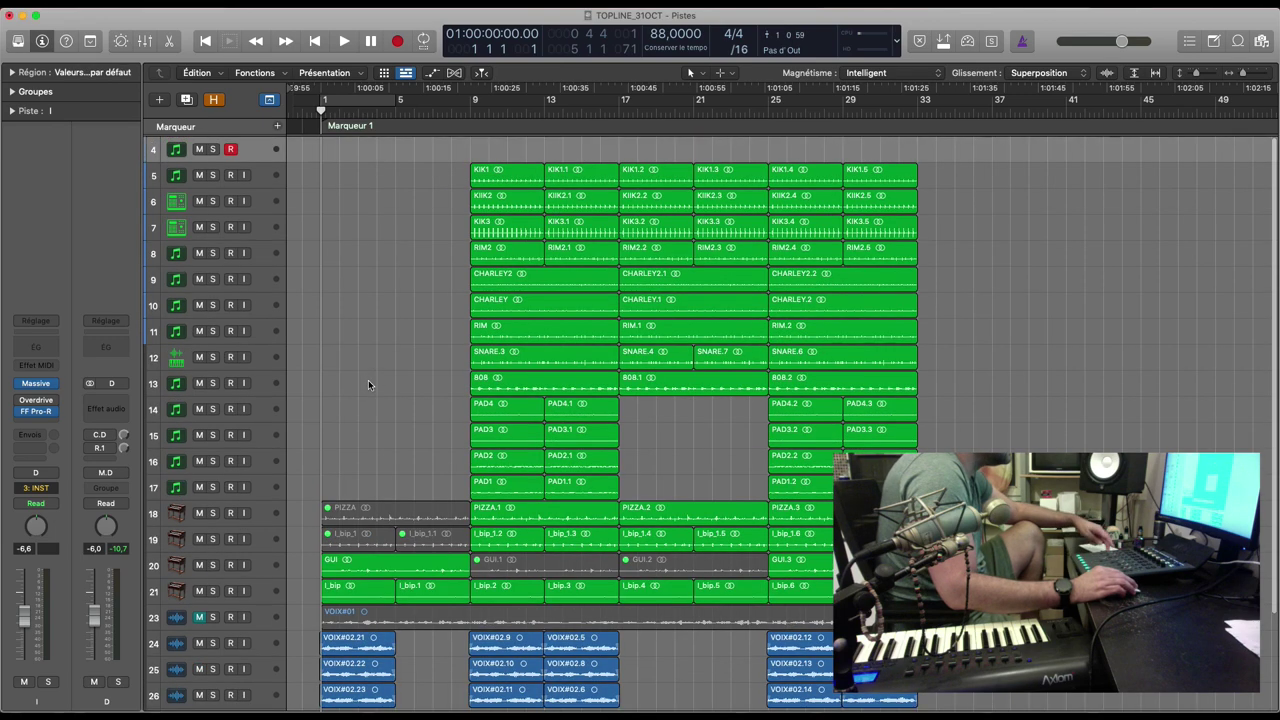
scroll(375, 387, down, 1)
key(space)
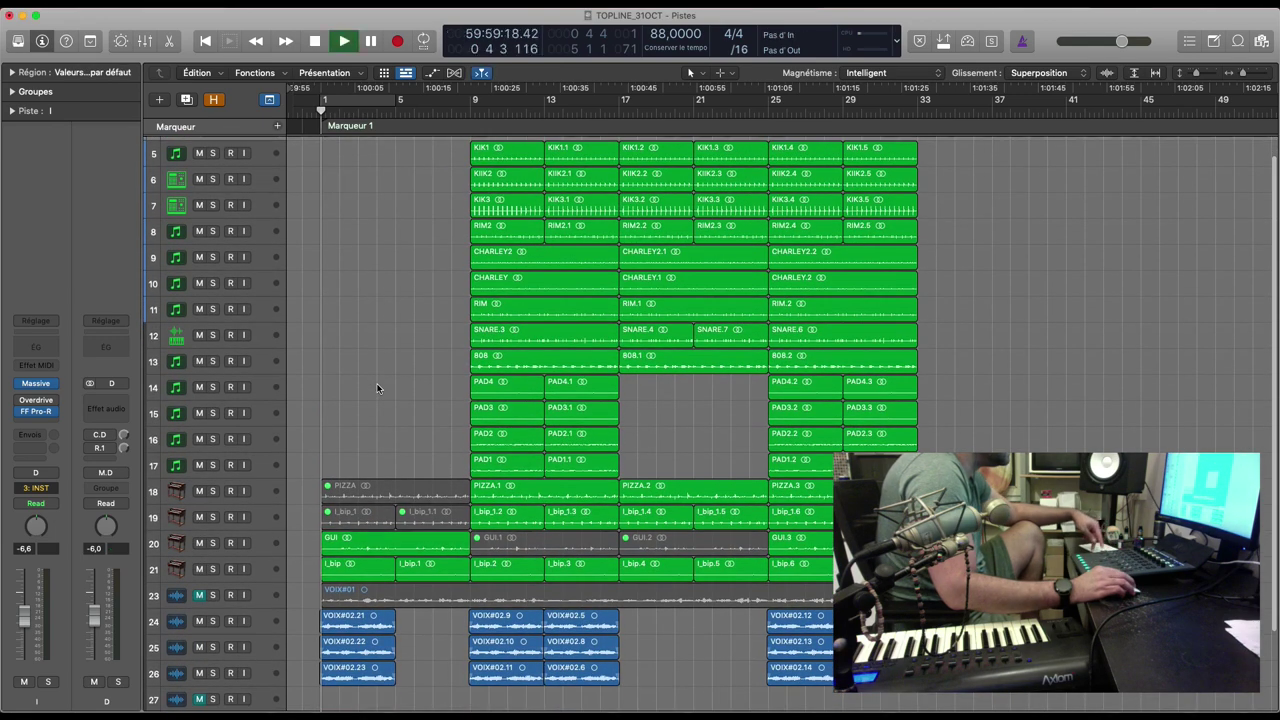
scroll(386, 429, down, 1)
key(super+Up)
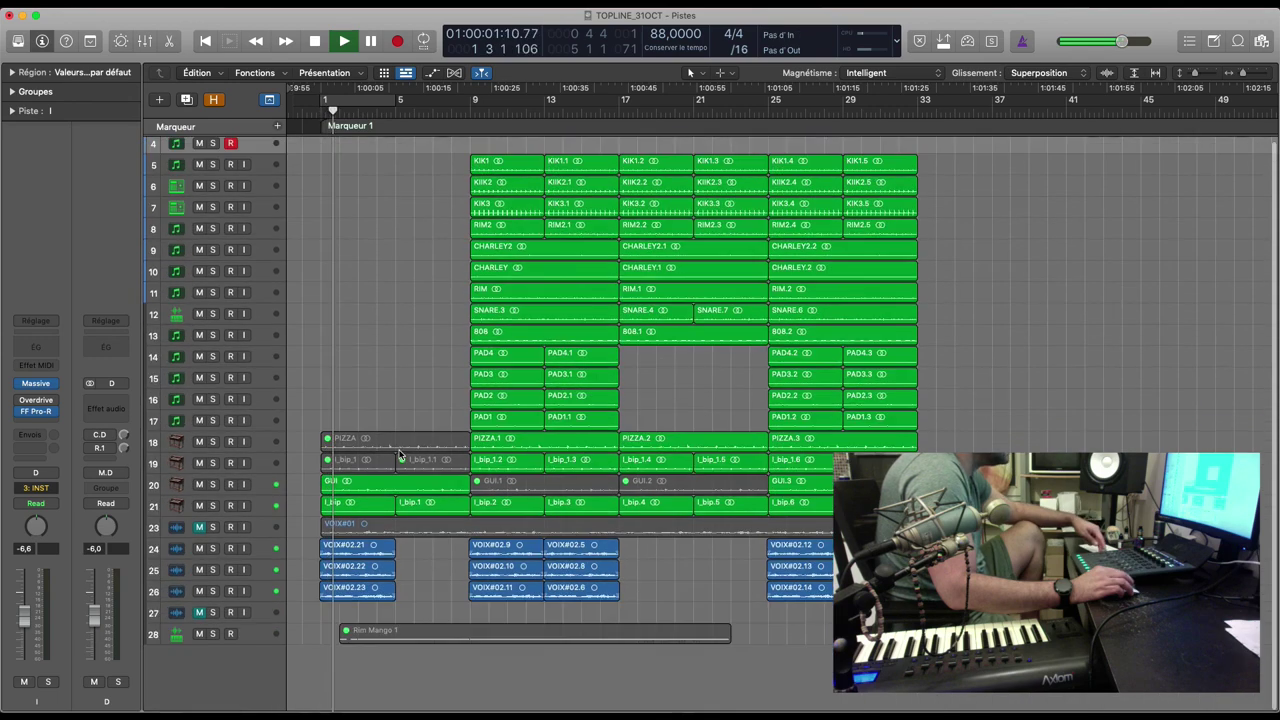
key(super+Up)
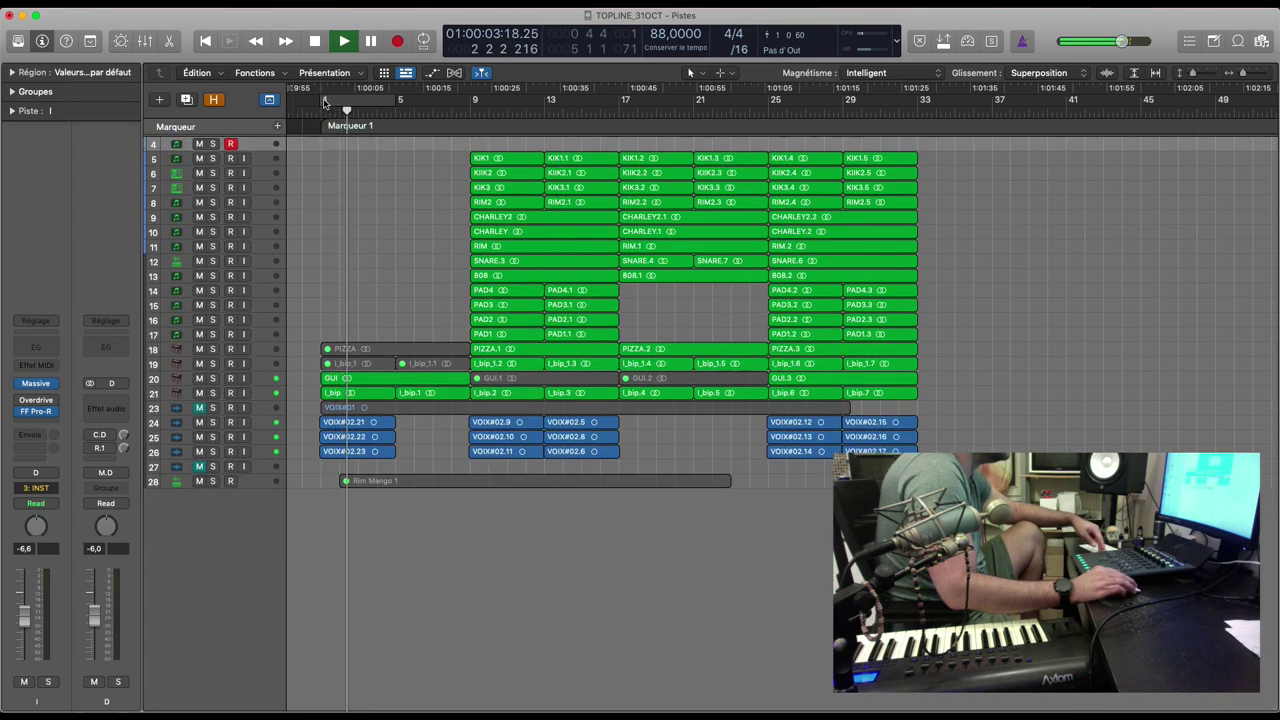
drag(324, 103, 472, 100)
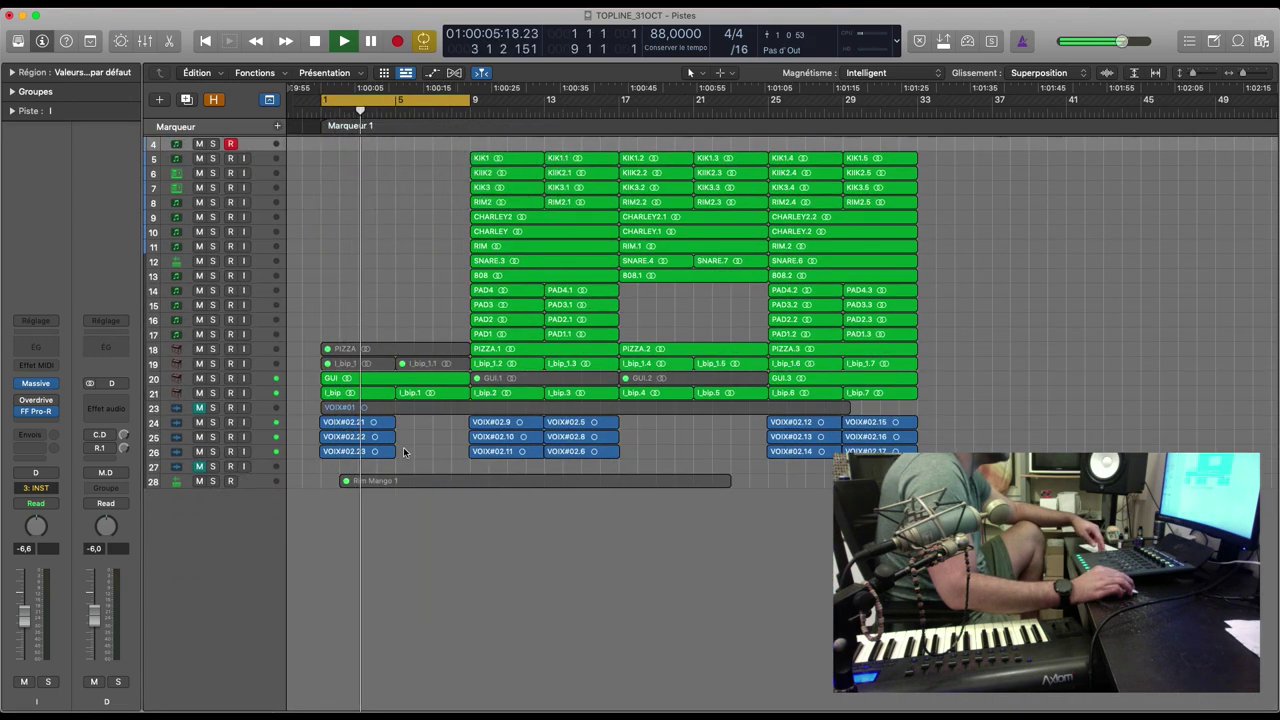
drag(419, 470, 440, 440)
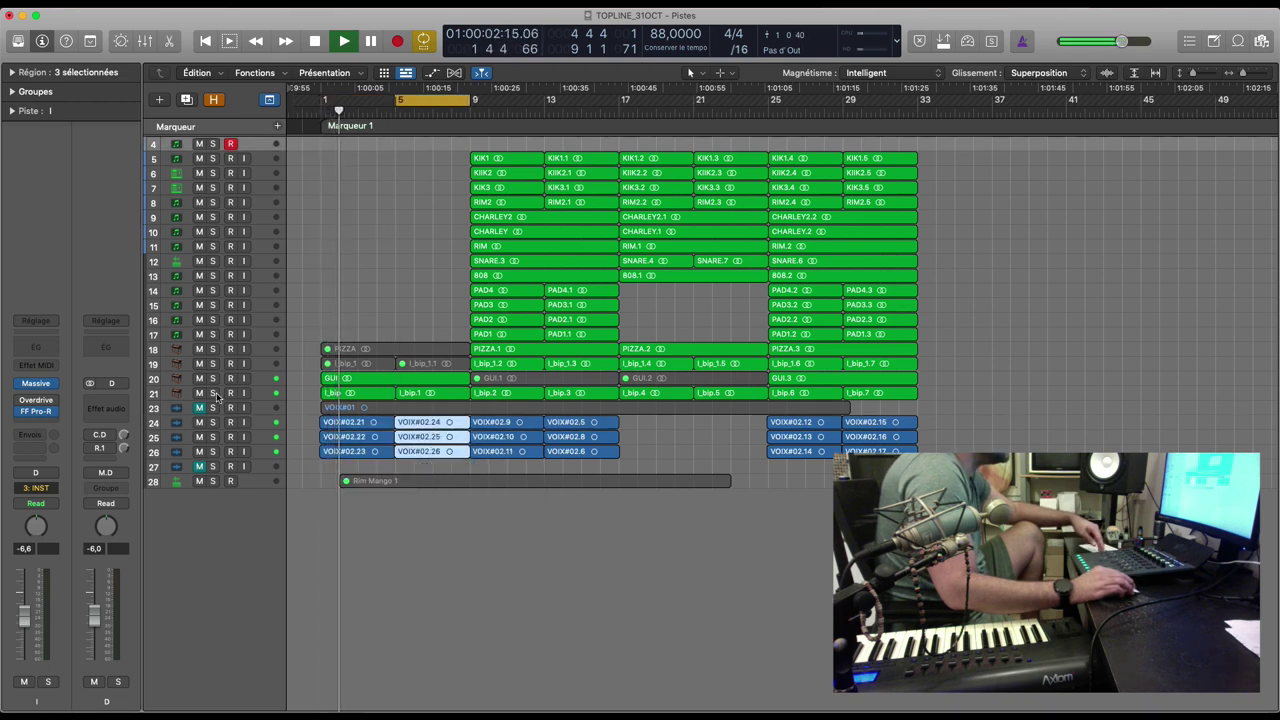
Step: In the soloed I_bip track's Channel EQ, boost +4.4 dB at 81 Hz, +3.4 at 266 Hz, +5.4 at 1720 Hz and +9.9 at 4220 Hz
click(260, 390)
key(s)
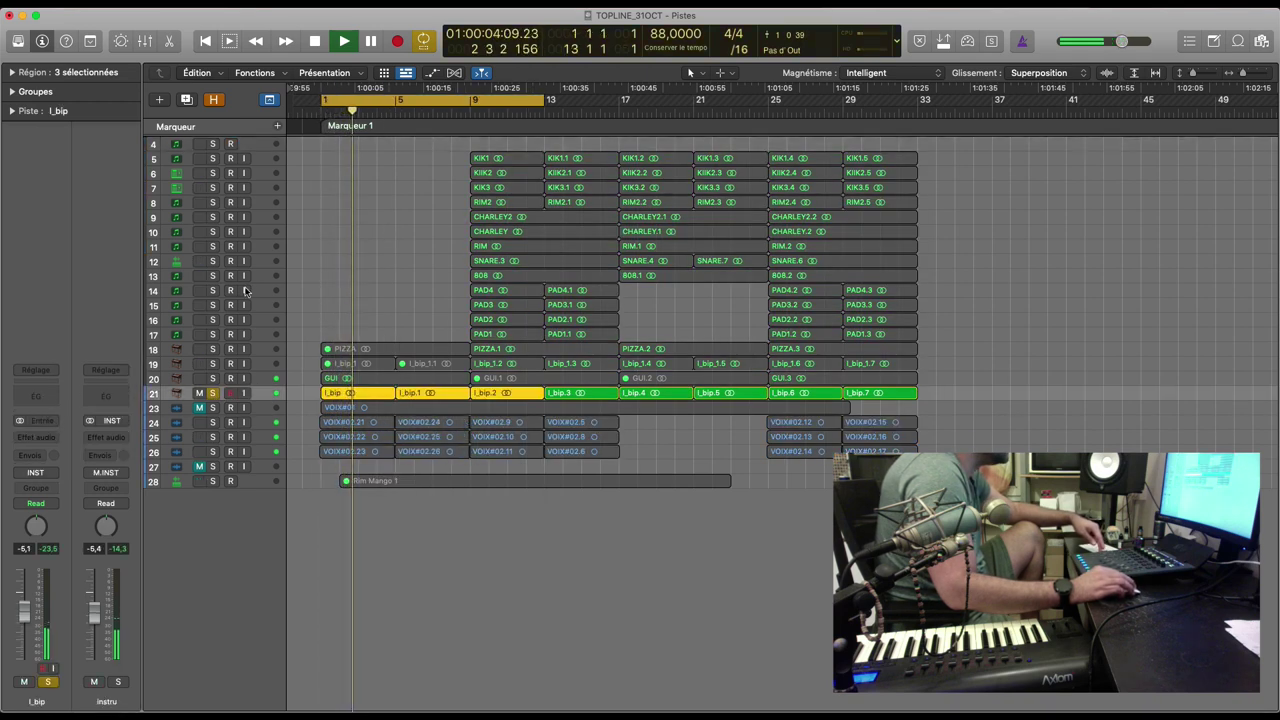
key(e)
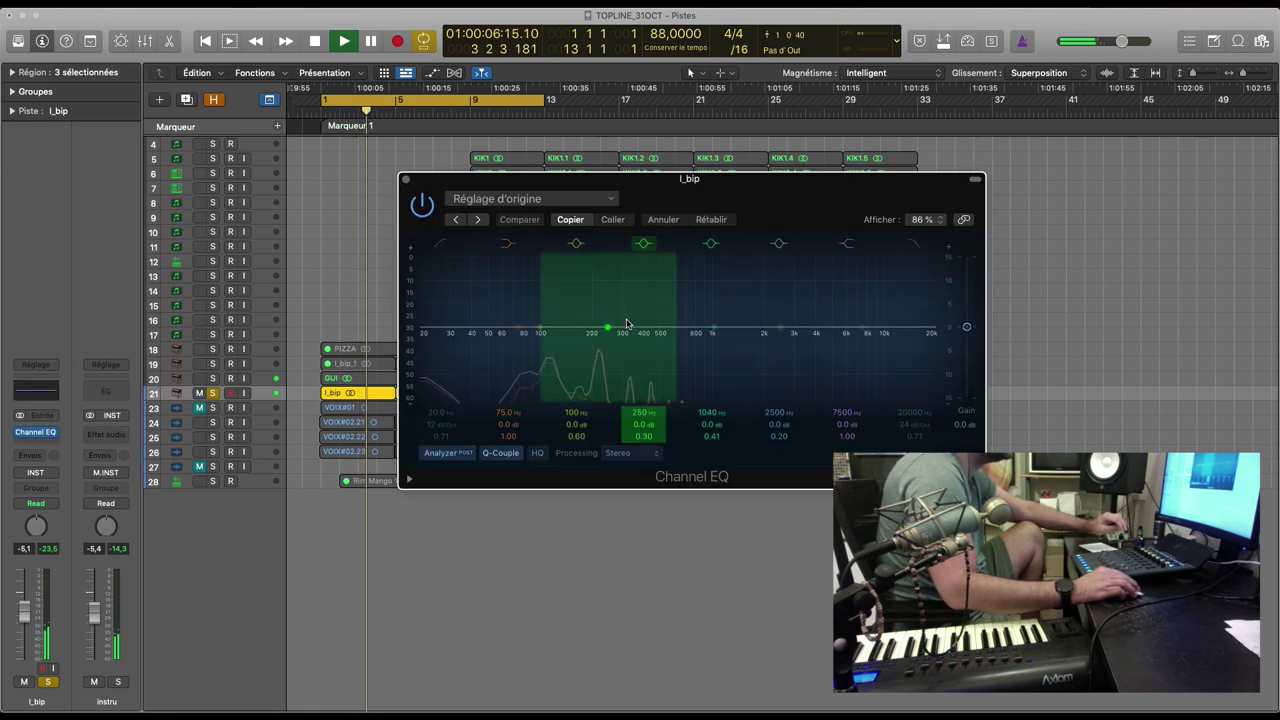
drag(597, 280, 603, 258)
drag(716, 328, 817, 290)
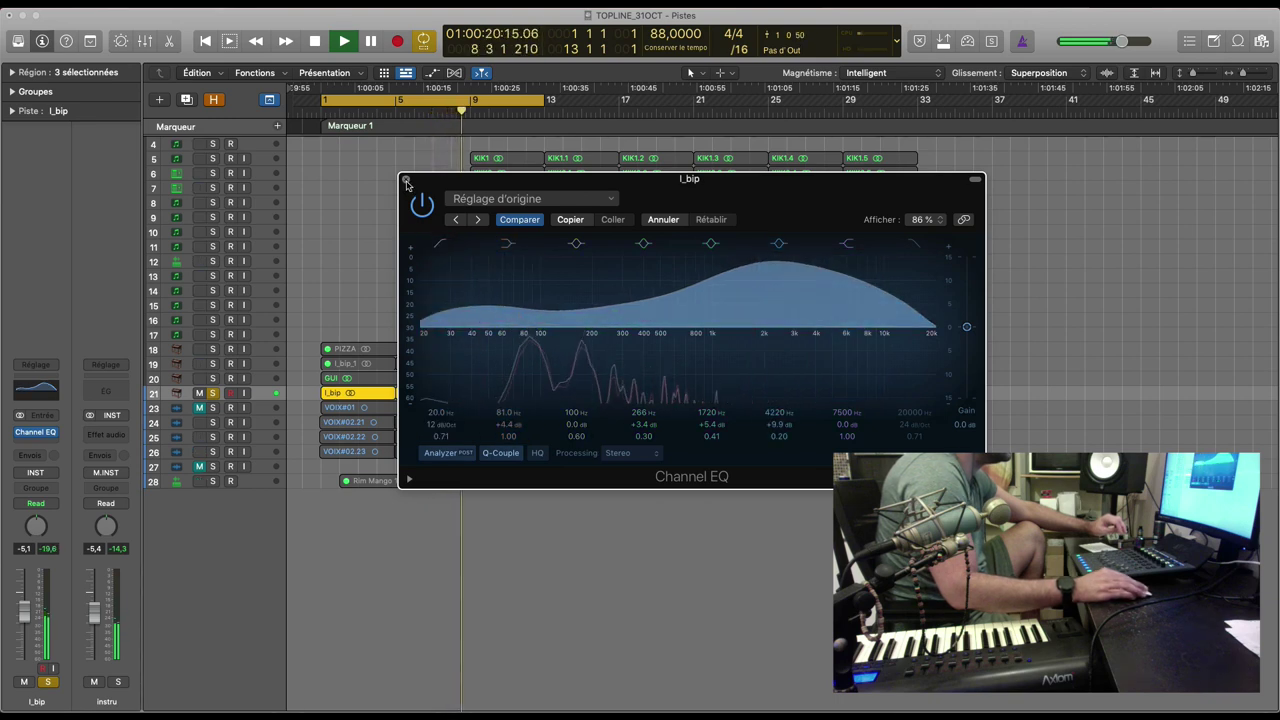
key(super+w)
click(213, 393)
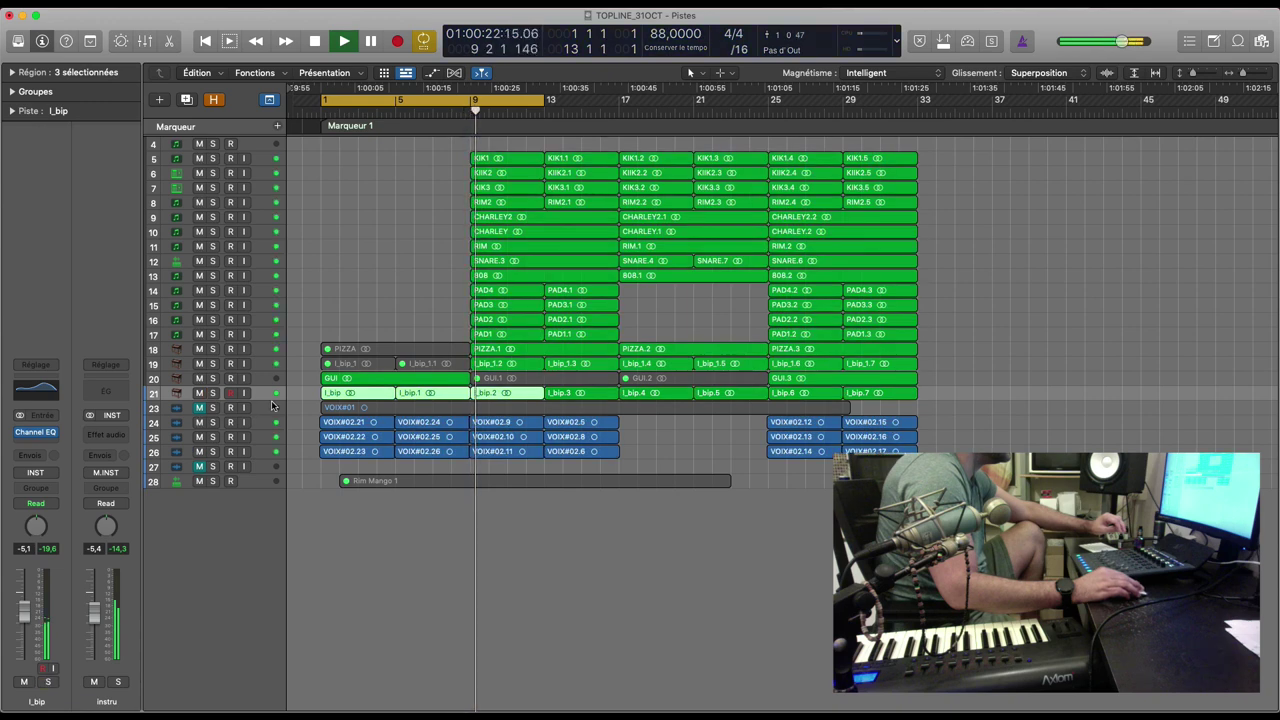
Step: Add a new marker at bar 9 and rename the first marker INTRO
key(Return)
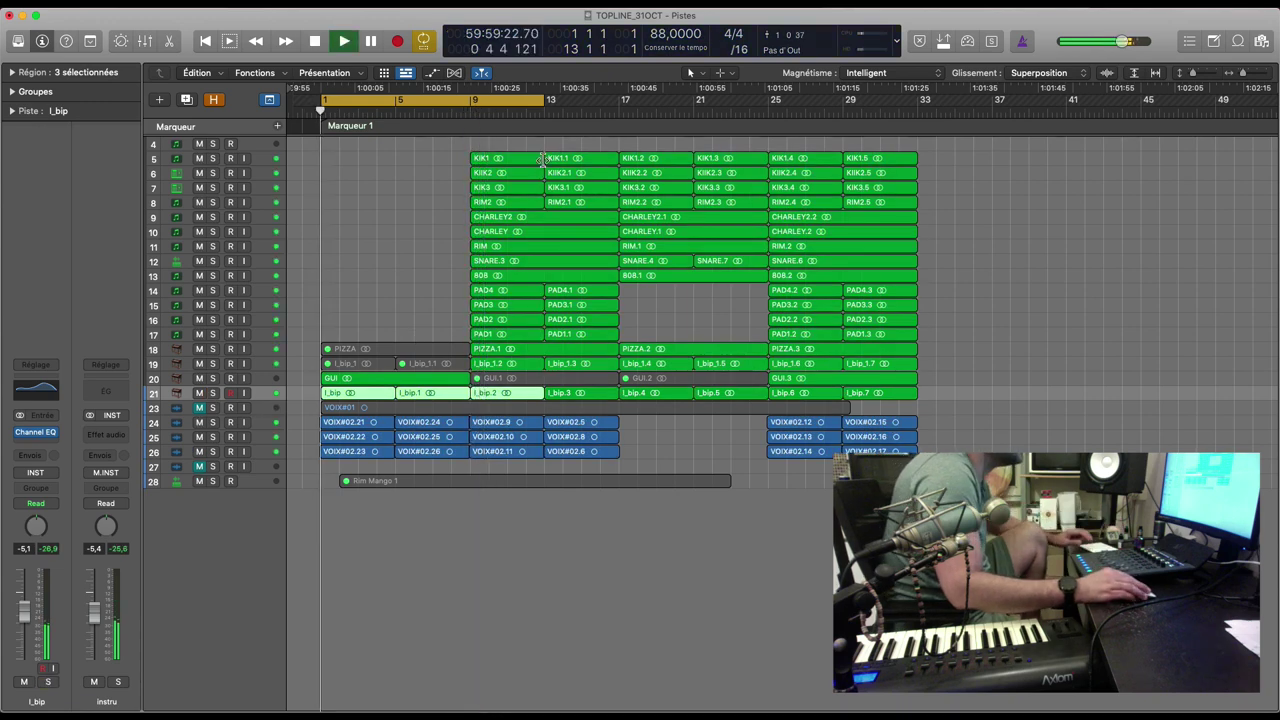
click(466, 118)
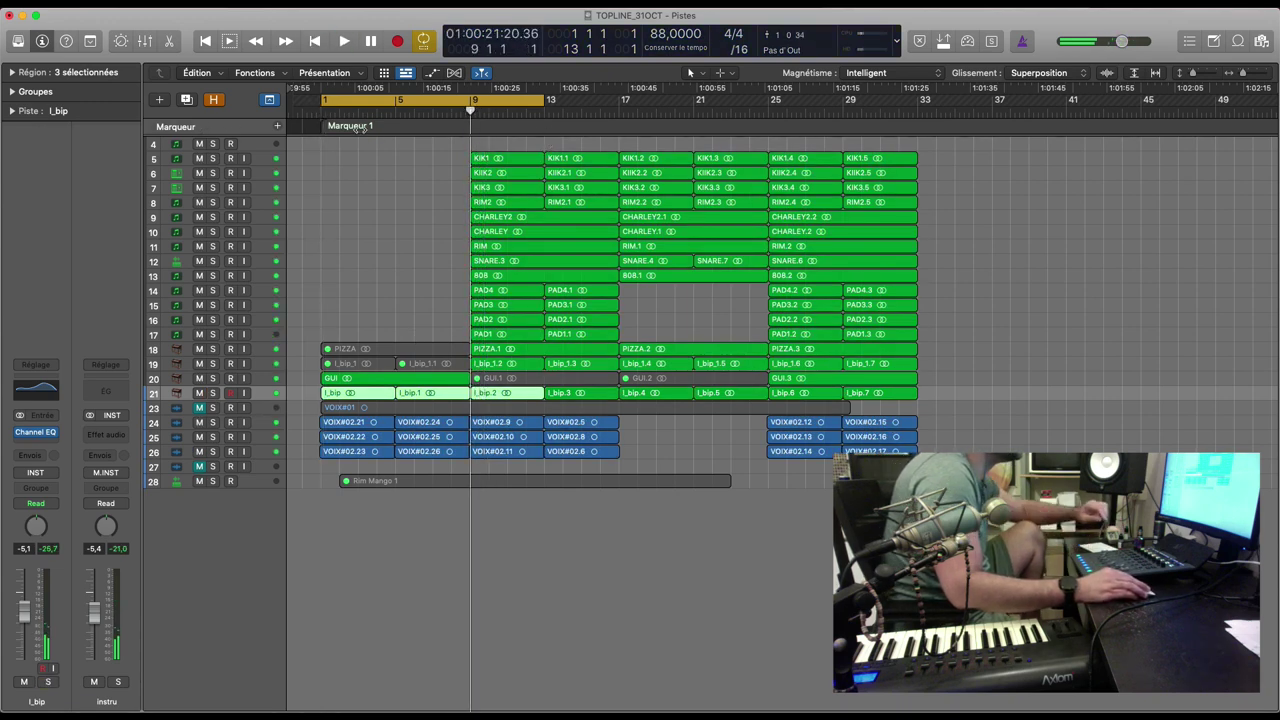
click(277, 127)
double_click(360, 124)
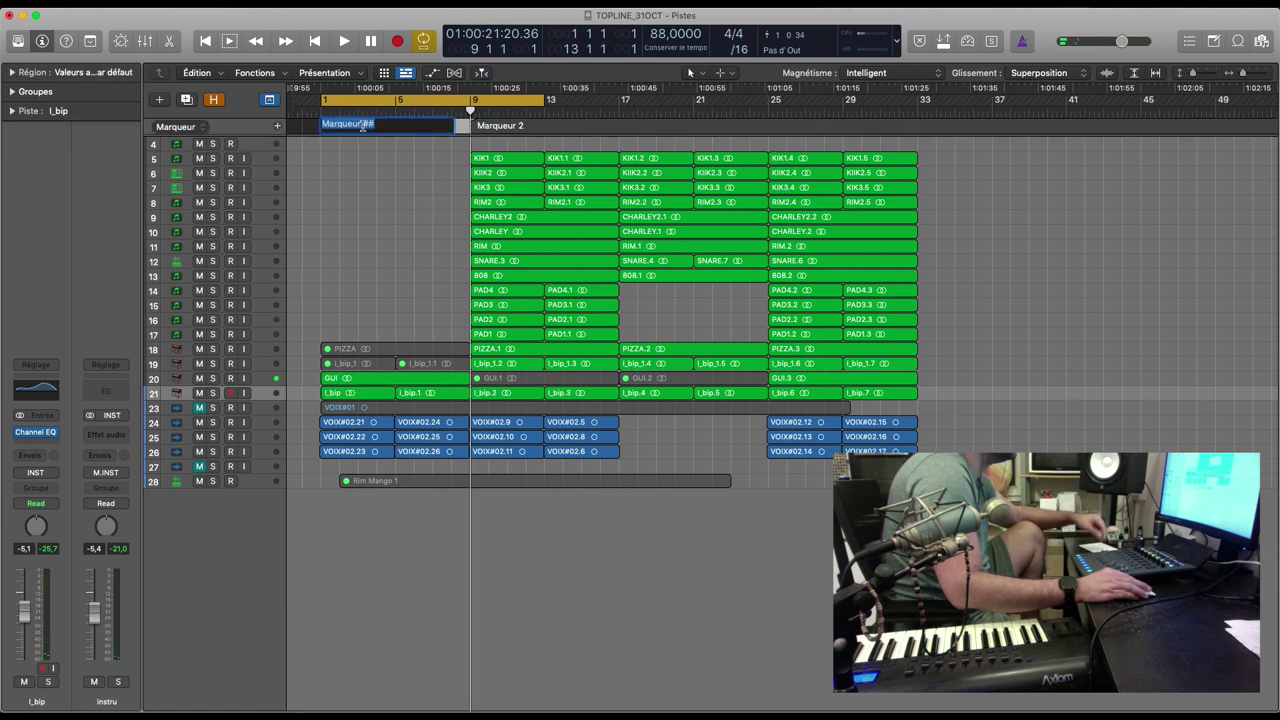
text(INTR)
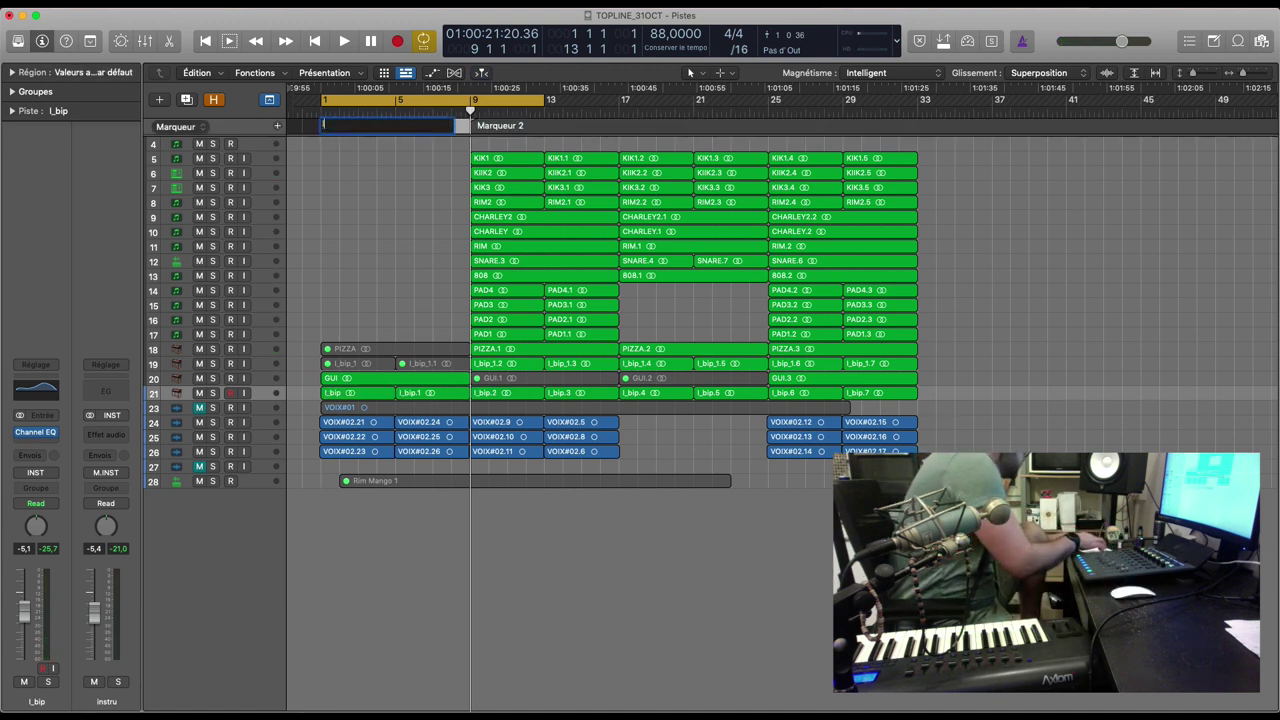
text(O)
key(Return)
Step: Listen to the intro, then delete the Rim Mango 1 region together with its track
key(space)
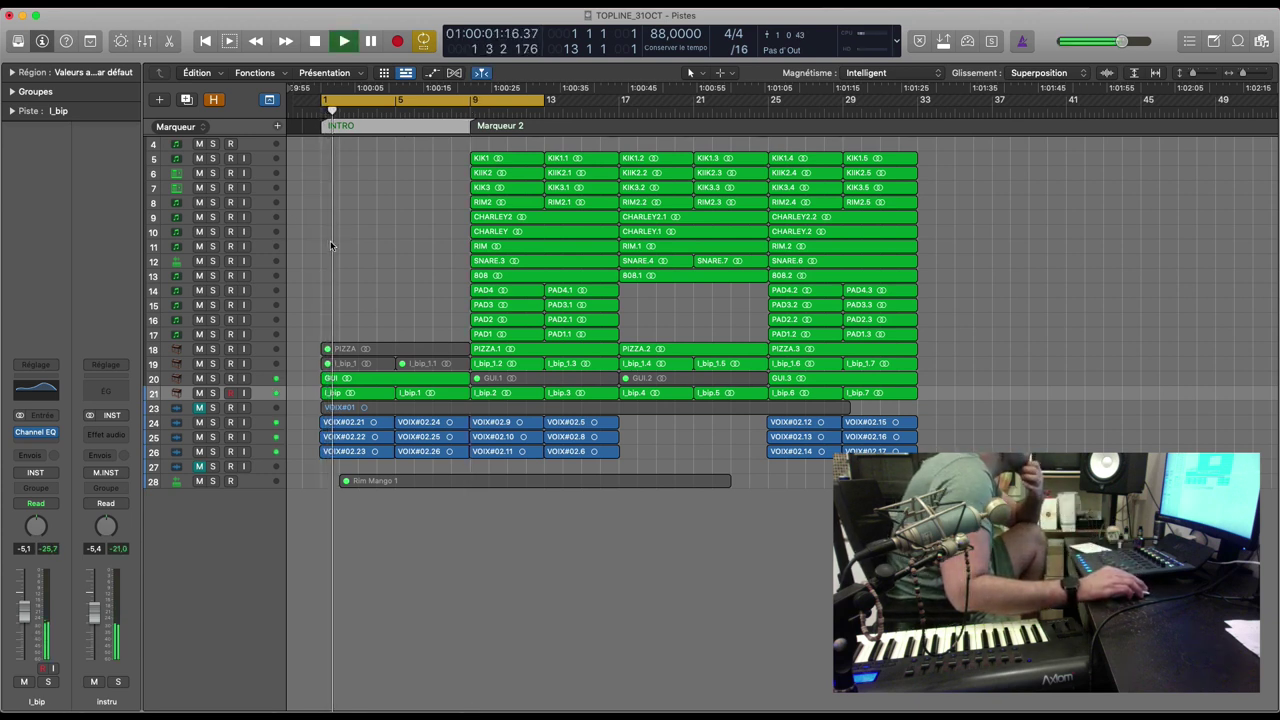
click(262, 147)
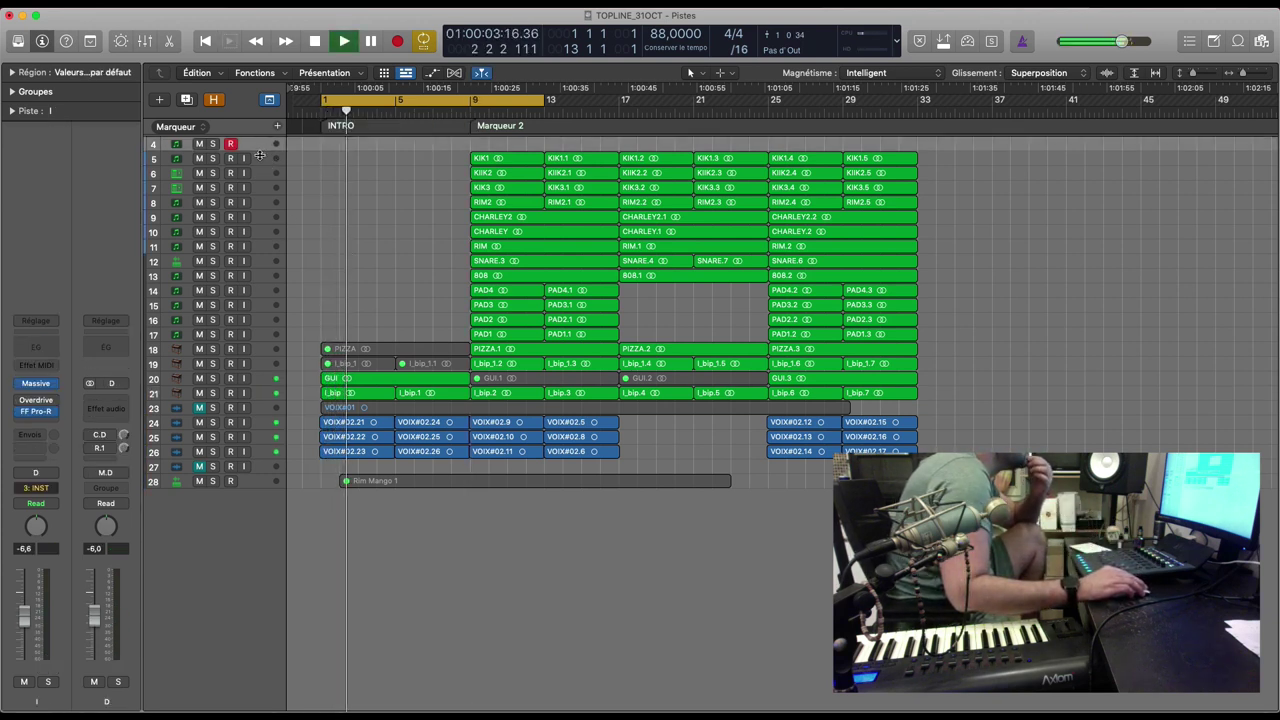
mouse_move(56, 387)
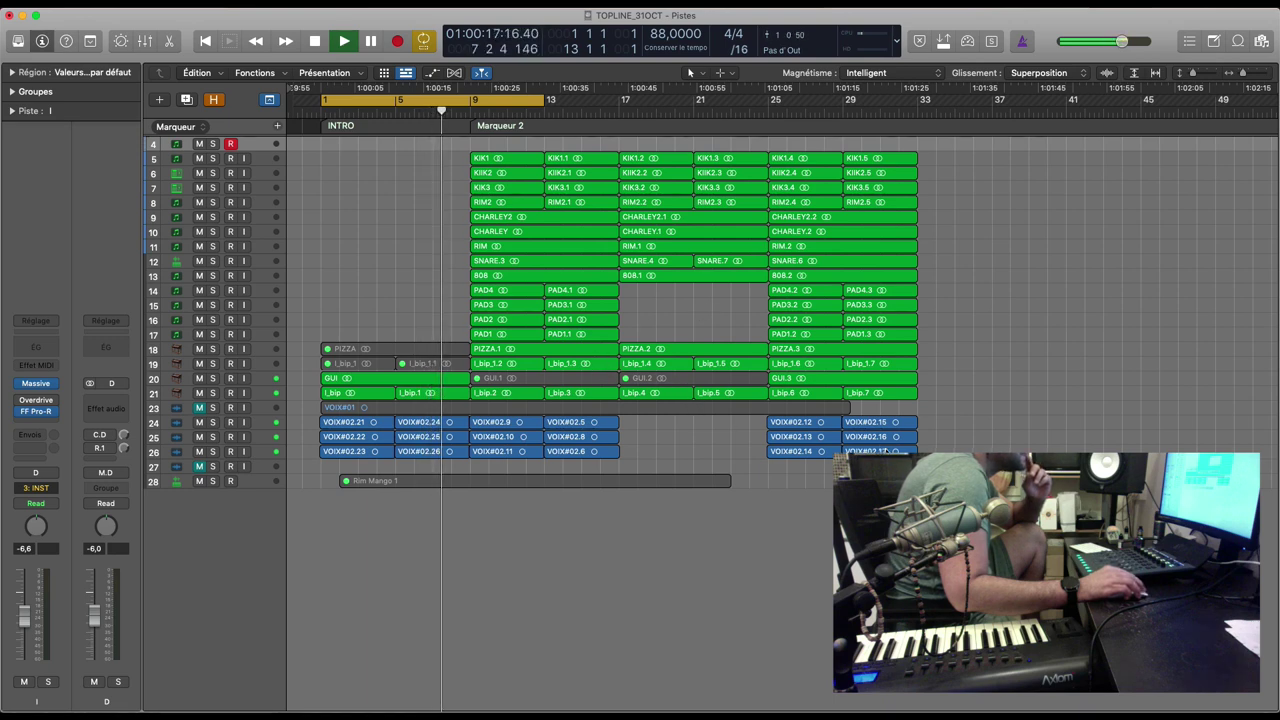
drag(960, 462, 522, 205)
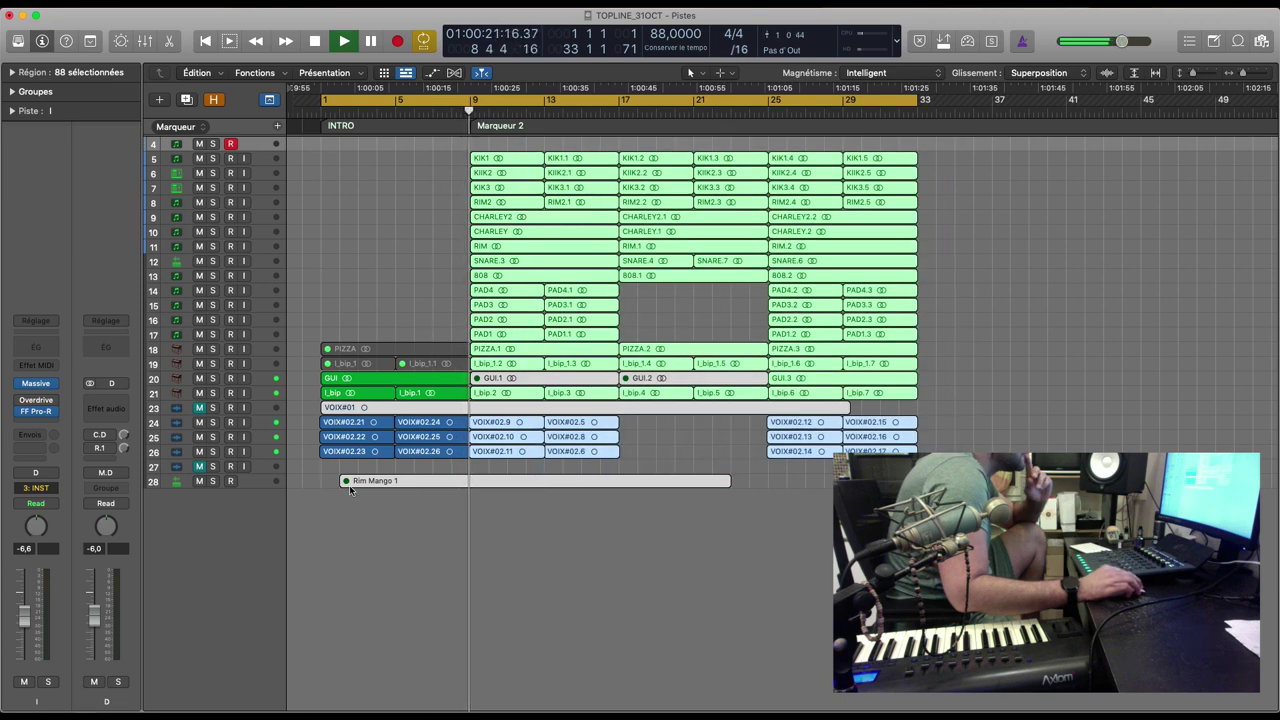
key(s)
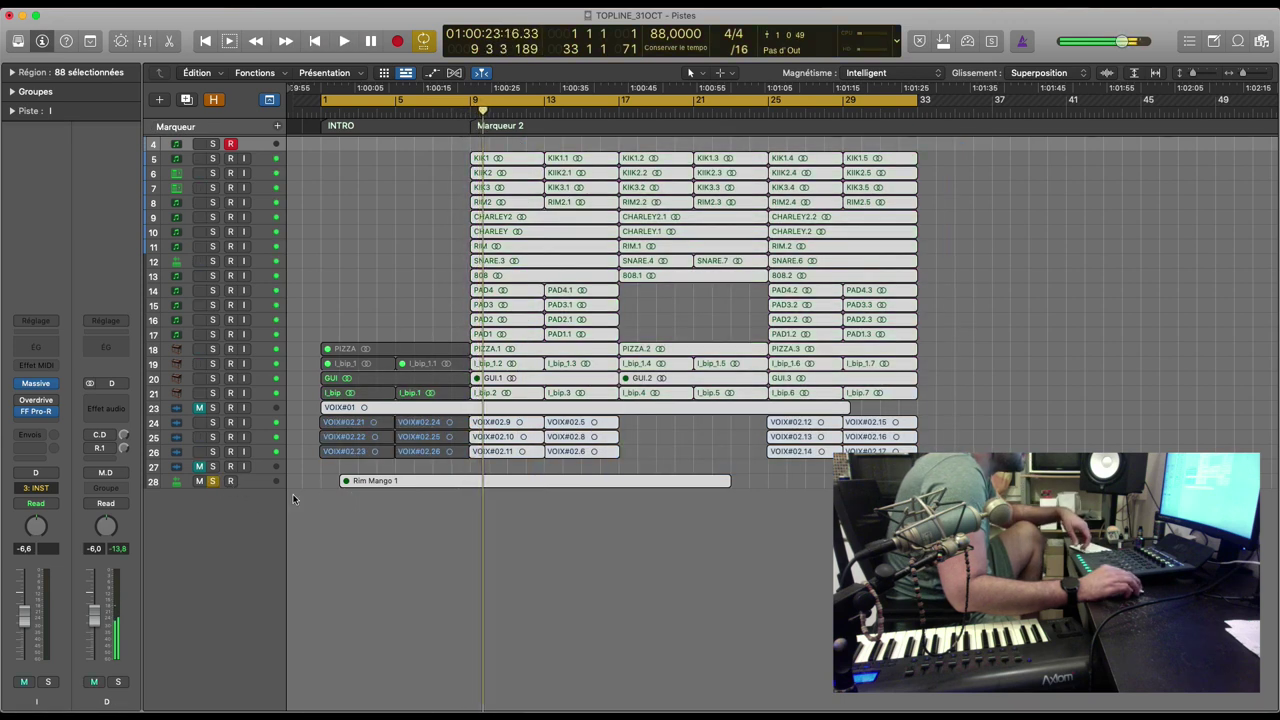
click(231, 481)
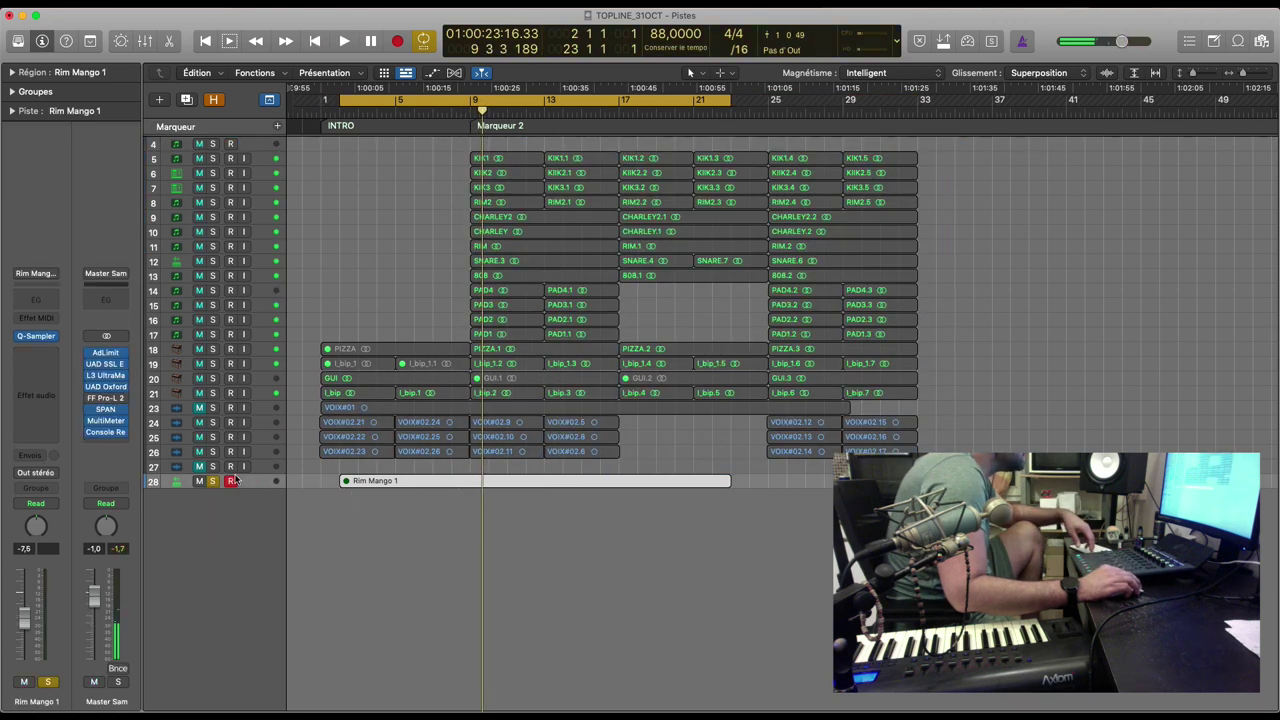
key(Delete)
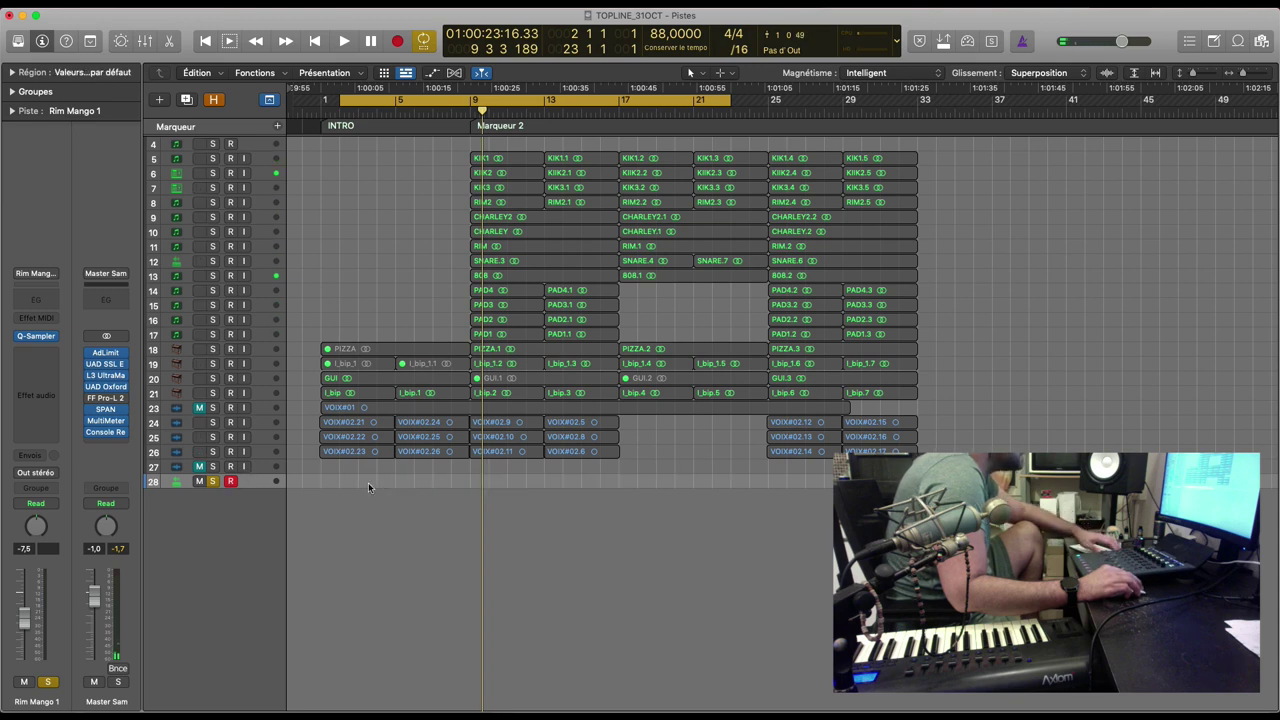
key(super+BackSpace)
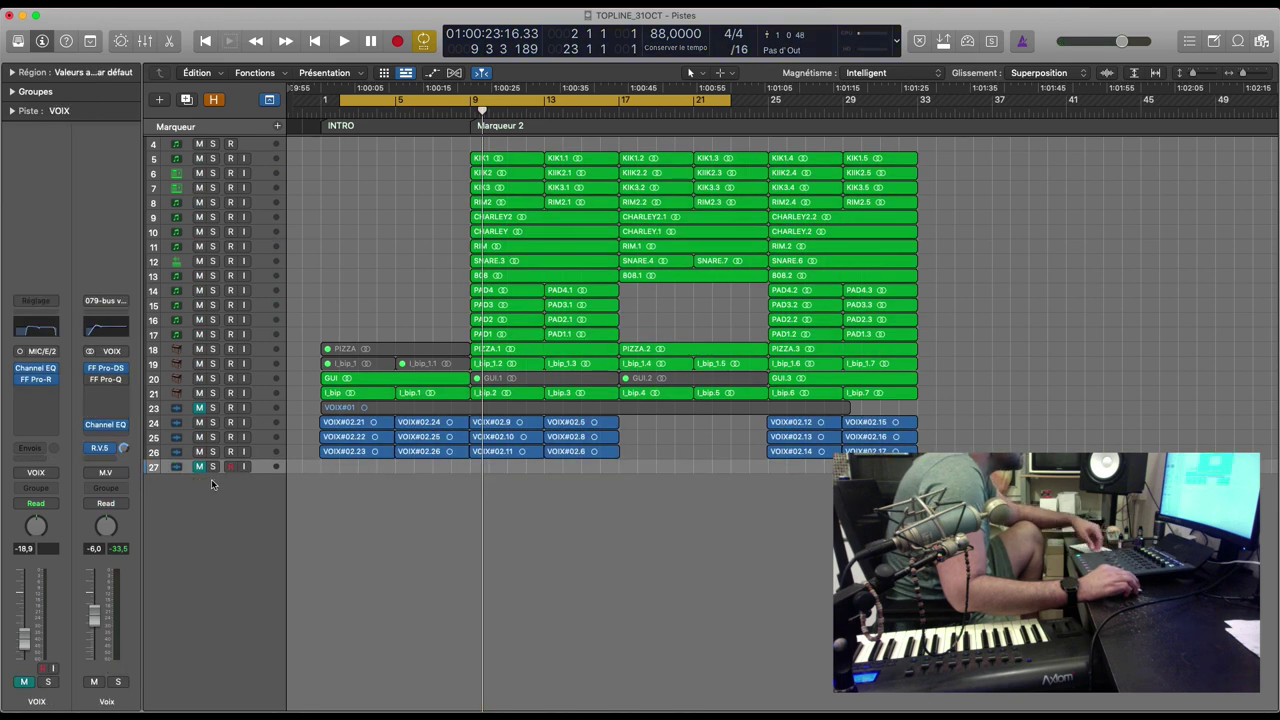
Step: Move all regions from bar 9 onward, including the long VOIX#01 region, eight bars later
key(space)
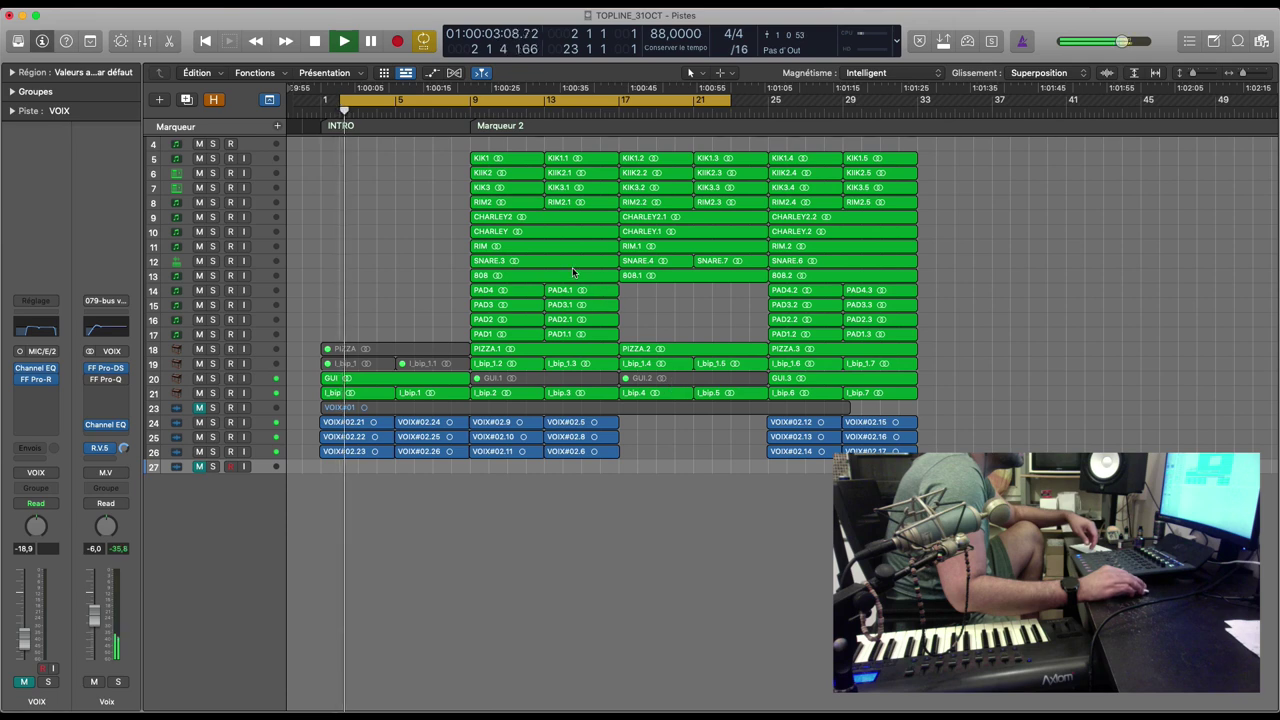
drag(990, 470, 490, 153)
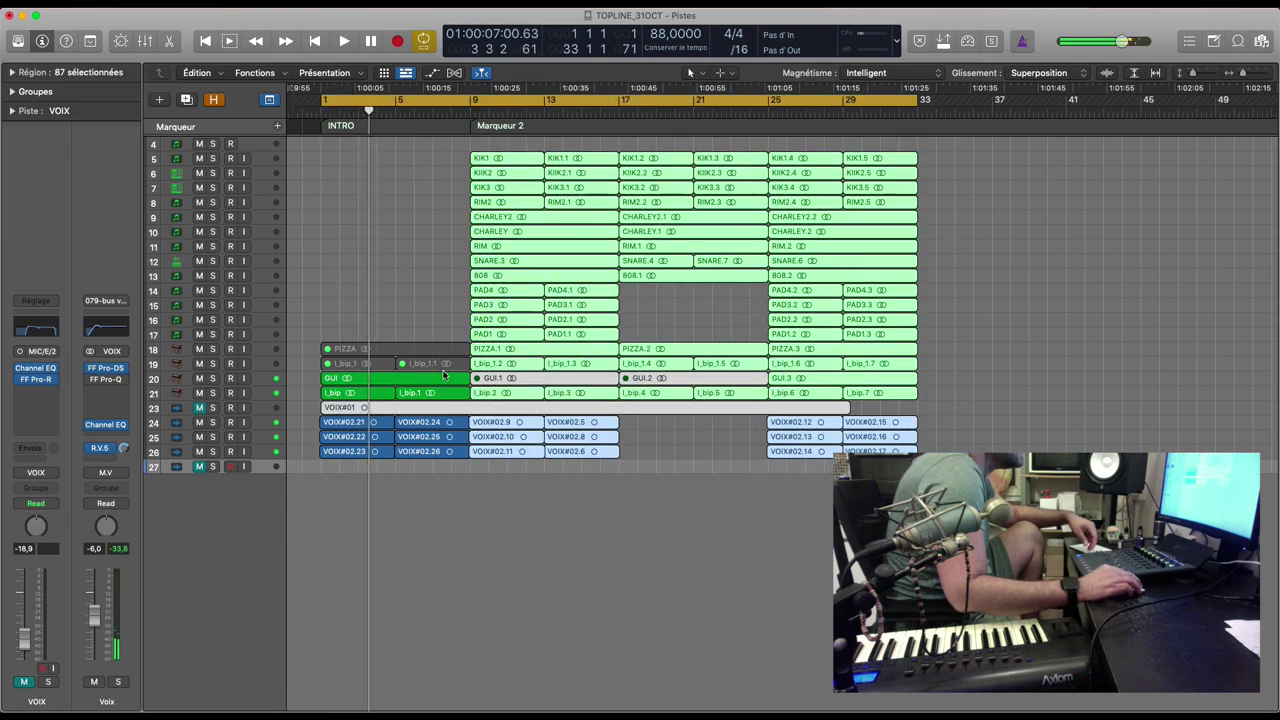
drag(462, 410, 611, 420)
click(578, 460)
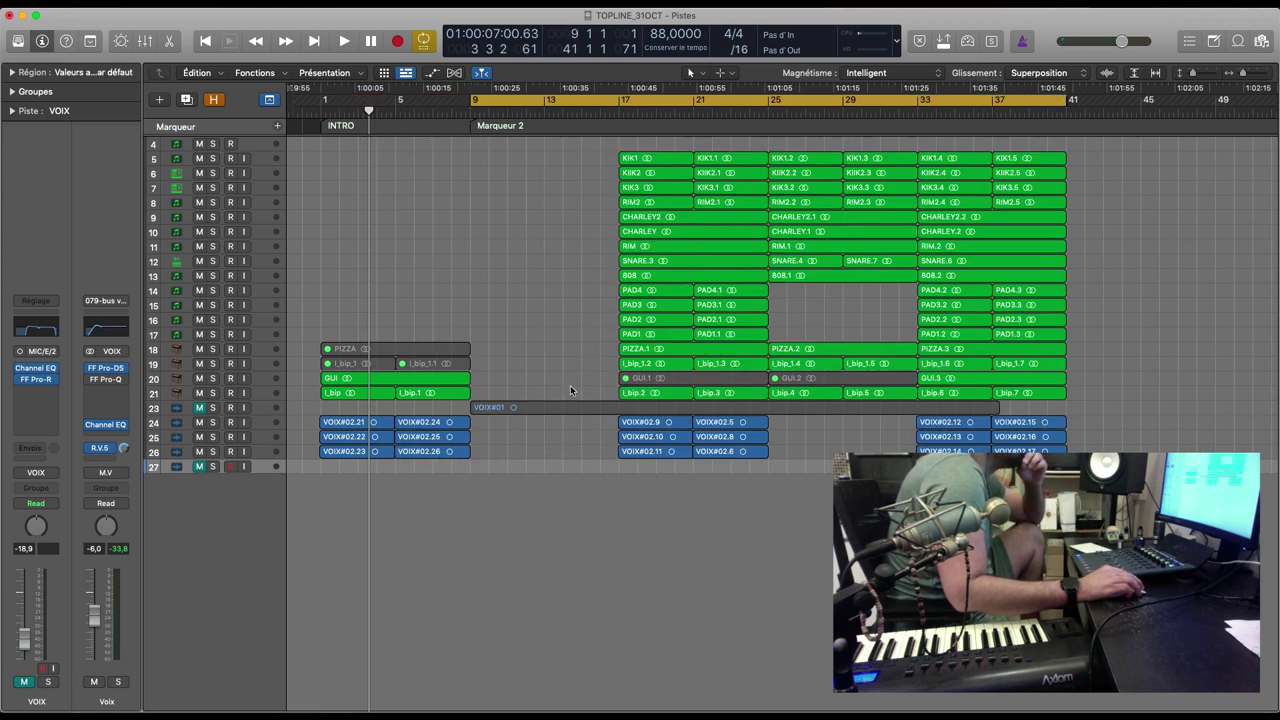
Step: Fill bars 9–17 with copies of the intro's GUI region and the bar 17–25 regions of tracks 5 to 18
drag(438, 382, 584, 380)
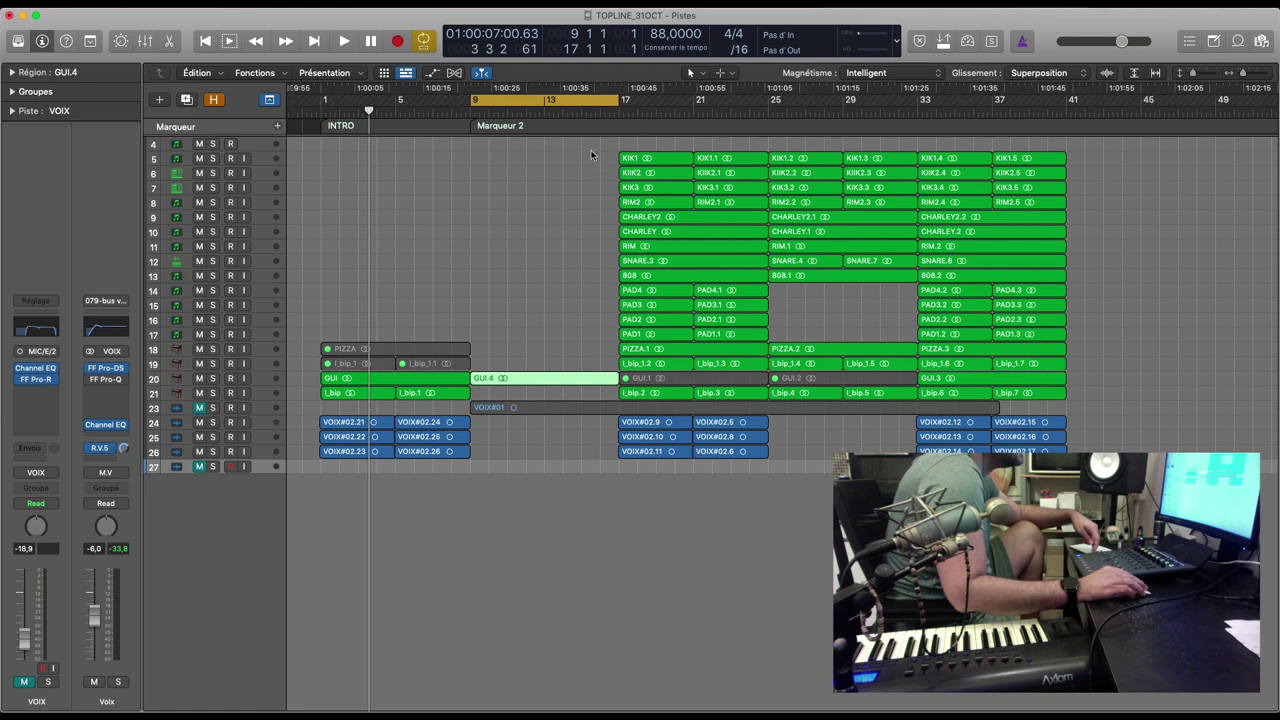
drag(590, 155, 746, 352)
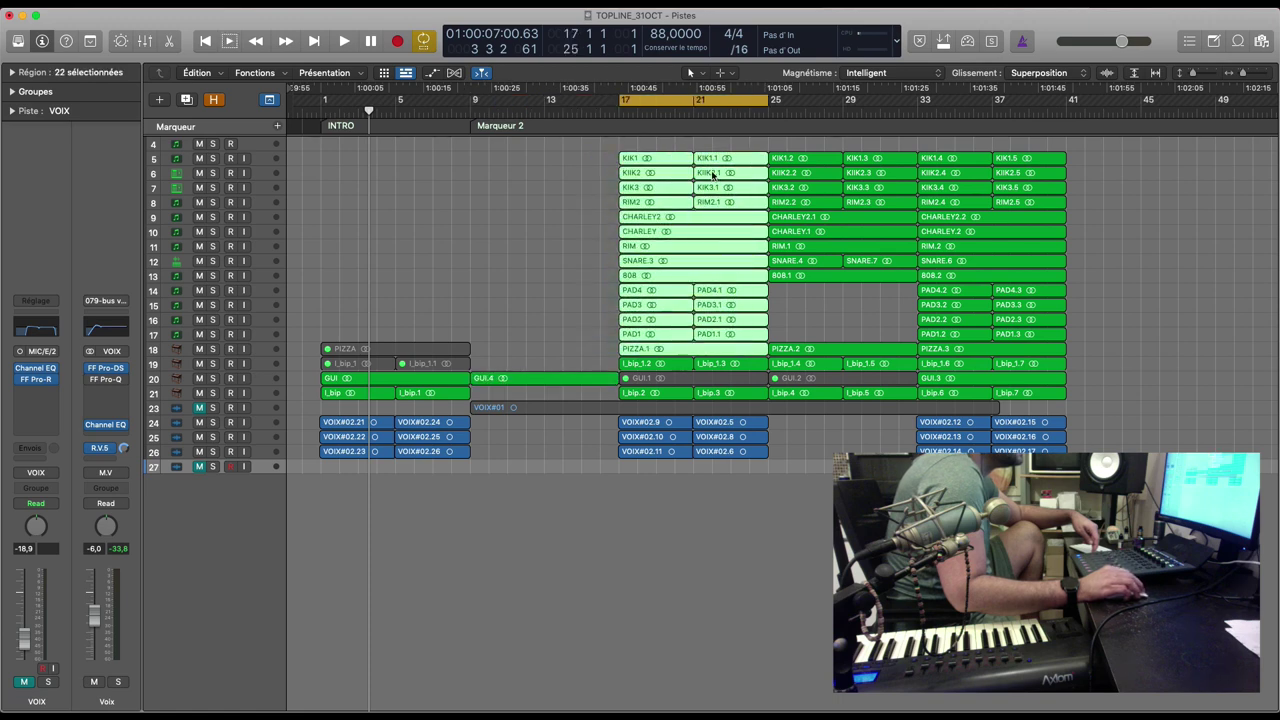
drag(655, 160, 506, 160)
Step: Add a marker at bar 25 and rename the marker starting at bar 9 to C1
click(770, 114)
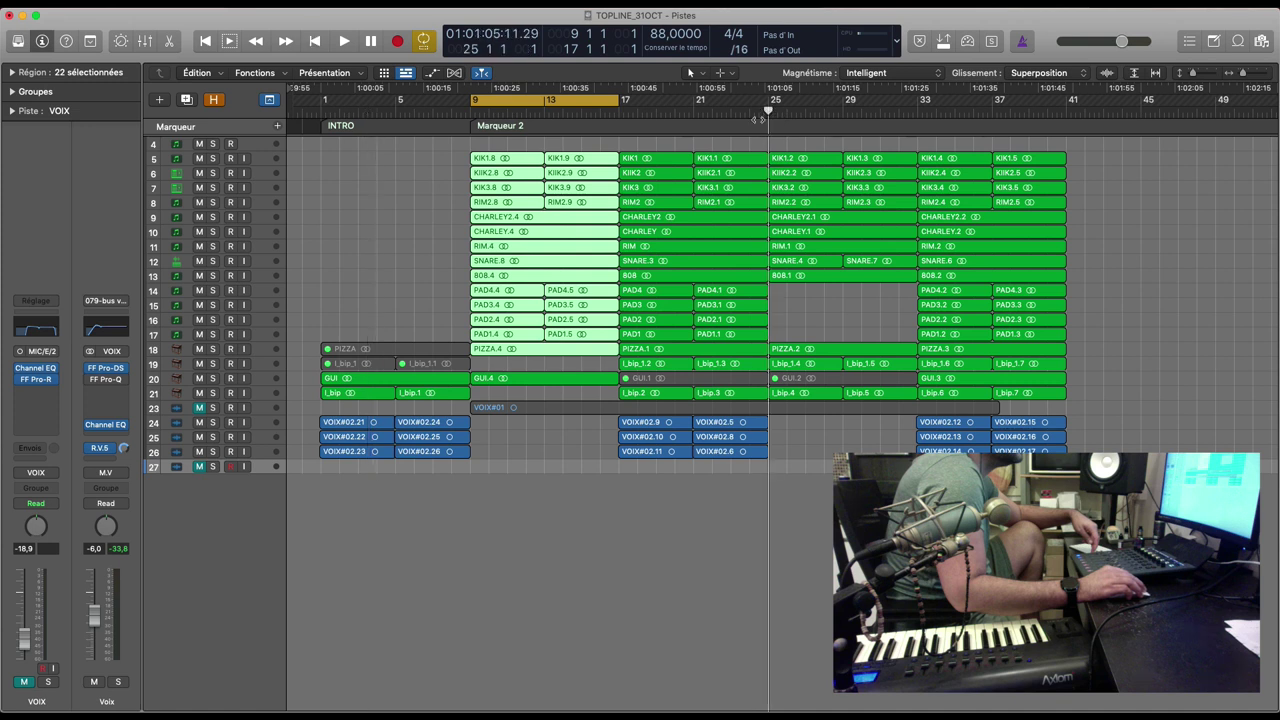
click(278, 126)
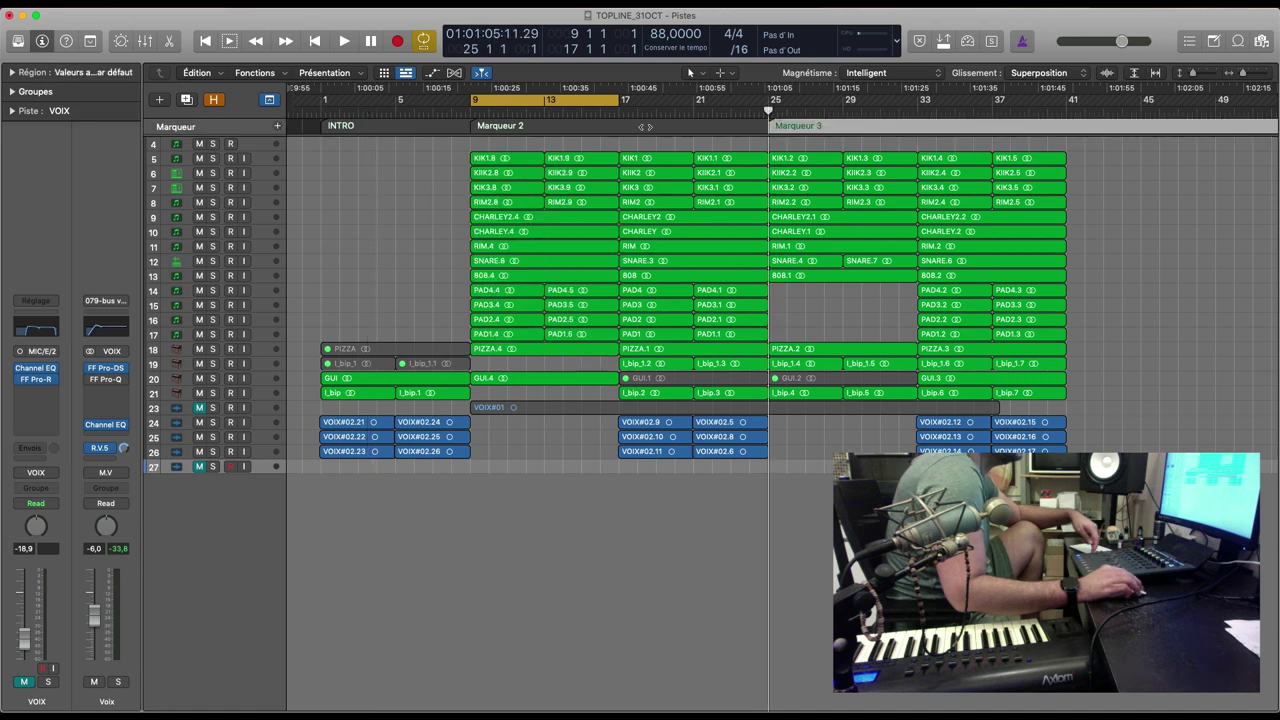
double_click(645, 127)
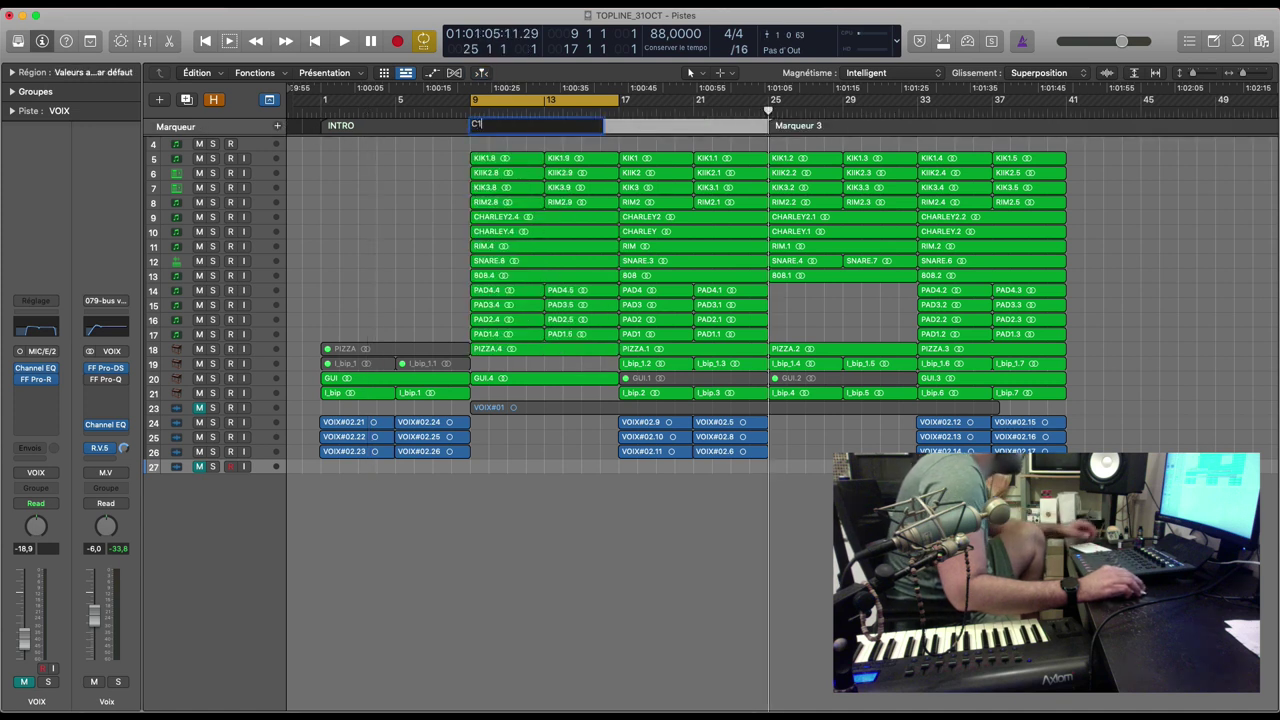
text(C1)
key(Return)
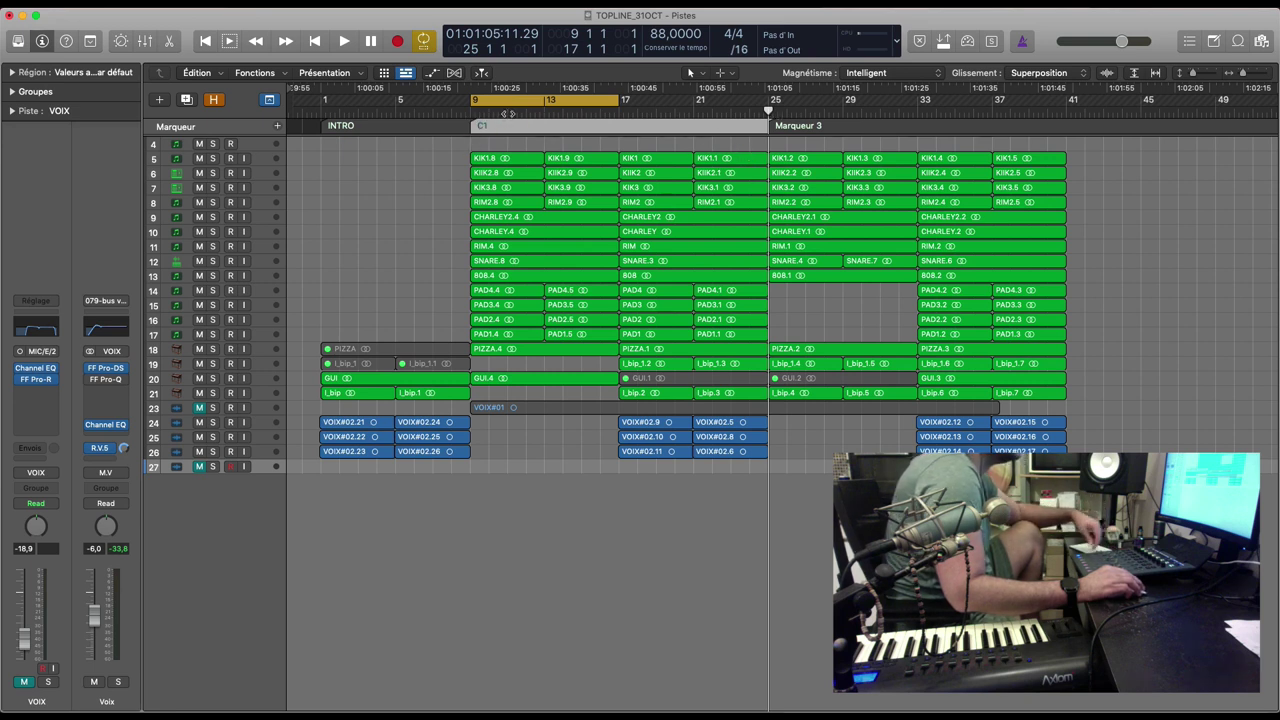
Step: Mute the four PAD tracks during playback and delete their regions between bars 9 and 17
key(space)
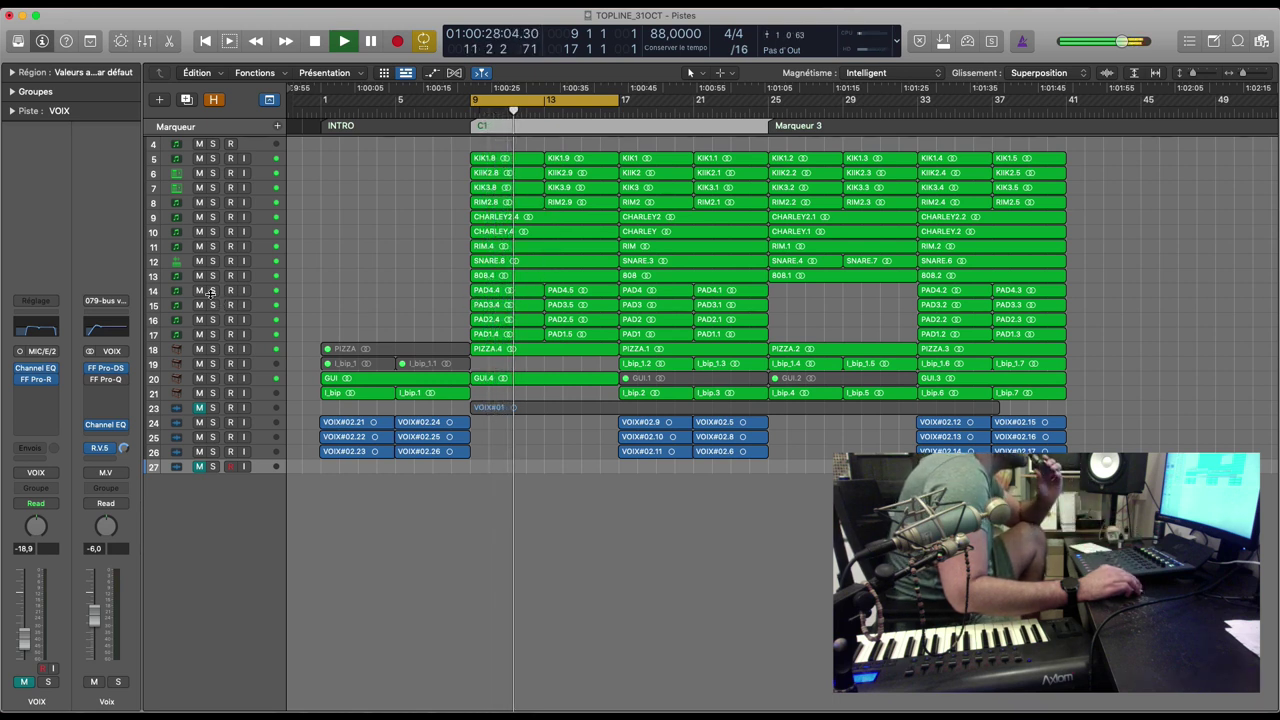
key(ctrl+m)
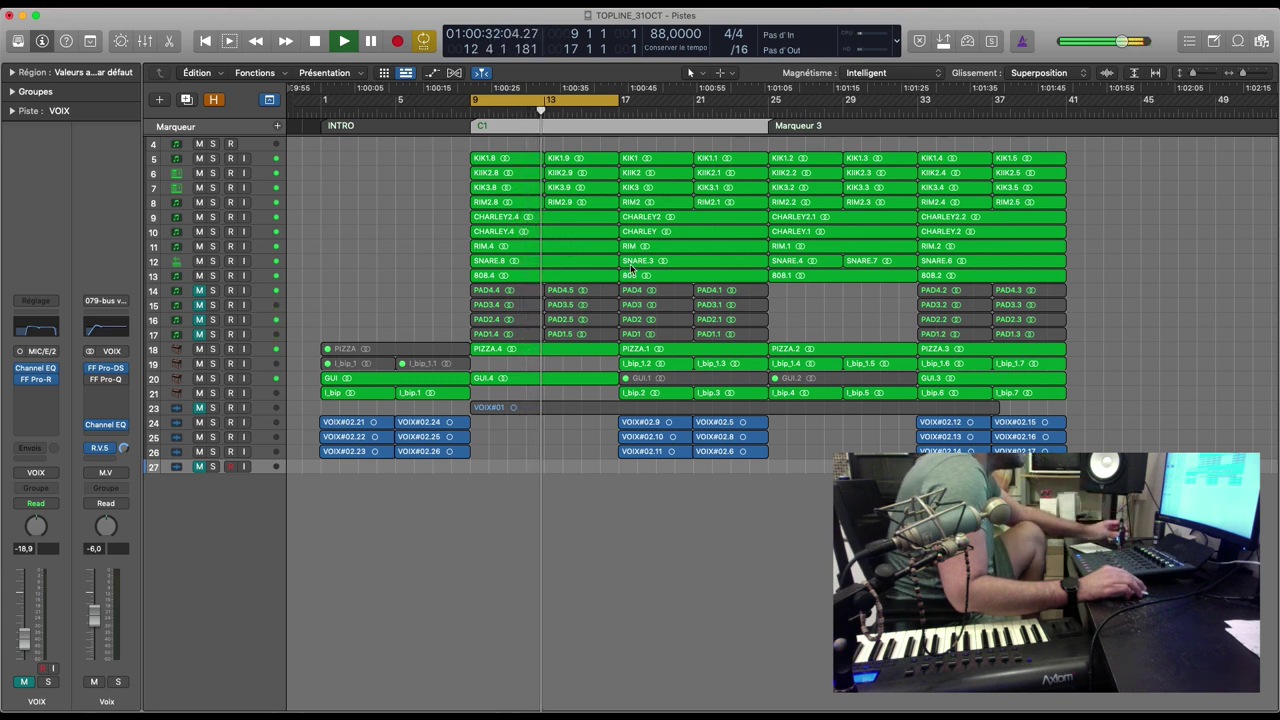
drag(452, 284, 596, 331)
key(Delete)
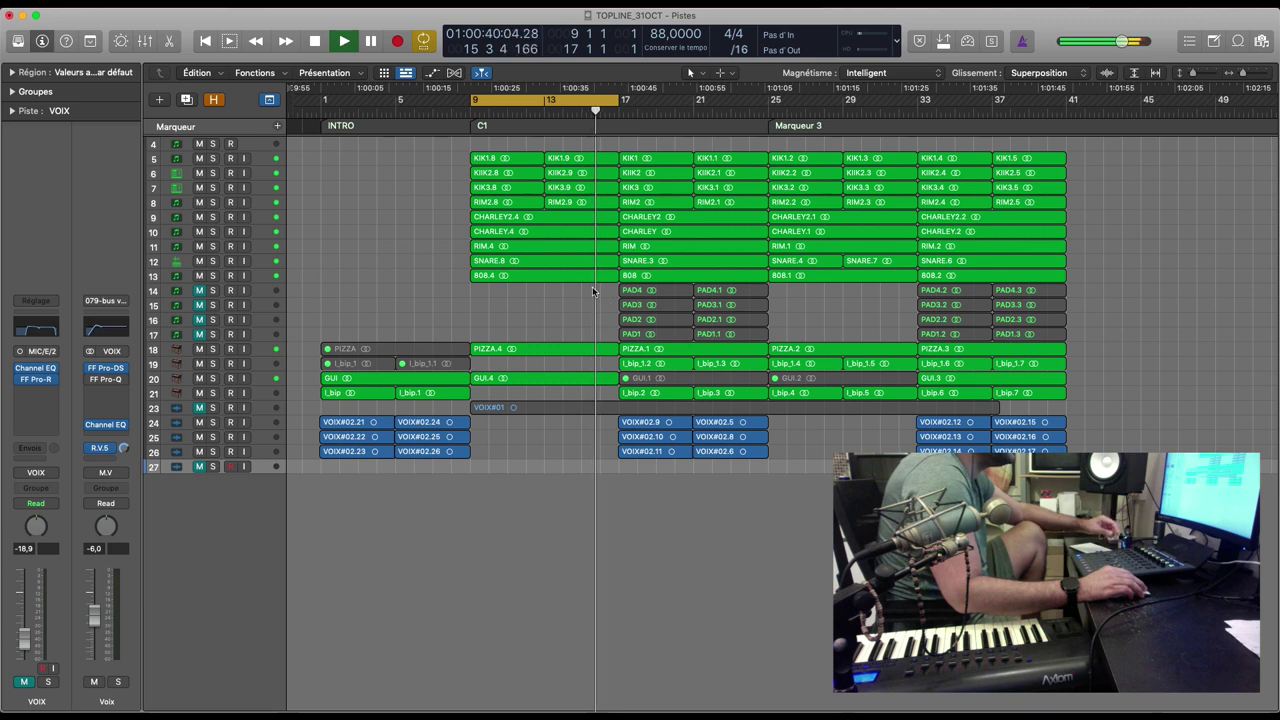
Step: Move the PAD regions of tracks 14 to 17 and the VOIX#02 regions of tracks 24 to 26 from bar 17 to bar 25
click(655, 291)
key(super+u)
key(shift+Down)
key(shift+Down)
key(shift+Down)
key(shift+Right)
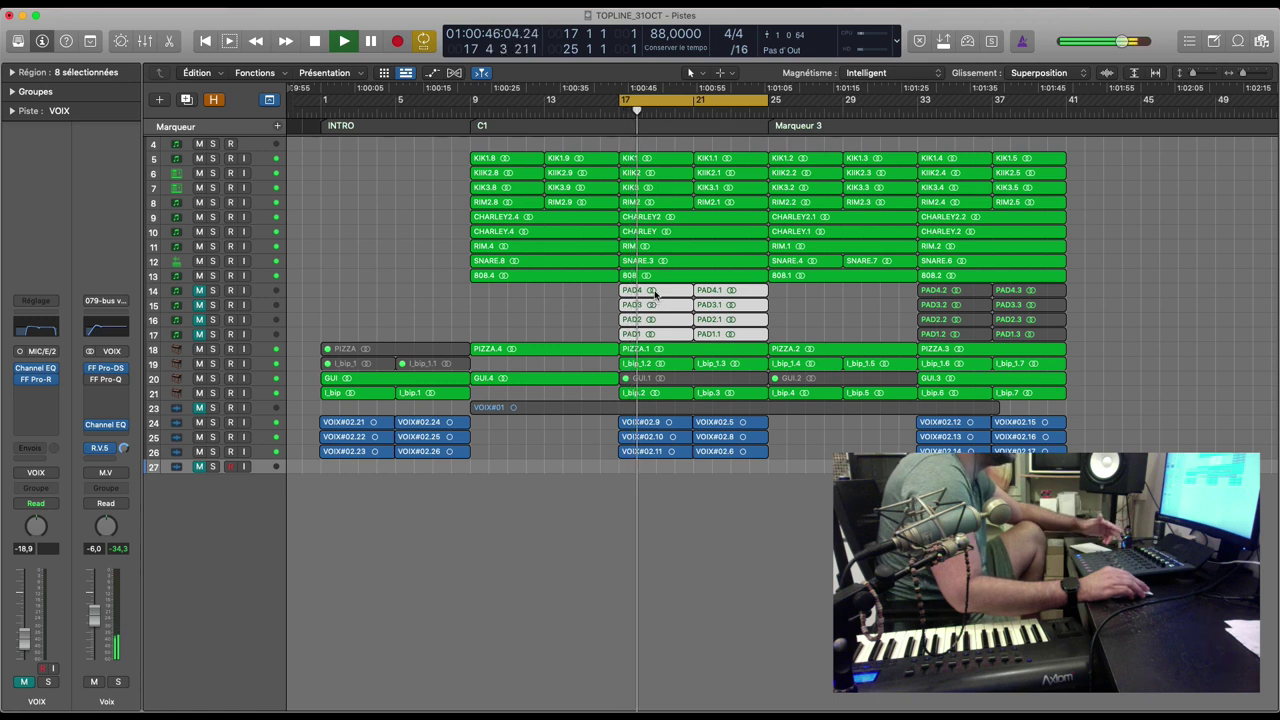
drag(650, 300, 779, 337)
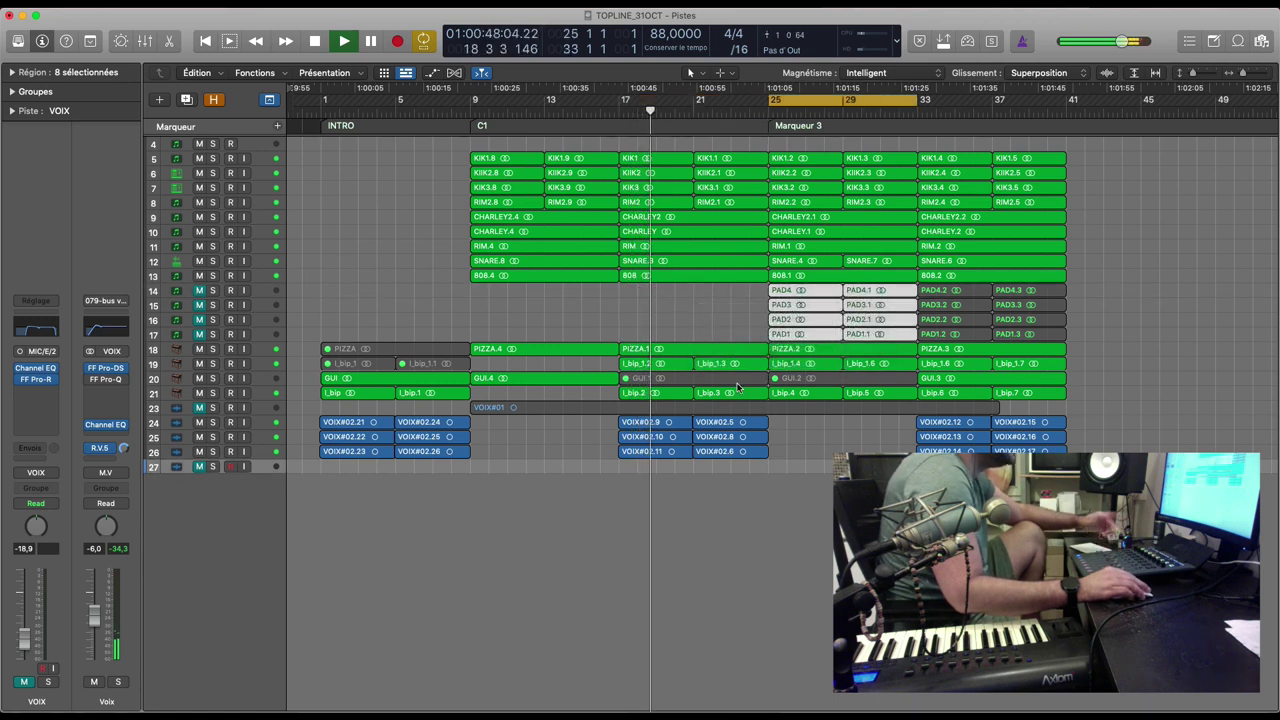
drag(603, 428, 845, 430)
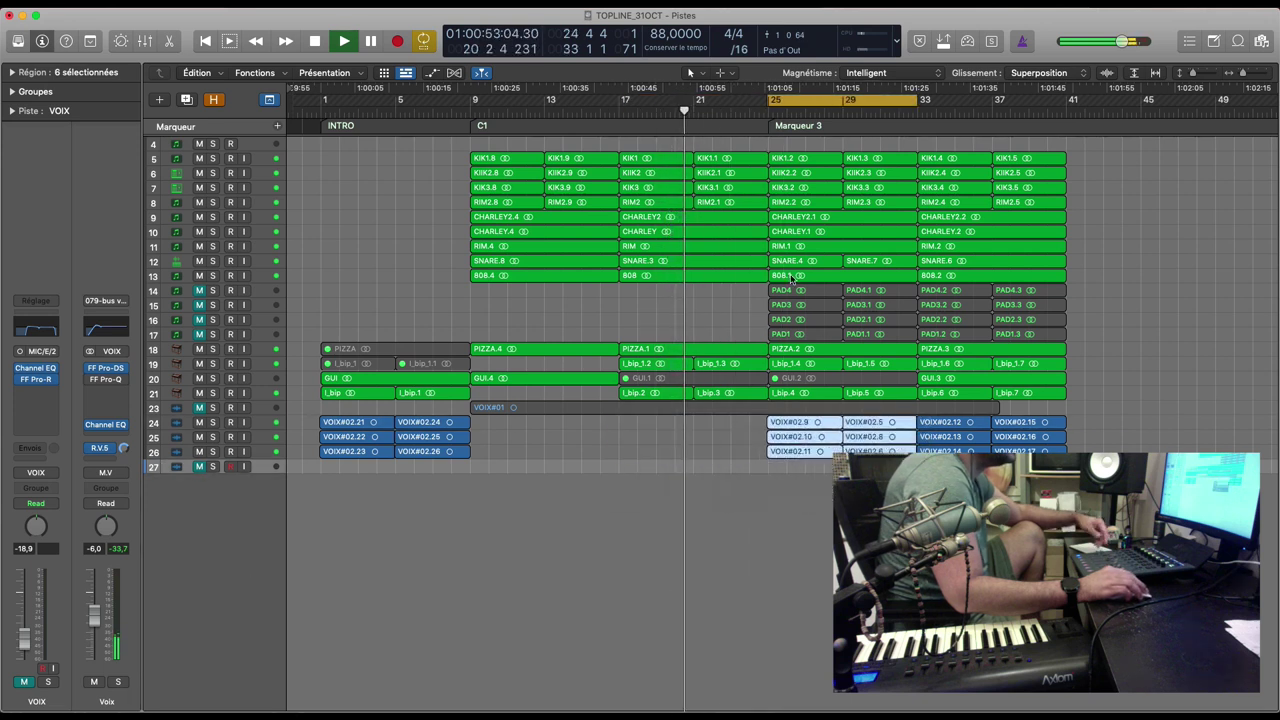
Step: Stop playback and rename the marker at bar 25 to REF1
double_click(786, 126)
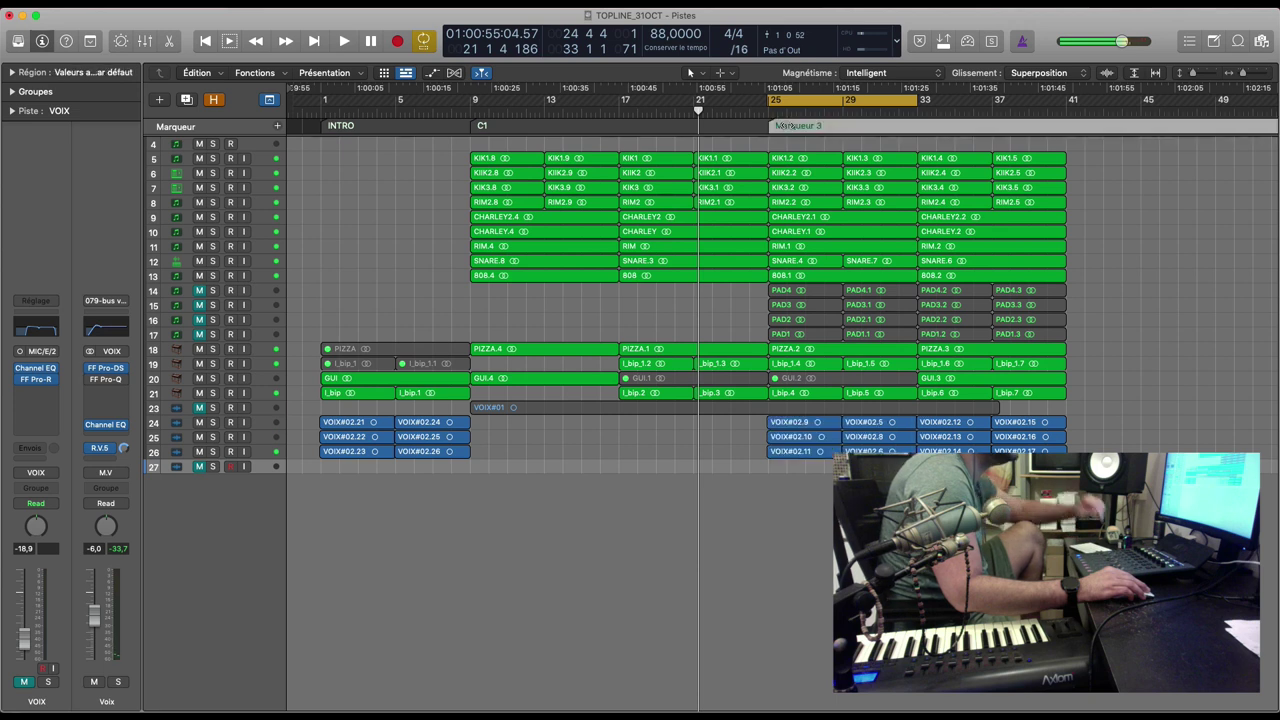
text(REF)
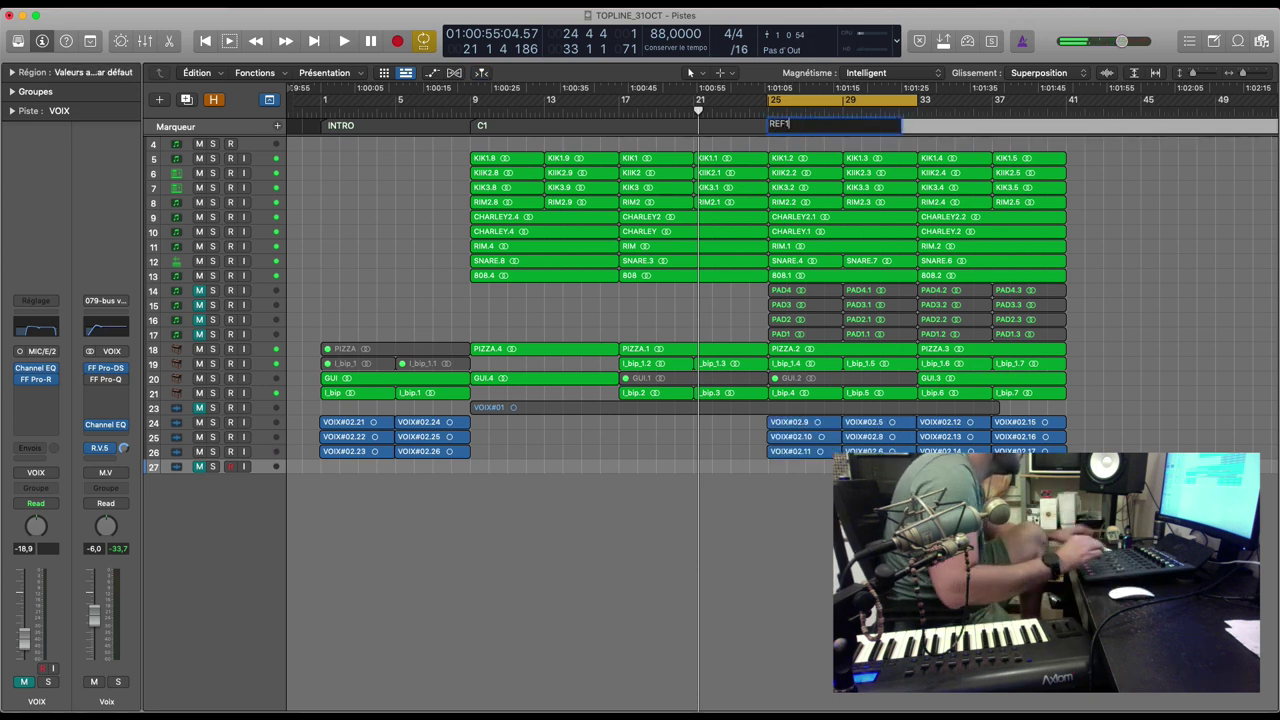
text(1)
key(Return)
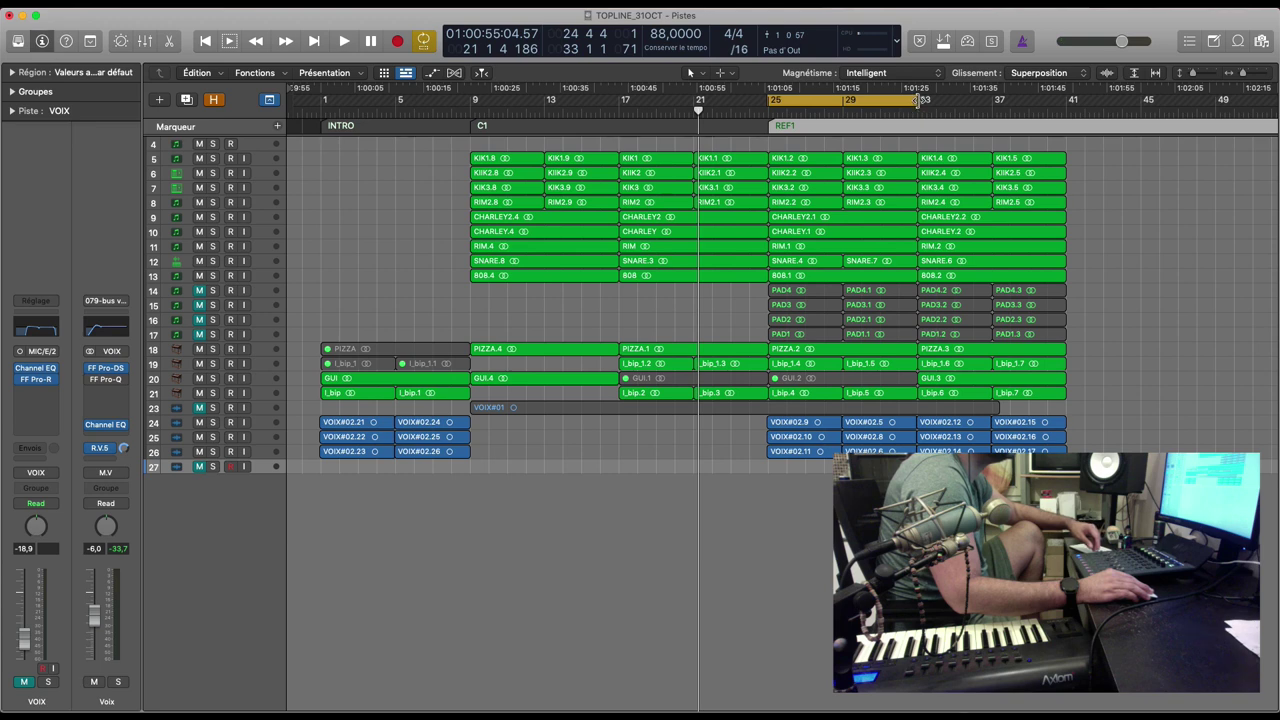
Step: Move the VOIX#02 regions of tracks 24 to 26 from bars 33–41 to bar 49
drag(916, 100, 1069, 121)
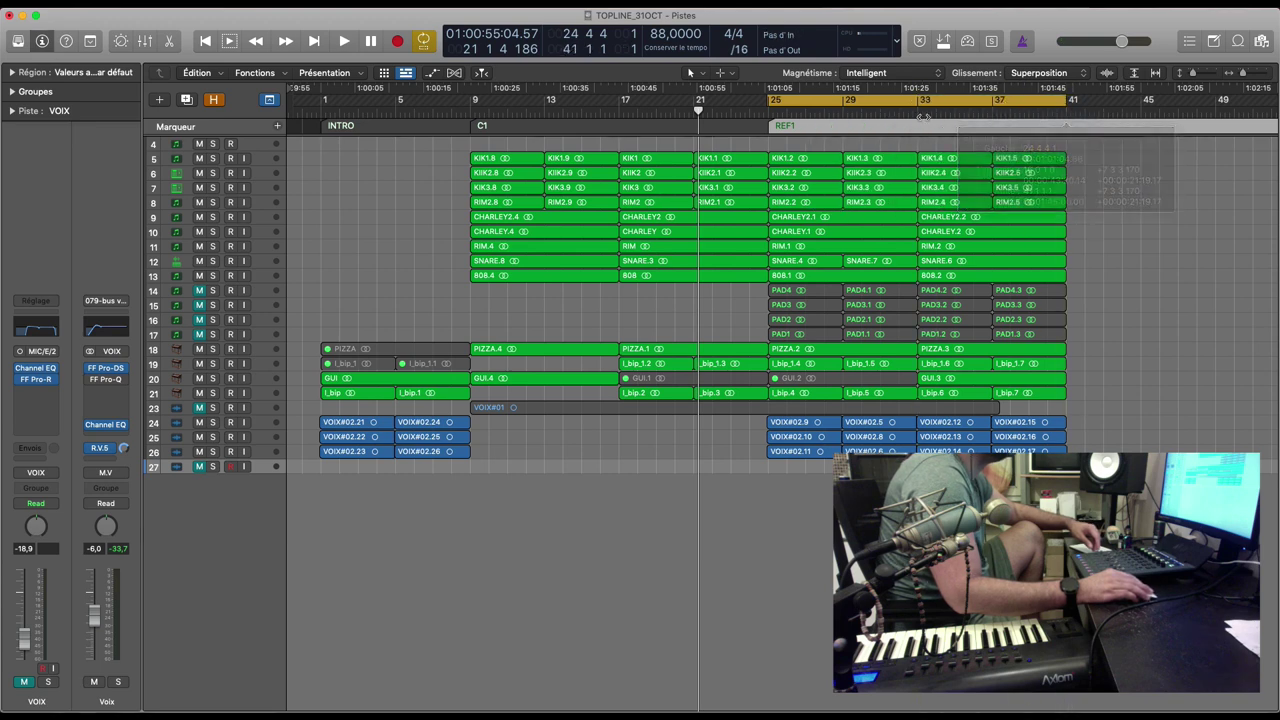
key(super+Right)
key(super+Right)
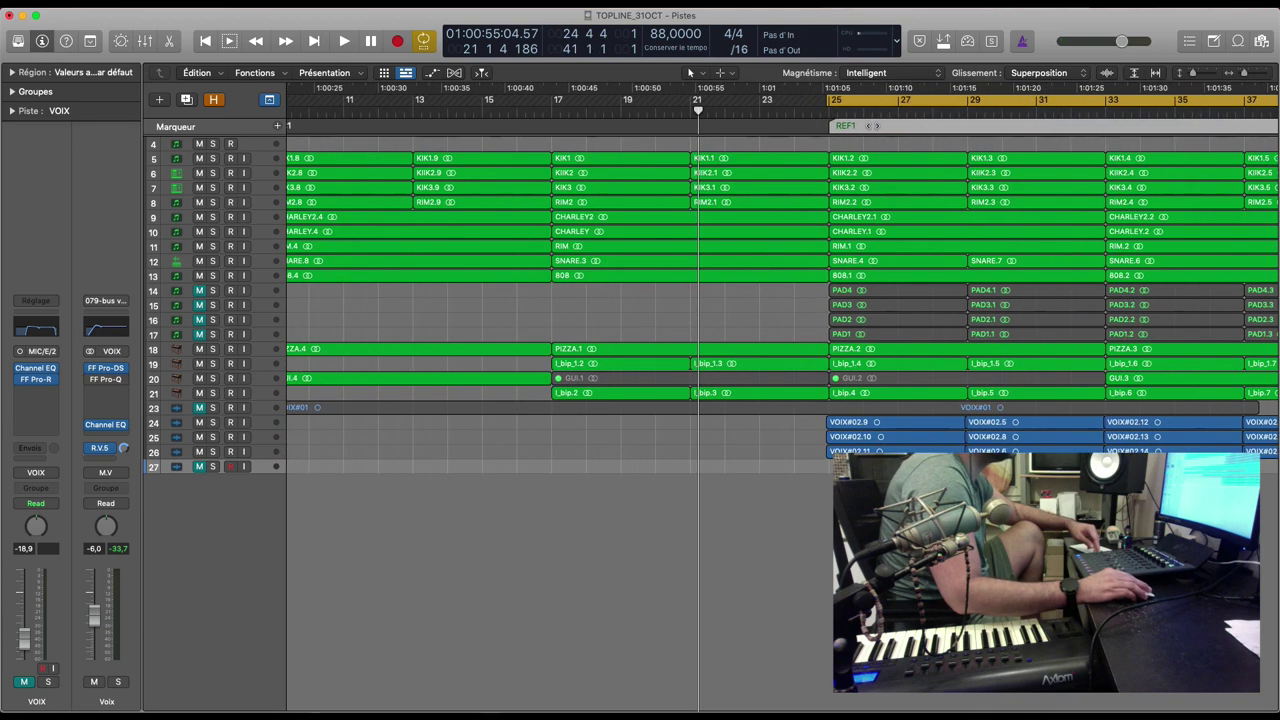
scroll(660, 123, right, 2)
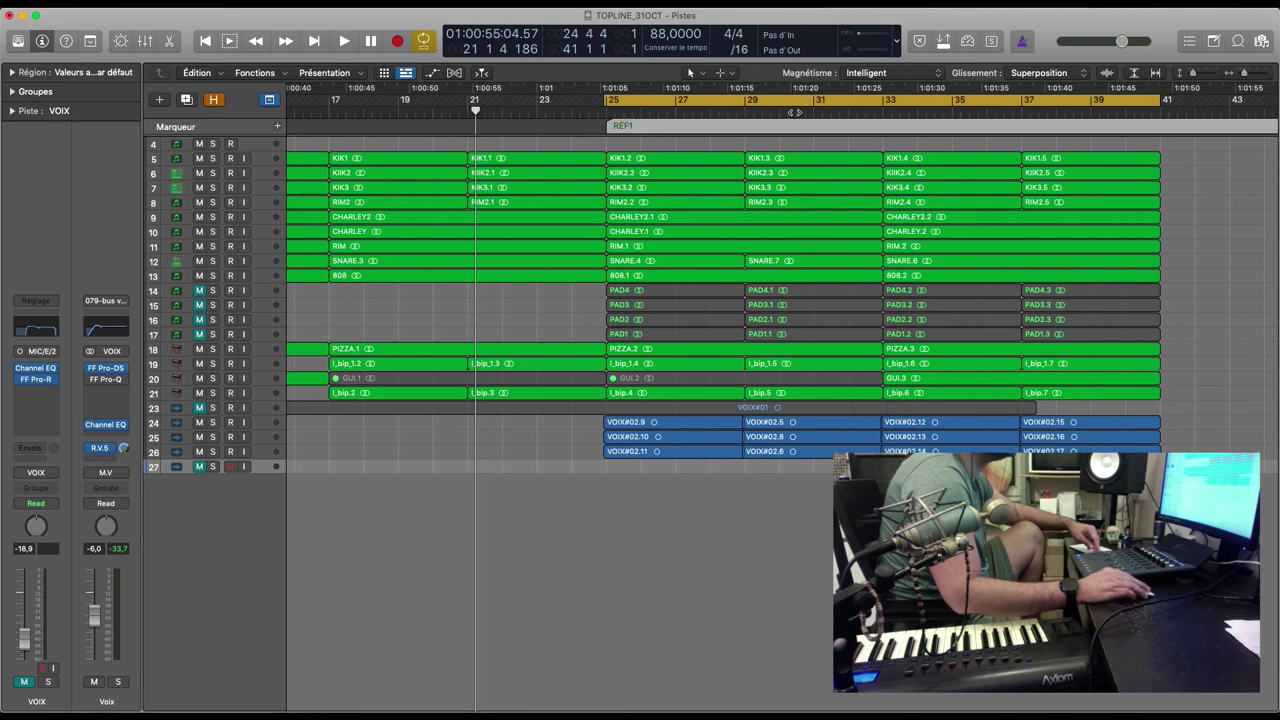
key(super+Left)
key(super+Left)
key(super+Left)
key(super+Left)
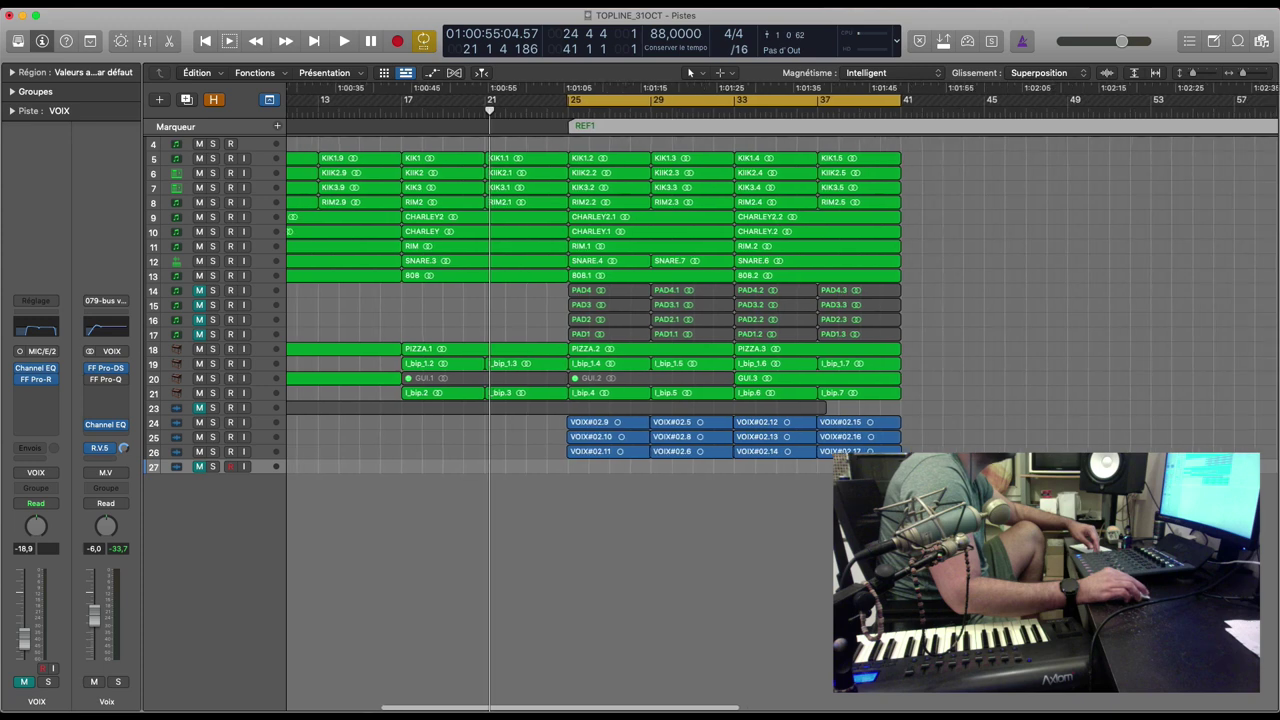
drag(799, 490, 917, 433)
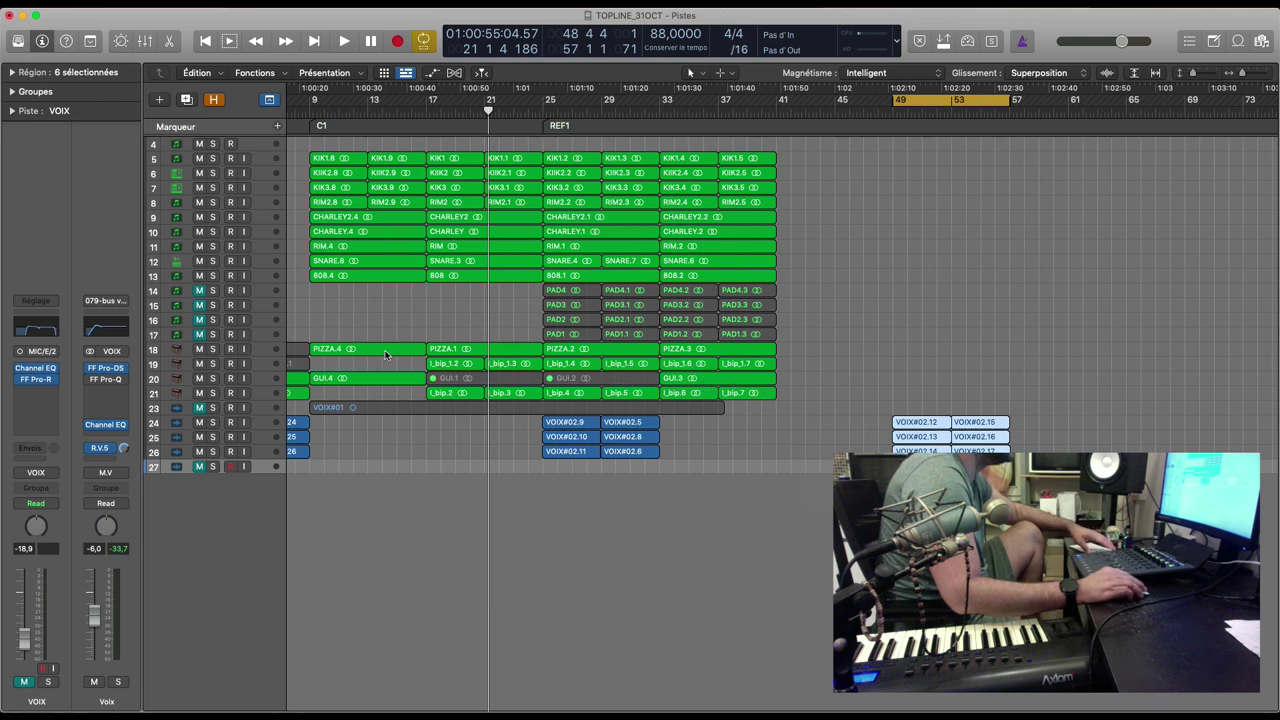
Step: Copy the bar 9–25 regions of tracks 18 to 21 to bar 41, and move the PAD regions from bar 33 to bar 49
drag(369, 339, 487, 392)
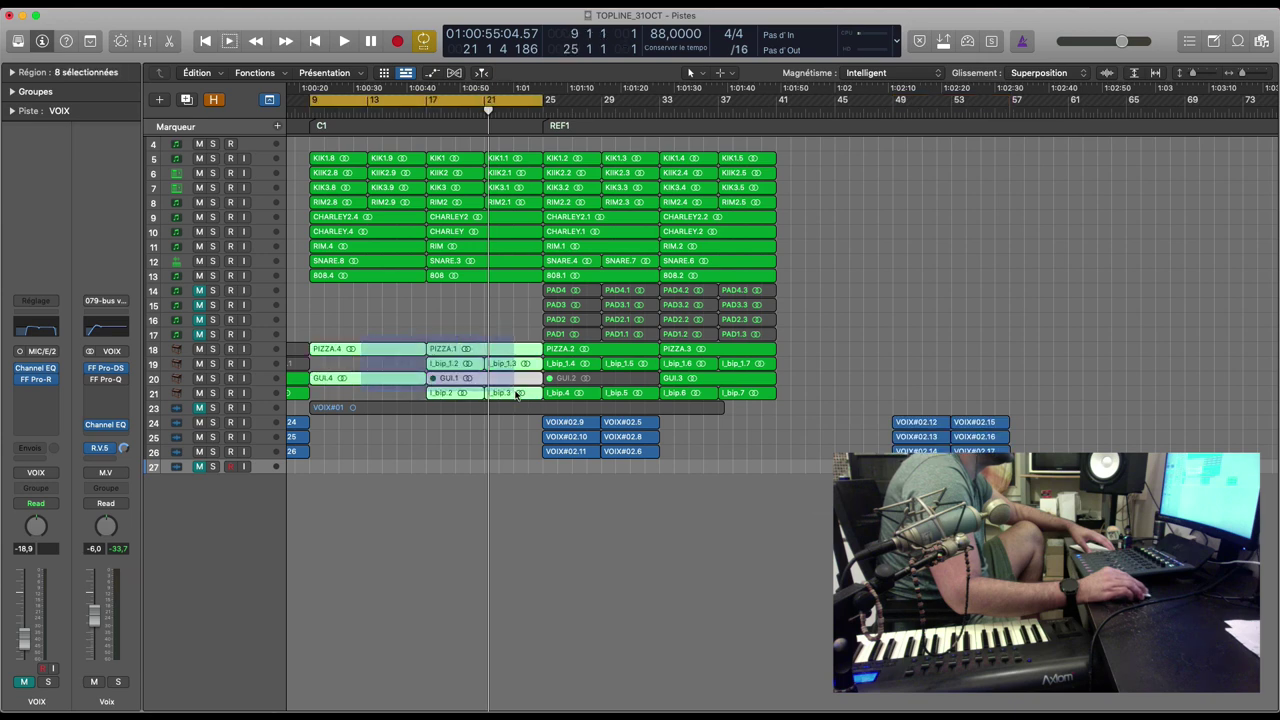
drag(371, 350, 838, 360)
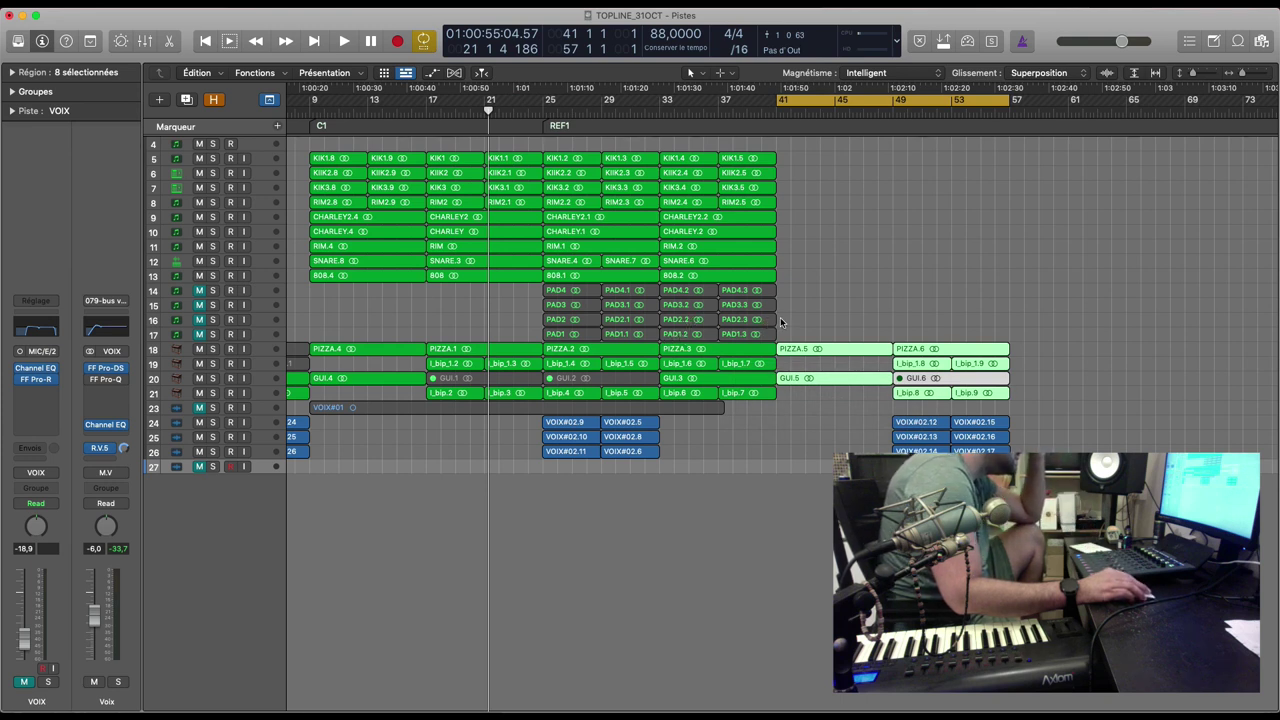
click(737, 306)
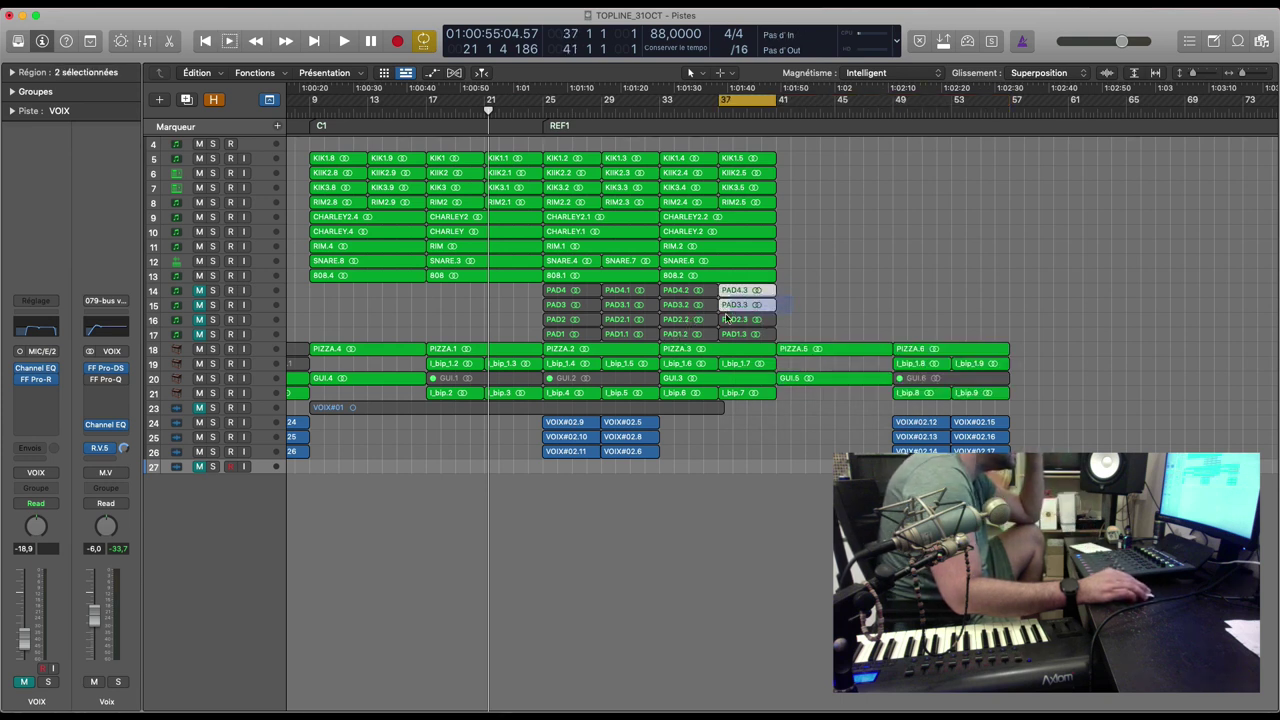
drag(727, 318, 920, 296)
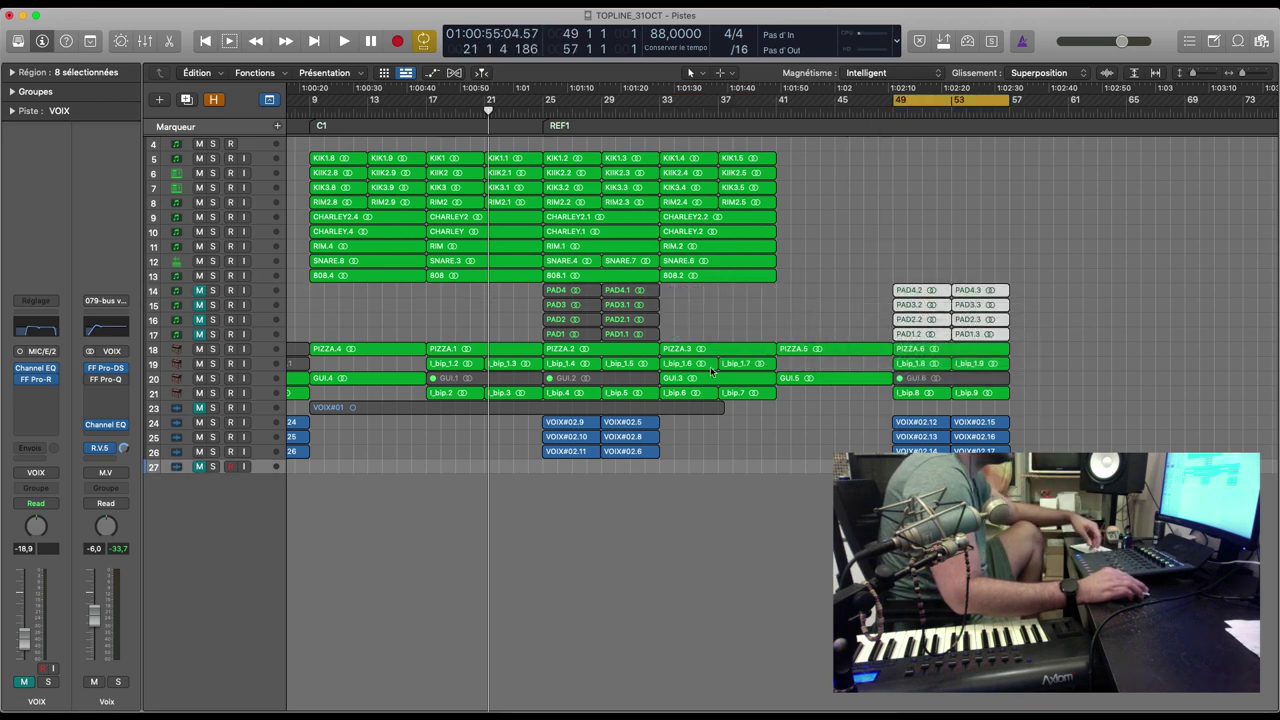
Step: Solo track 19 during playback, move its two regions from bars 33–41 to bar 41, and turn the solo off
click(678, 366)
key(space)
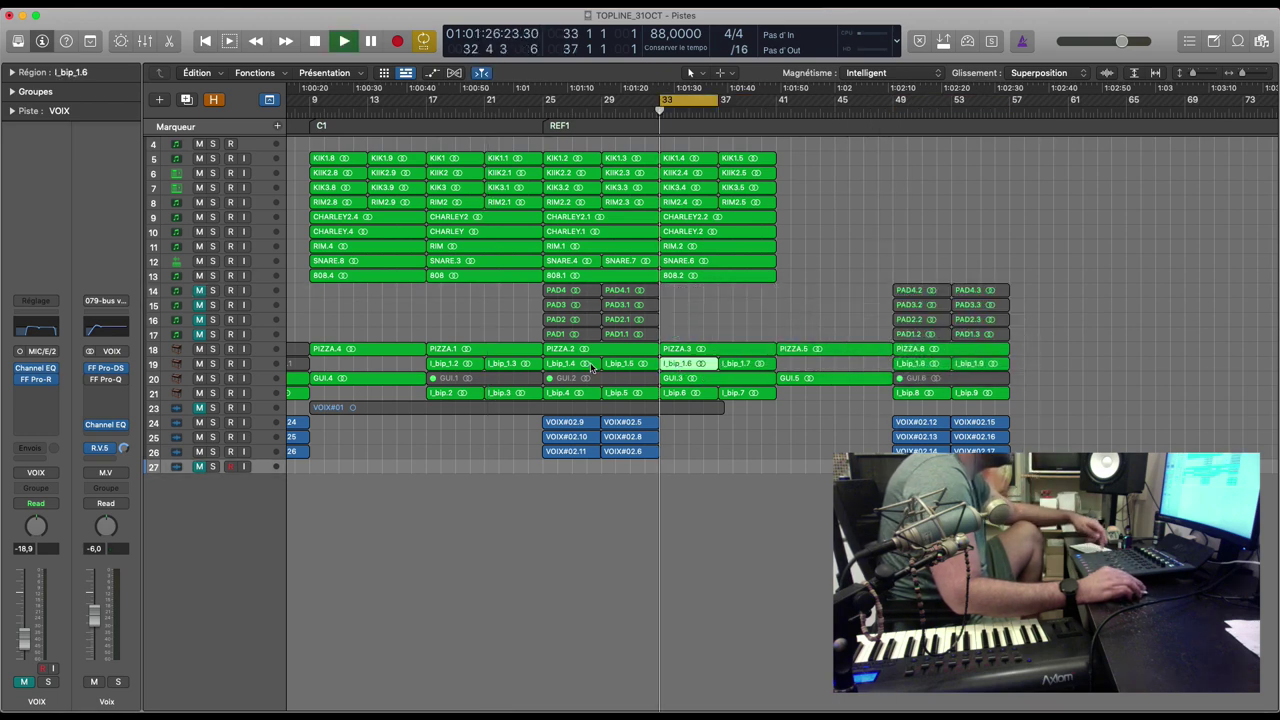
click(212, 364)
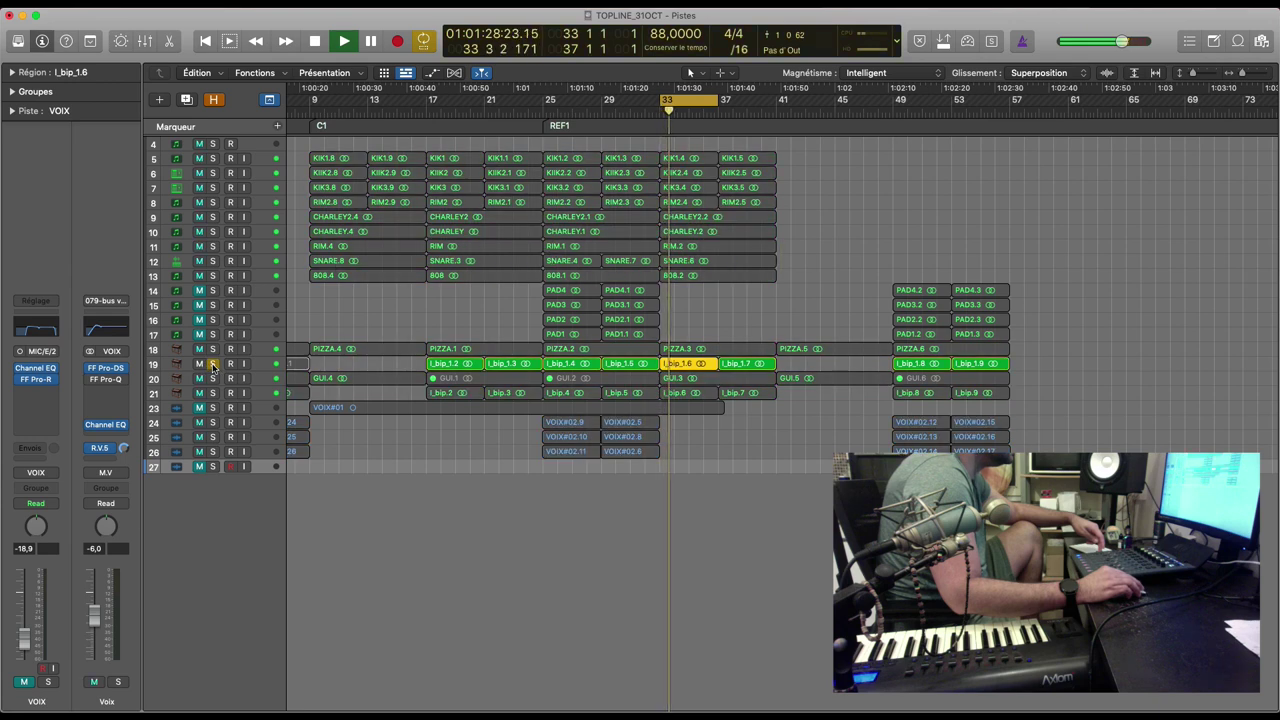
scroll(428, 380, left, 2)
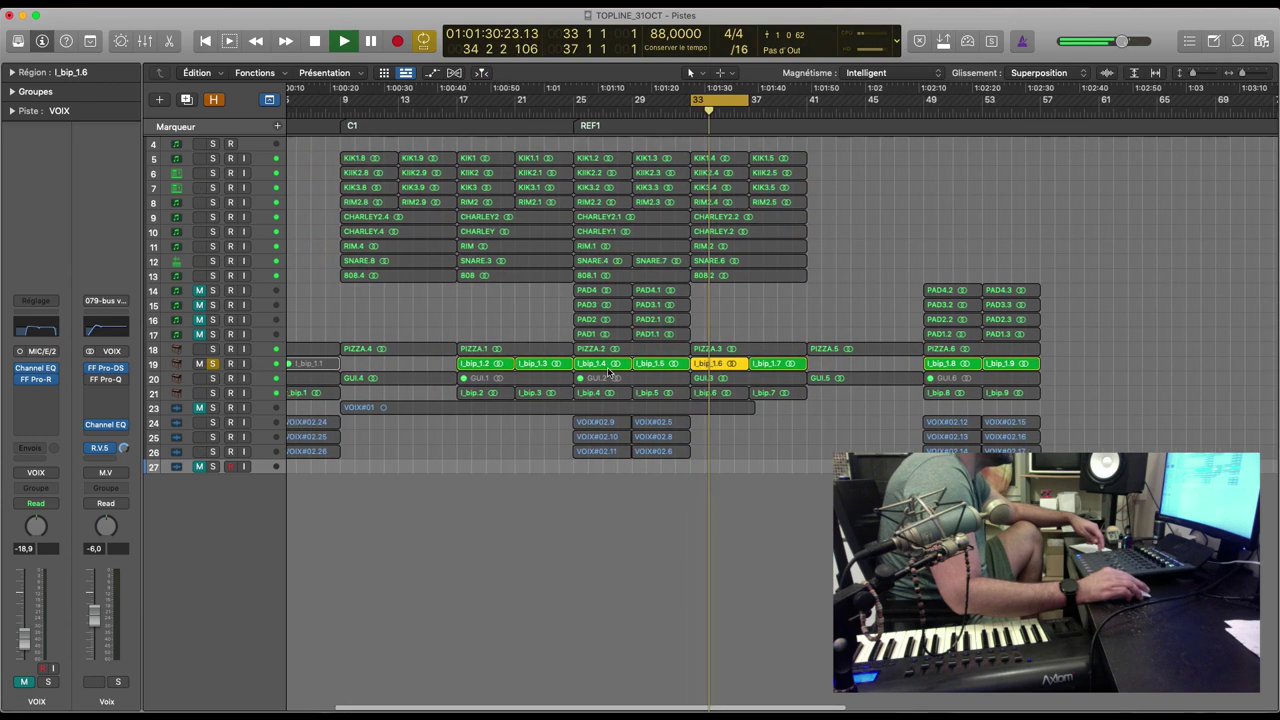
click(750, 365)
shift+click(750, 365)
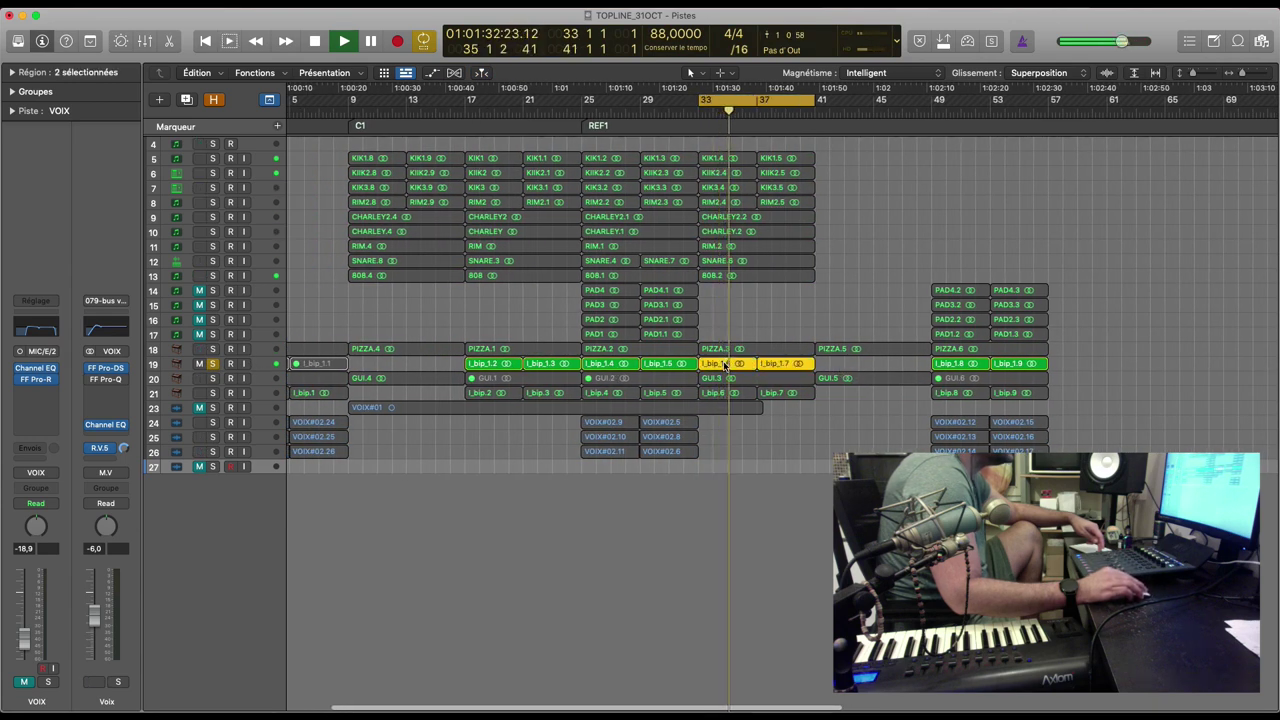
drag(750, 365, 850, 372)
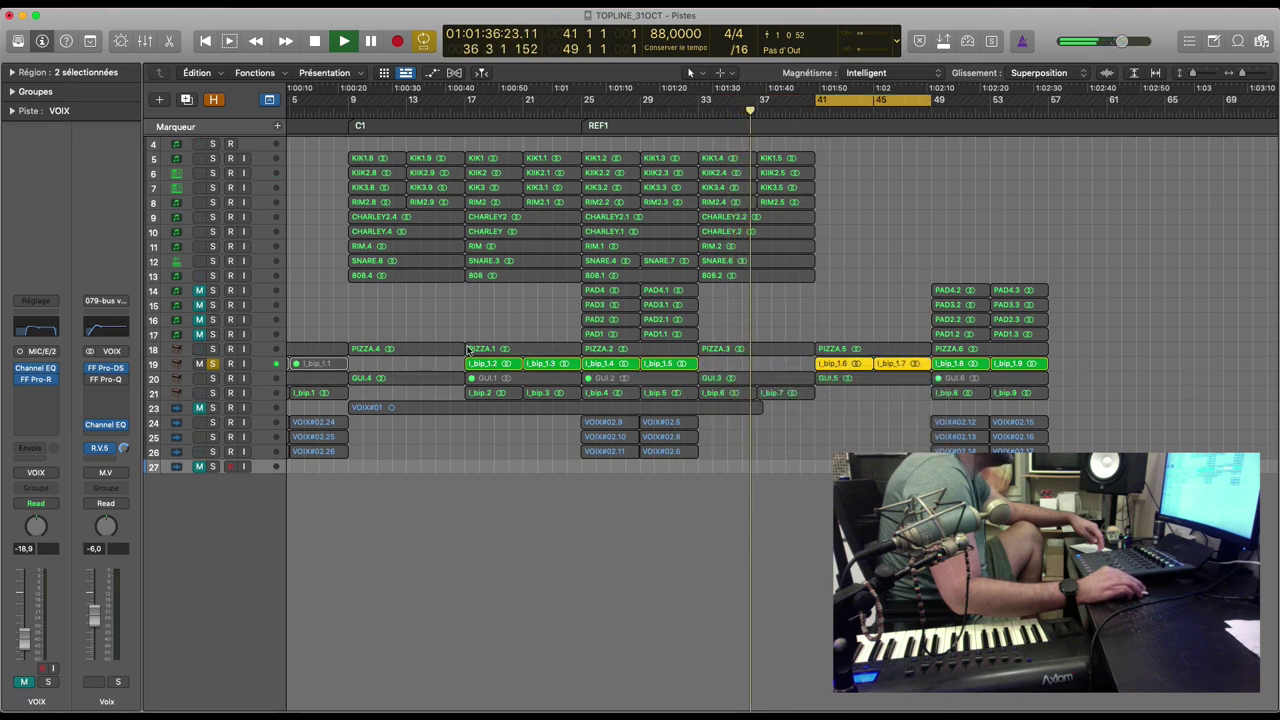
key(s)
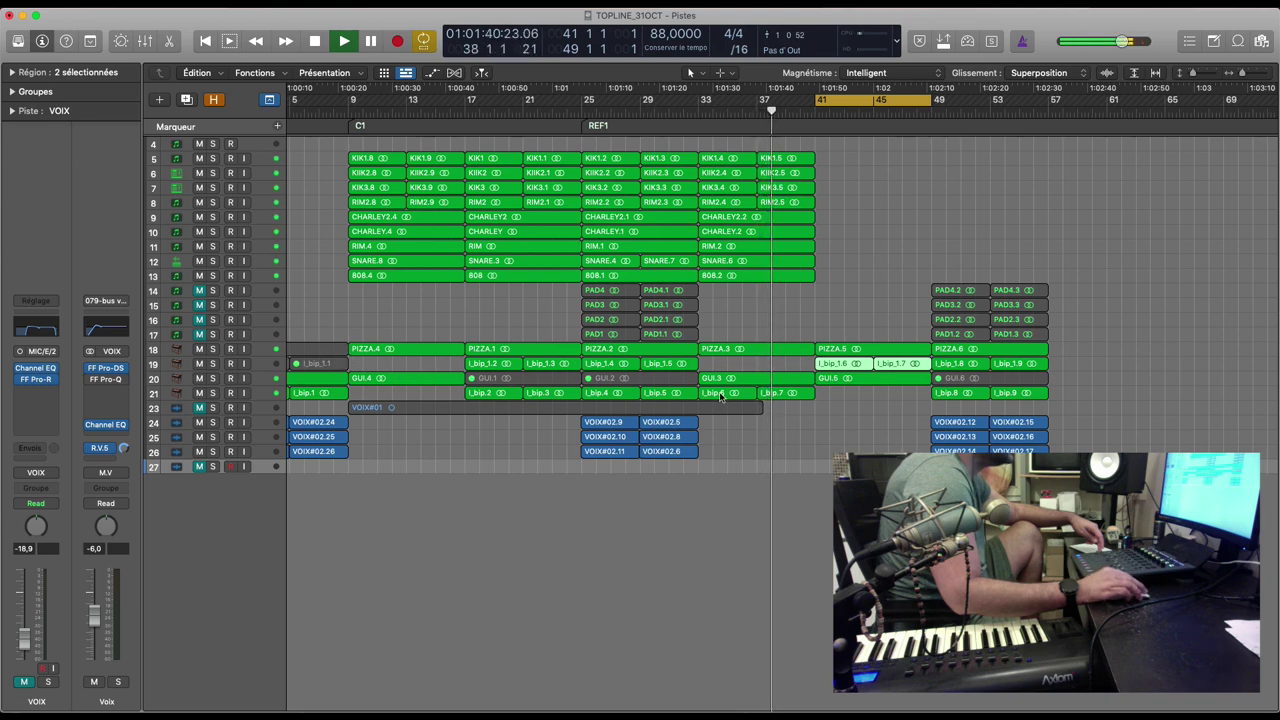
Step: Audition track 21 in solo, unsolo it, and move its two regions from bars 33–41 to bar 41
click(212, 393)
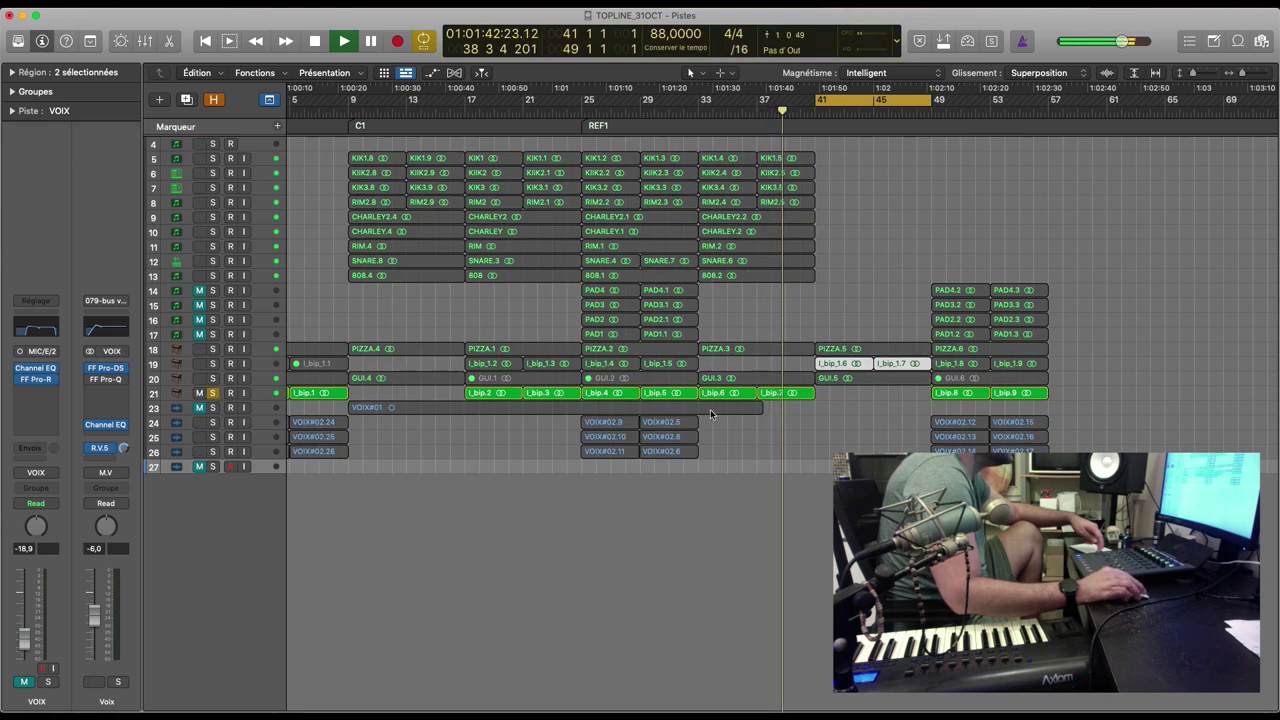
click(765, 396)
shift+click(740, 394)
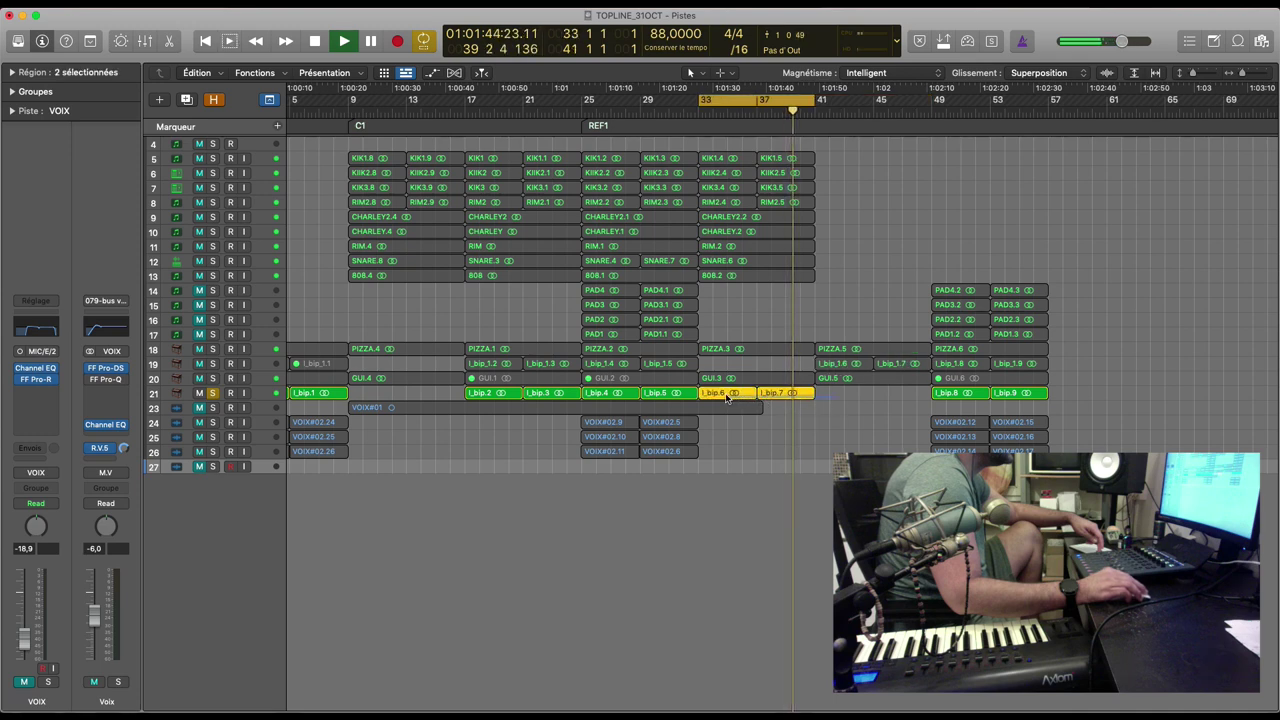
key(ctrl+s)
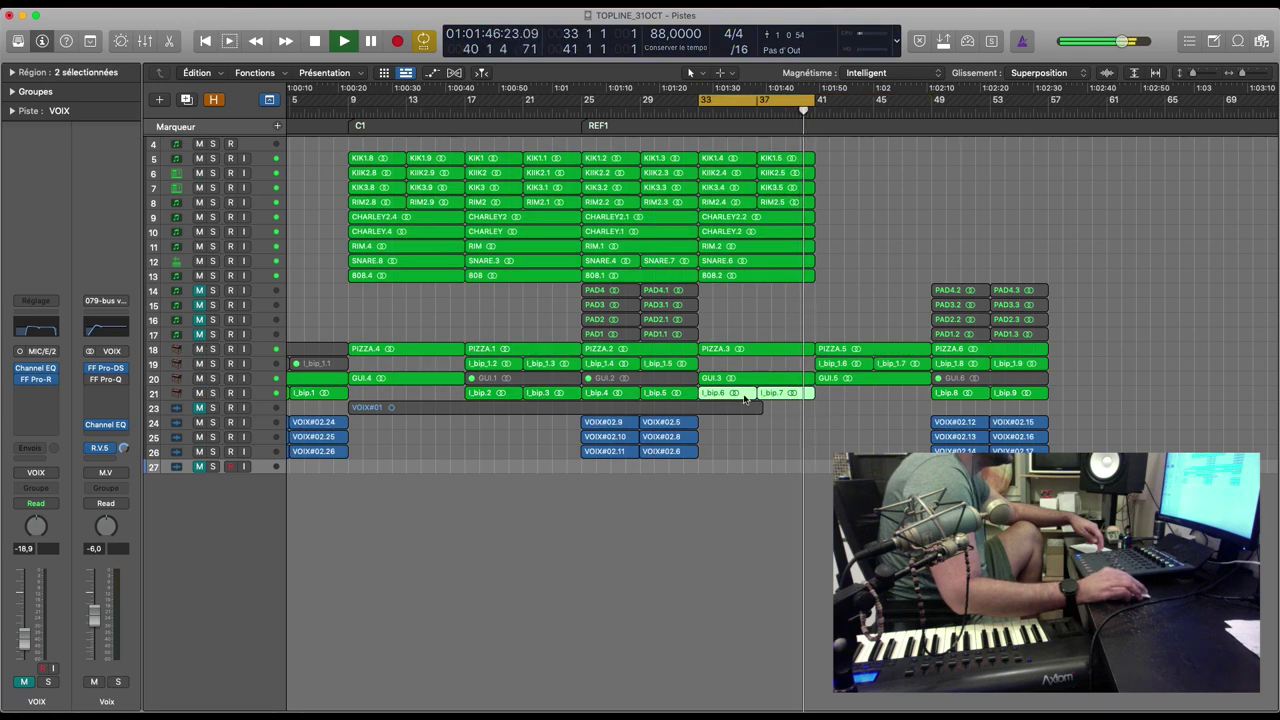
drag(745, 393, 860, 395)
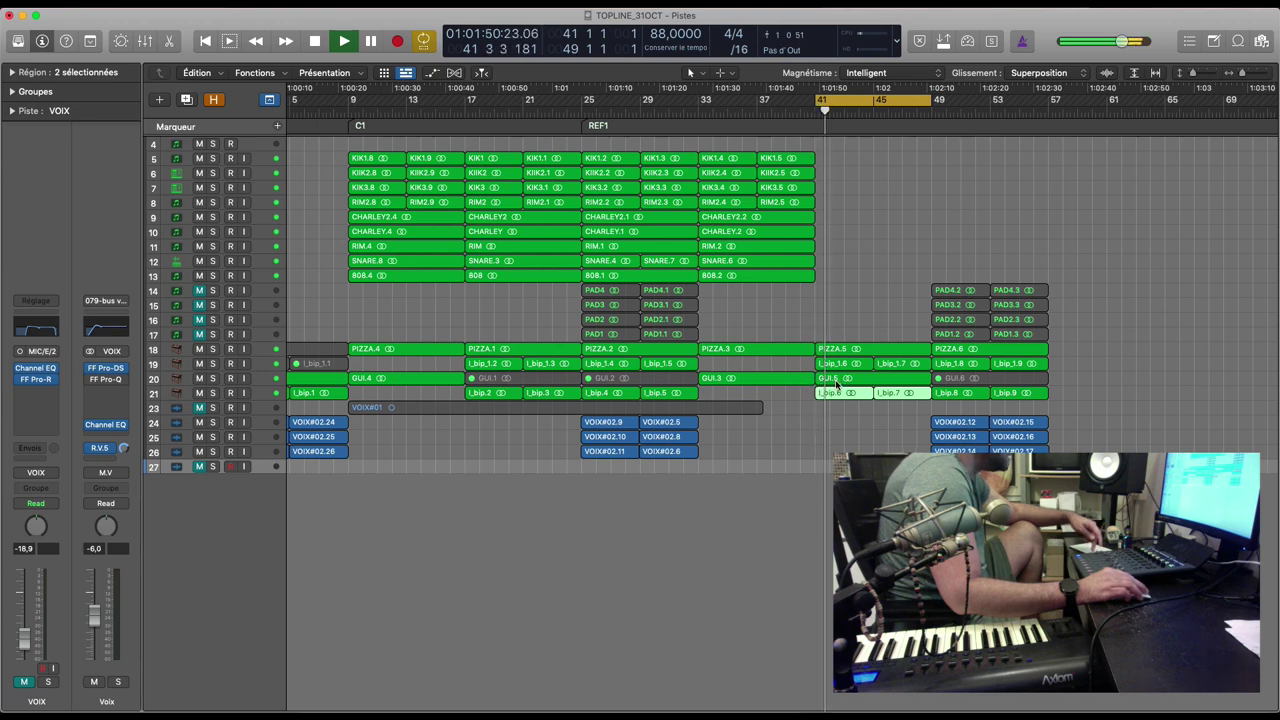
Step: Fill bars 41–57 with copies of the regions on tracks 5 to 13, and unmute the four PAD tracks
key(super+Left)
key(super+Left)
drag(730, 267, 841, 170)
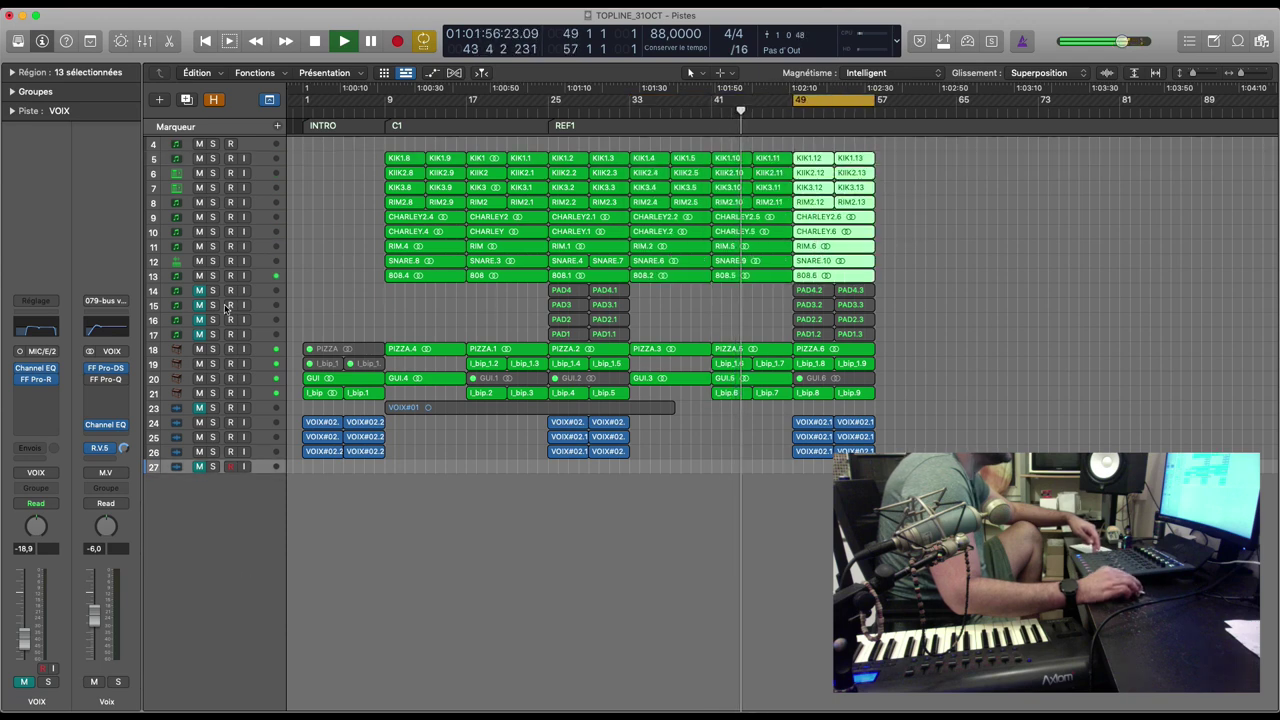
key(super+Left)
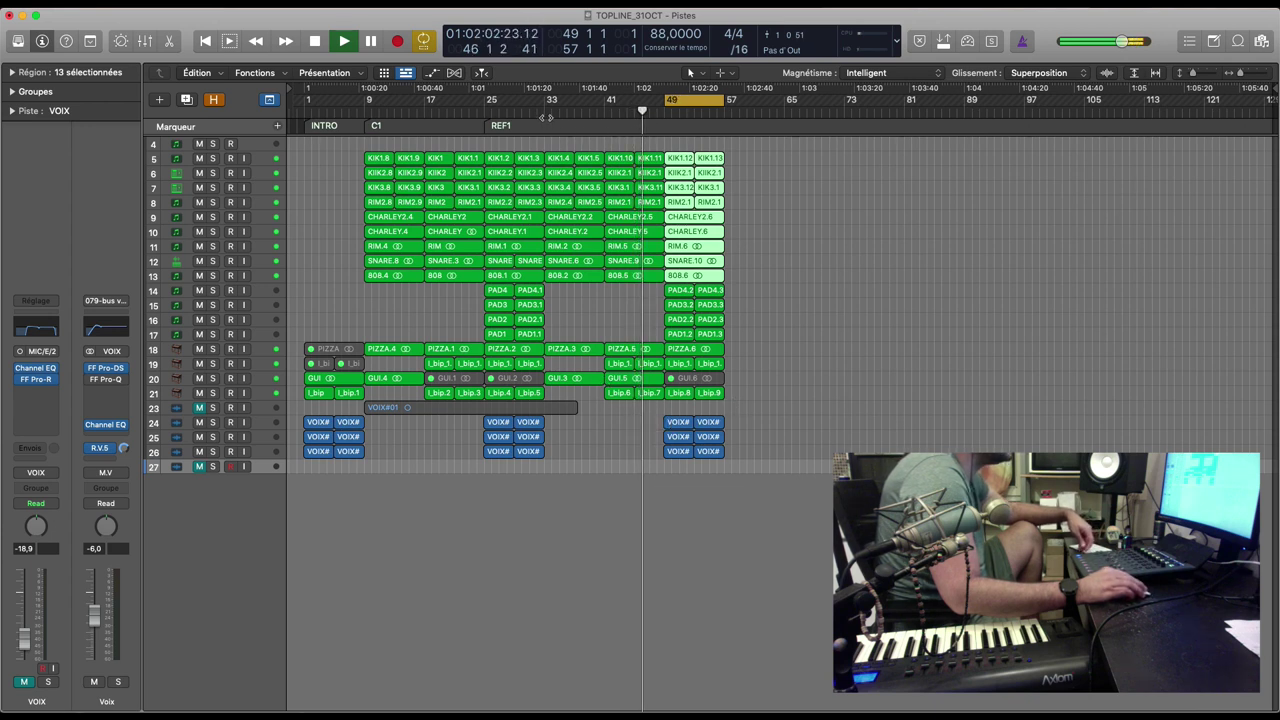
Step: Stop playback and add markers at bars 33, 49 and 57
key(space)
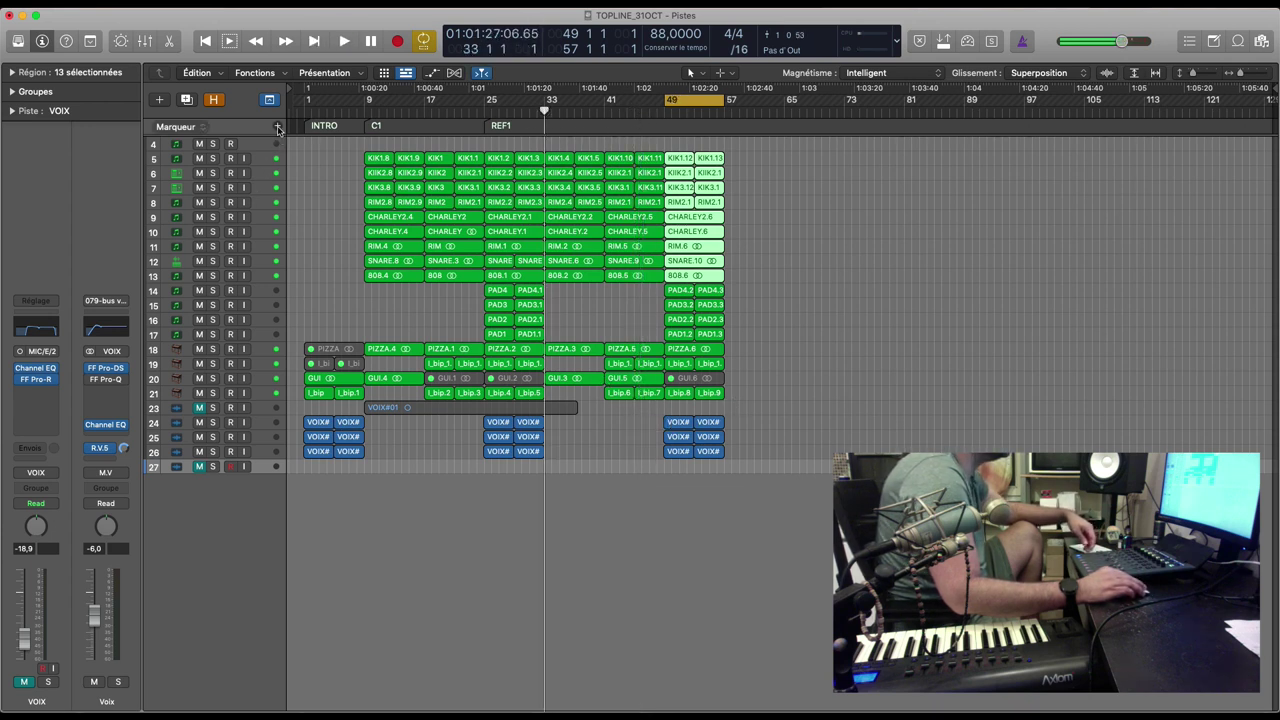
click(277, 126)
click(670, 114)
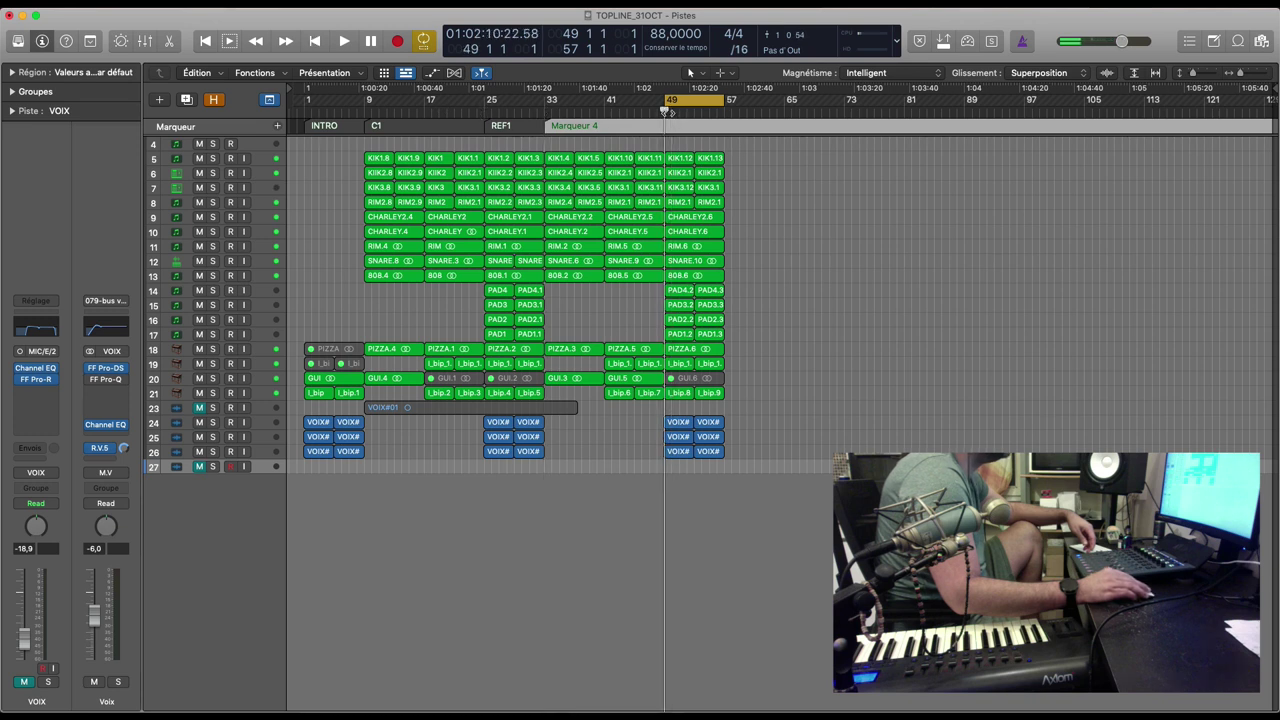
click(278, 126)
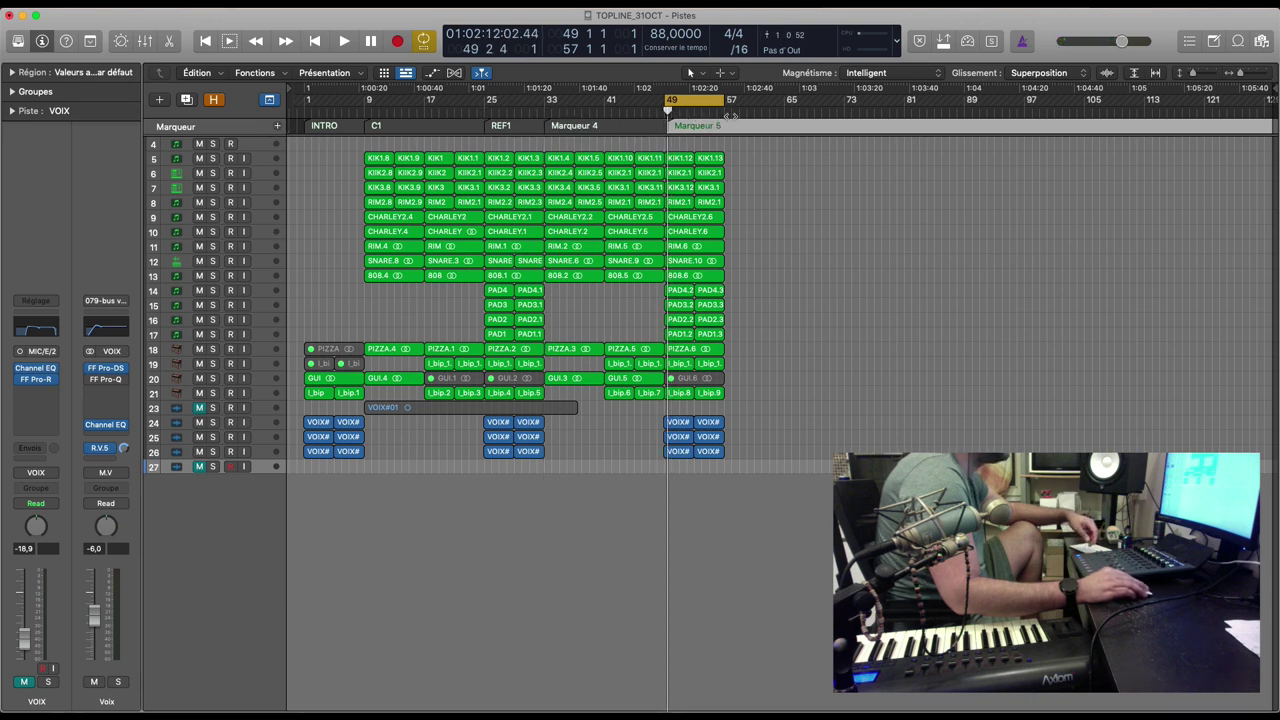
click(724, 113)
click(277, 128)
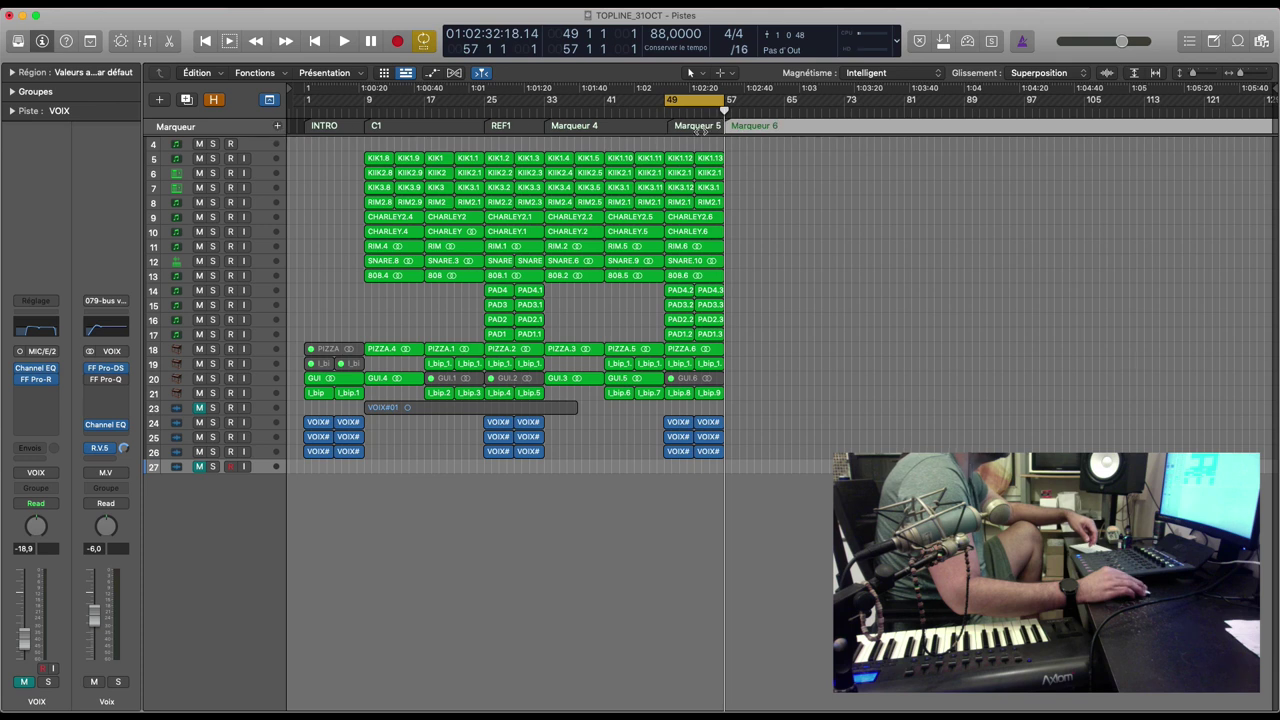
Step: Rename the marker at bar 33 to C2 and the marker at bar 49 to REF2
double_click(595, 126)
text(C)
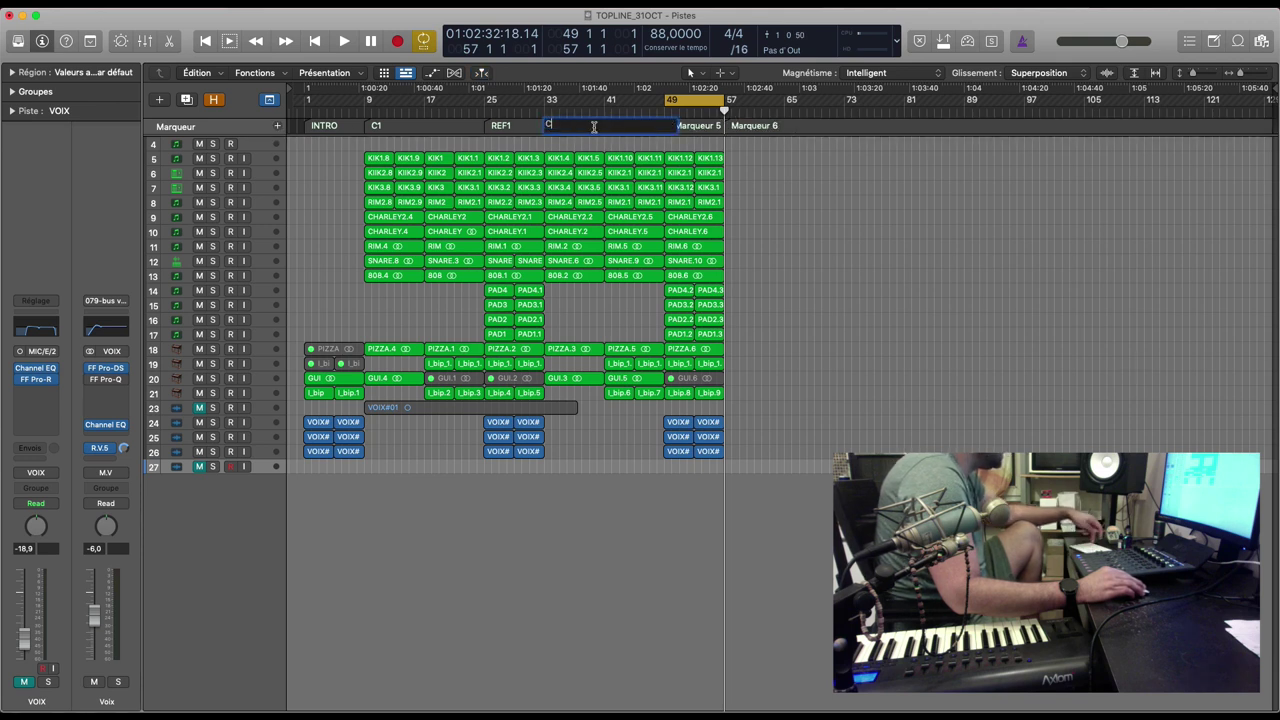
text(2)
key(Return)
double_click(703, 126)
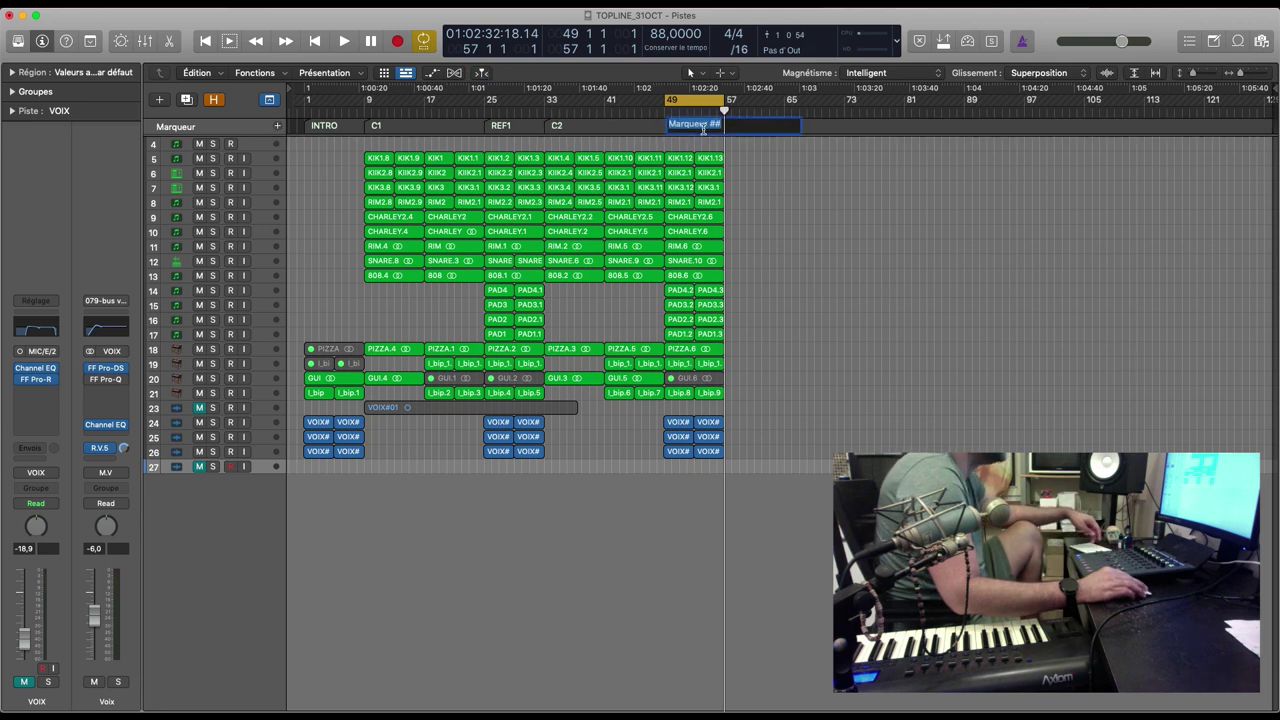
text(REF2)
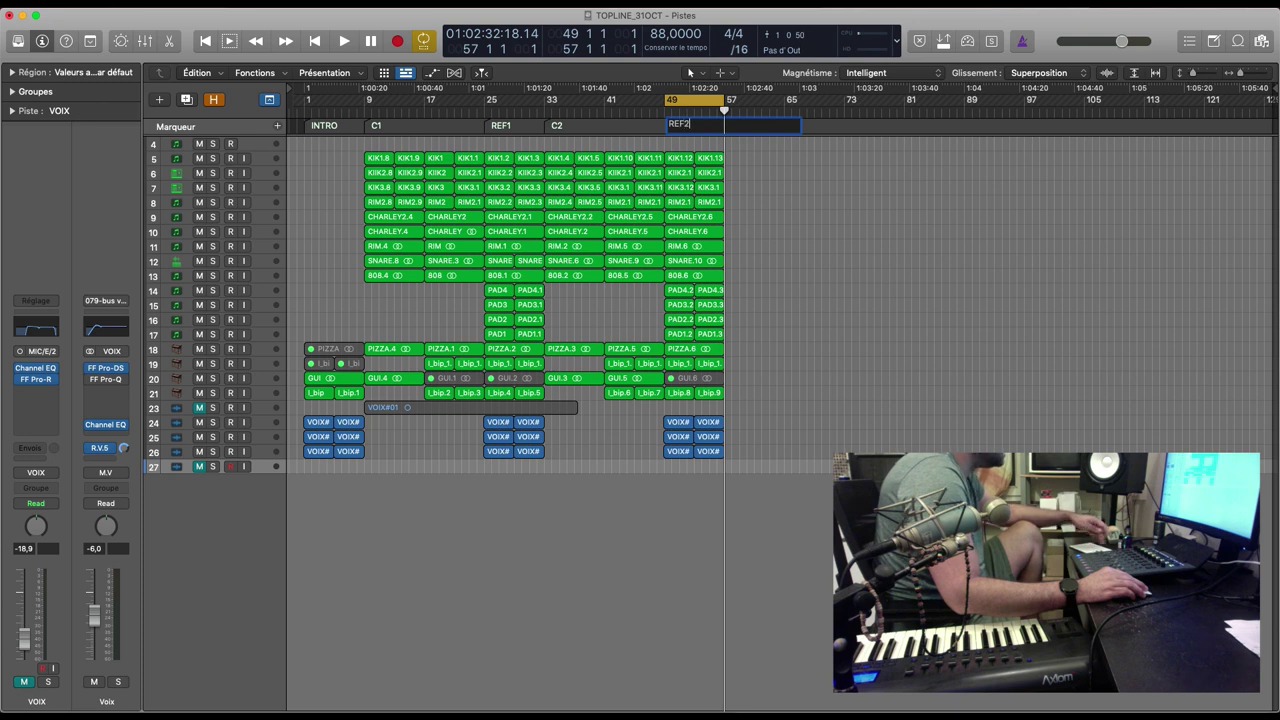
key(Return)
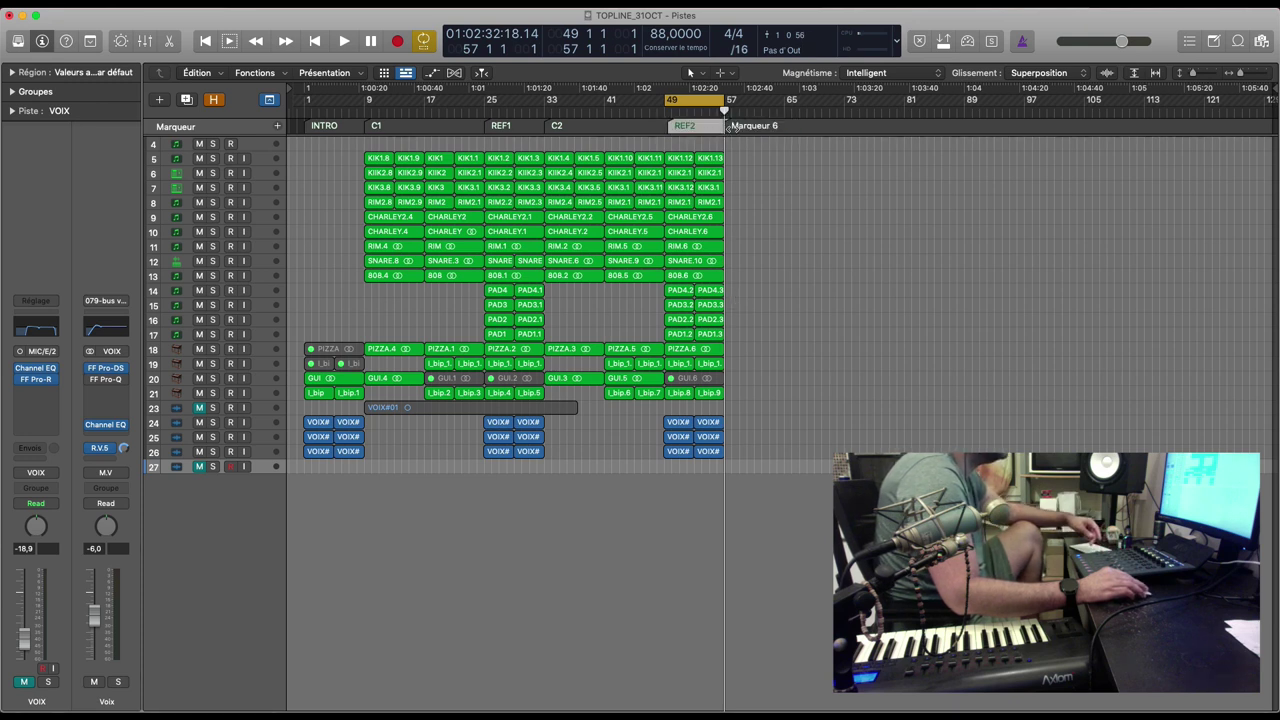
Step: Copy the regions on tracks 9–13 and the voice regions into bars 57–65, and the full REF2 section into bars 65–73
drag(709, 104, 773, 233)
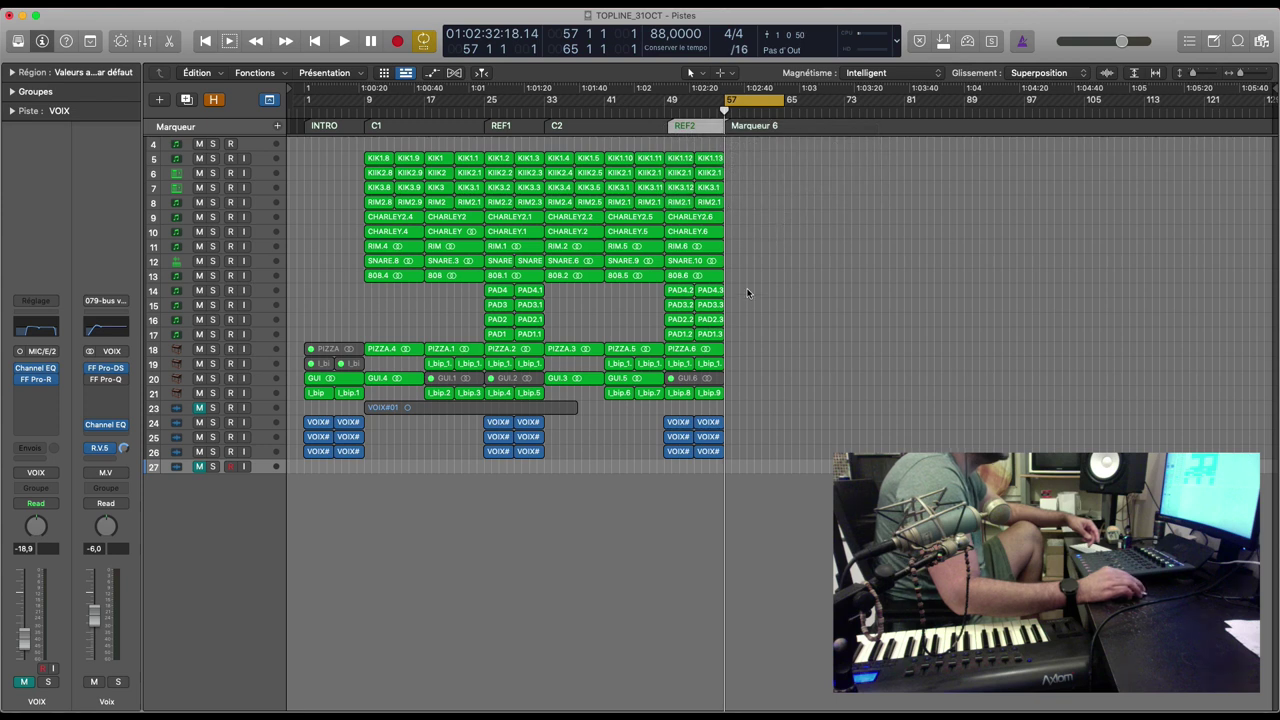
drag(745, 285, 744, 221)
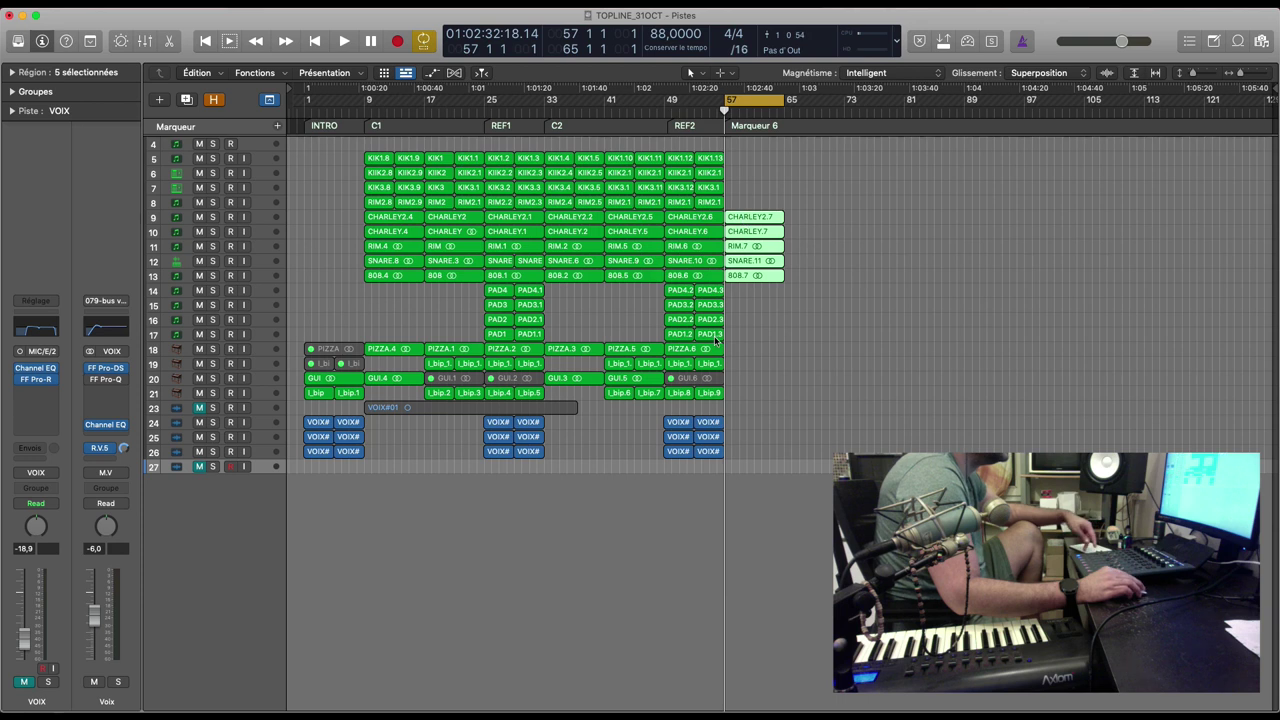
drag(746, 457, 737, 425)
drag(714, 483, 784, 158)
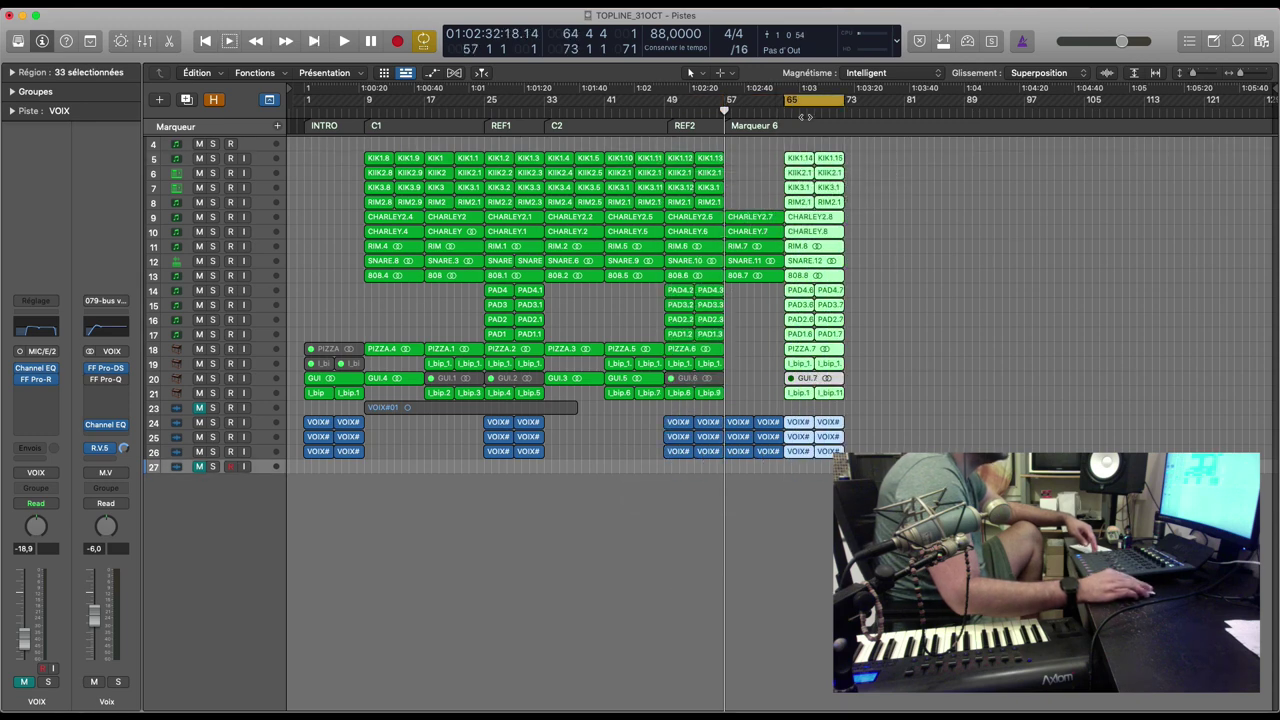
Step: Add markers at bars 65 and 73
click(785, 100)
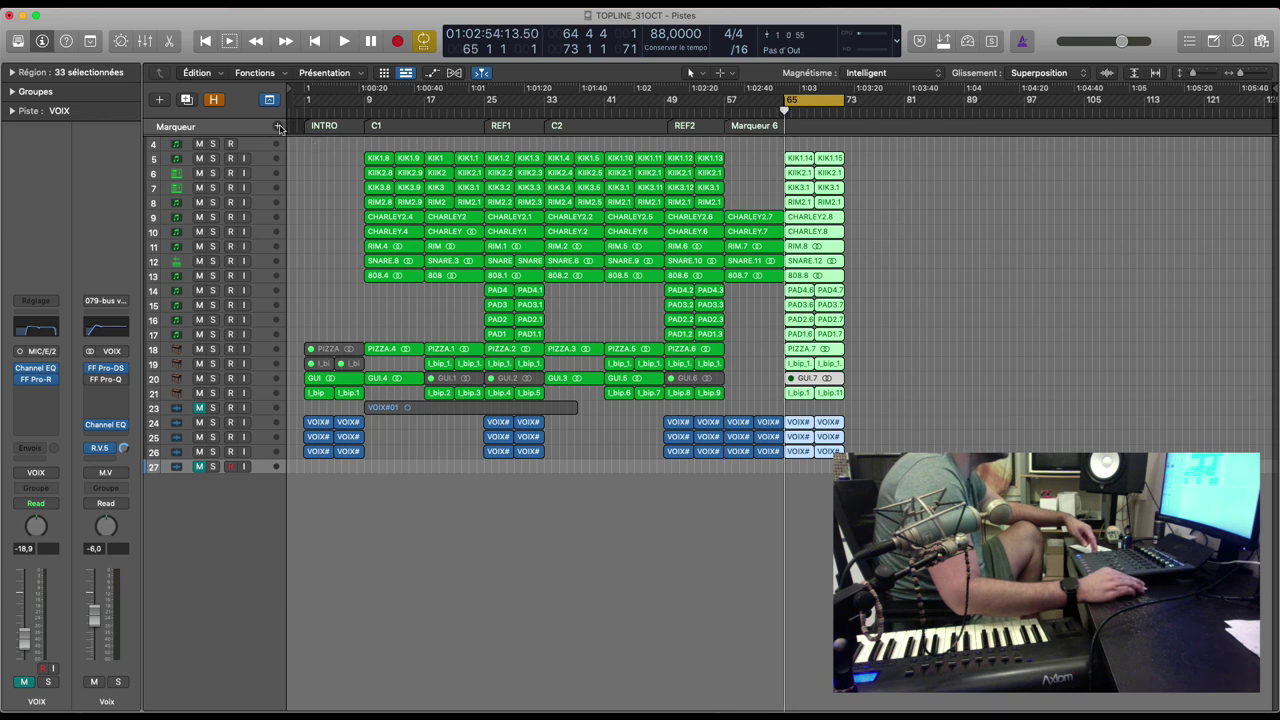
click(278, 126)
click(845, 112)
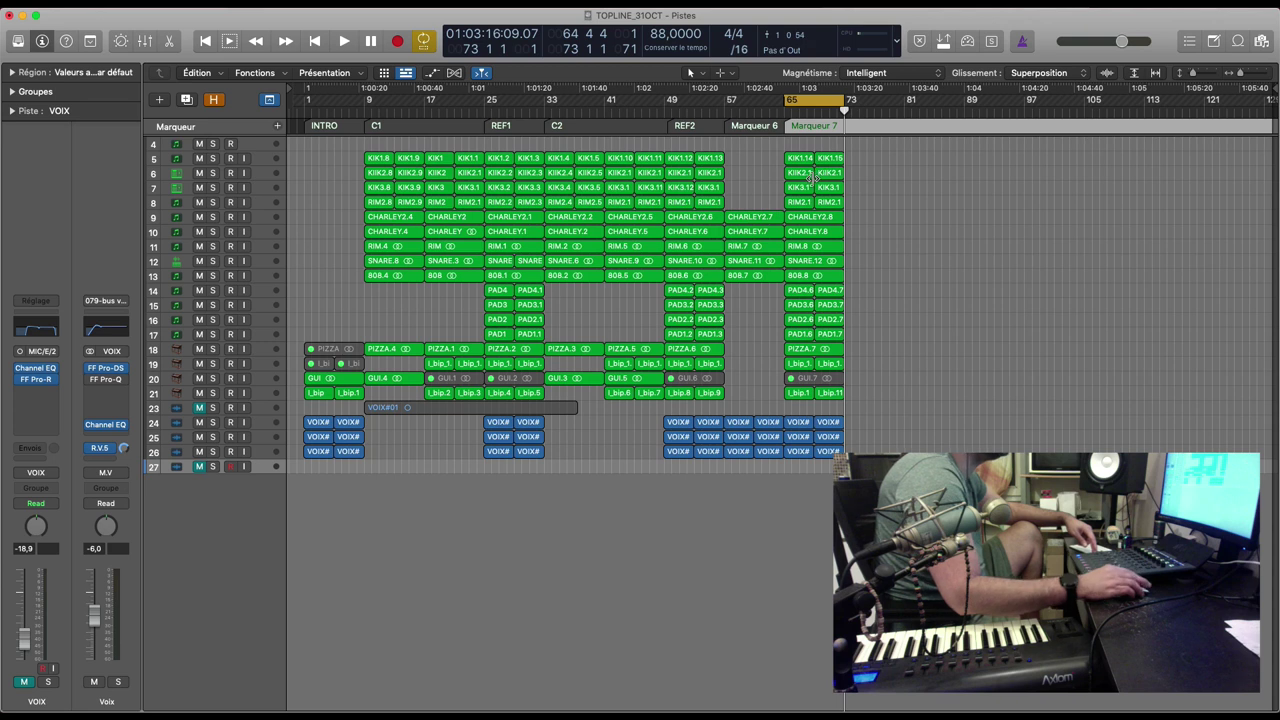
click(278, 127)
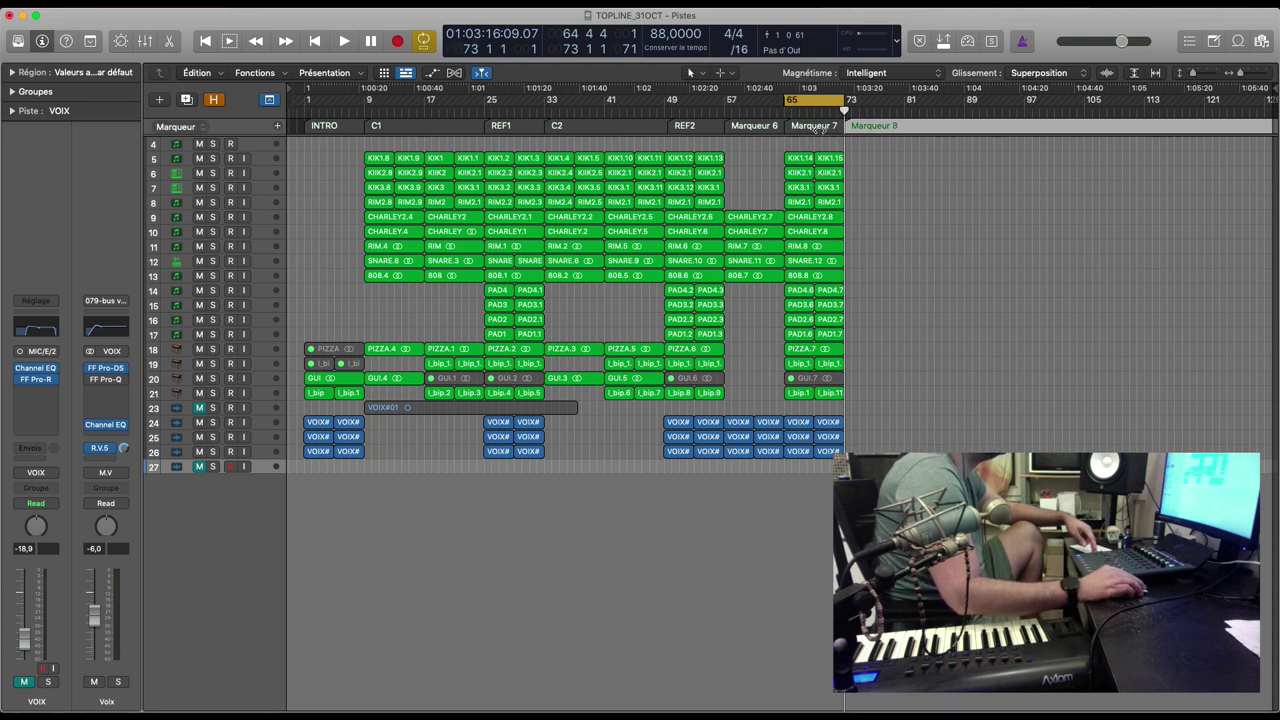
Step: Rename the marker at bar 65 to REF3 and the marker at bar 57 to PONT
double_click(814, 126)
text(REF)
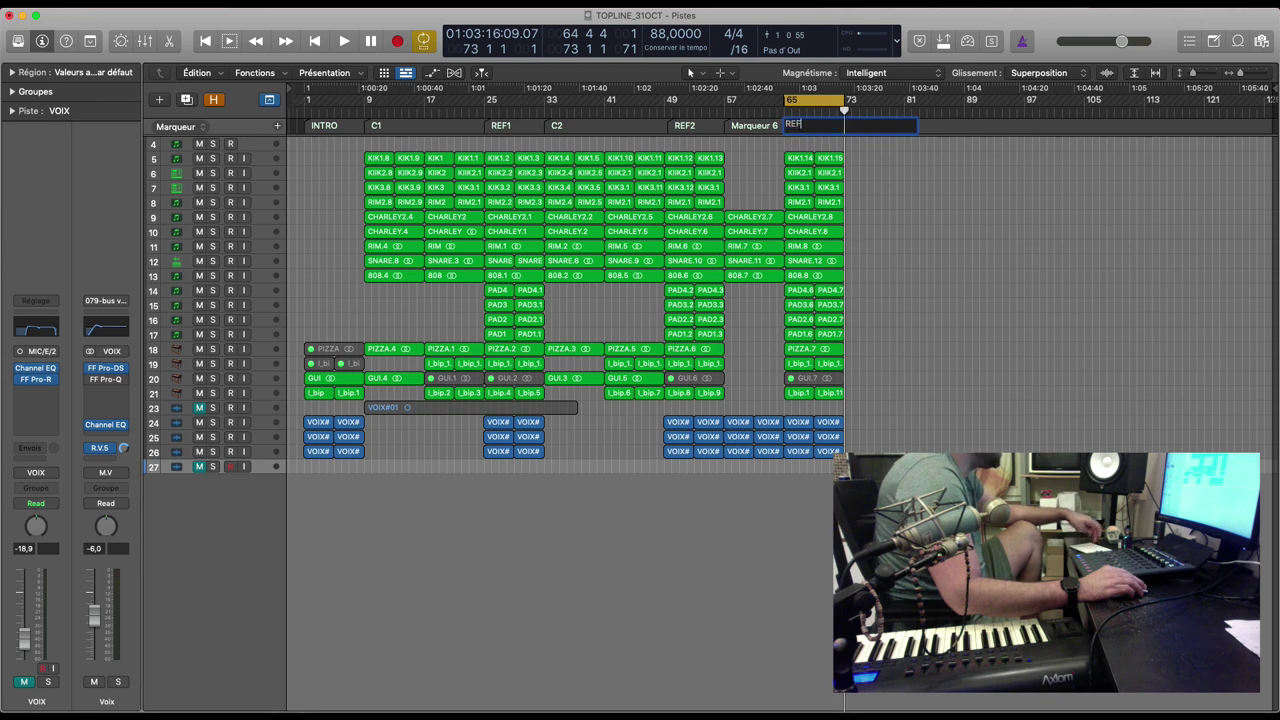
text(3)
key(Return)
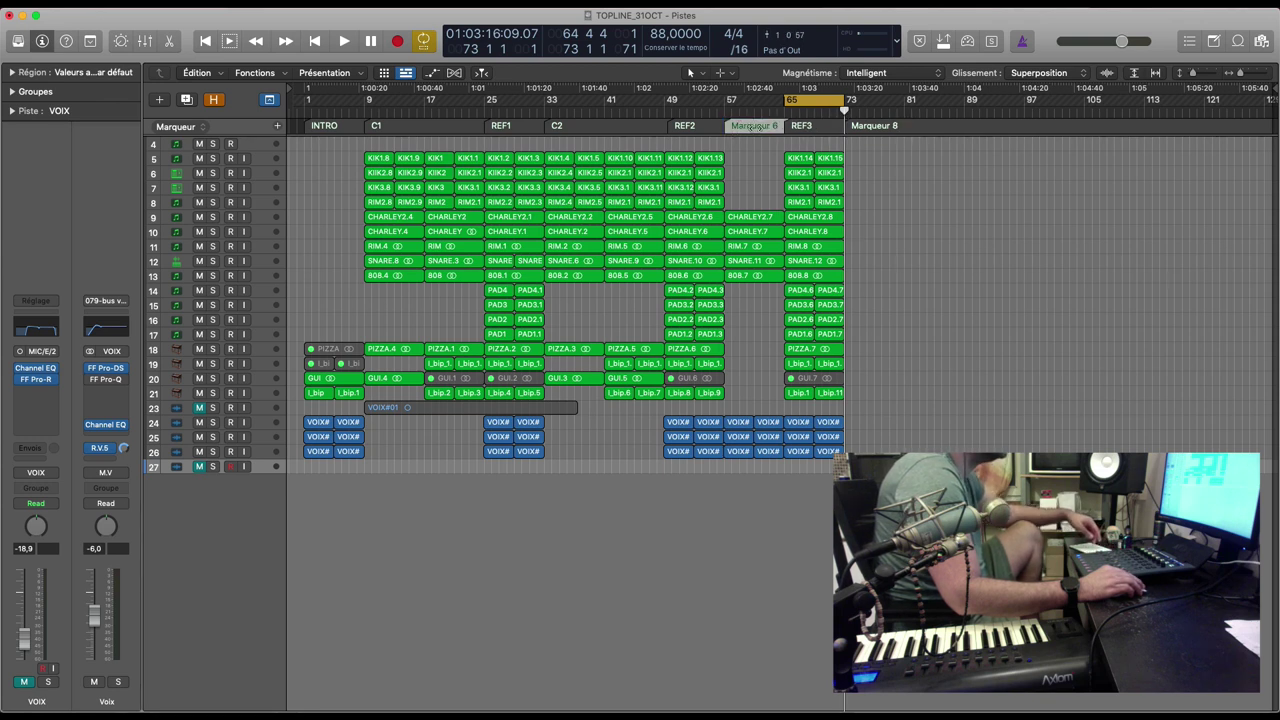
double_click(752, 127)
text(PONT)
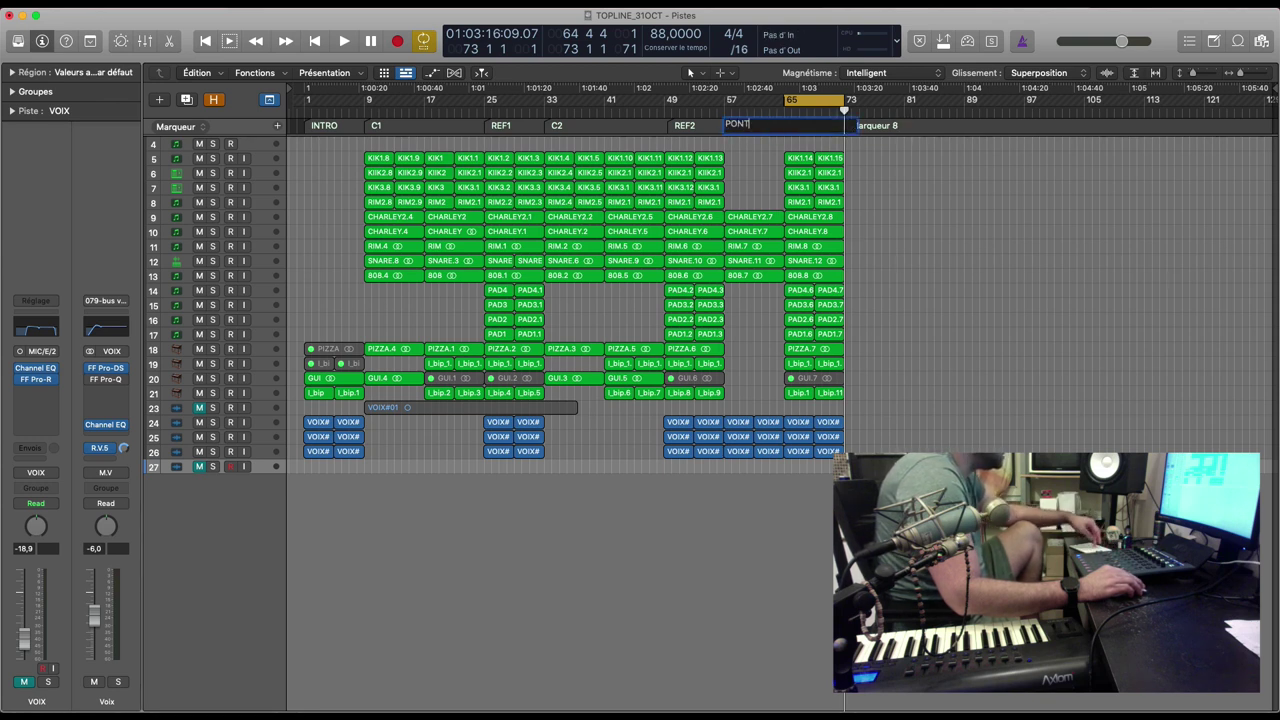
key(Return)
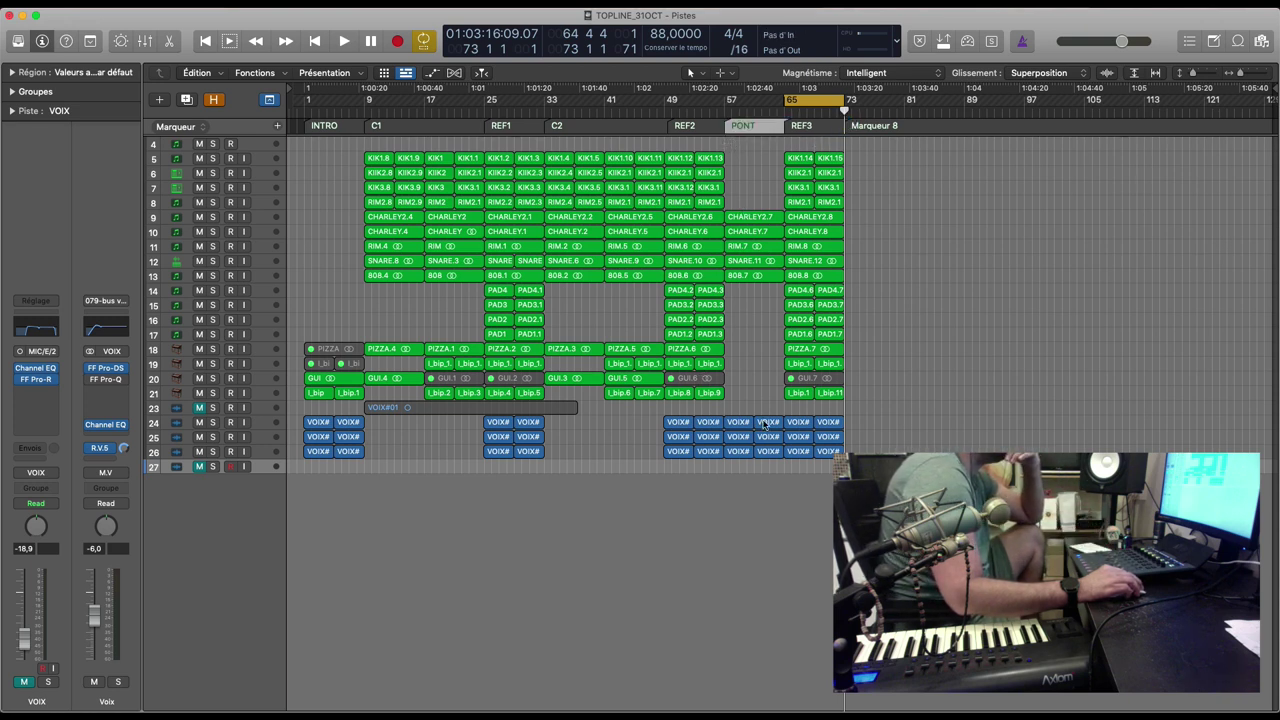
Step: Loop playback over the PONT section, bars 57–65, and open the Massive instrument on track 4
drag(752, 201, 759, 291)
key(shift+space)
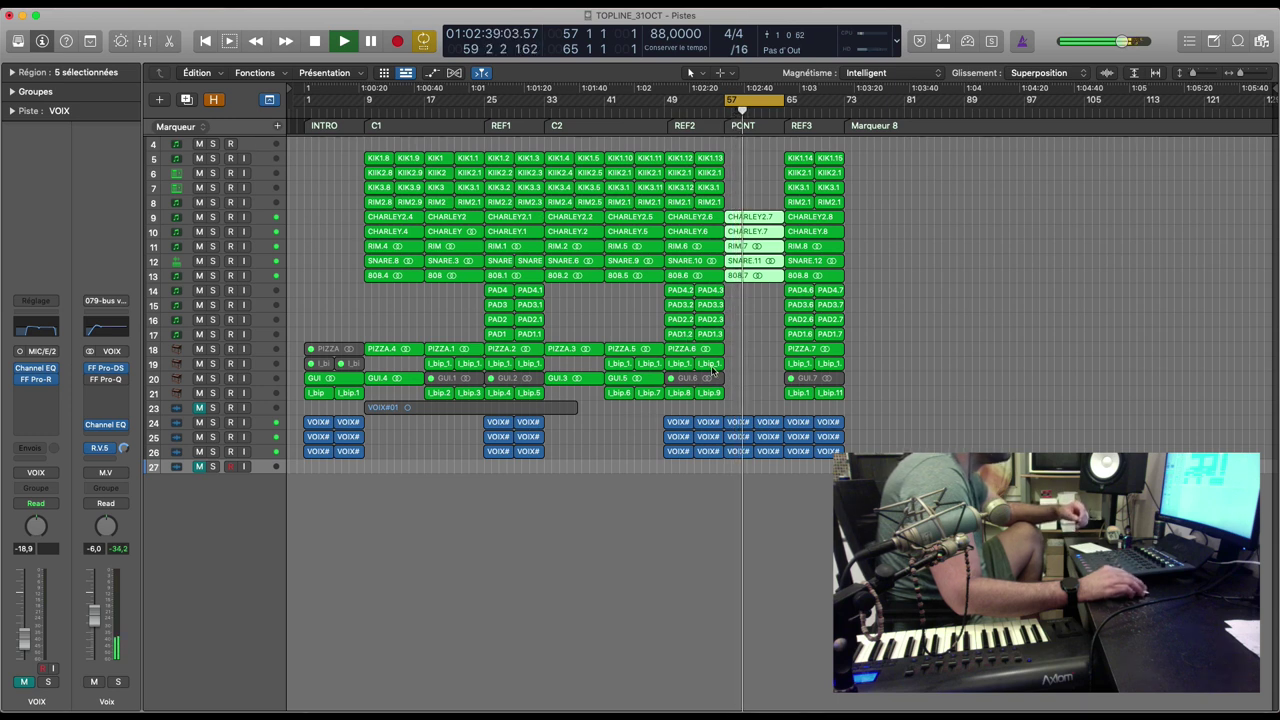
click(264, 148)
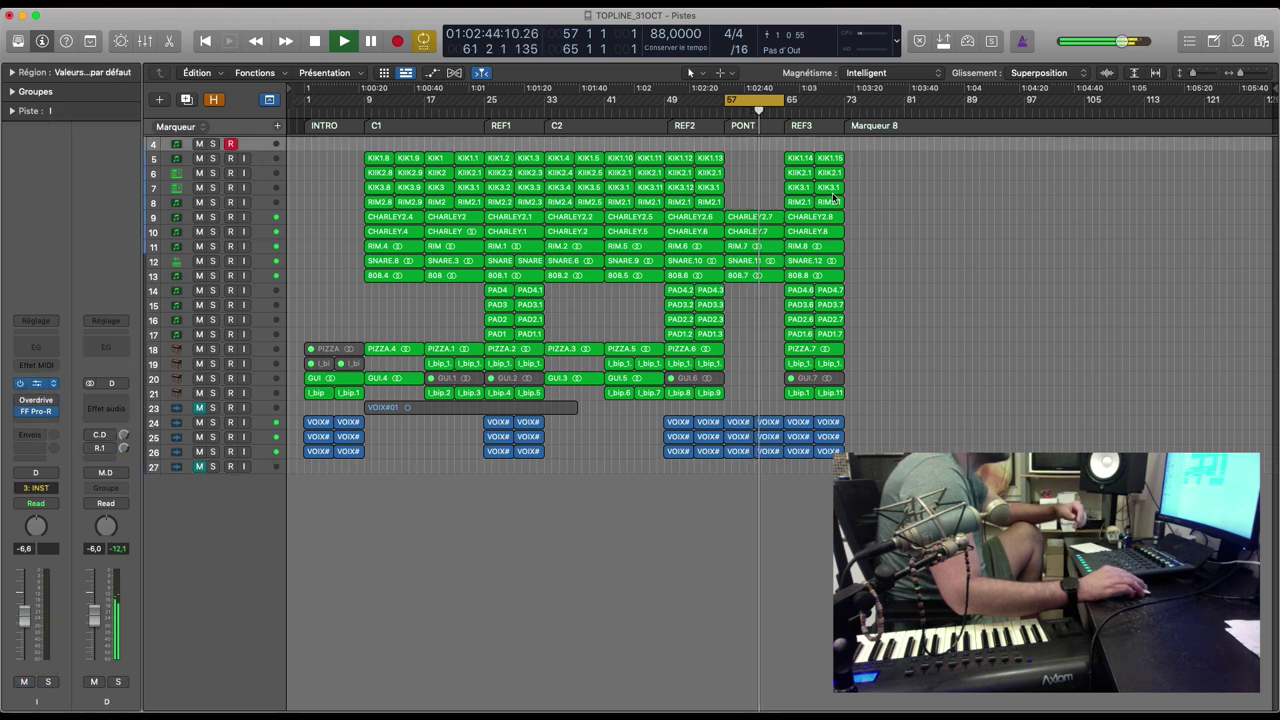
key(v)
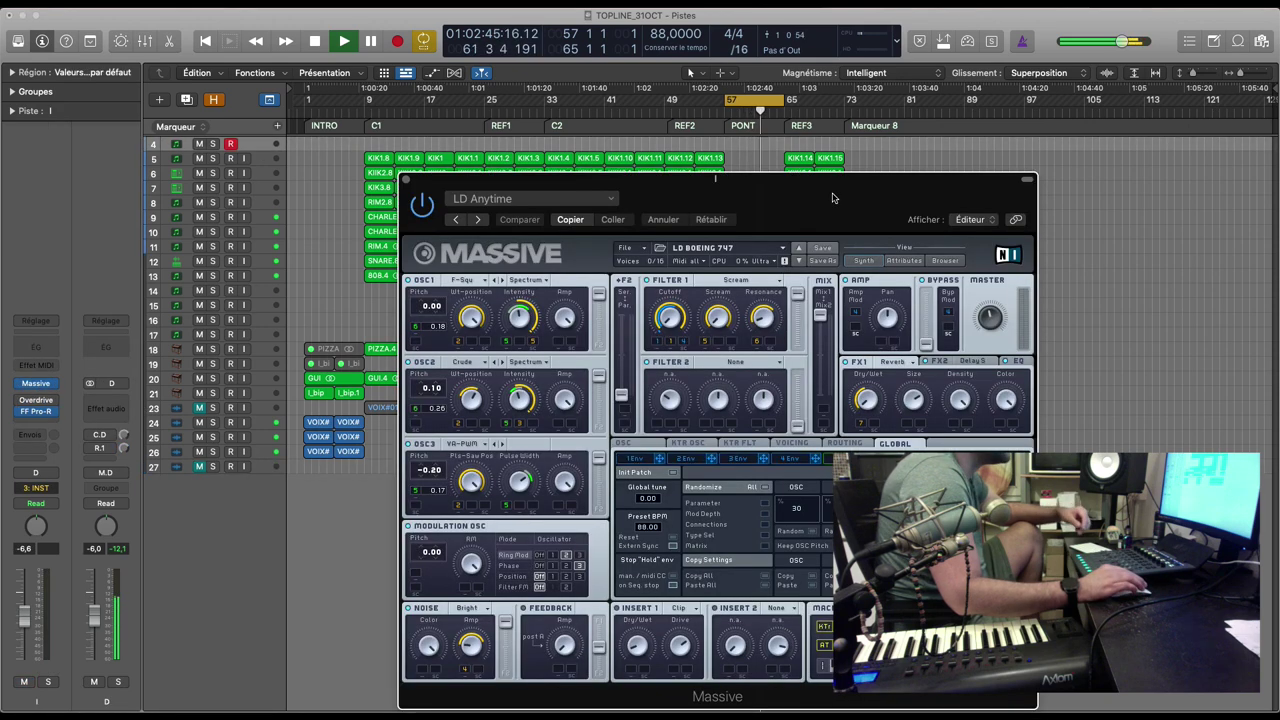
Step: Browse Massive's sounds to the _303 folder inside SYNTHE and load the Stereo 303 preset
click(945, 261)
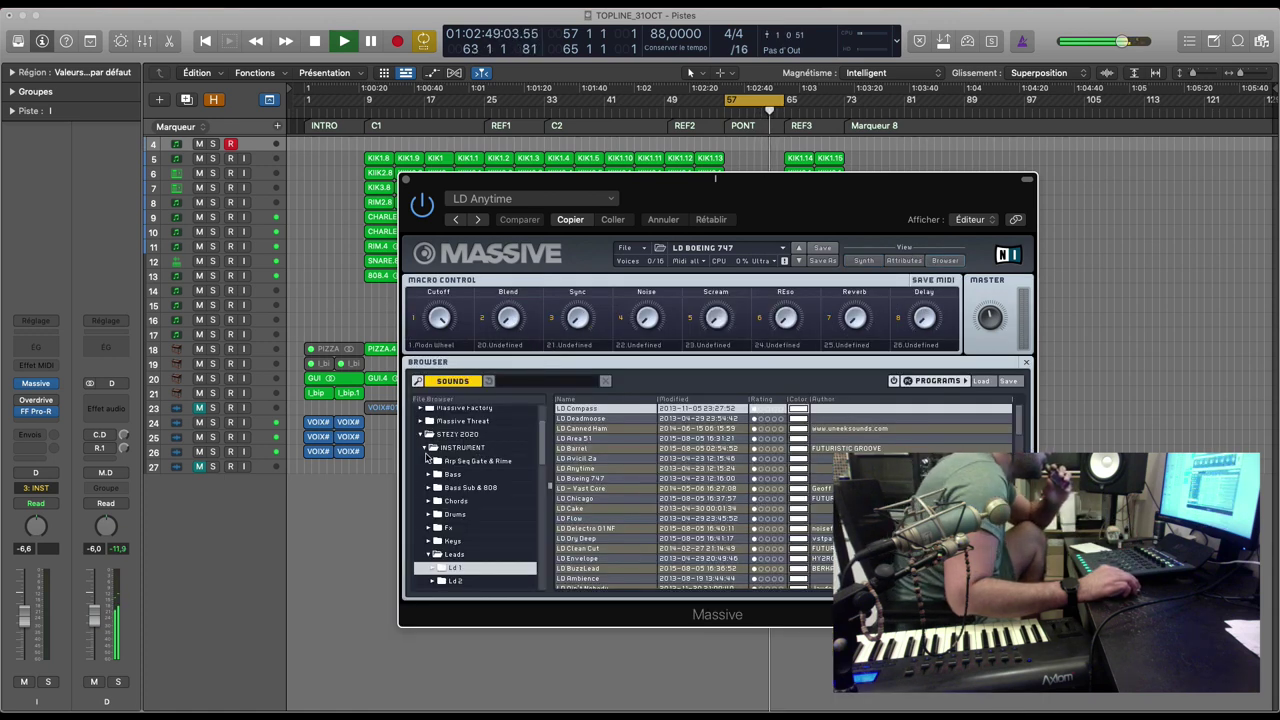
click(430, 448)
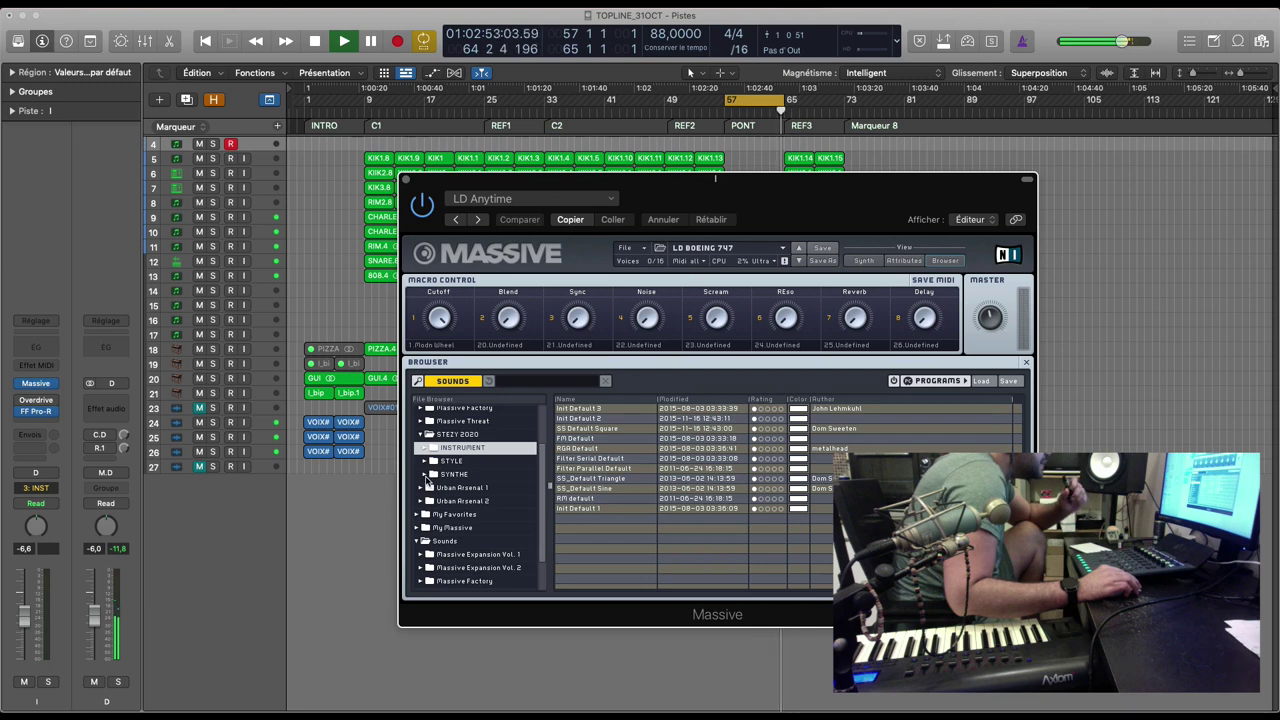
click(429, 474)
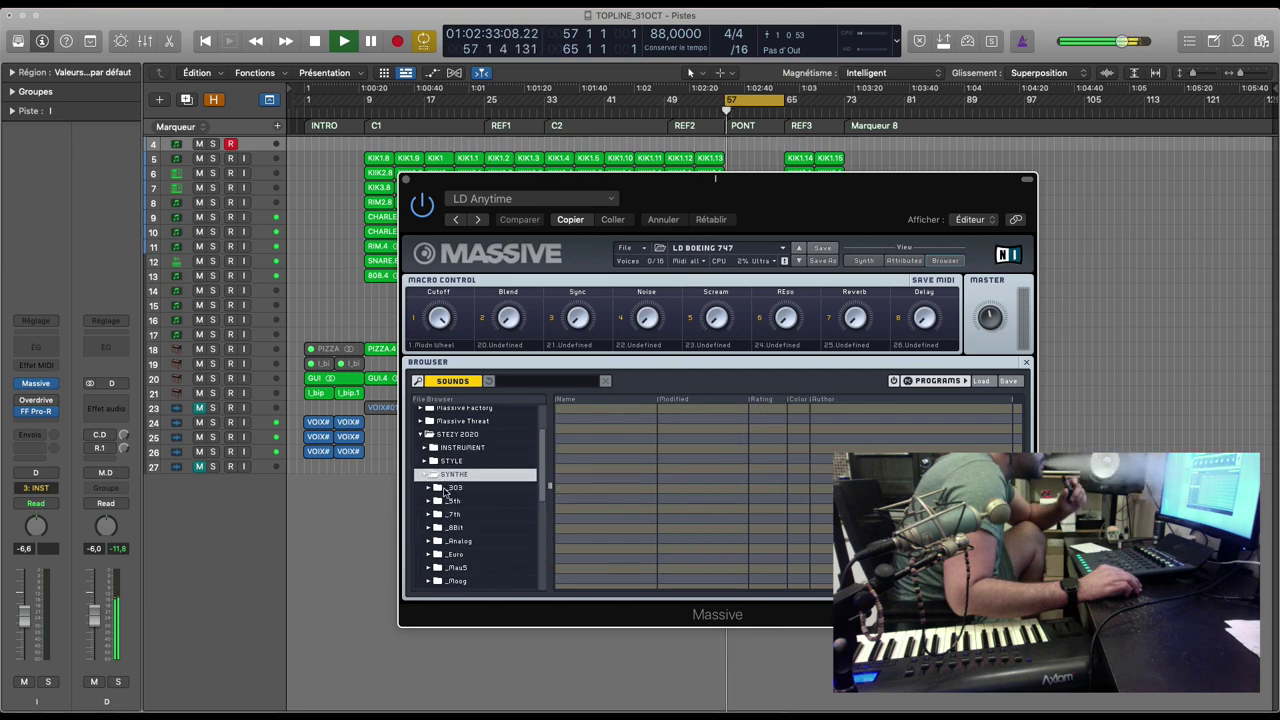
click(448, 488)
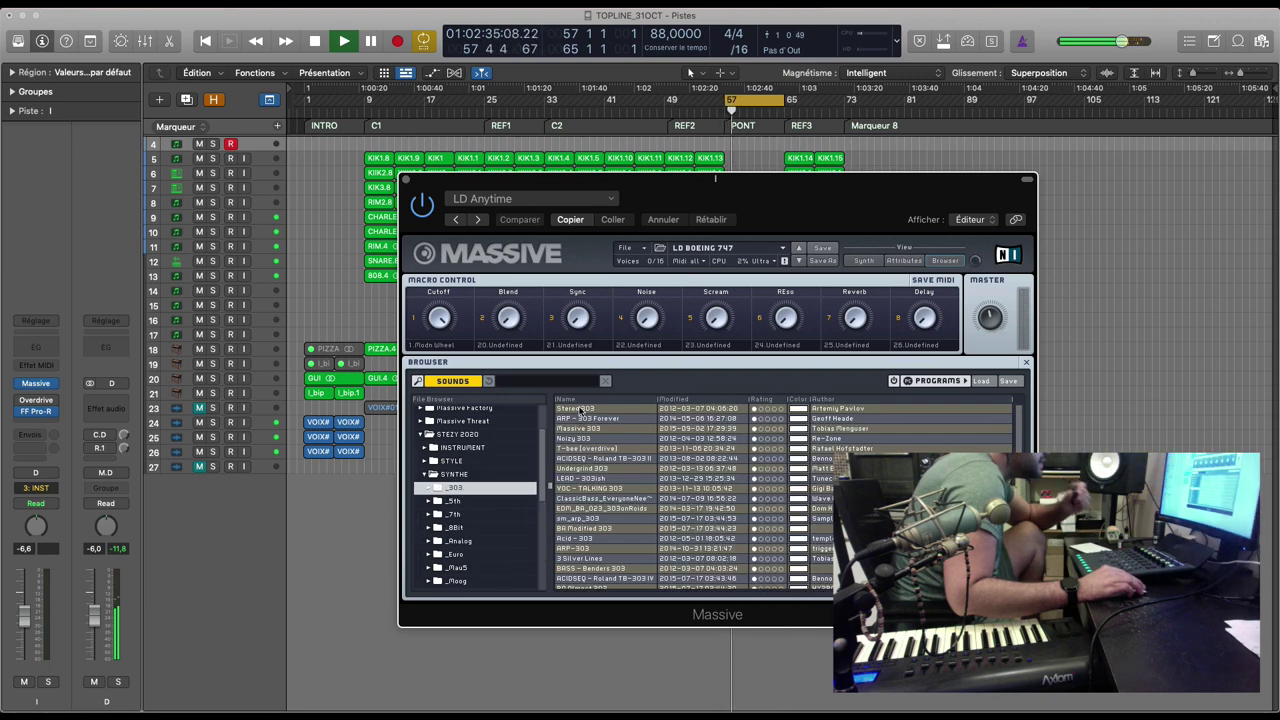
click(580, 410)
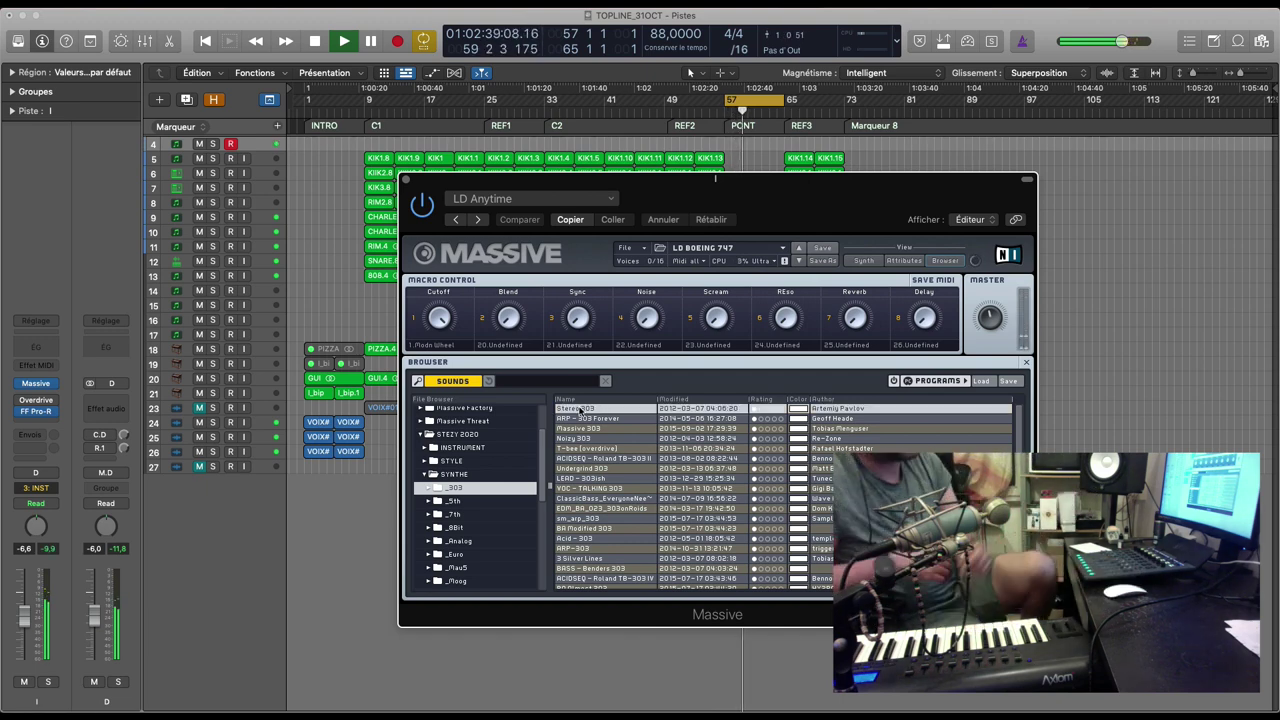
Step: Turn on low latency mode, and switch Massive to the Massive 303 preset before closing its window
click(966, 42)
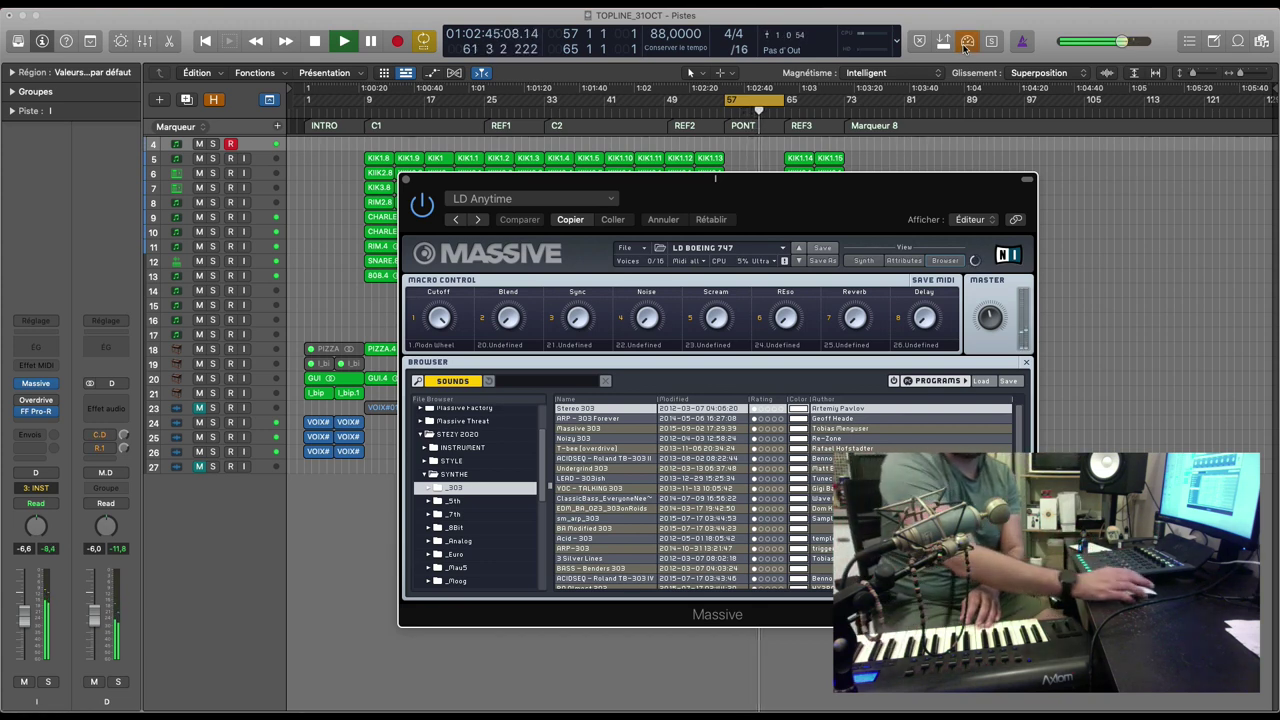
click(798, 261)
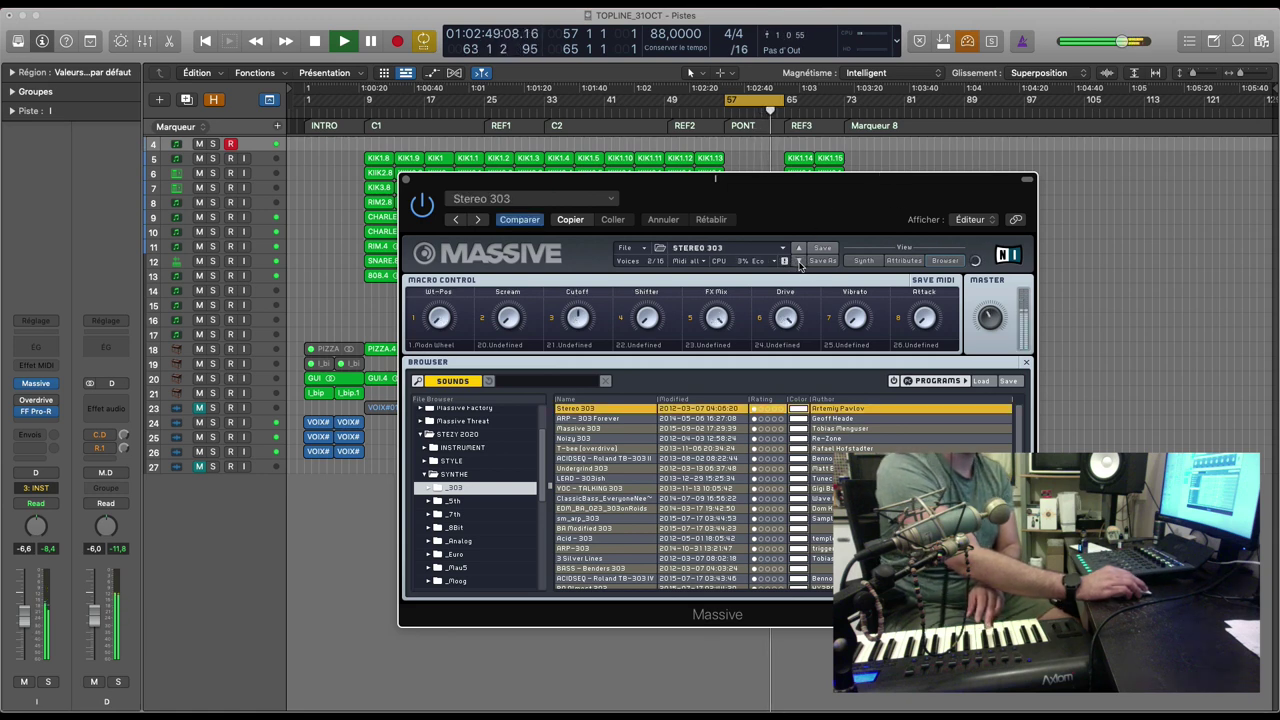
click(799, 261)
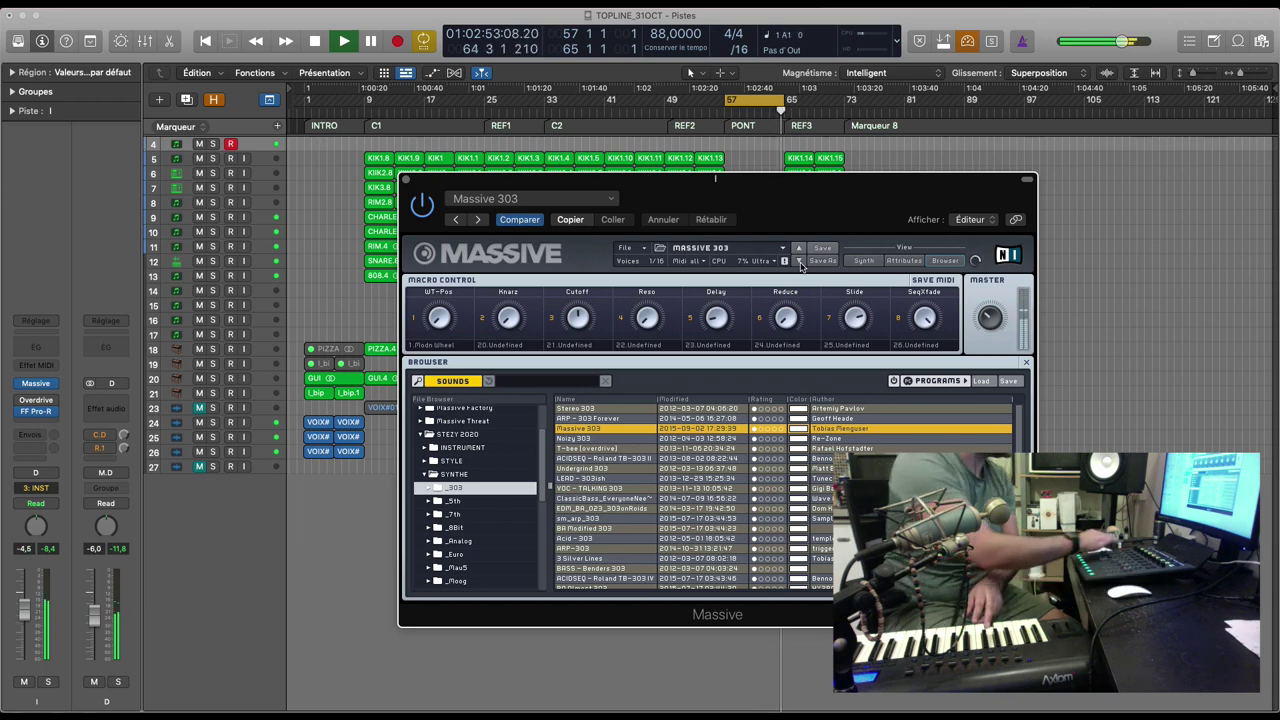
click(406, 181)
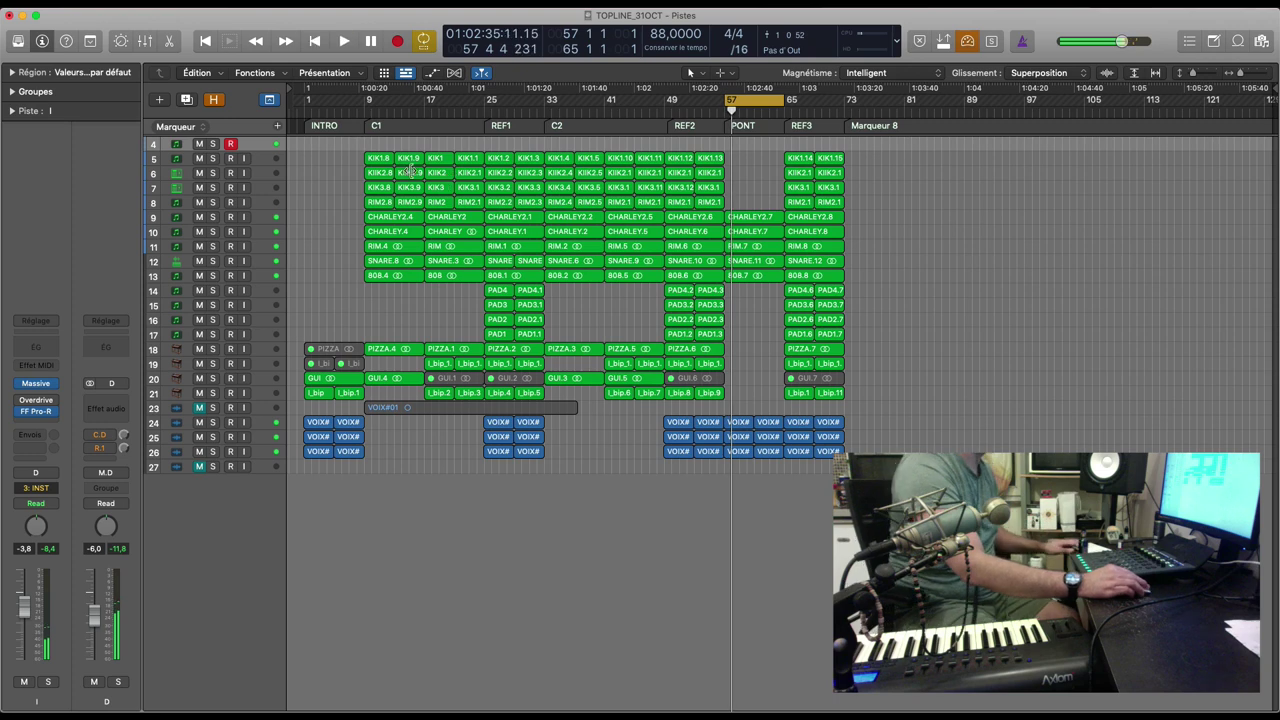
Step: Duplicate track 4 as a new track and load LABS as the new track's instrument
click(187, 99)
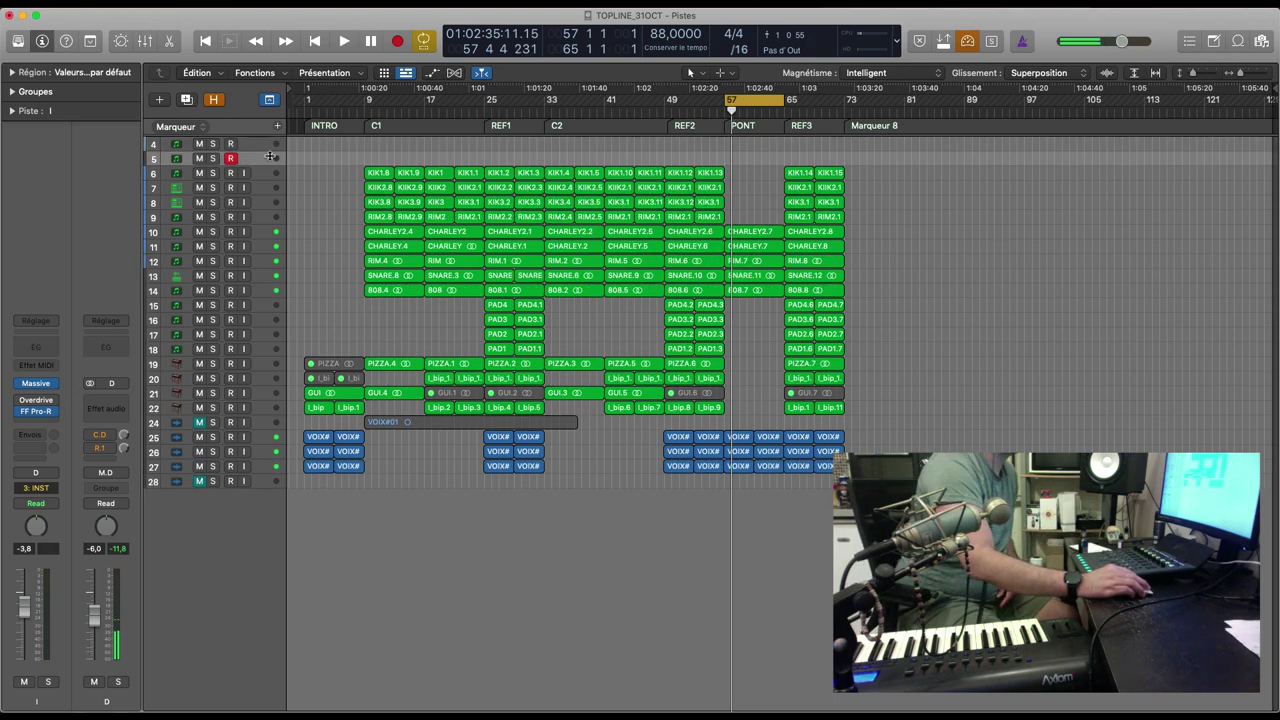
click(56, 389)
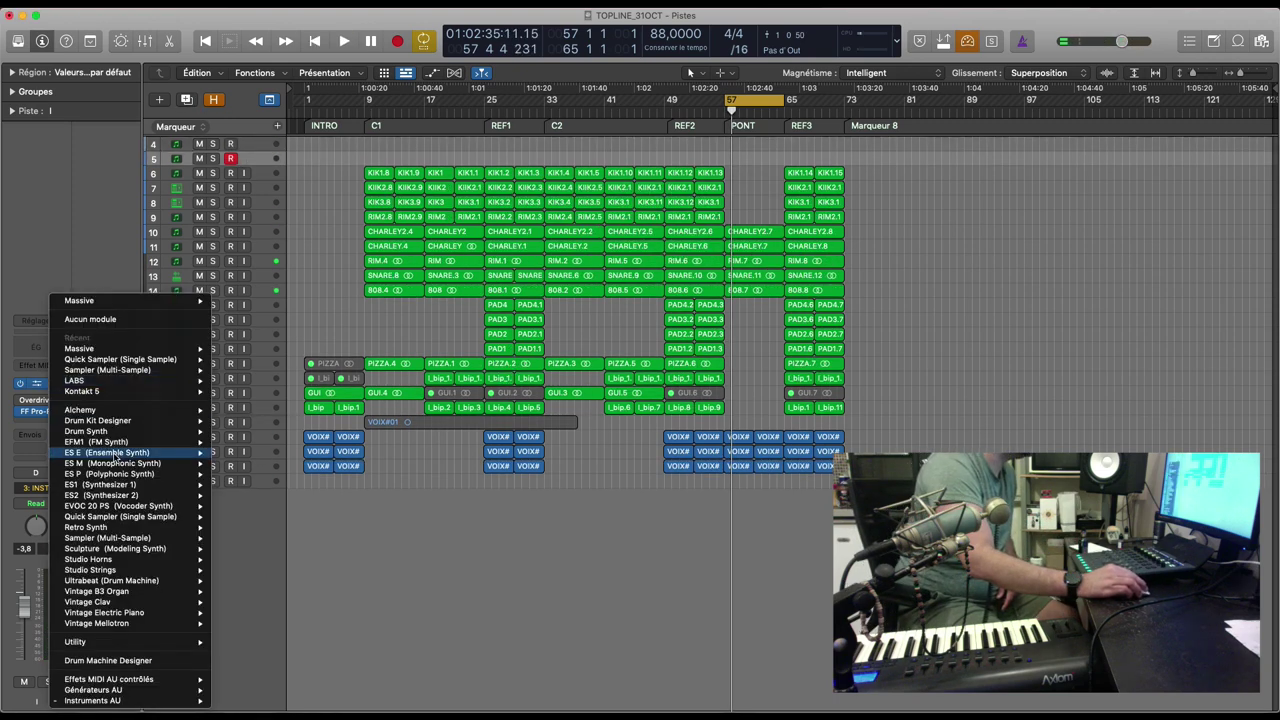
mouse_move(100, 381)
click(239, 380)
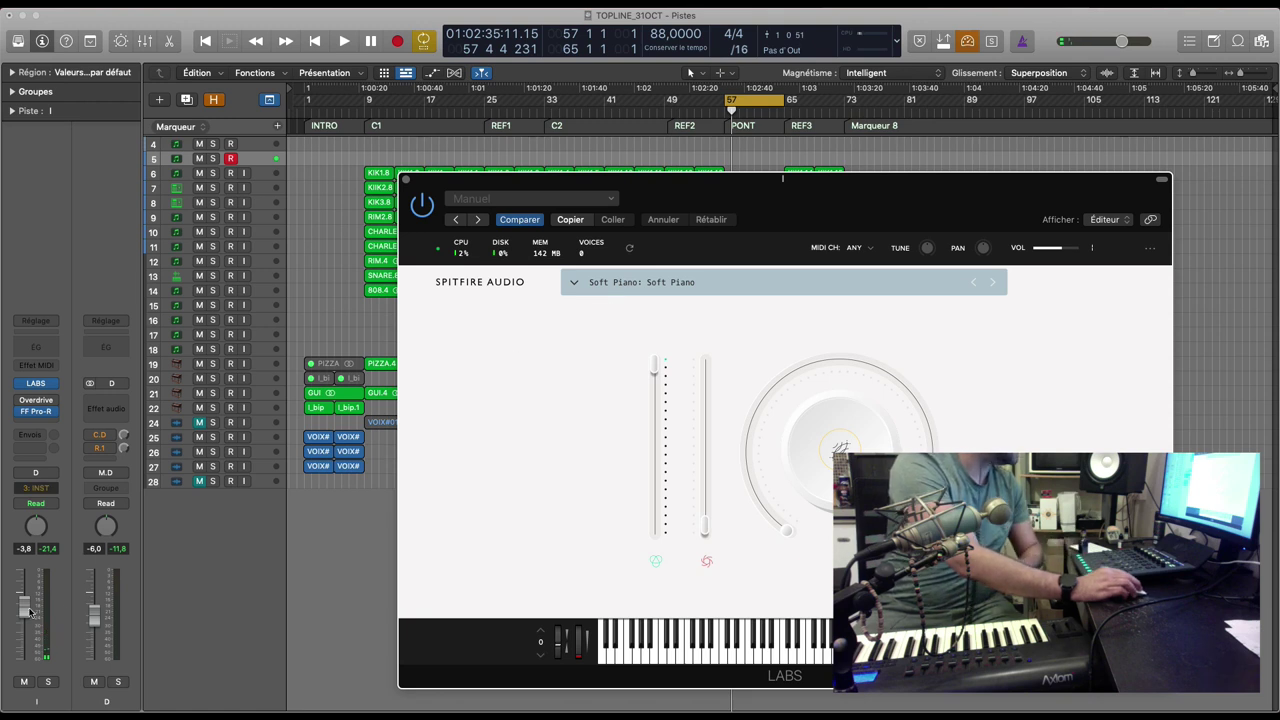
Step: Raise the LABS track's volume to 0.9 dB and toggle its Overdrive effect, then resume playback with the plug-in window hidden
scroll(30, 612, up, 5)
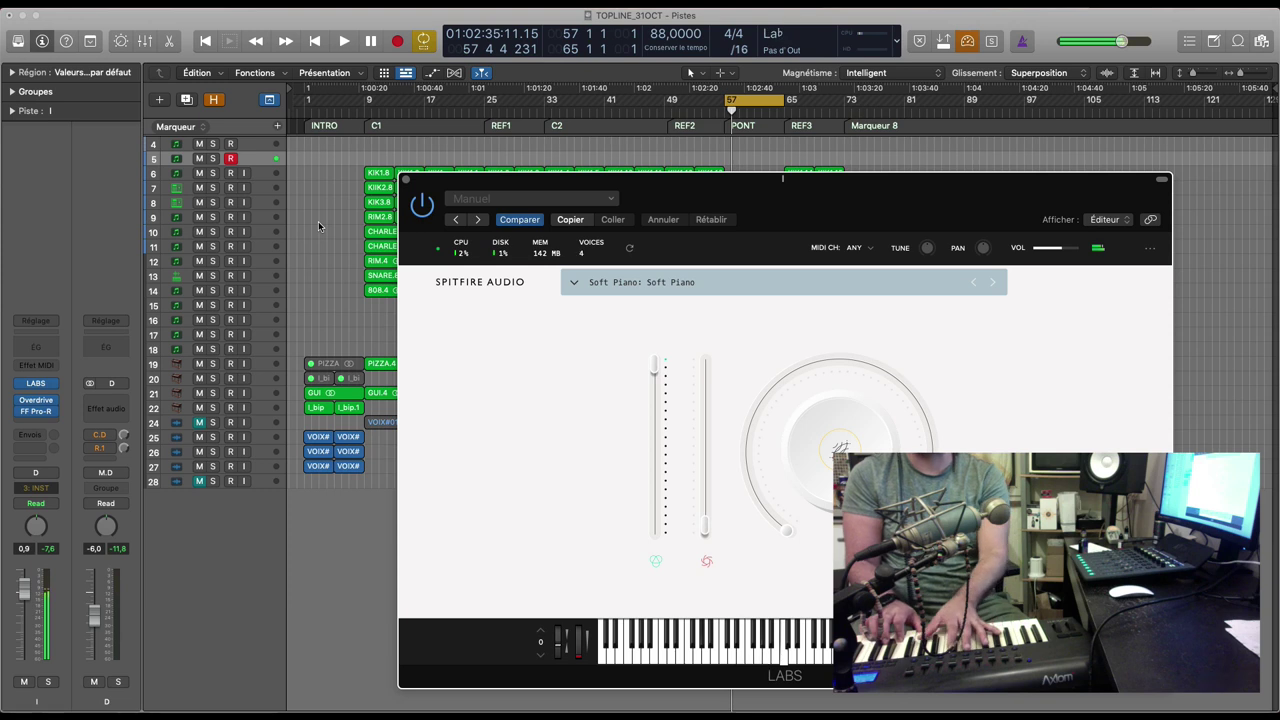
click(20, 403)
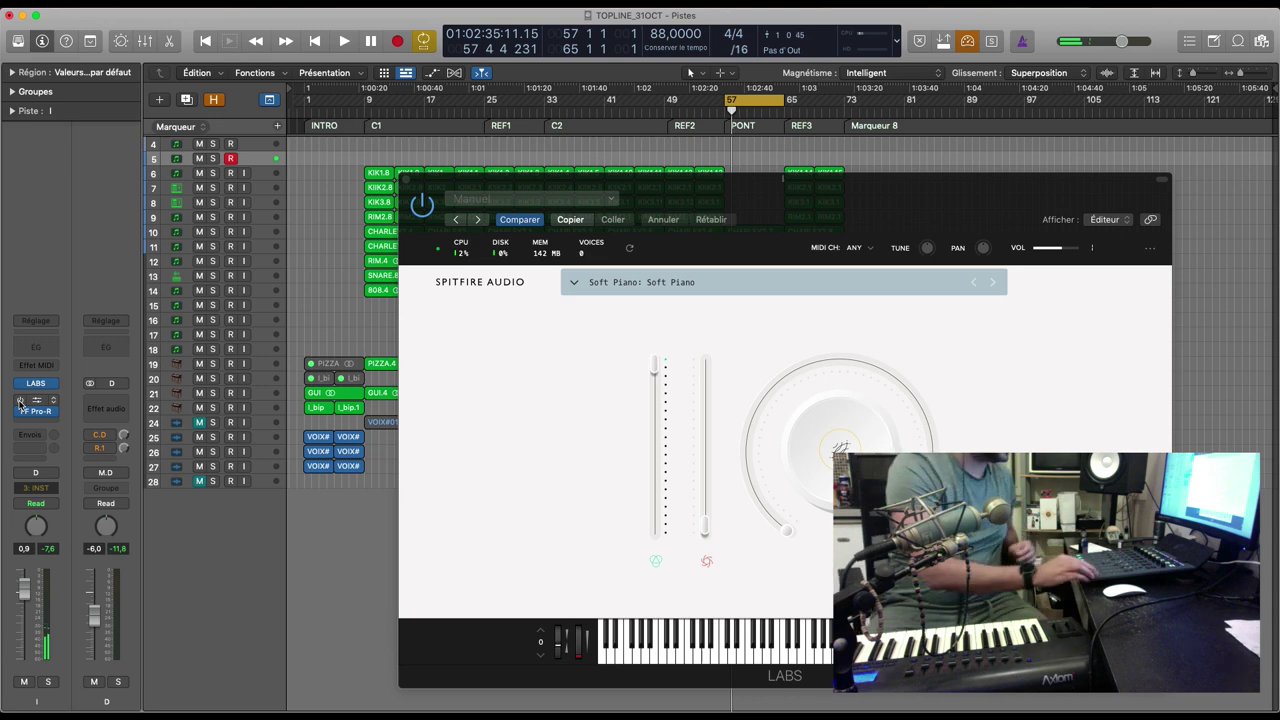
key(space)
key(v)
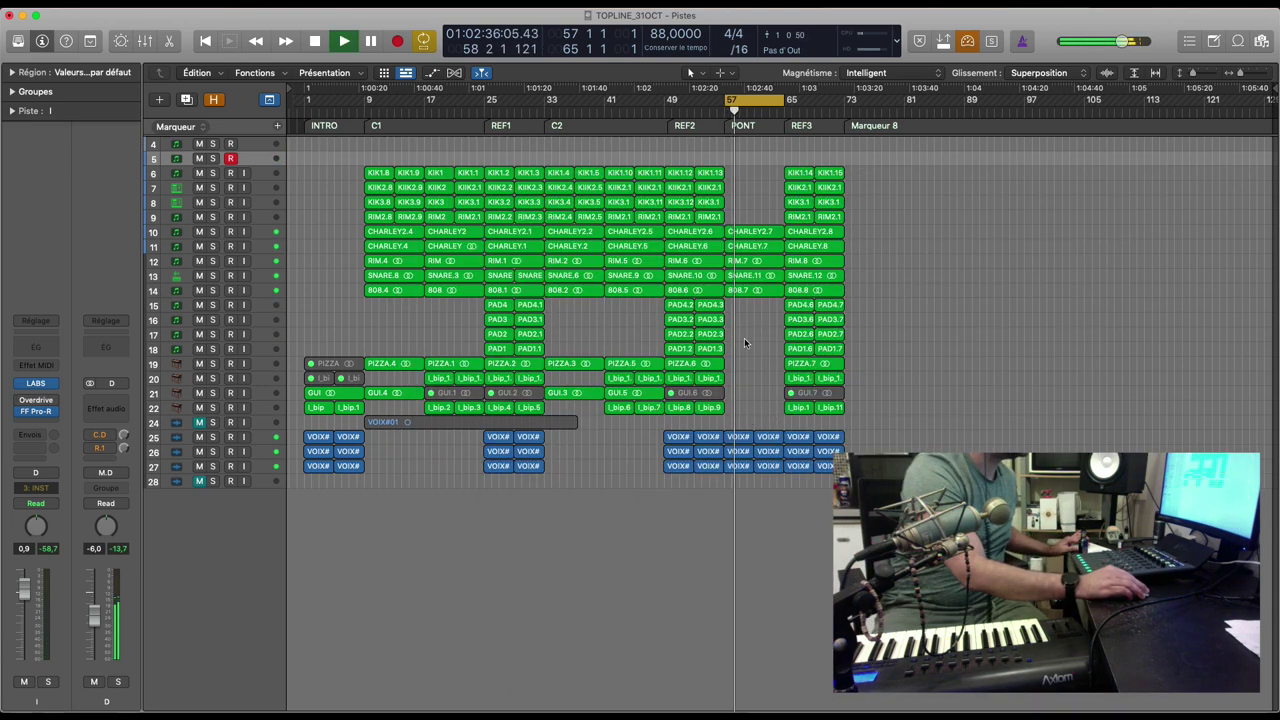
Step: Delete the 808 region from the PONT section and mute its voice regions on tracks 25–27
click(756, 294)
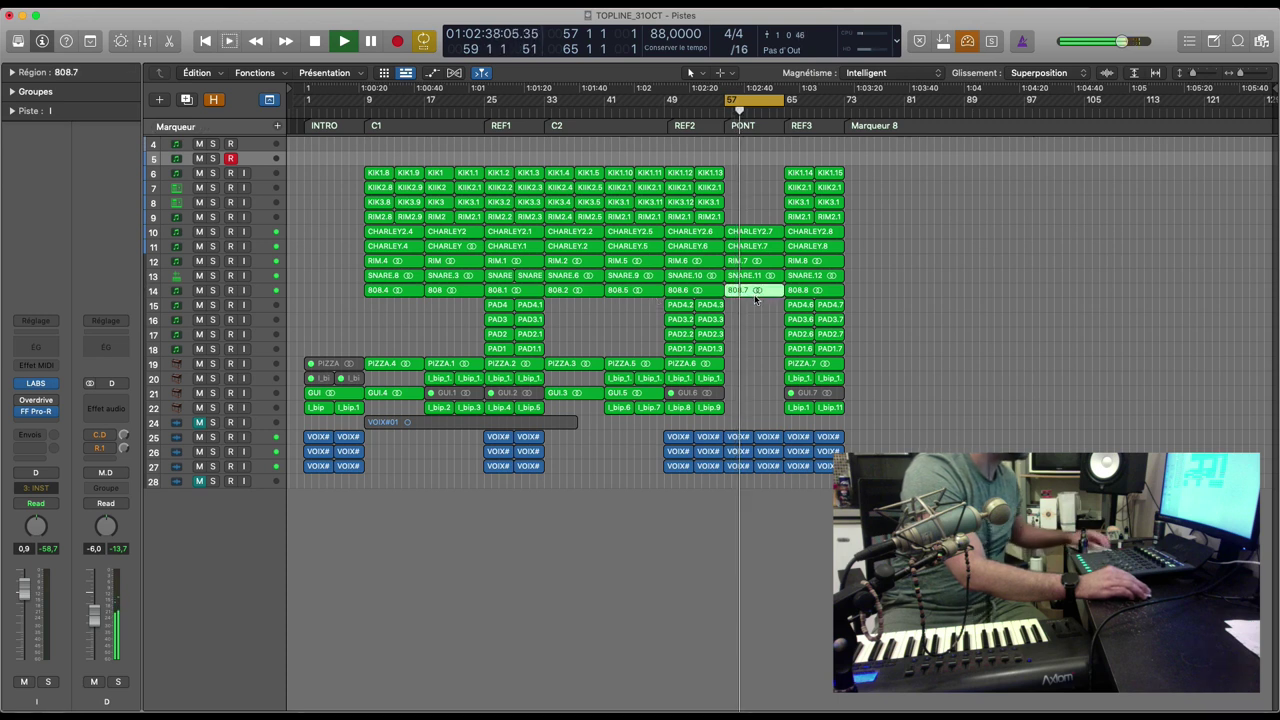
click(753, 297)
drag(727, 424, 768, 477)
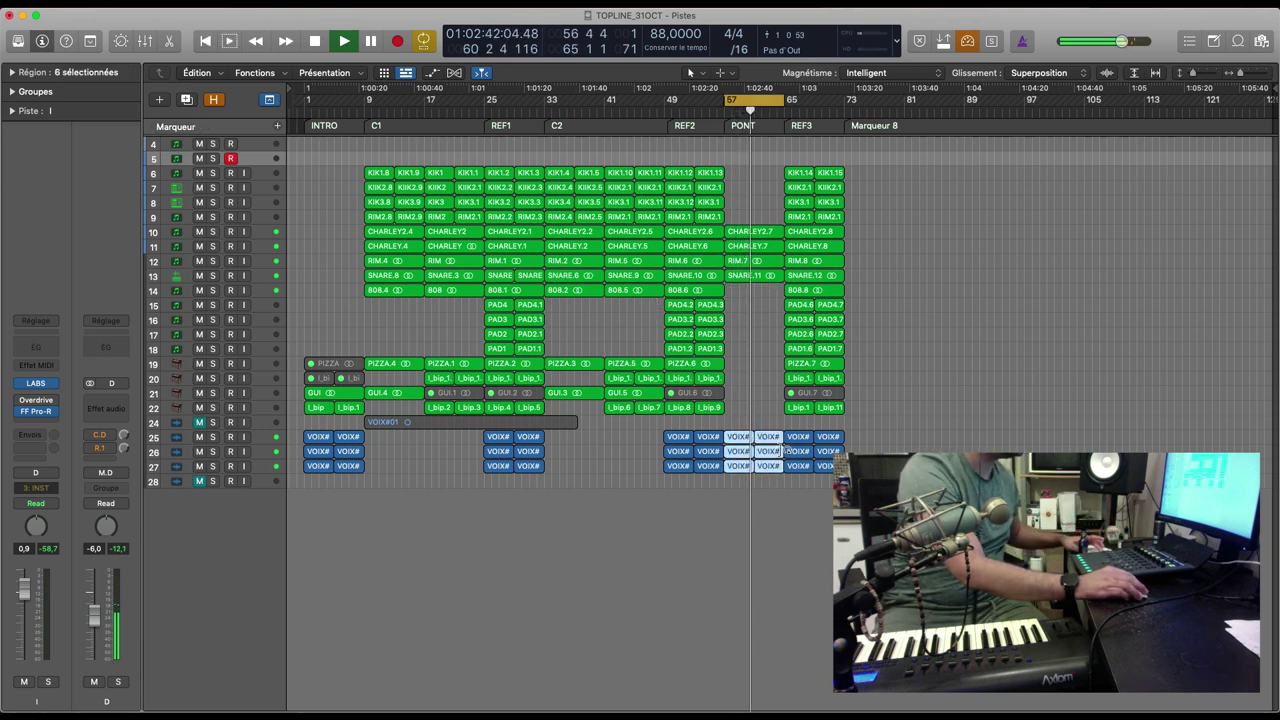
key(super+t)
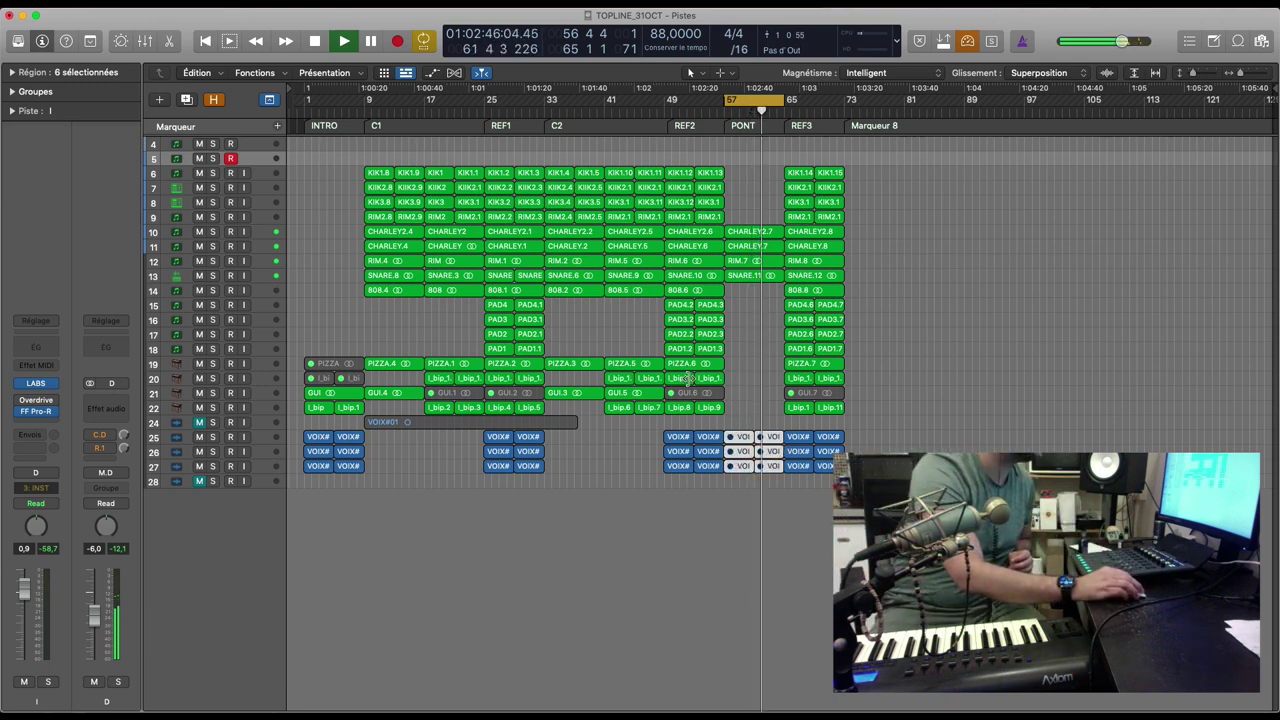
Step: Copy the GUI.5 region on track 21 from bar 41 to bar 57
drag(630, 396, 752, 403)
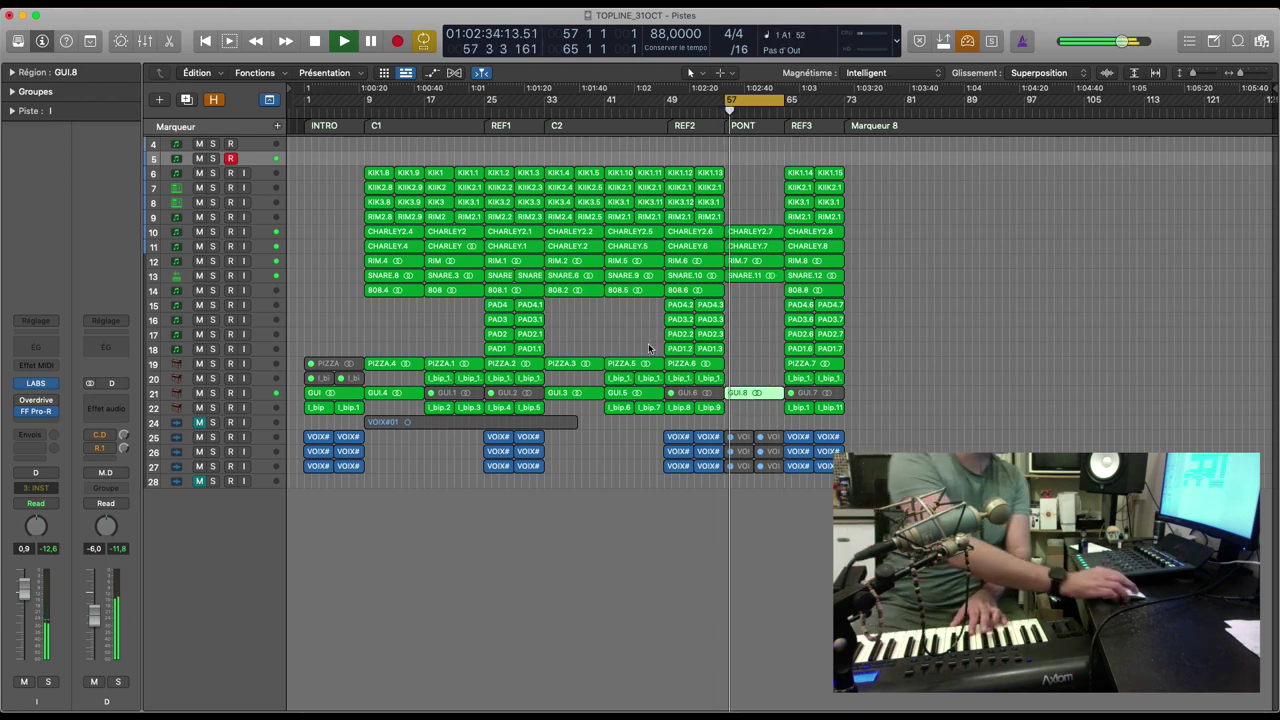
Step: Open the FF Pro-R reverb on the LABS track and set its Mix to 50.47%
mouse_move(38, 412)
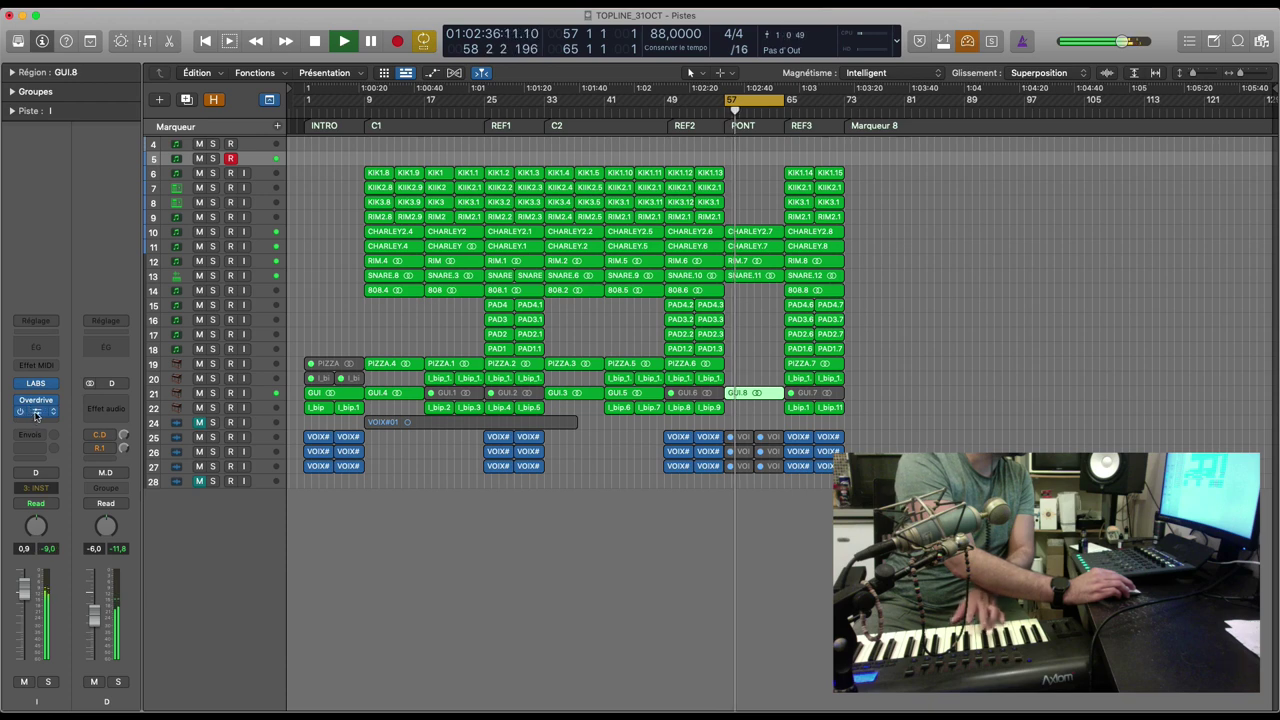
click(38, 413)
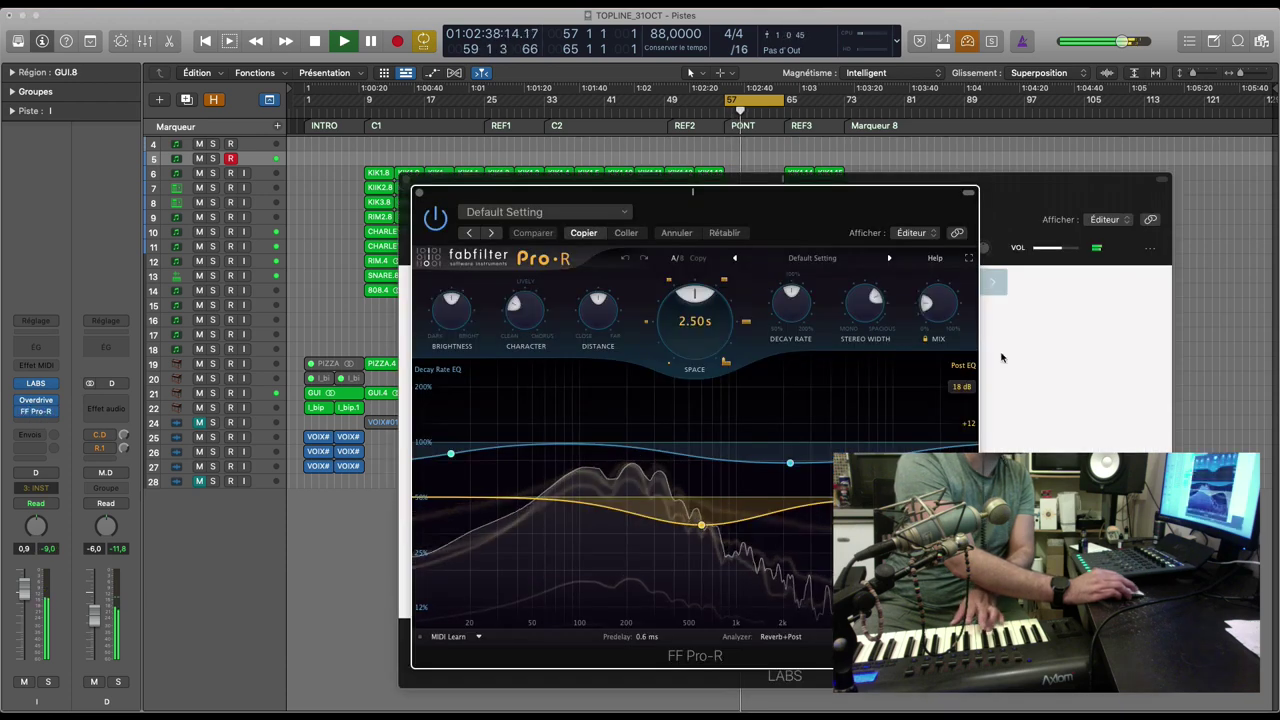
drag(938, 298, 937, 285)
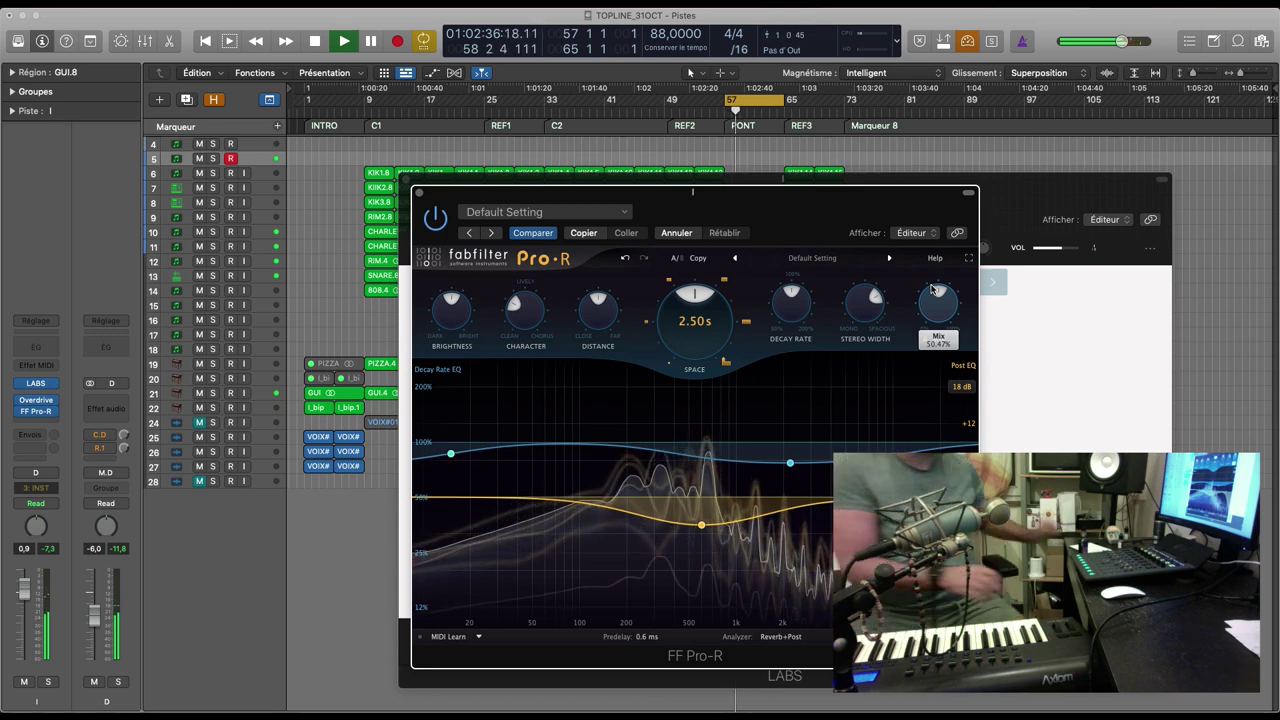
Step: Close the reverb window and record a take on the LABS track over the first four bars of PONT
key(super+w)
key(space)
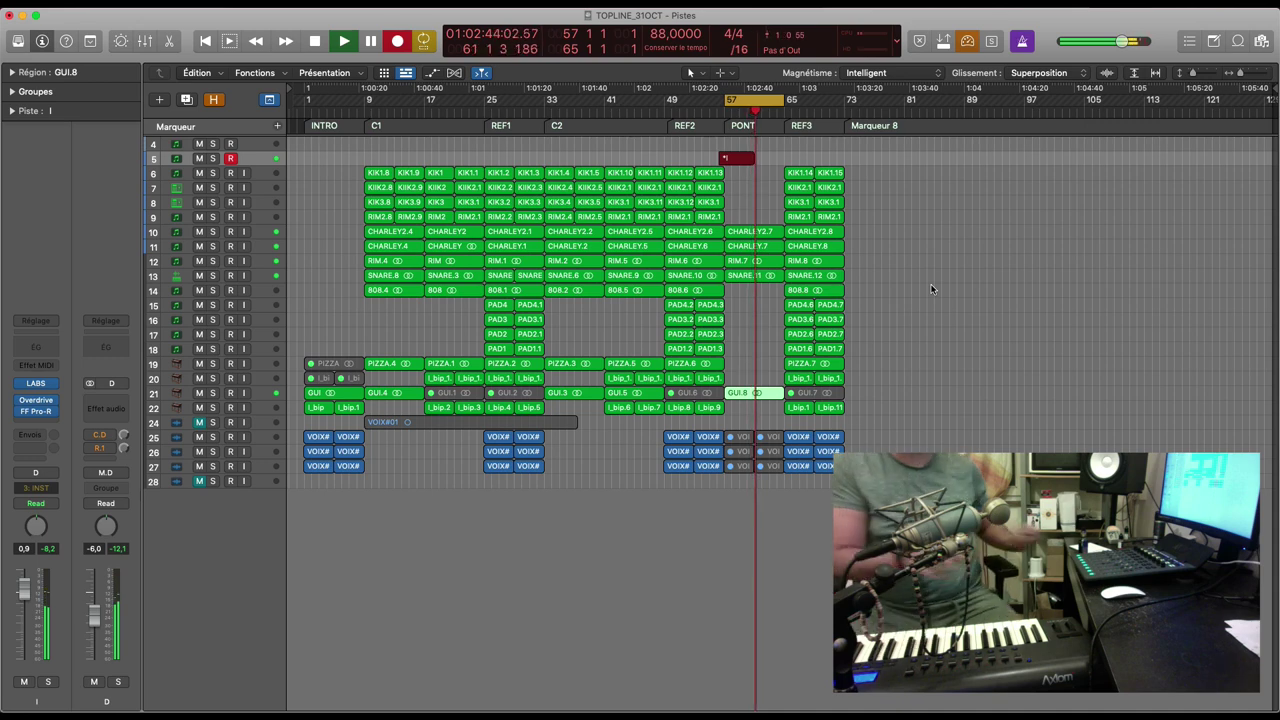
key(space)
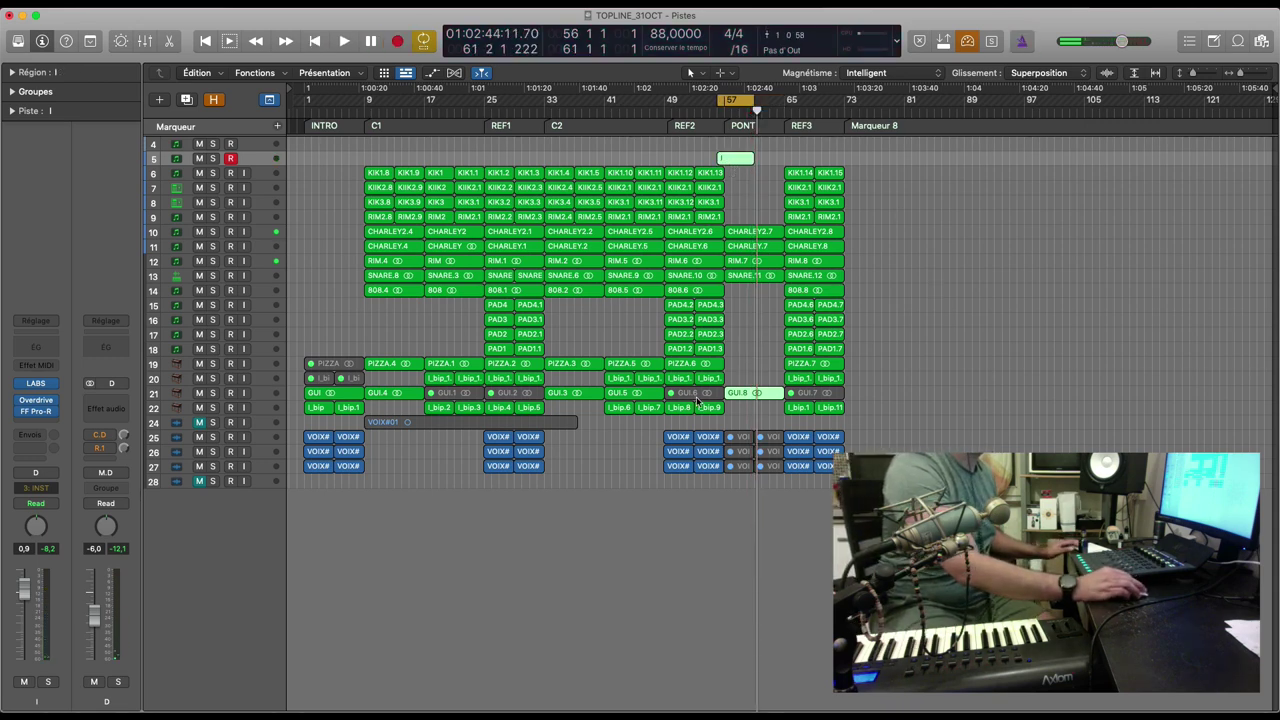
Step: Mute the GUI.8 region on track 21 in the PONT section
click(746, 396)
key(ctrl+m)
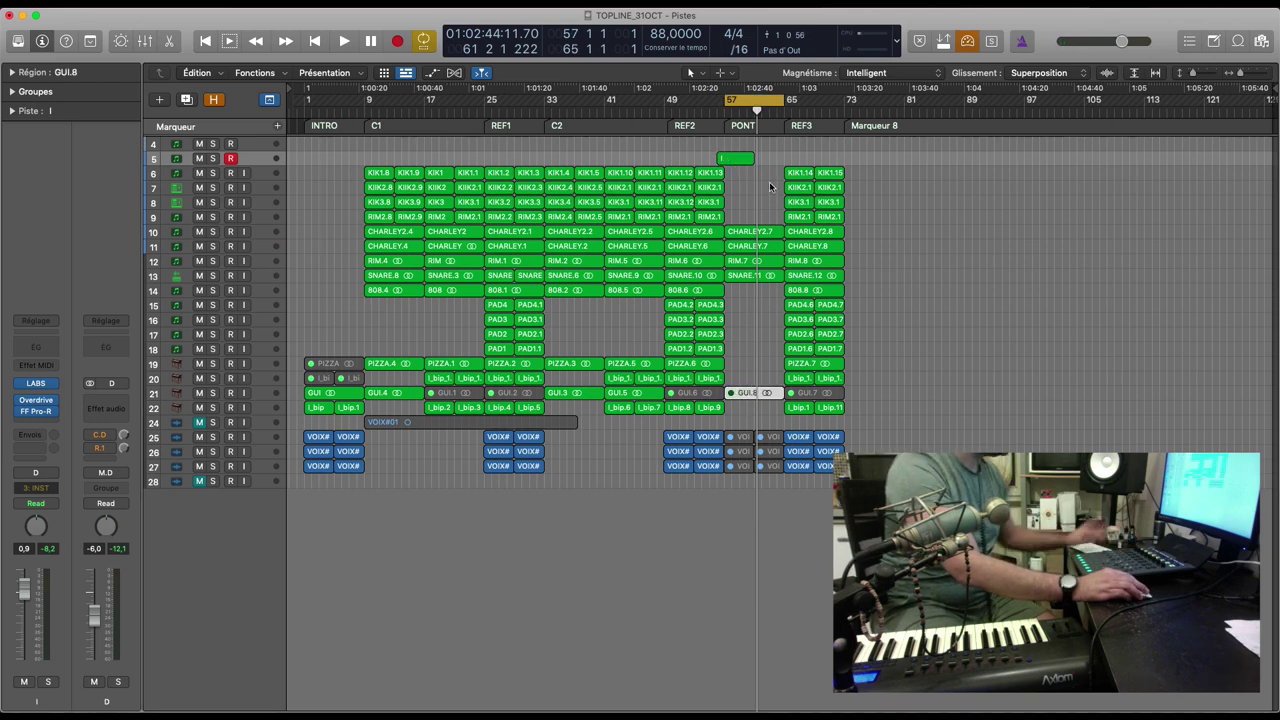
Step: Trim the recorded region on track 5 to start at bar 57, copy it to bar 61, and play the copy
key(super+Down)
key(super+Right)
key(super+Right)
scroll(790, 203, up, 6)
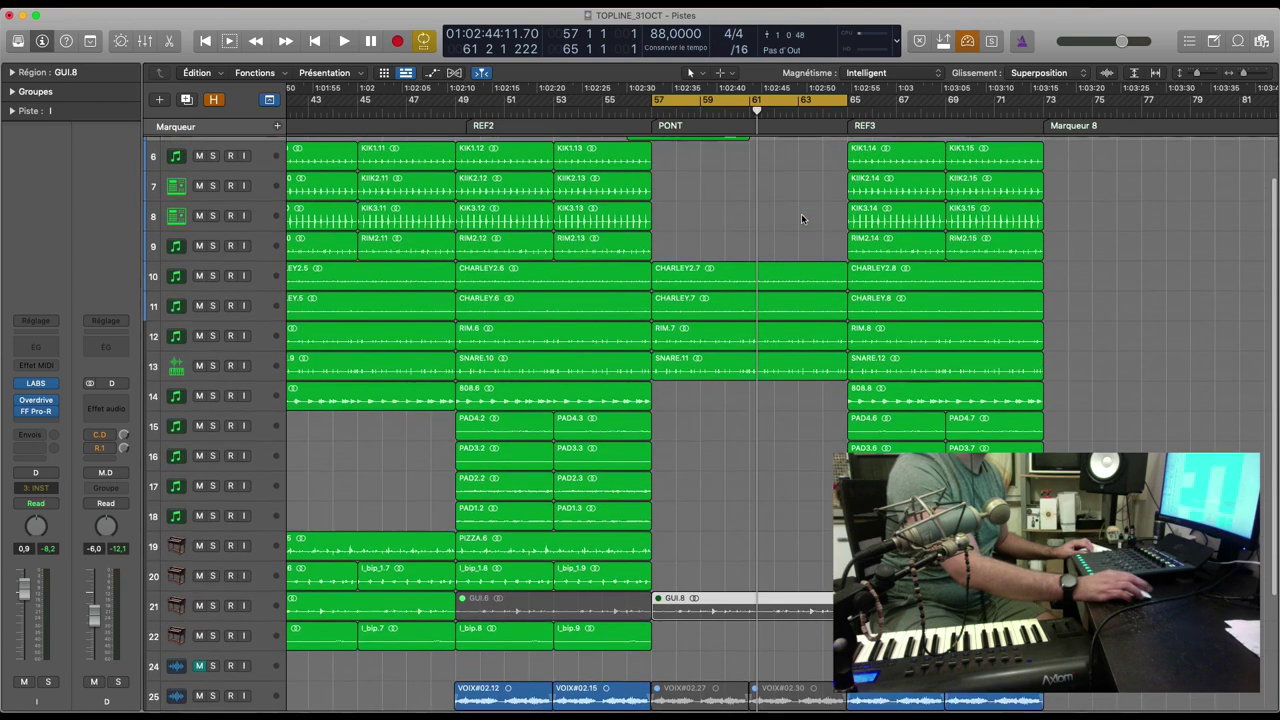
drag(655, 186, 818, 188)
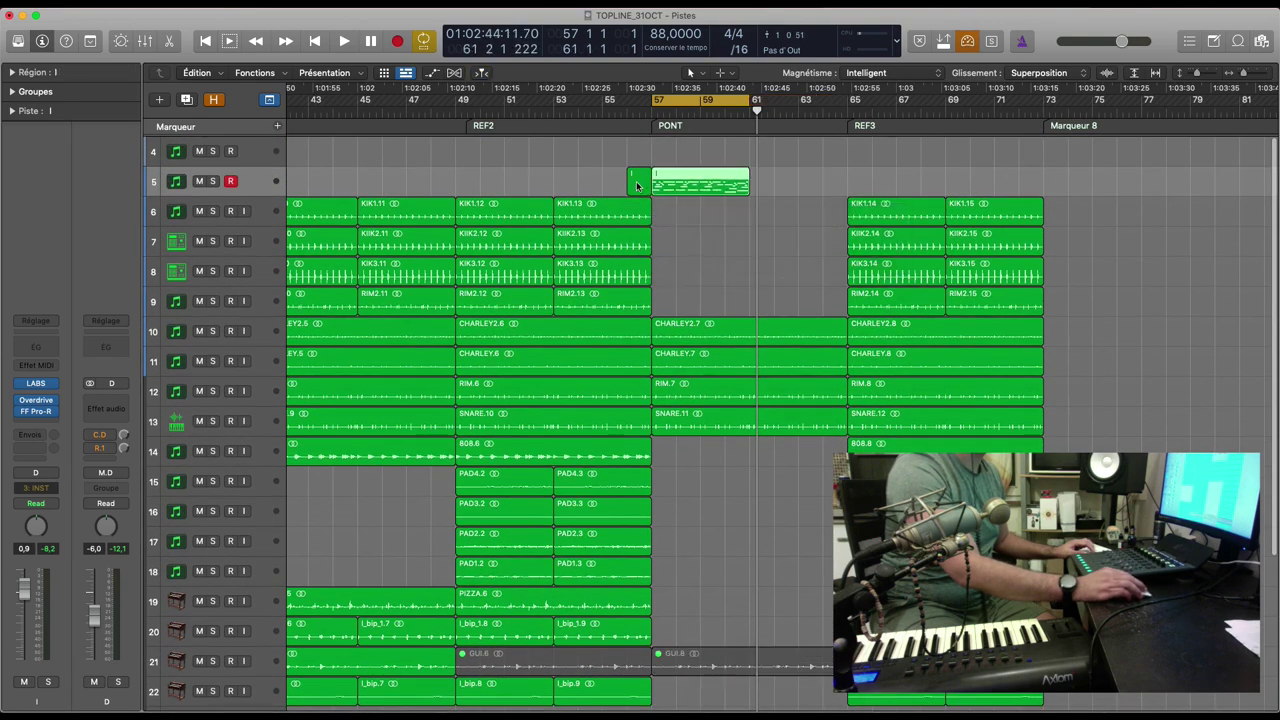
drag(630, 186, 795, 188)
key(Delete)
key(space)
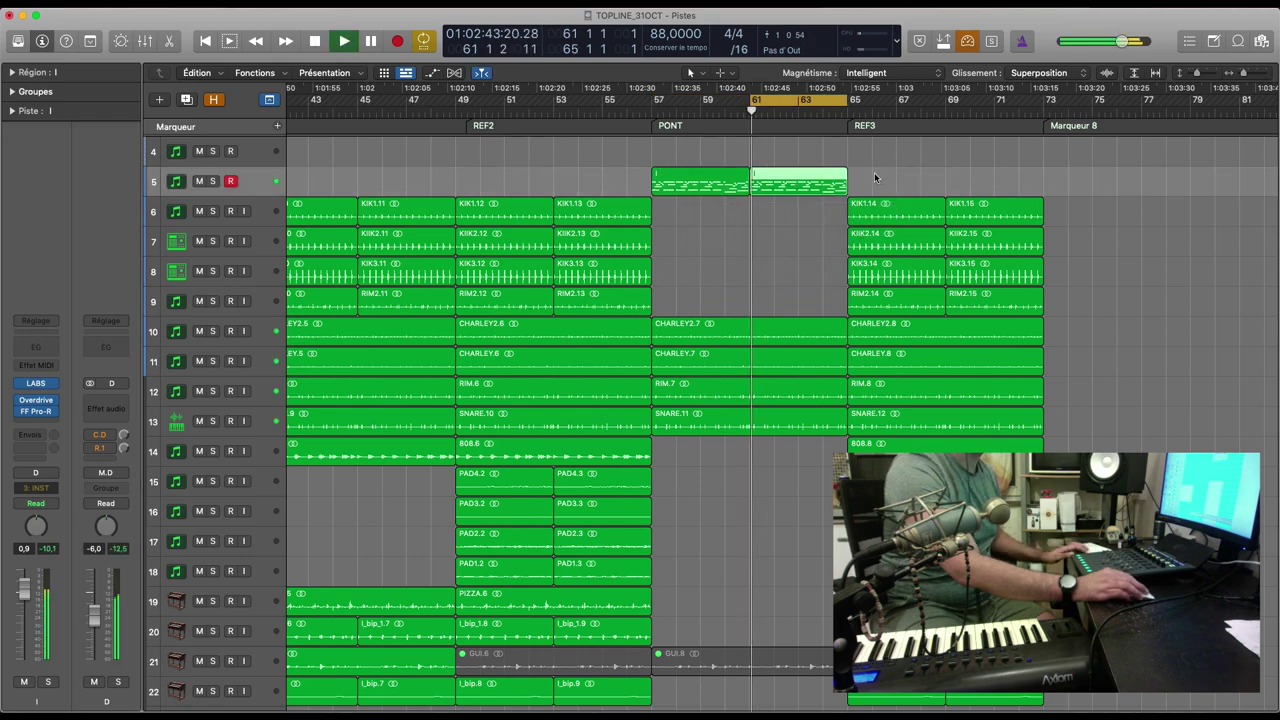
Step: Bounce both track 5 regions in PONT in place to a new track named PIANA, muting the source regions
shift+click(700, 183)
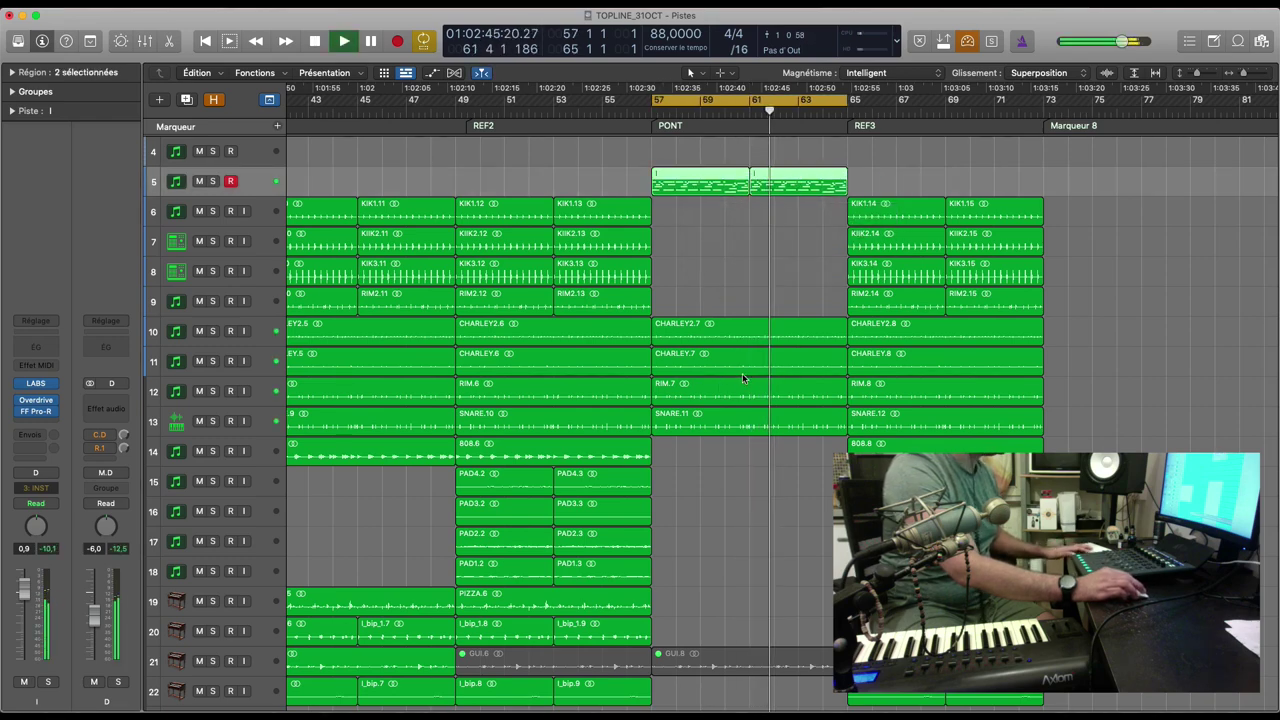
key(super+Left)
key(super+Left)
key(super+Left)
key(super+Up)
key(super+Up)
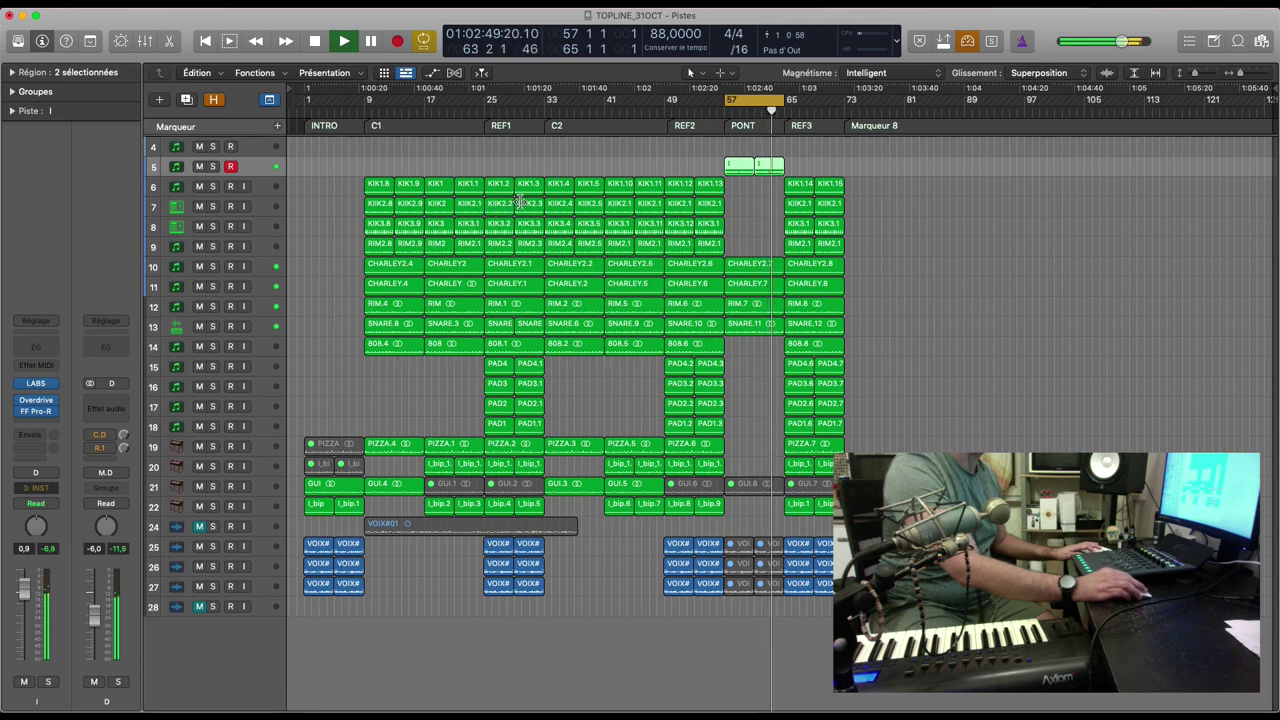
right_click(777, 165)
click(821, 171)
text(P)
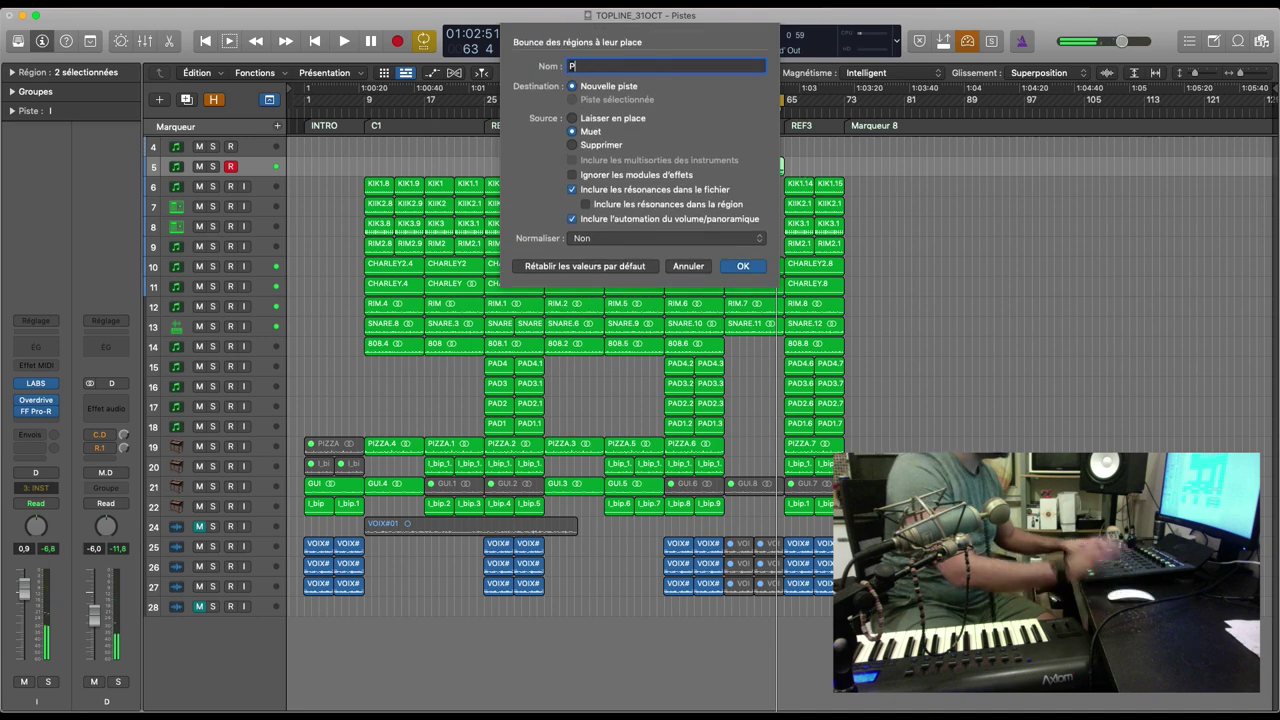
text(IANO)
key(Return)
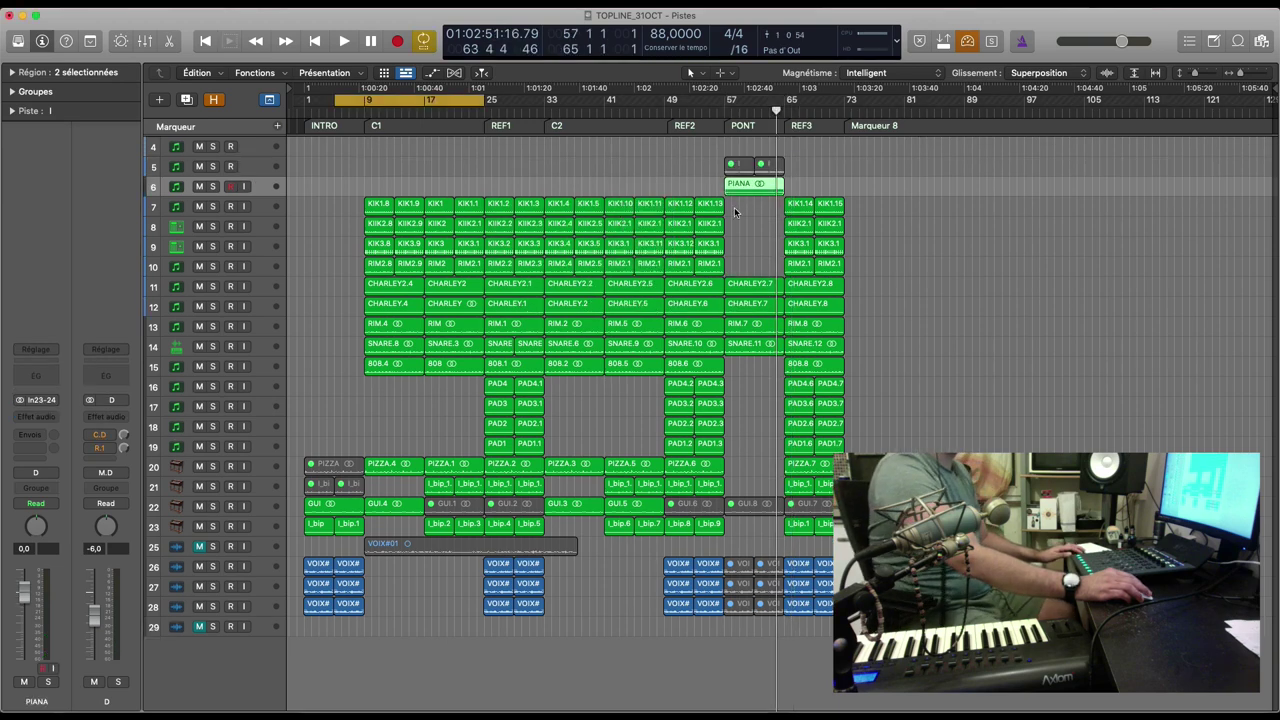
Step: Delete the two muted source regions from track 5
click(690, 166)
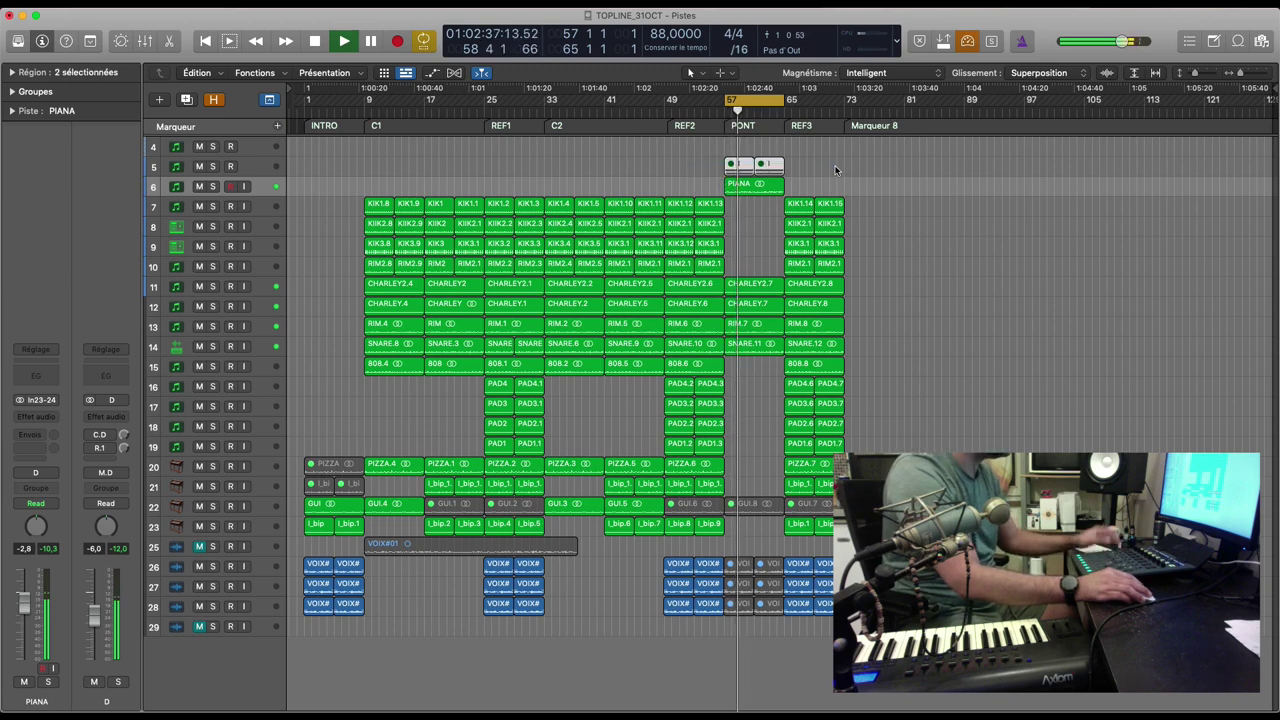
key(Delete)
Step: Open LABS on track 5 and load Rare Groove Piano: Short from the Keys category
key(Up)
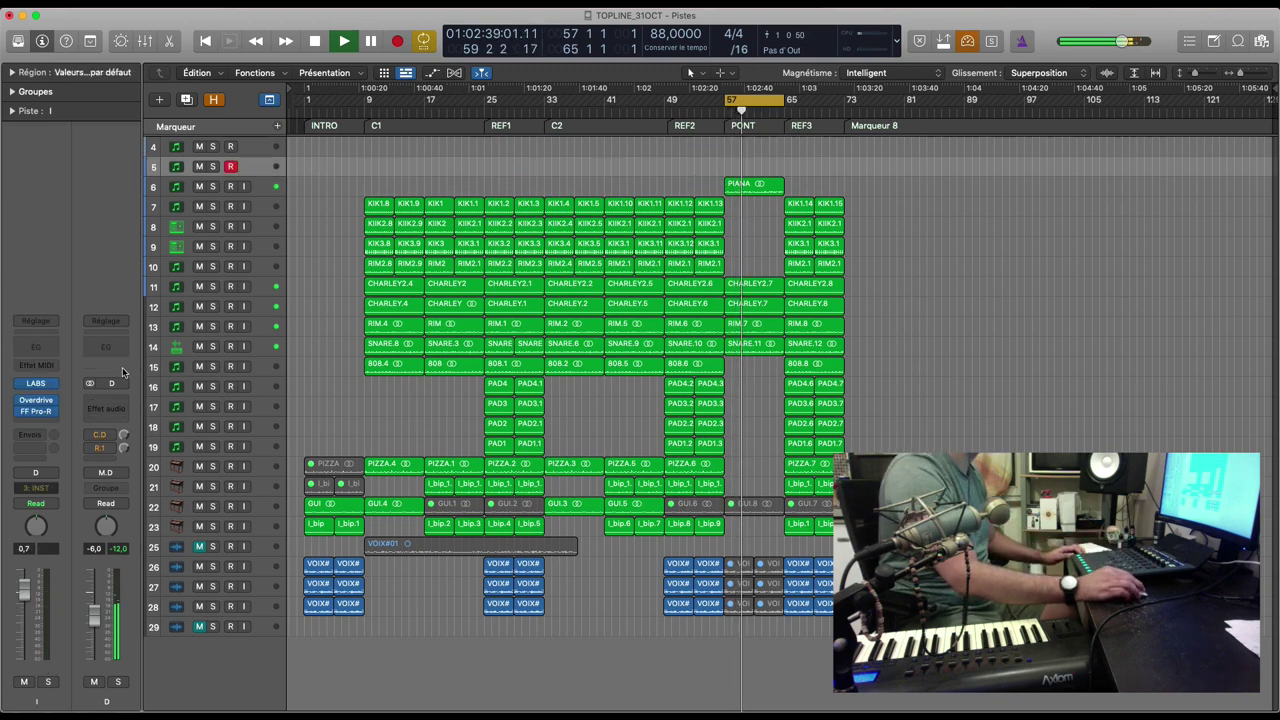
click(44, 387)
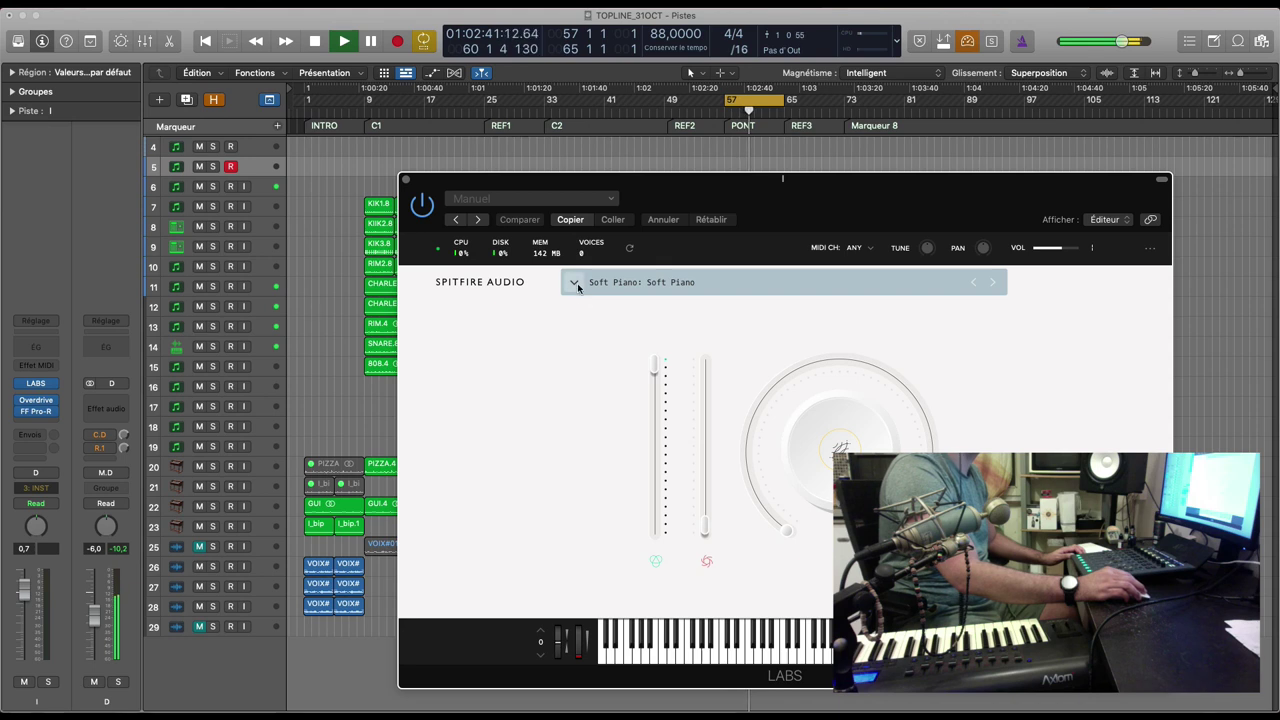
click(574, 283)
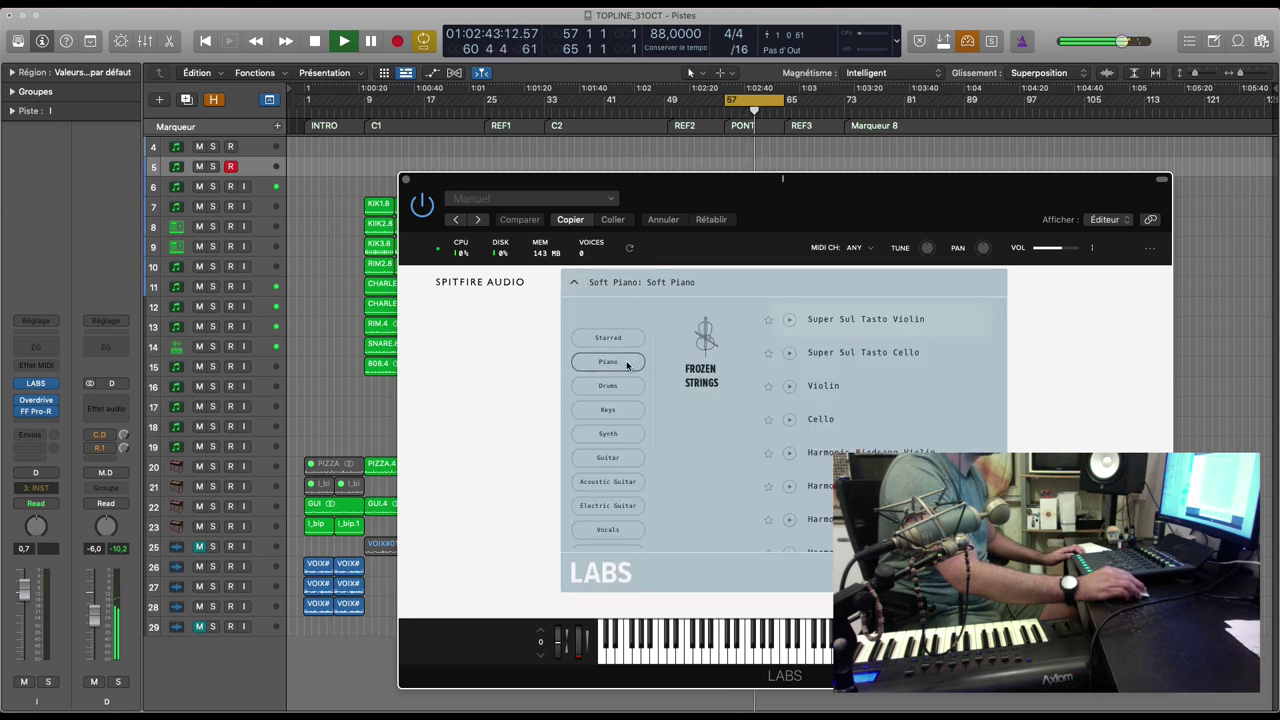
click(621, 419)
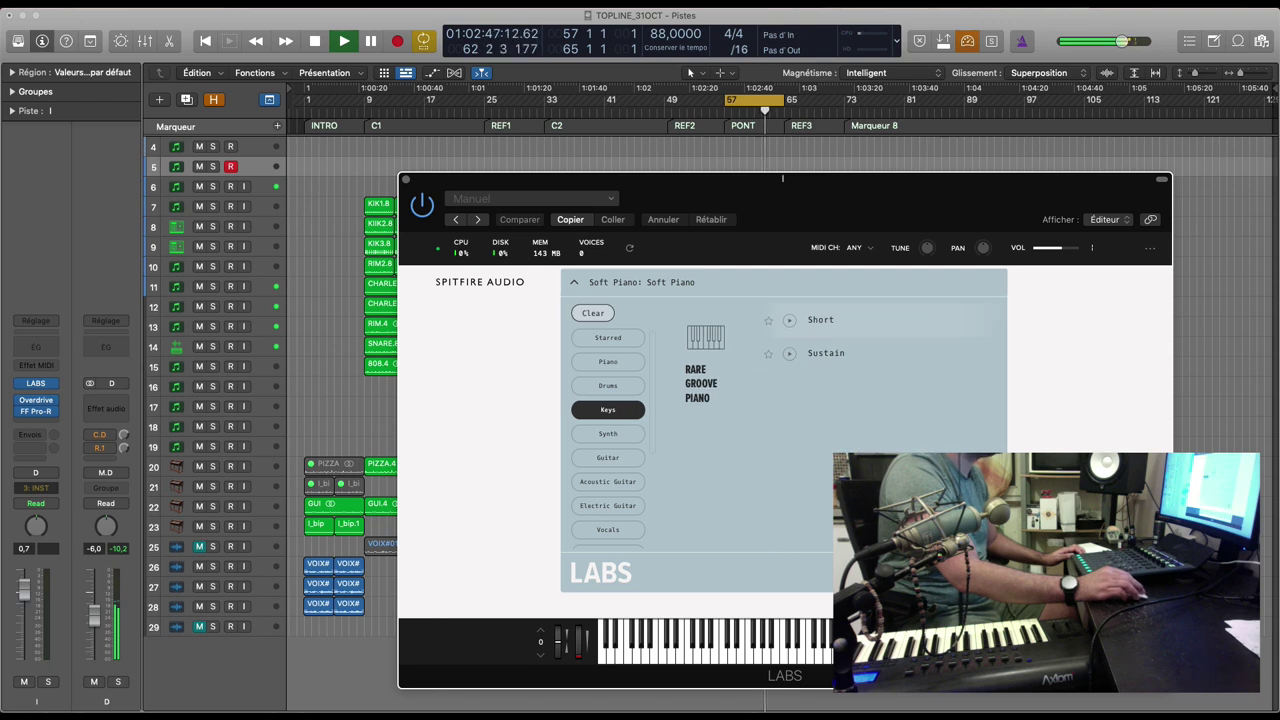
click(820, 320)
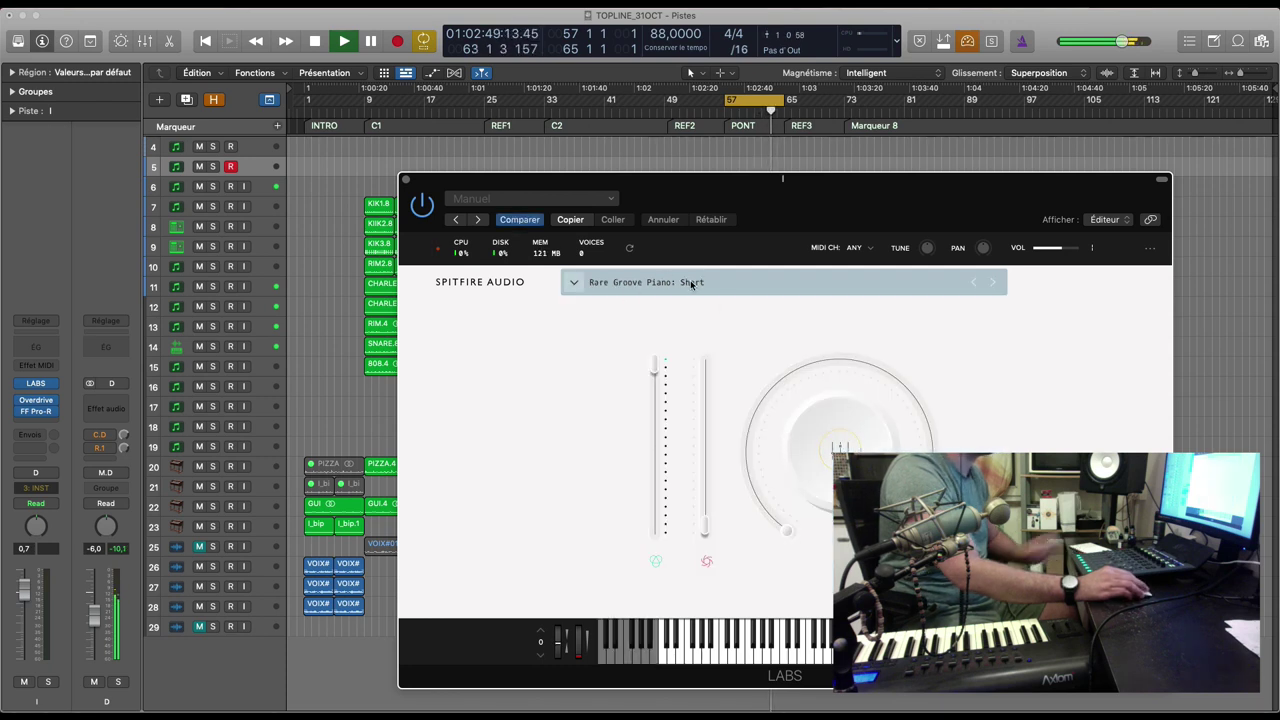
click(575, 282)
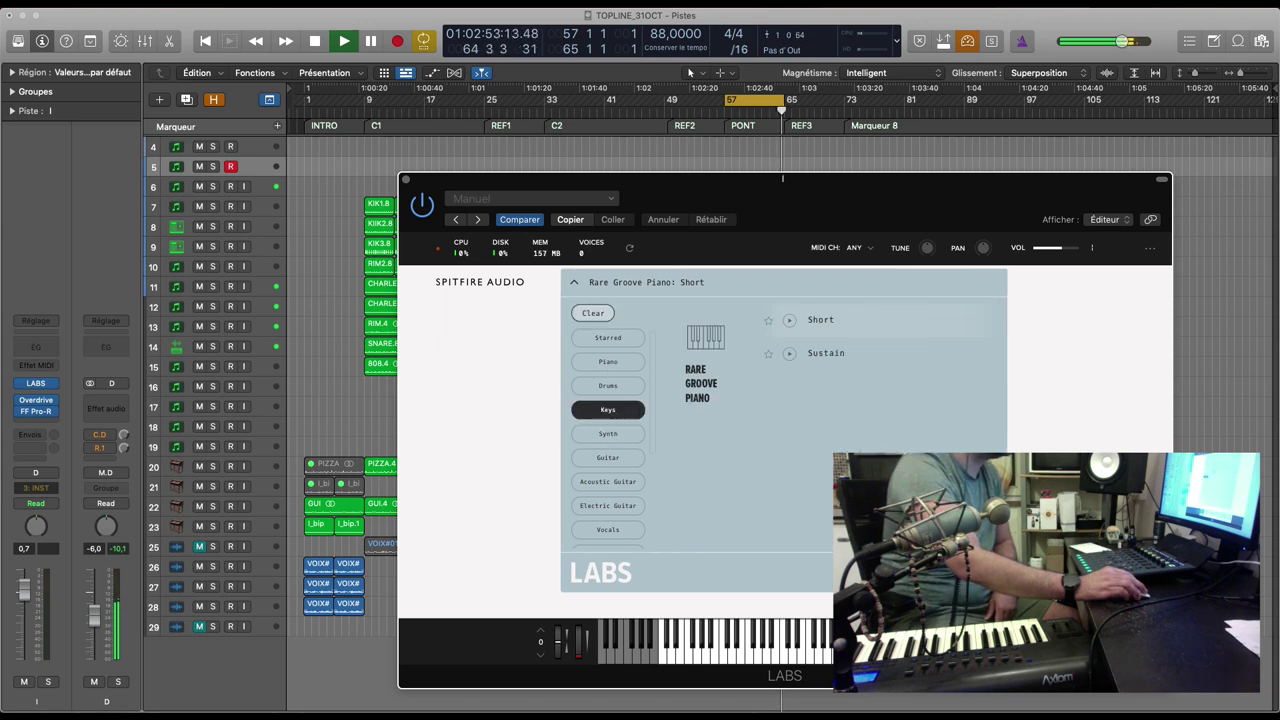
click(575, 282)
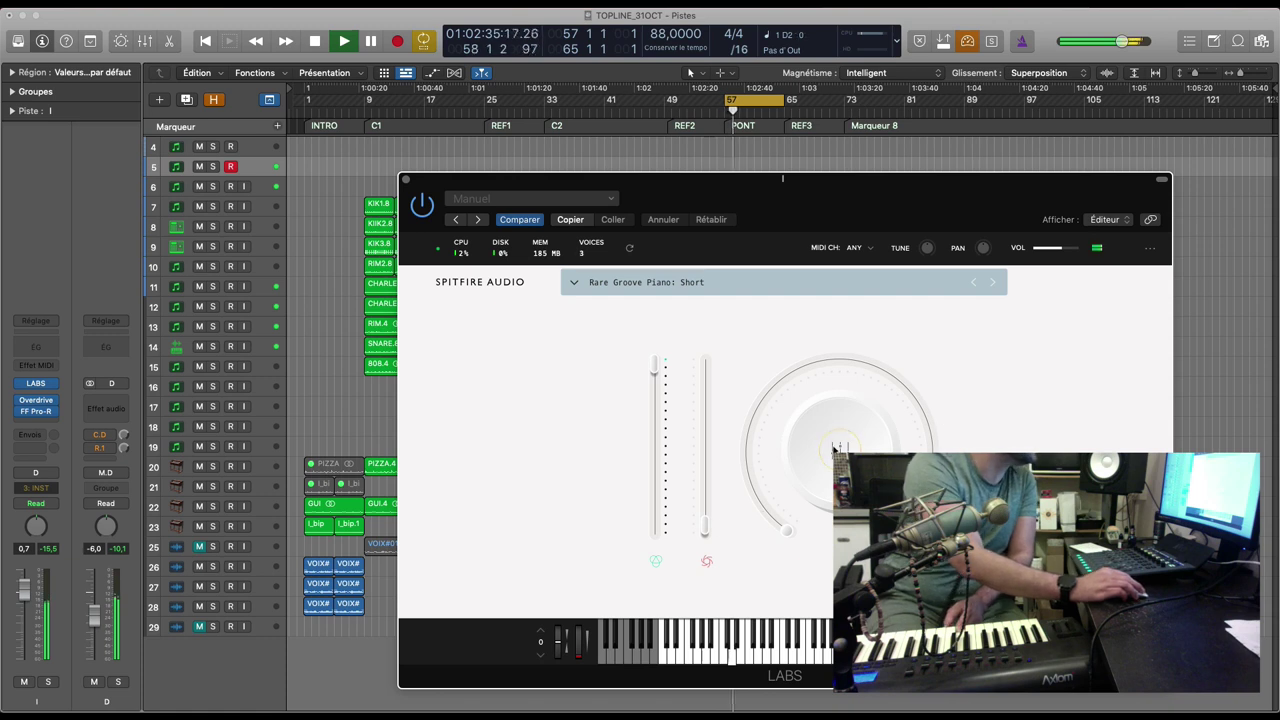
Step: Switch LABS to Rare Groove Piano: Sustain and record a short take on track 5 at bar 60
click(991, 284)
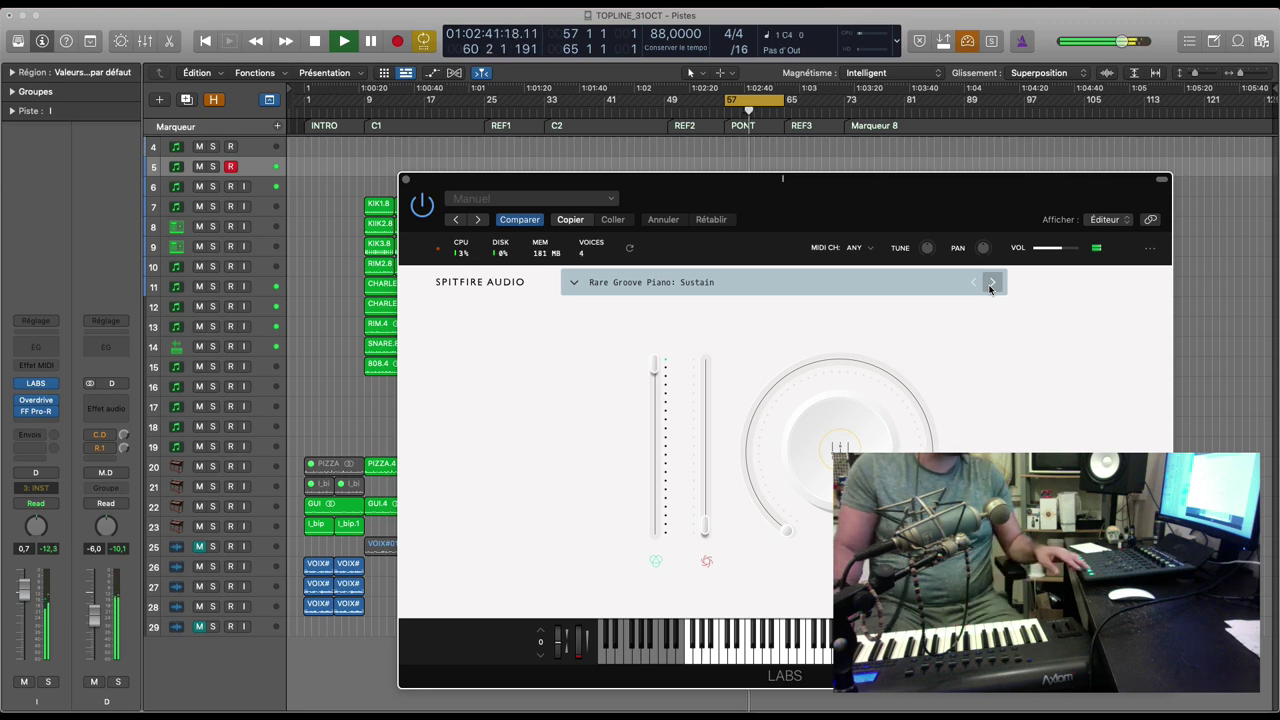
key(r)
key(space)
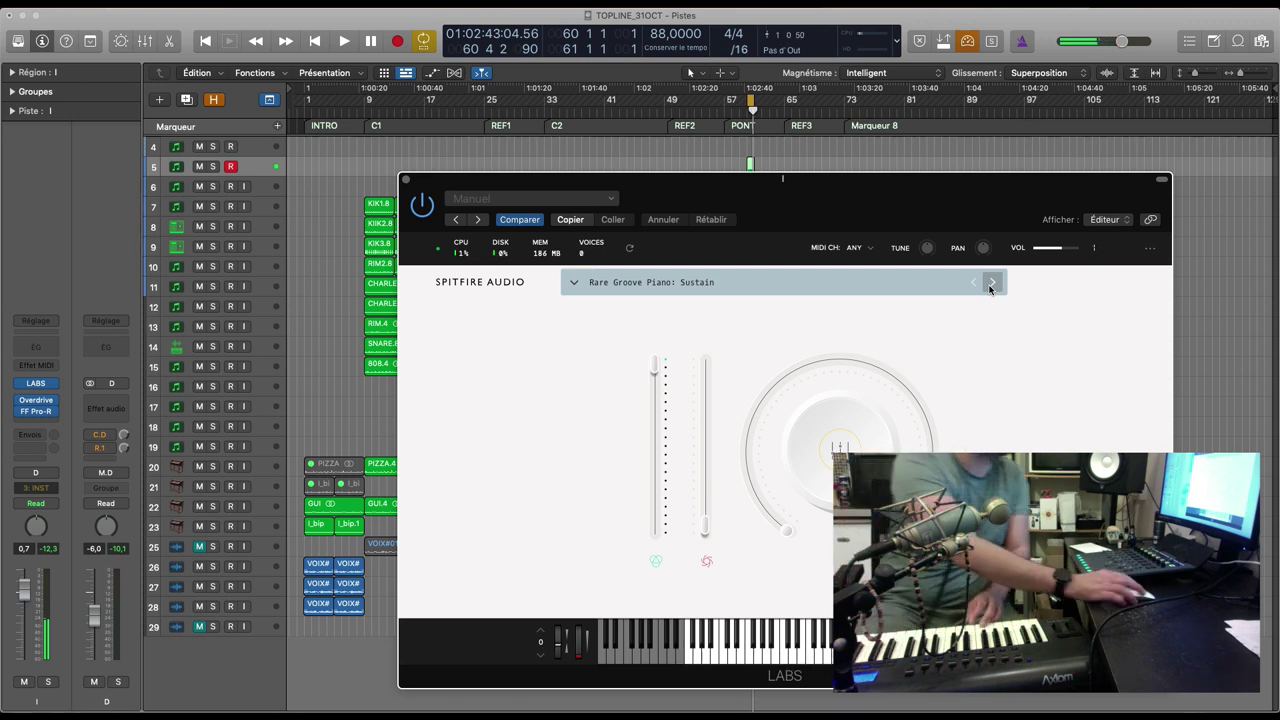
Step: Audition the Short and Sustain presets of Rare Groove Piano alternately in LABS
click(992, 284)
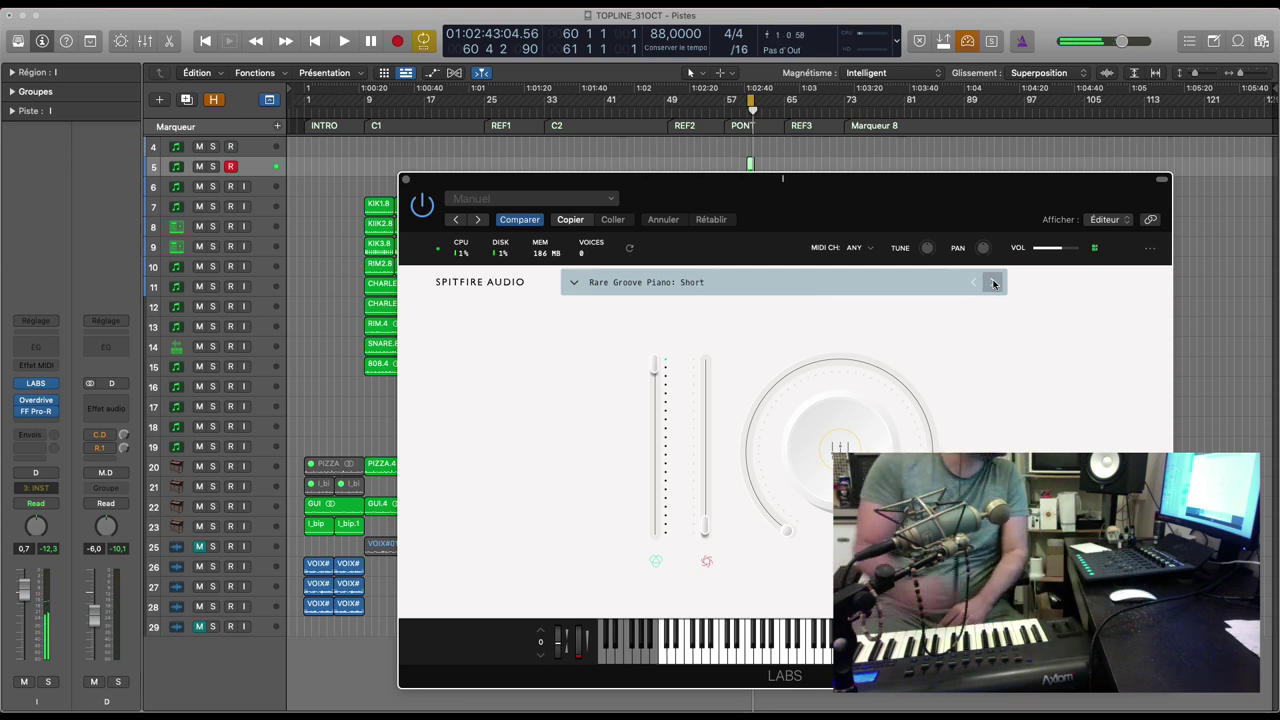
click(993, 284)
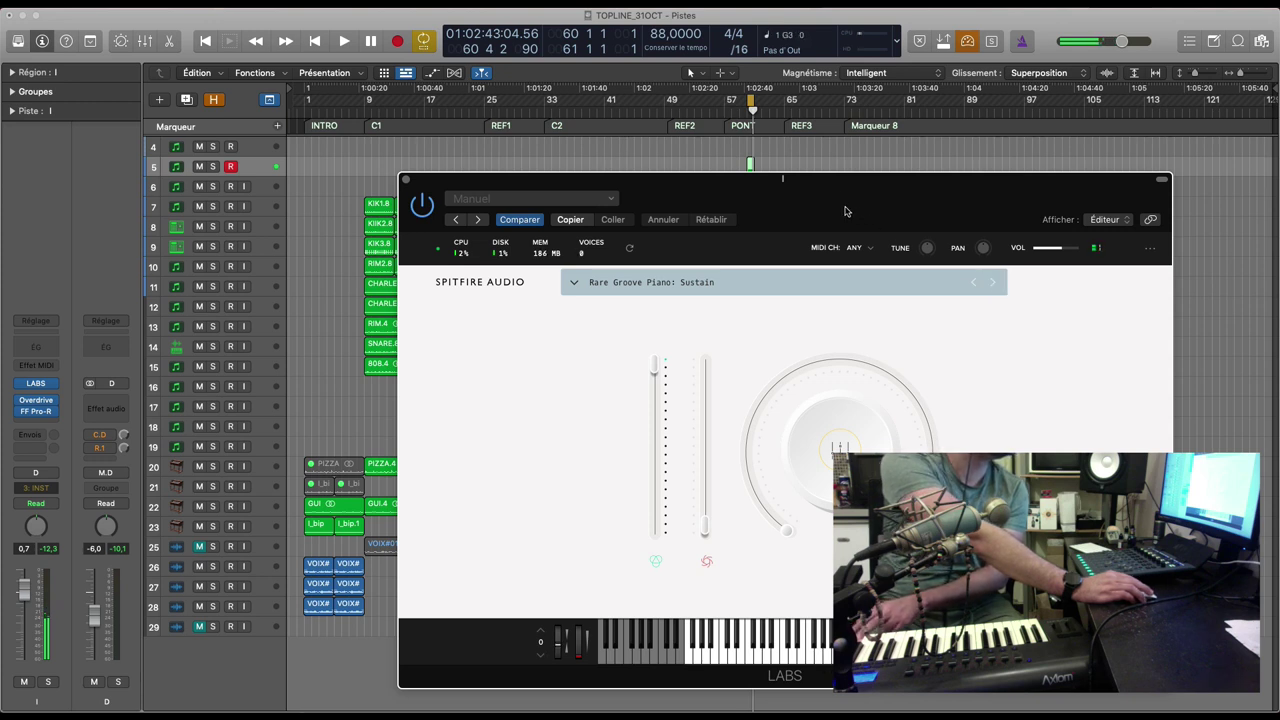
drag(845, 211, 854, 270)
click(1002, 341)
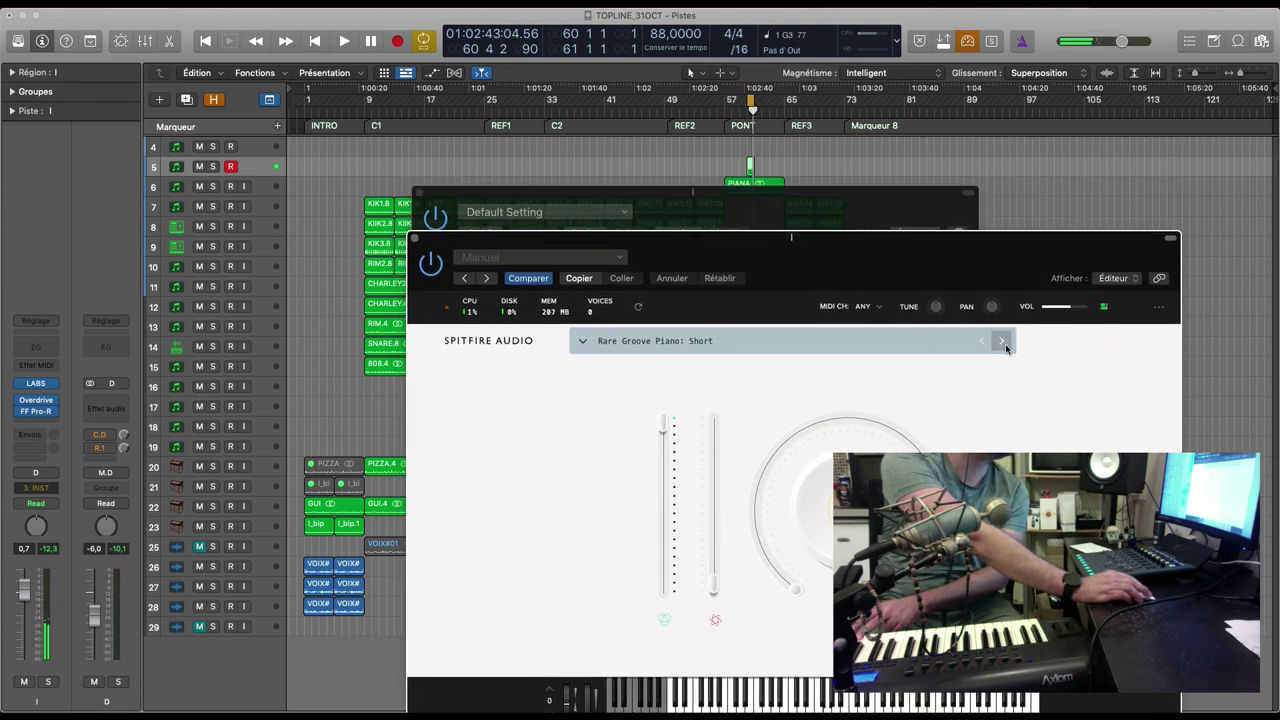
click(1002, 341)
Step: Load Moon Guitar: Ensemble from the Acoustic Guitar category in LABS
click(600, 345)
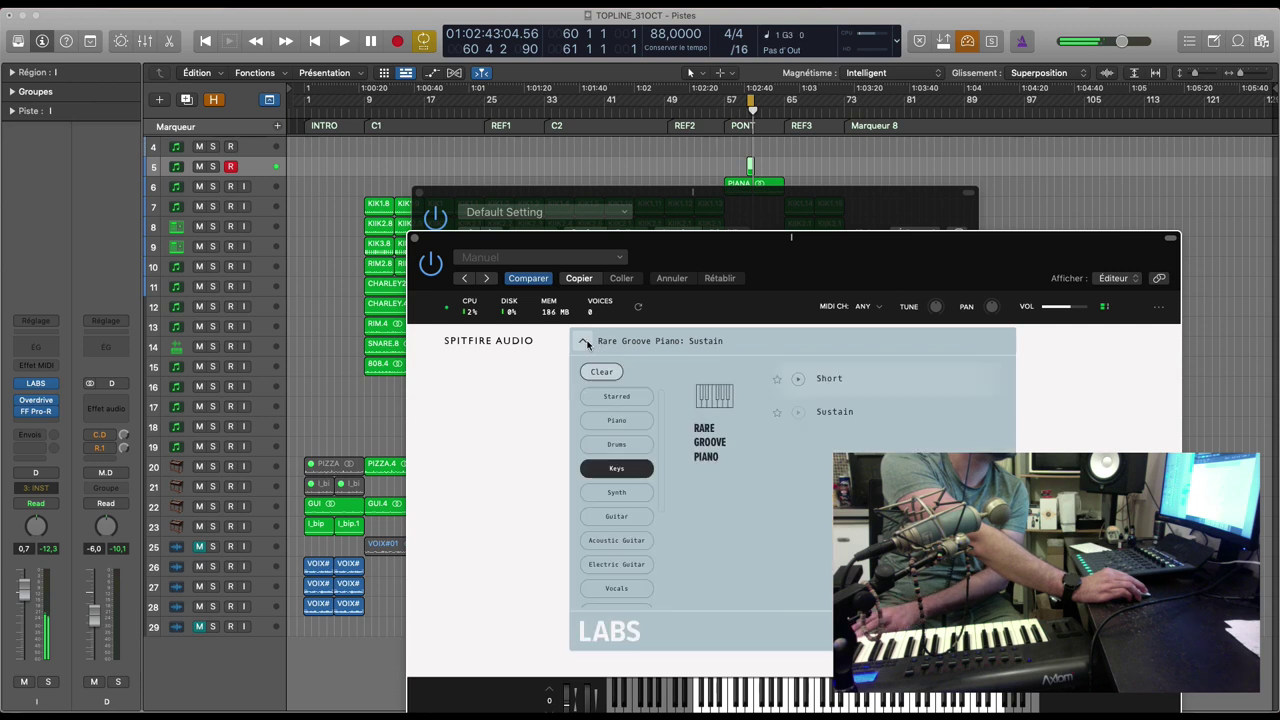
click(602, 373)
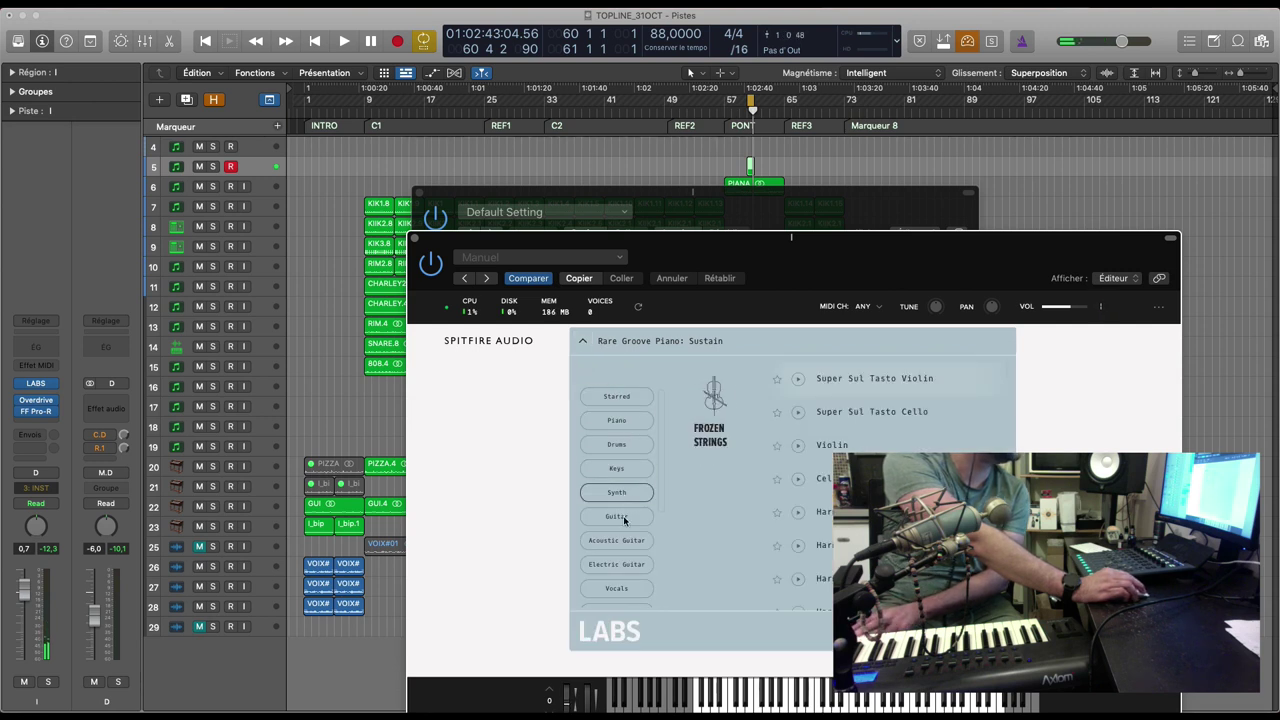
click(617, 540)
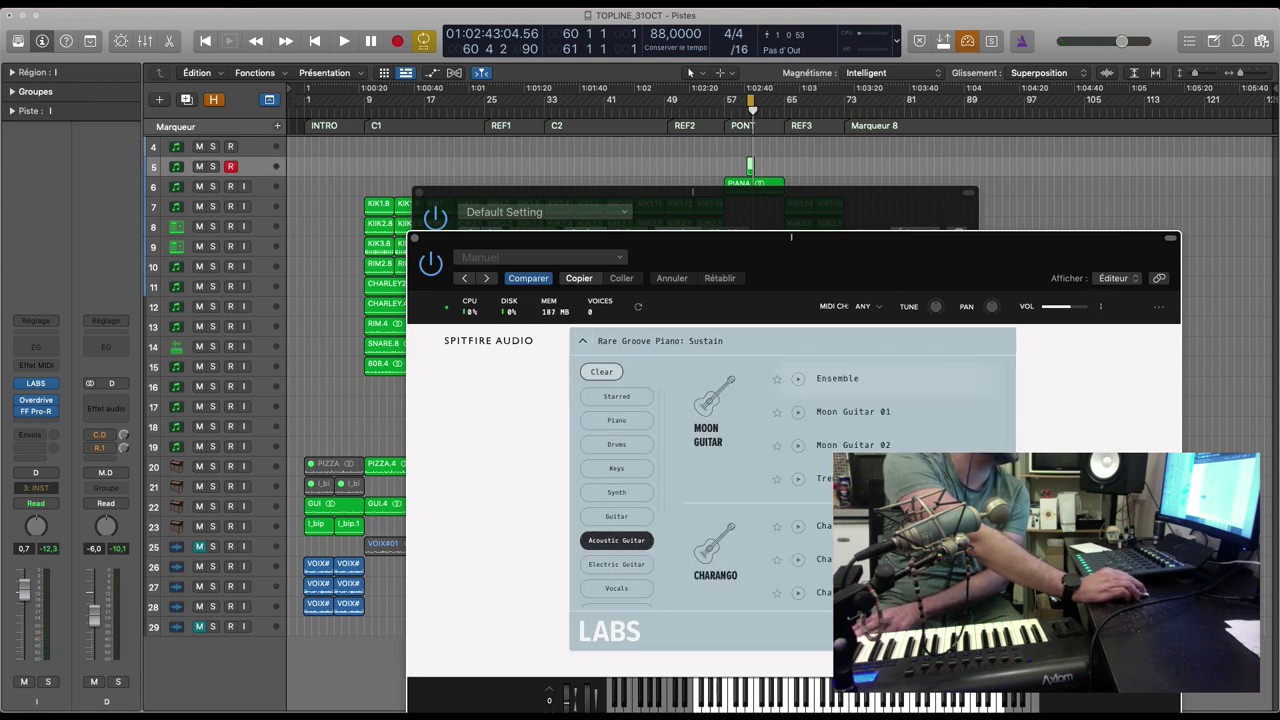
click(837, 378)
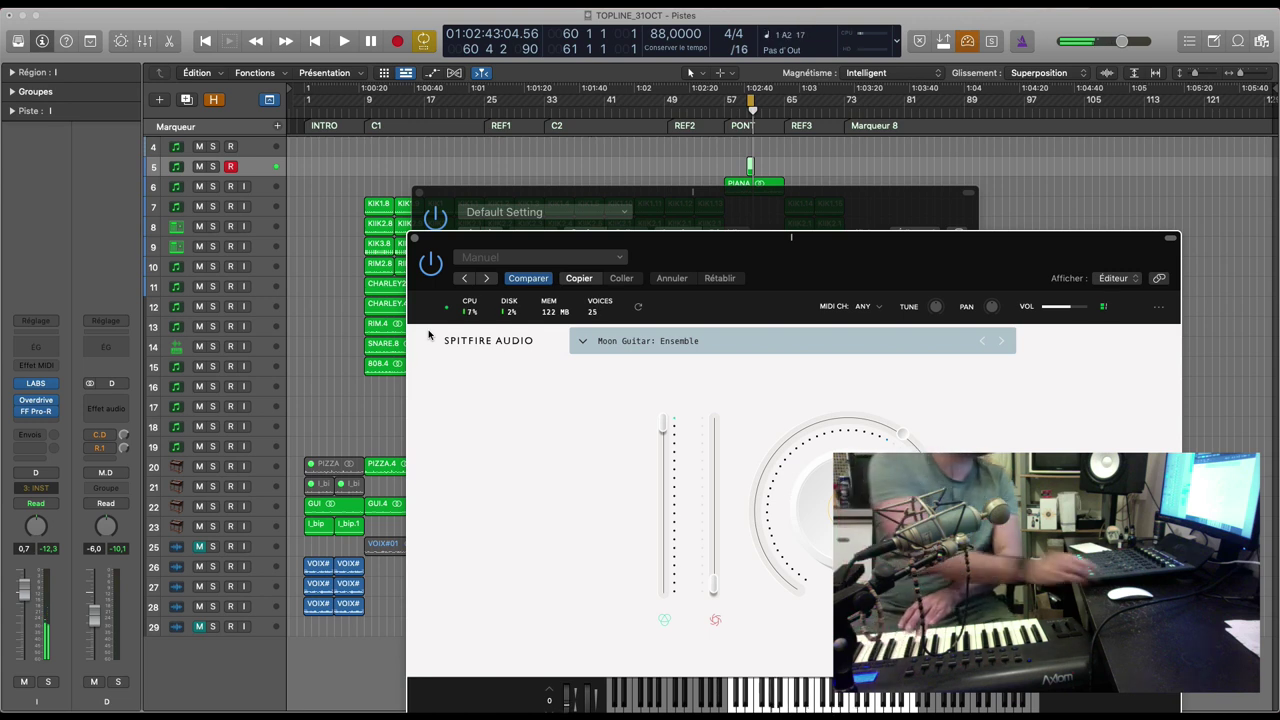
click(1002, 343)
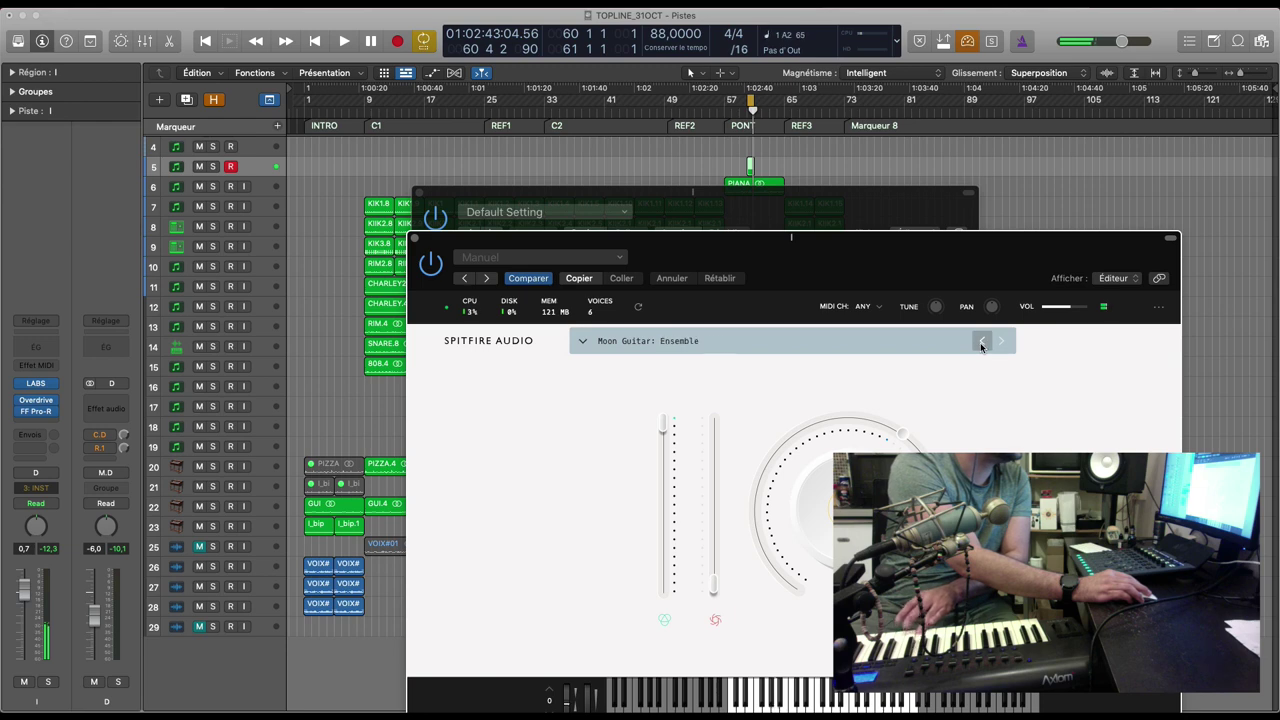
Step: Add a Channel EQ to track 5, boosting 103 Hz and 300 Hz by 4.8 dB each, and check it in playback
click(416, 240)
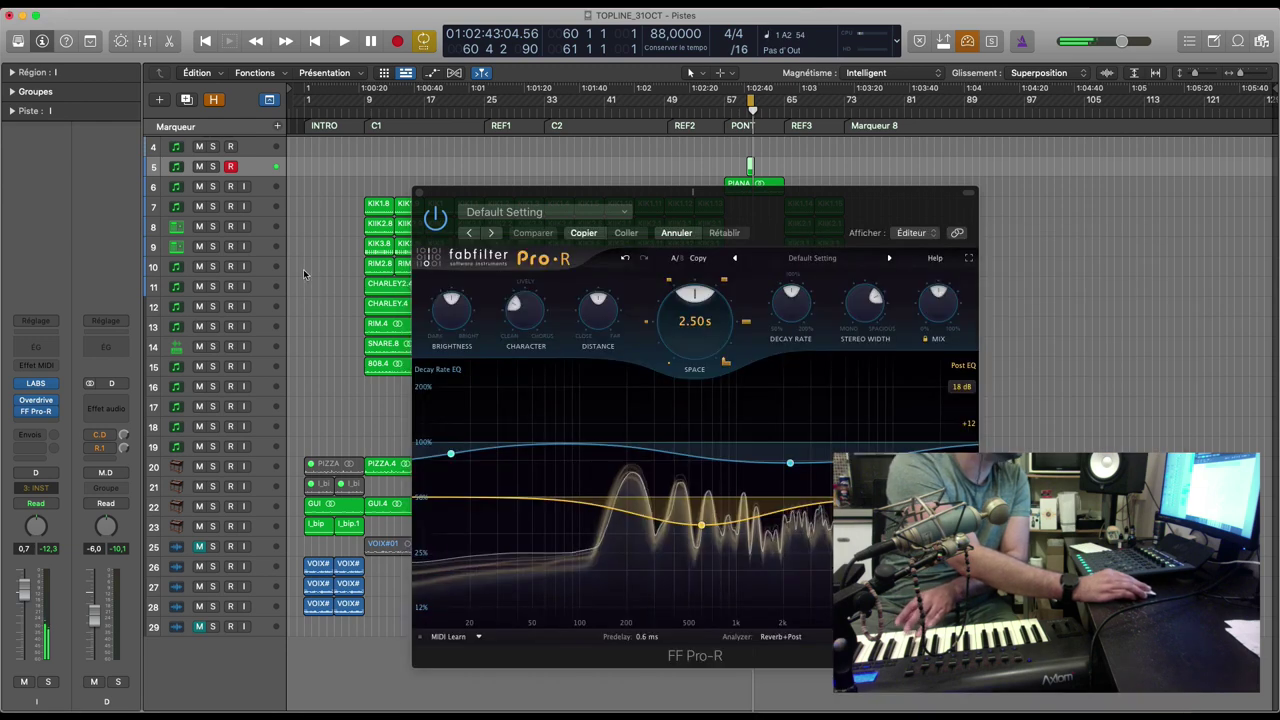
click(418, 192)
mouse_move(22, 412)
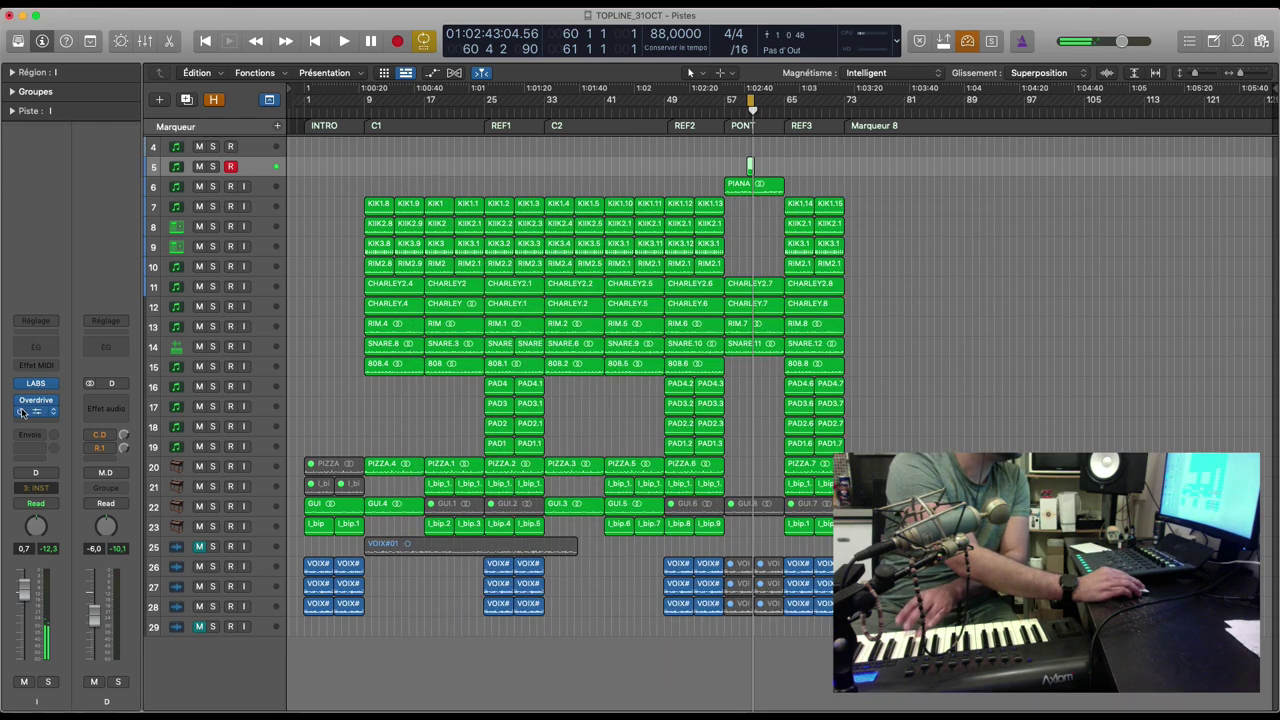
click(38, 351)
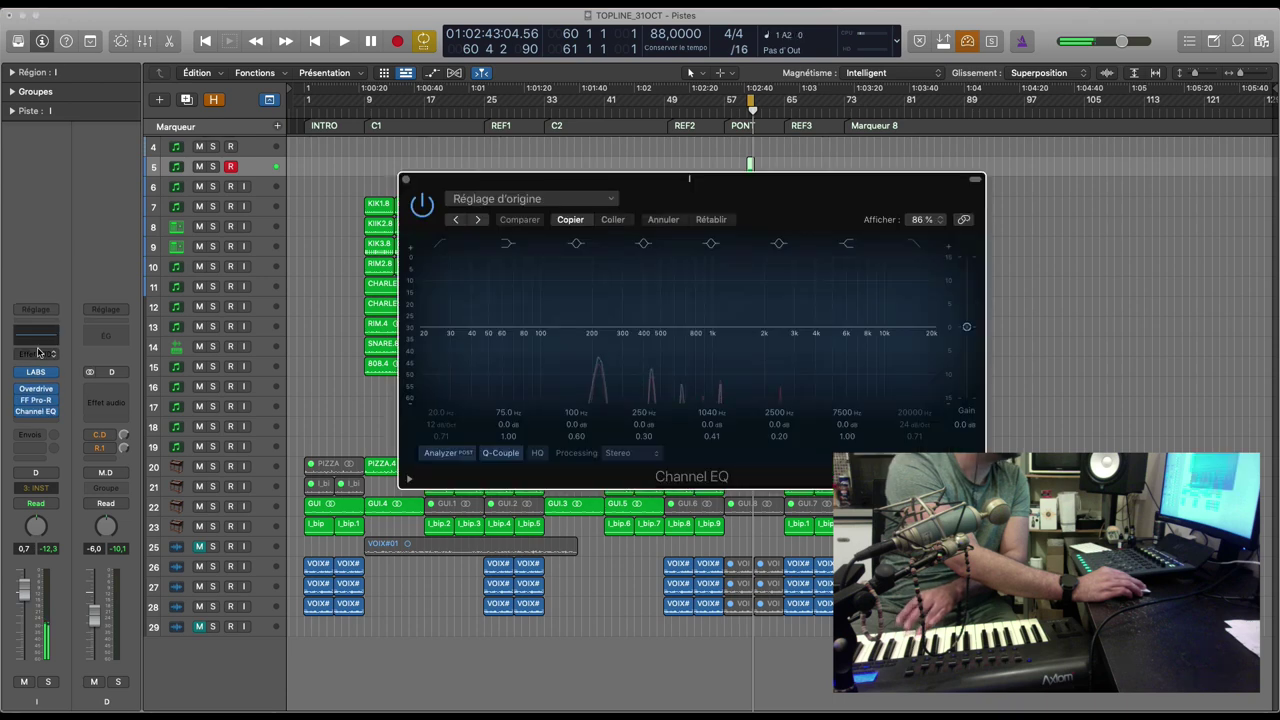
drag(552, 322, 560, 303)
mouse_move(614, 325)
mouse_down()
mouse_move(627, 292)
mouse_move(625, 305)
mouse_up()
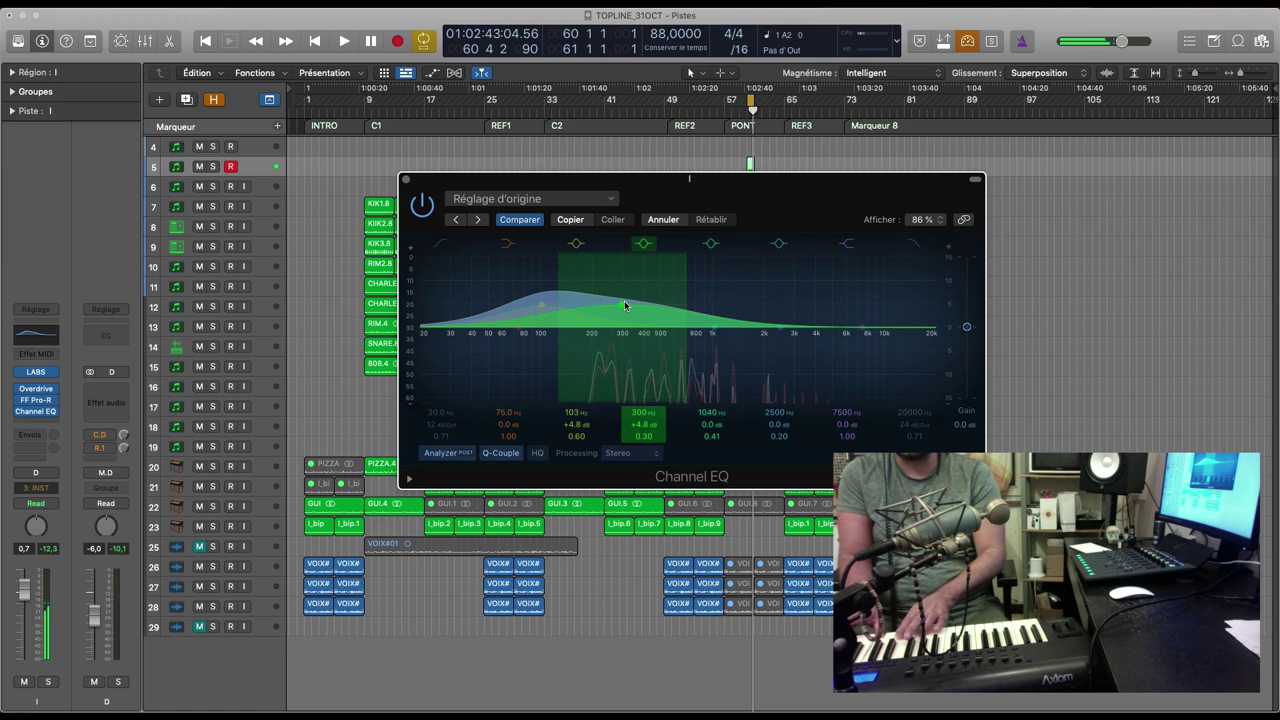
key(space)
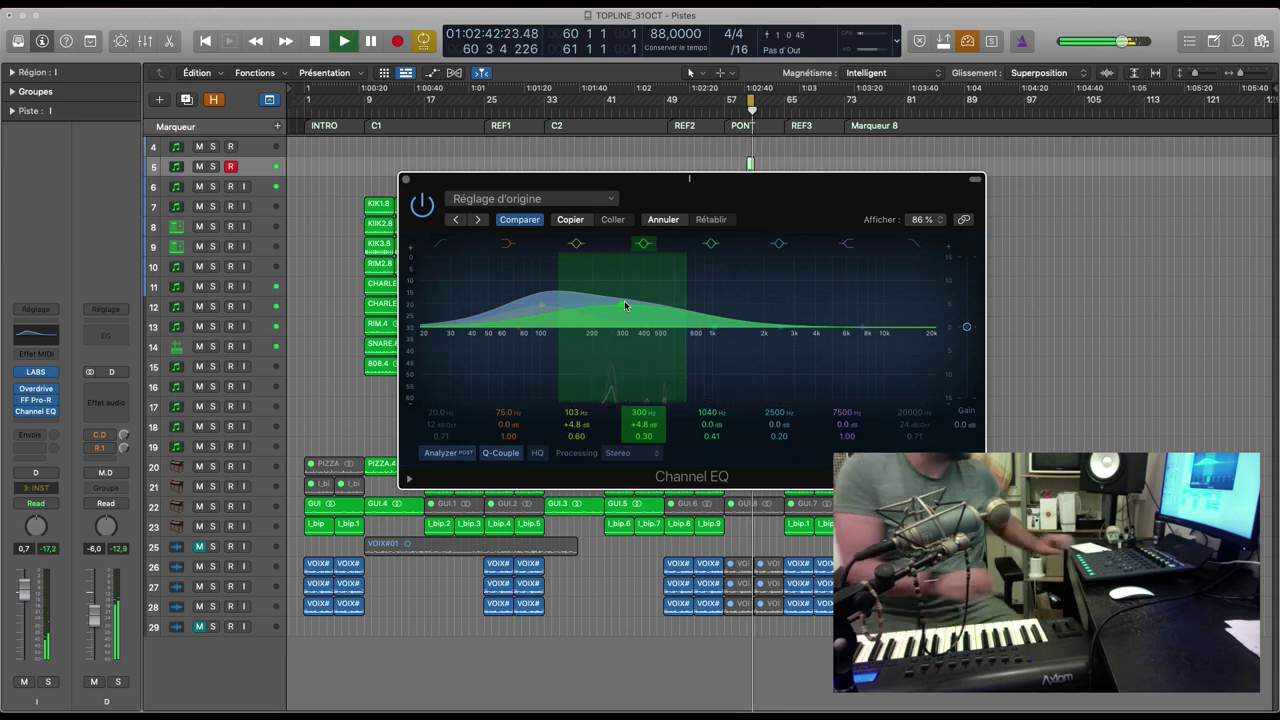
key(space)
key(super+w)
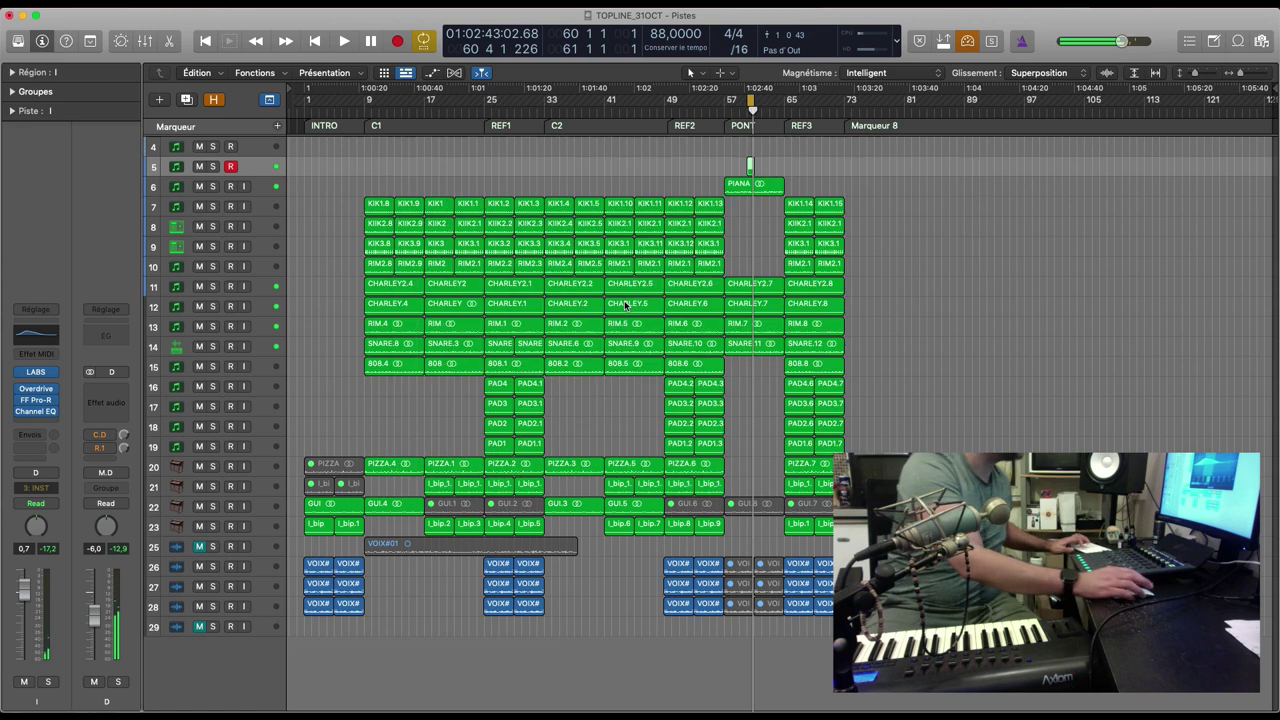
Step: Set the cycle range to the PIANA region at bars 57–65 and start playback from it
click(757, 188)
key(shift+space)
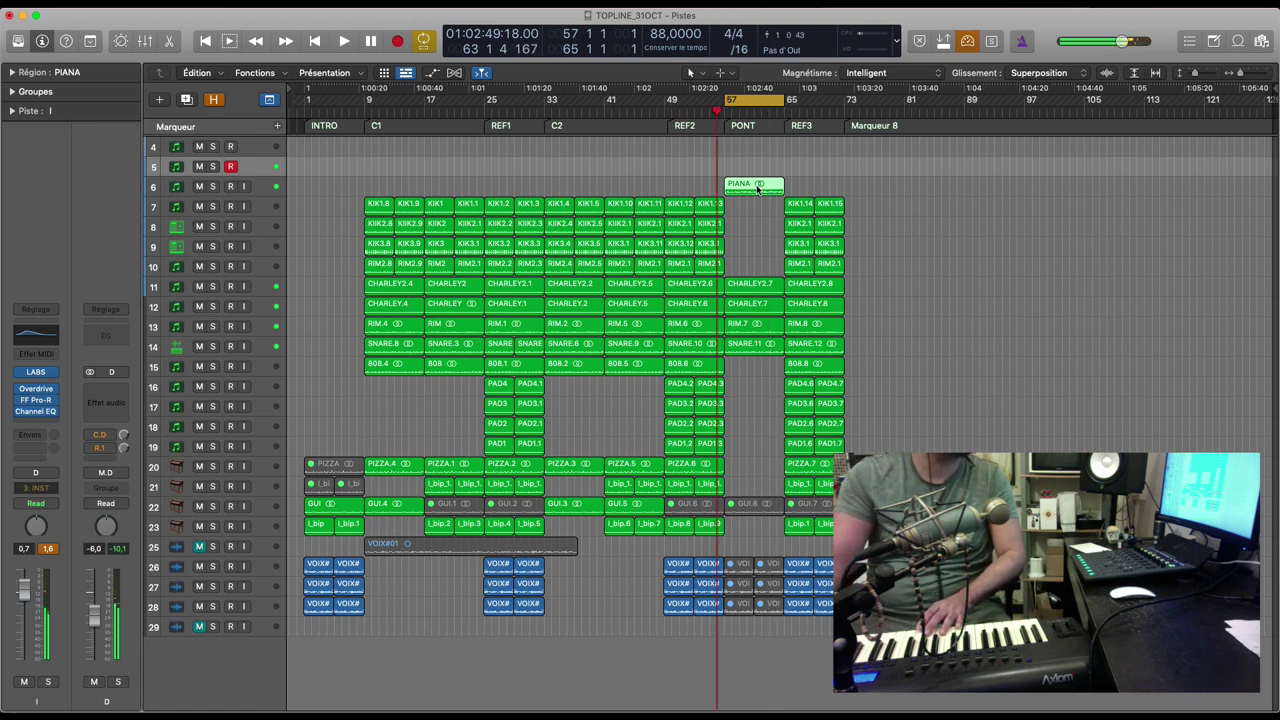
Step: Record a guitar take on track 5 over PONT and bounce it in place to a new track named GUI SOLO
key(r)
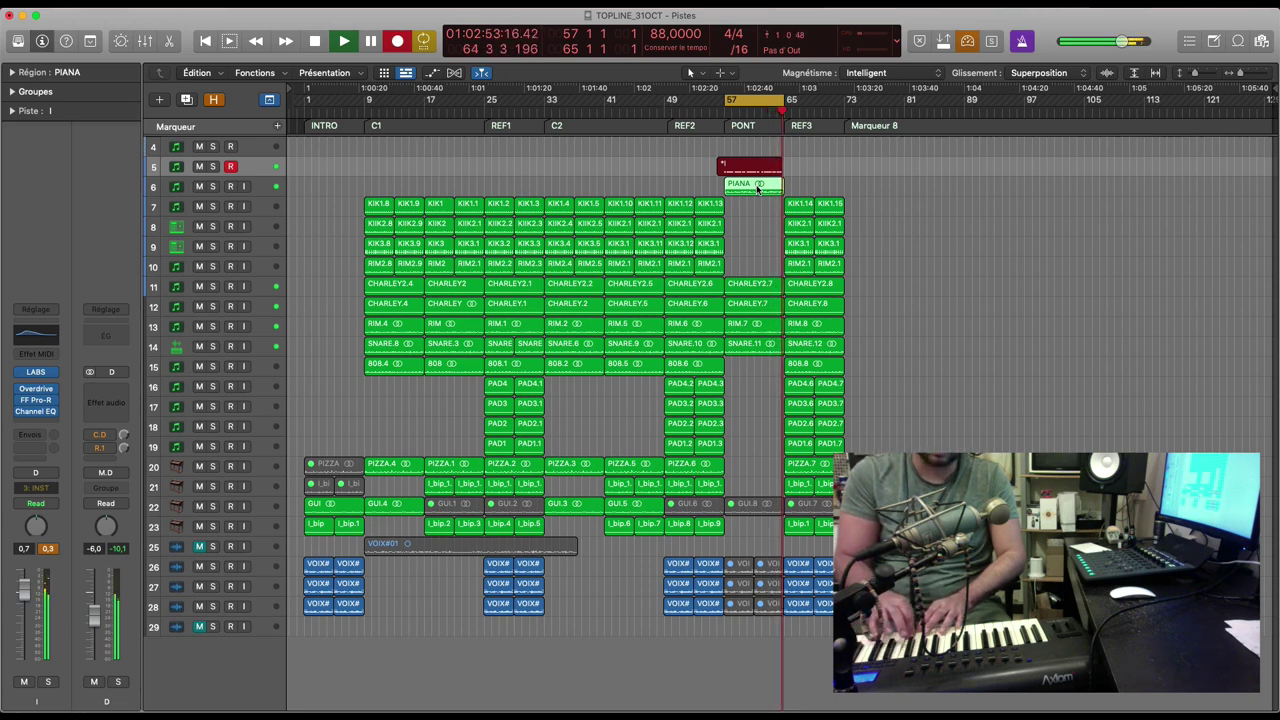
key(space)
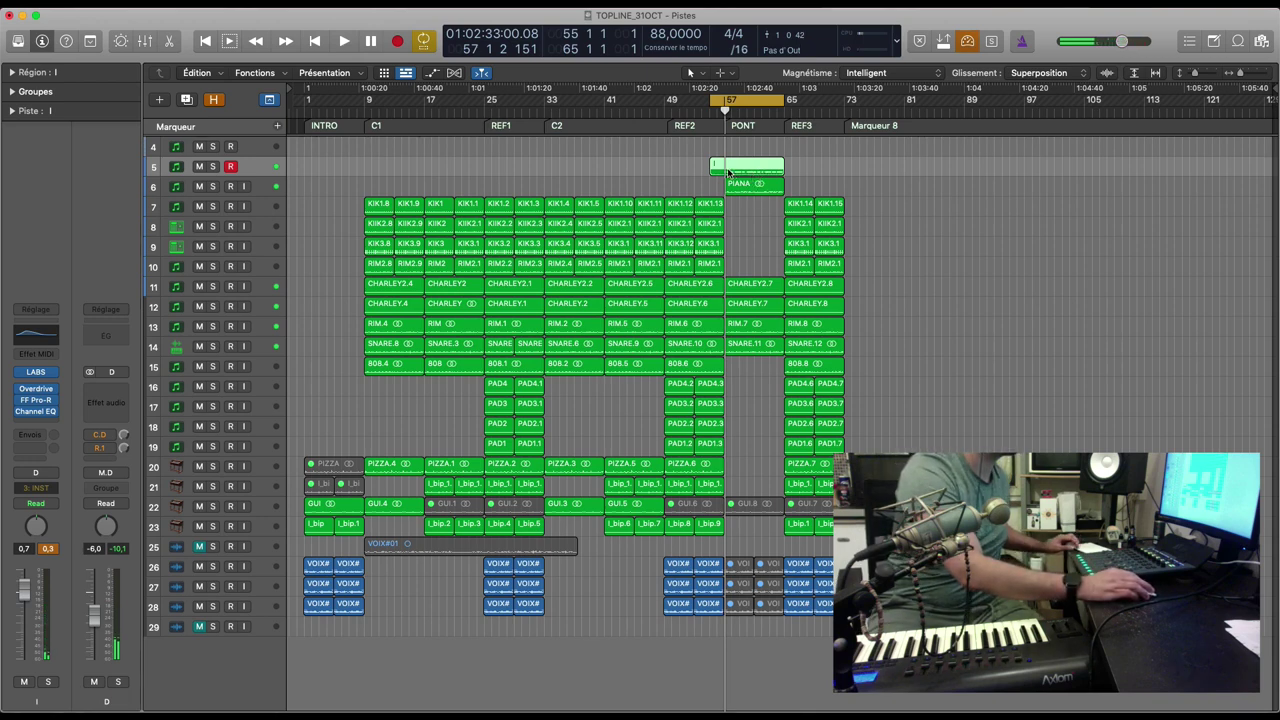
right_click(737, 170)
click(758, 168)
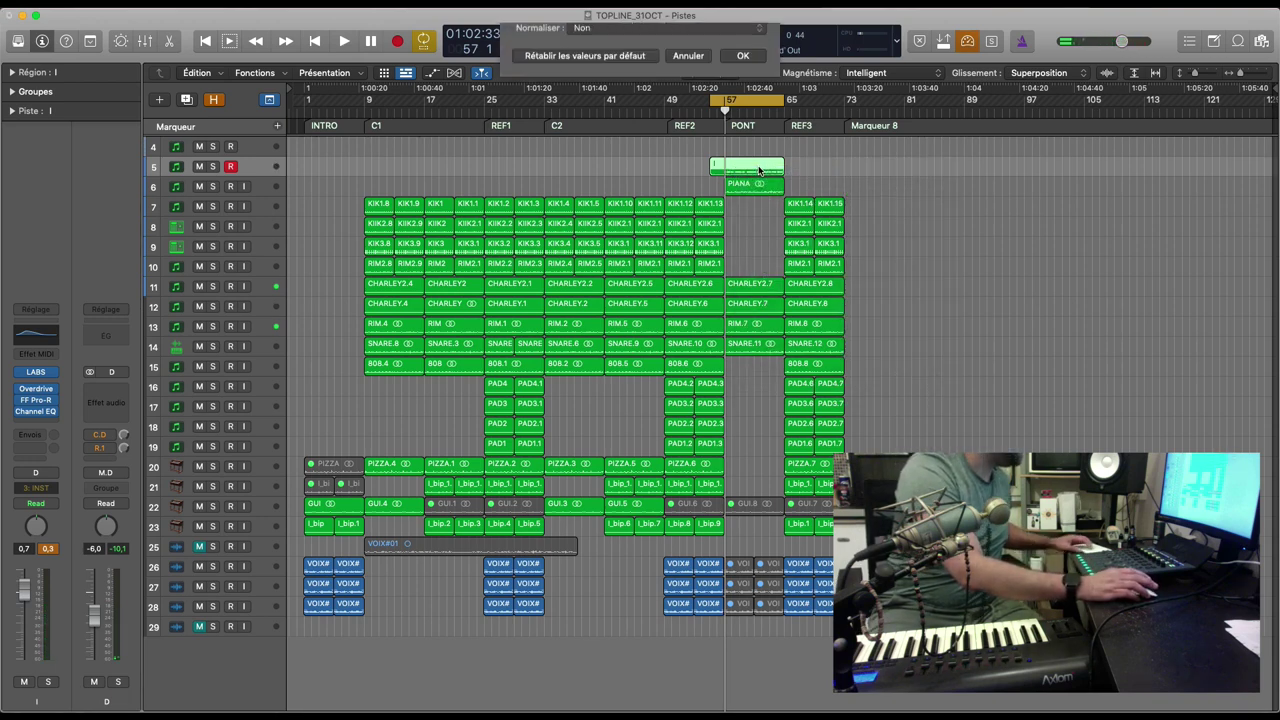
text(GUI S)
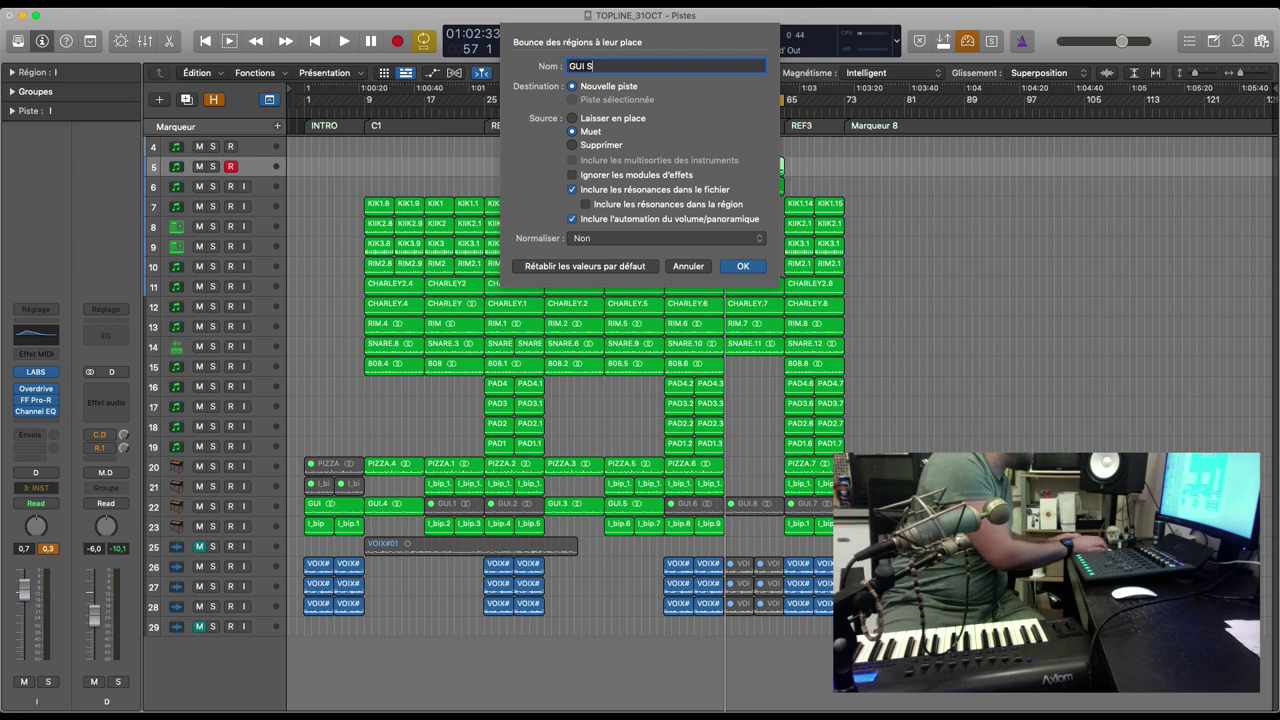
text(OLO)
key(Return)
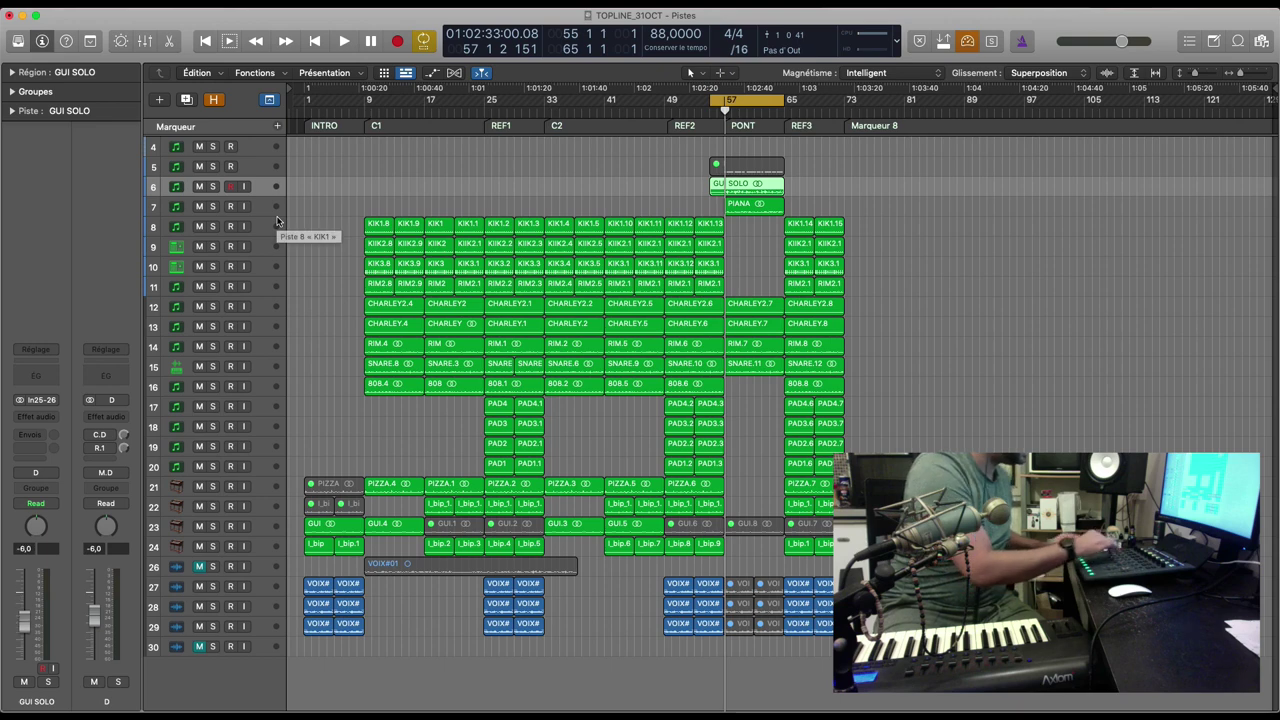
Step: Copy the 808 region into PONT at bars 57–65 and trim the start of the GUI SOLO region to bar 57
key(space)
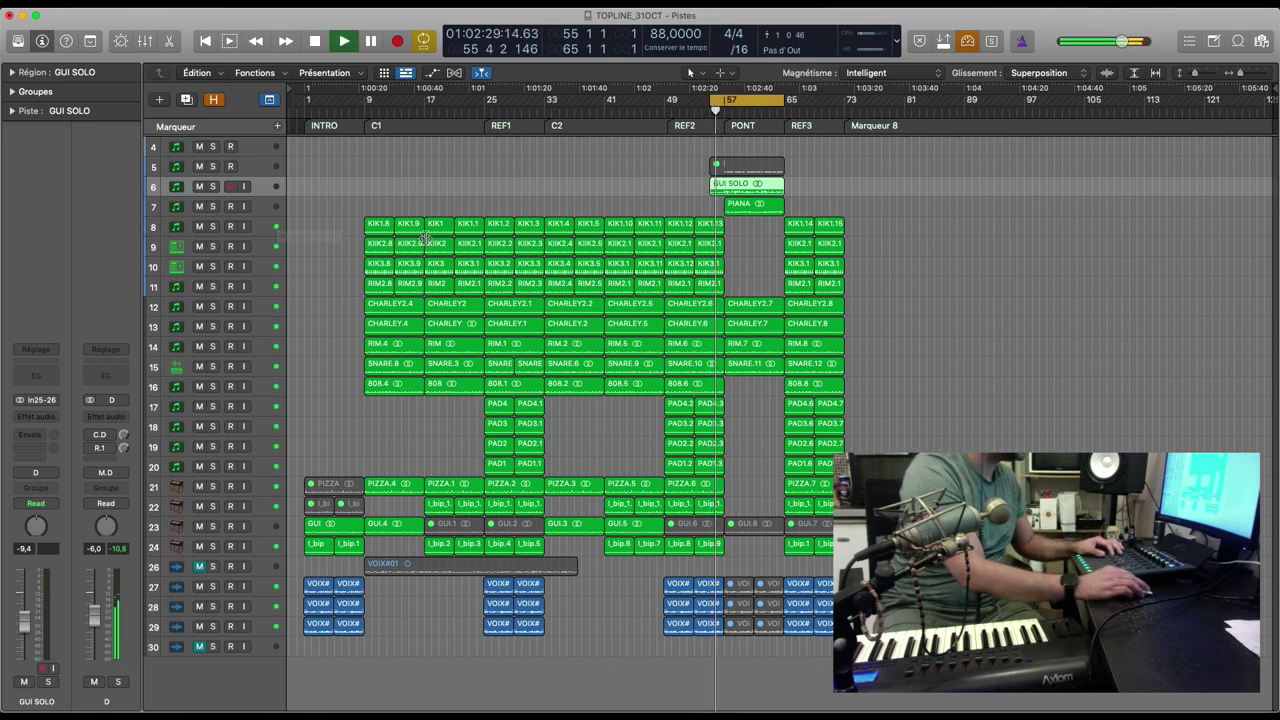
scroll(722, 349, up, 5)
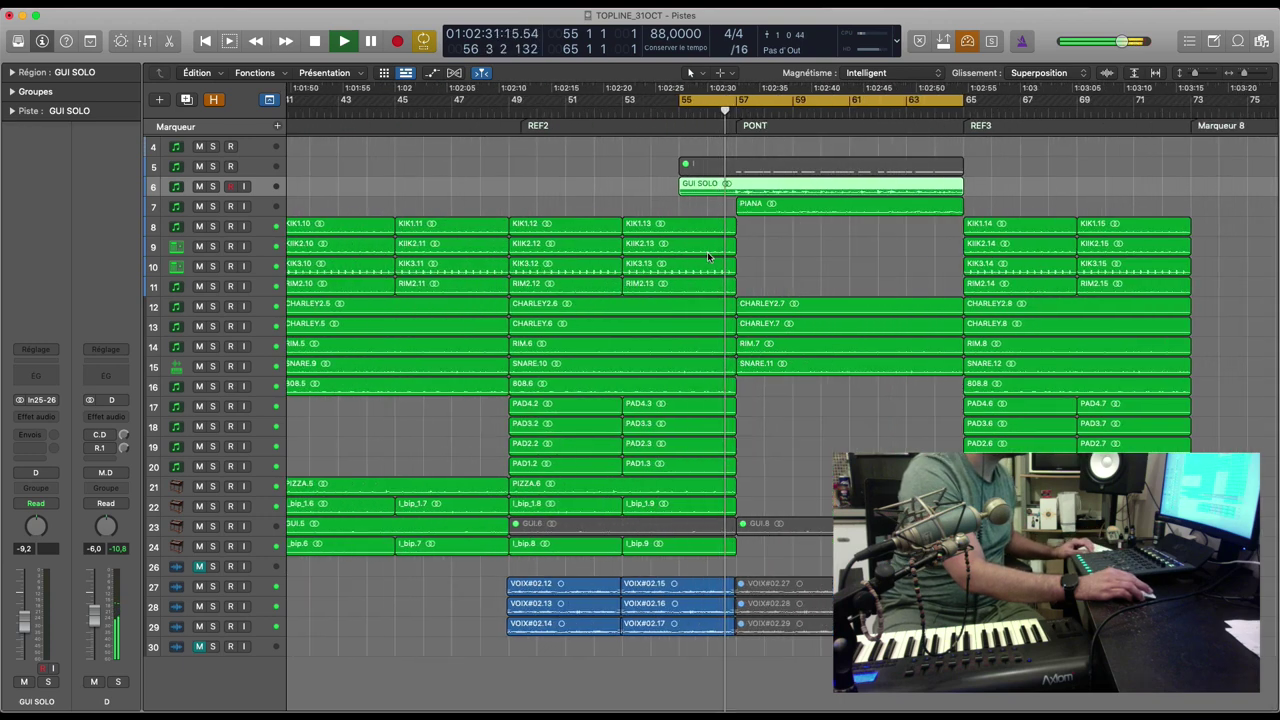
drag(620, 386, 835, 303)
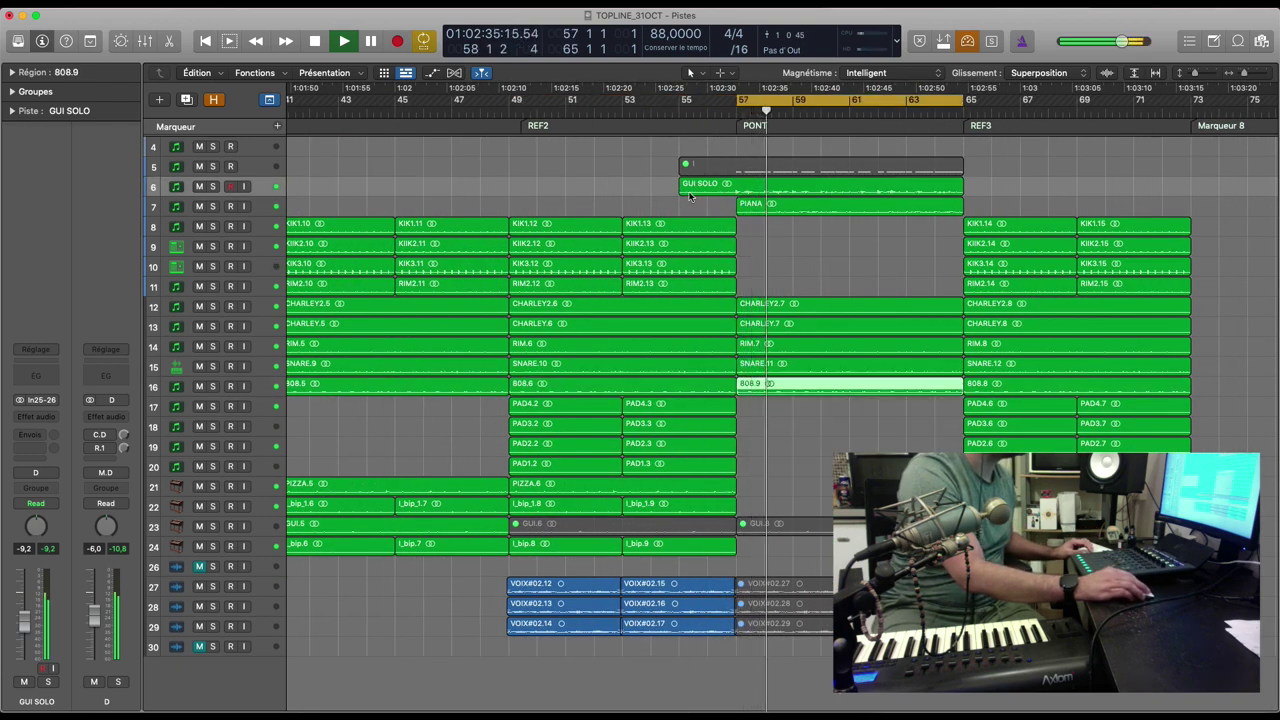
drag(680, 190, 740, 190)
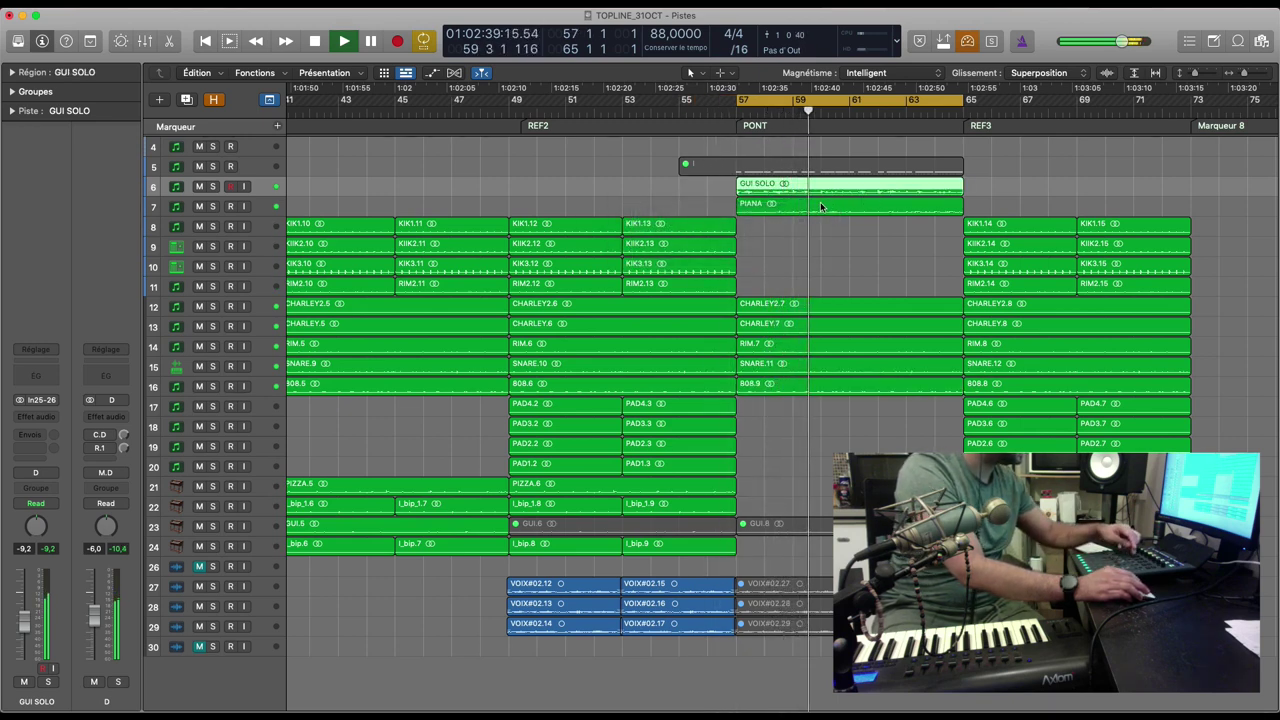
Step: Delete the muted source region on track 5 and solo the PIANA track with the cycle range at bars 57–65
key(ctrl+m)
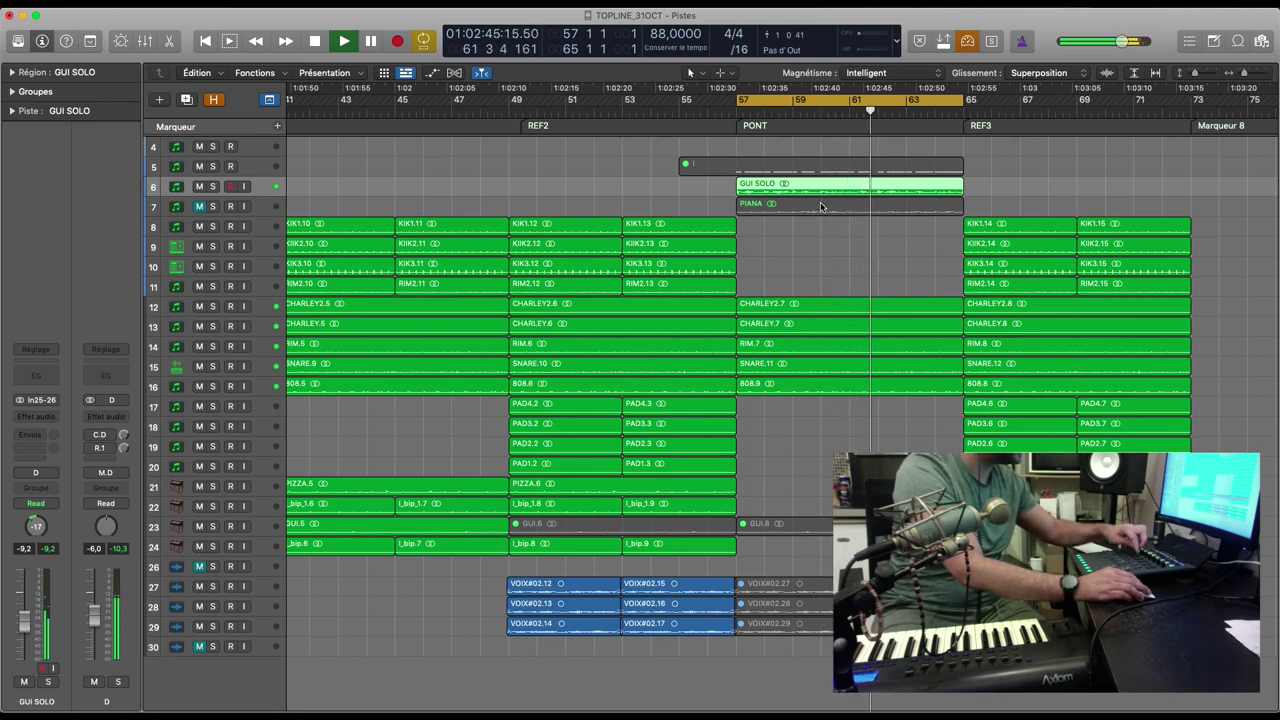
key(ctrl+s)
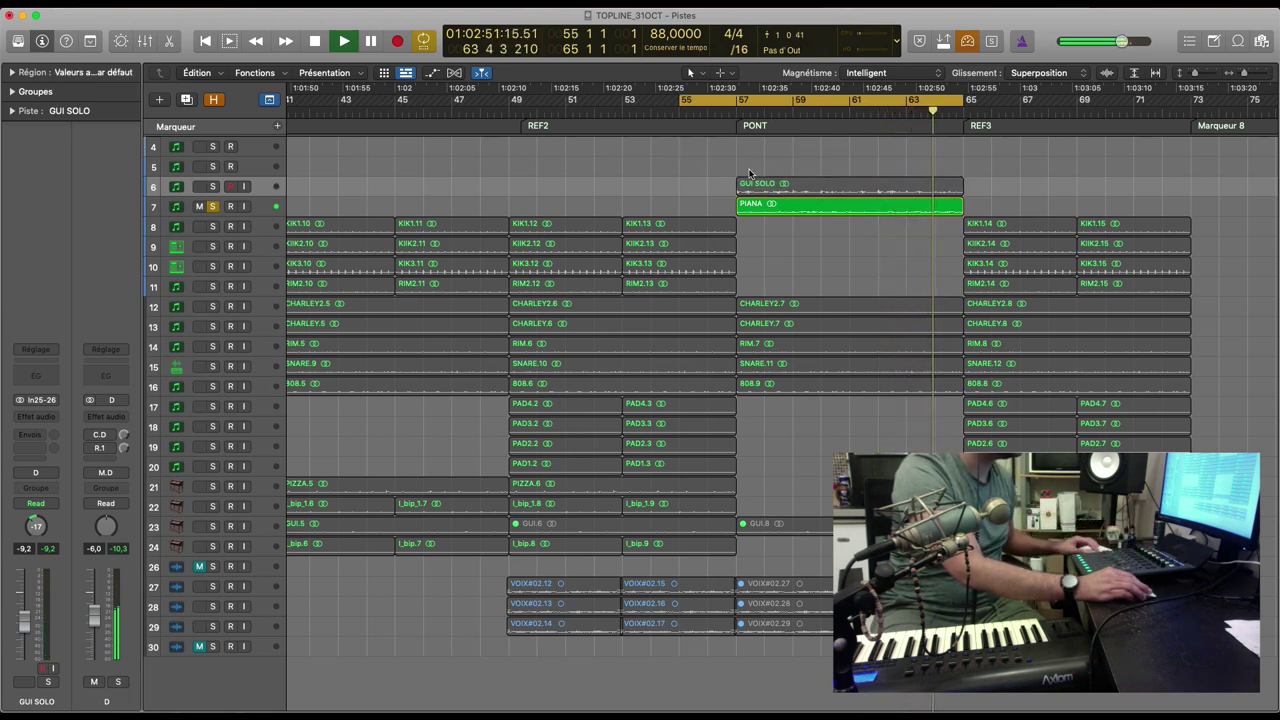
click(771, 205)
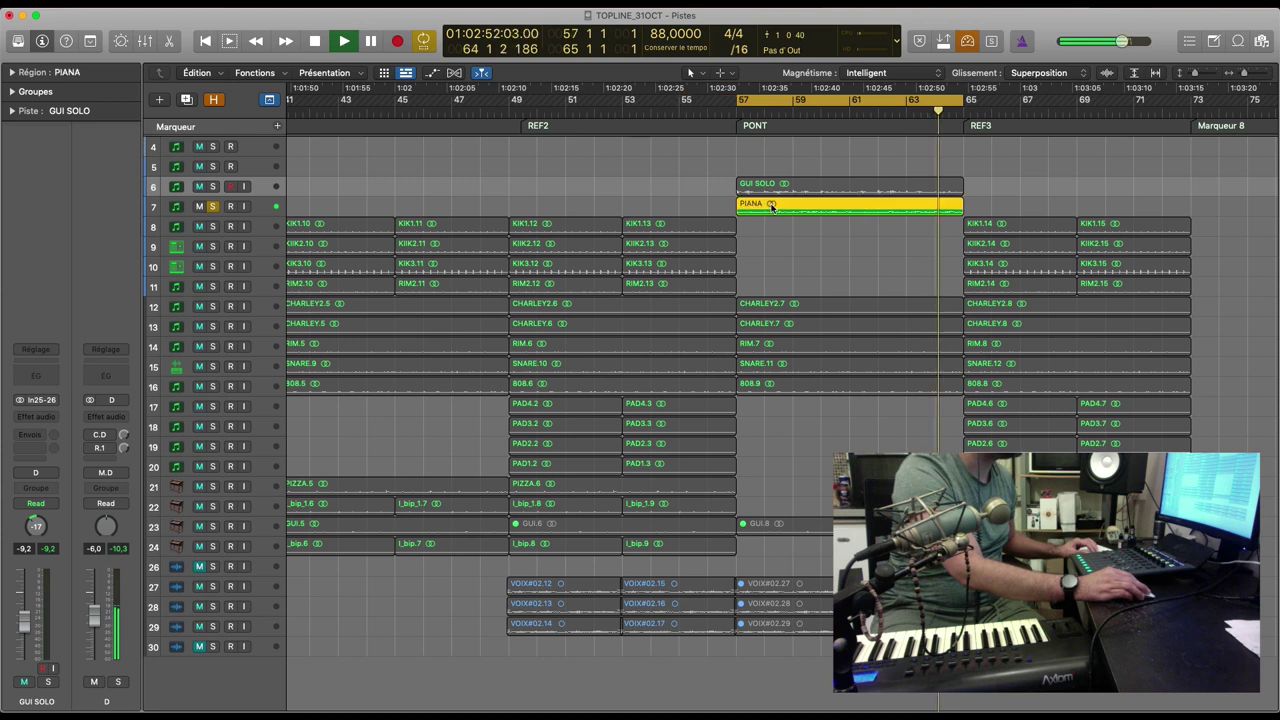
Step: Solo the 808 and GUI SOLO tracks along with PIANA and listen to the PONT loop
click(212, 387)
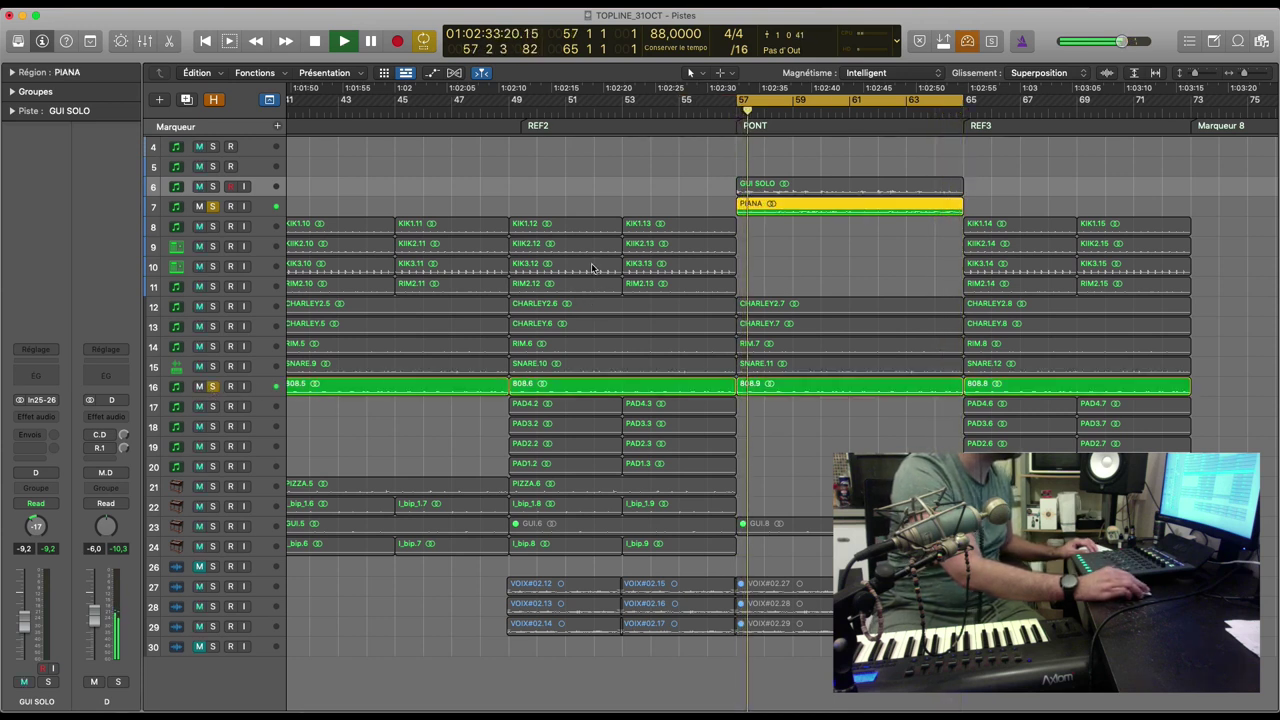
click(212, 187)
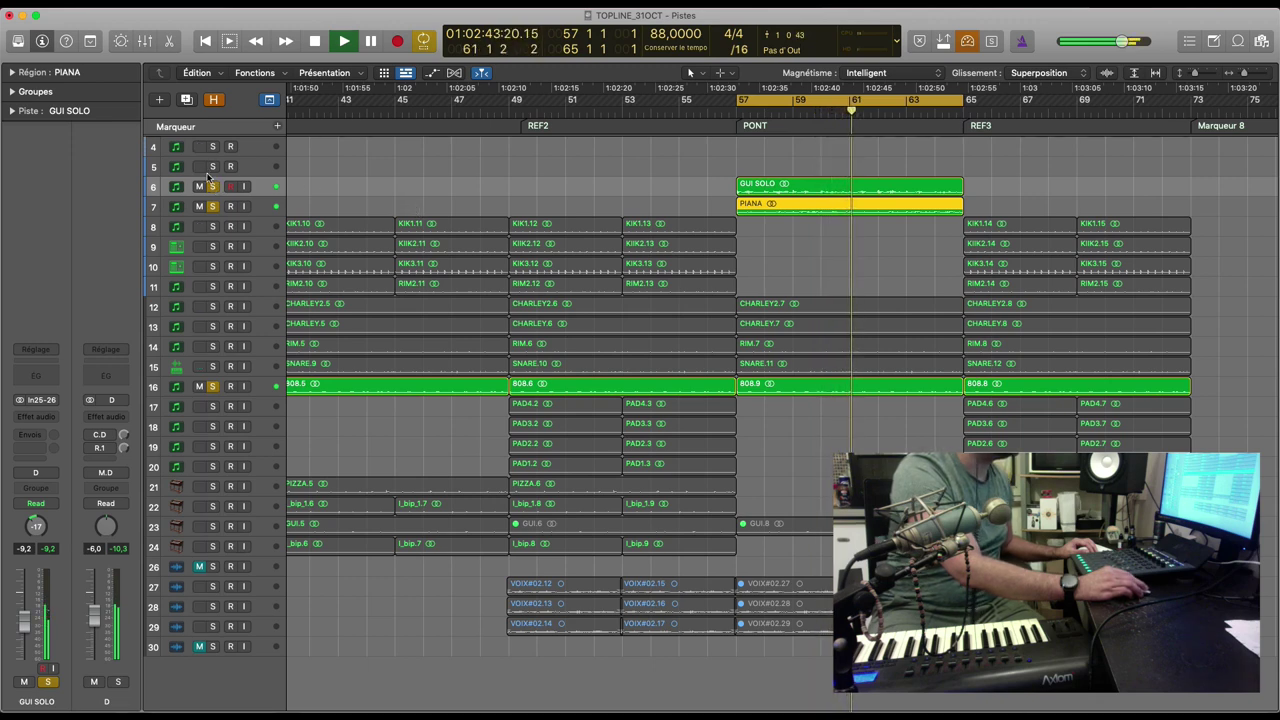
key(super+Left)
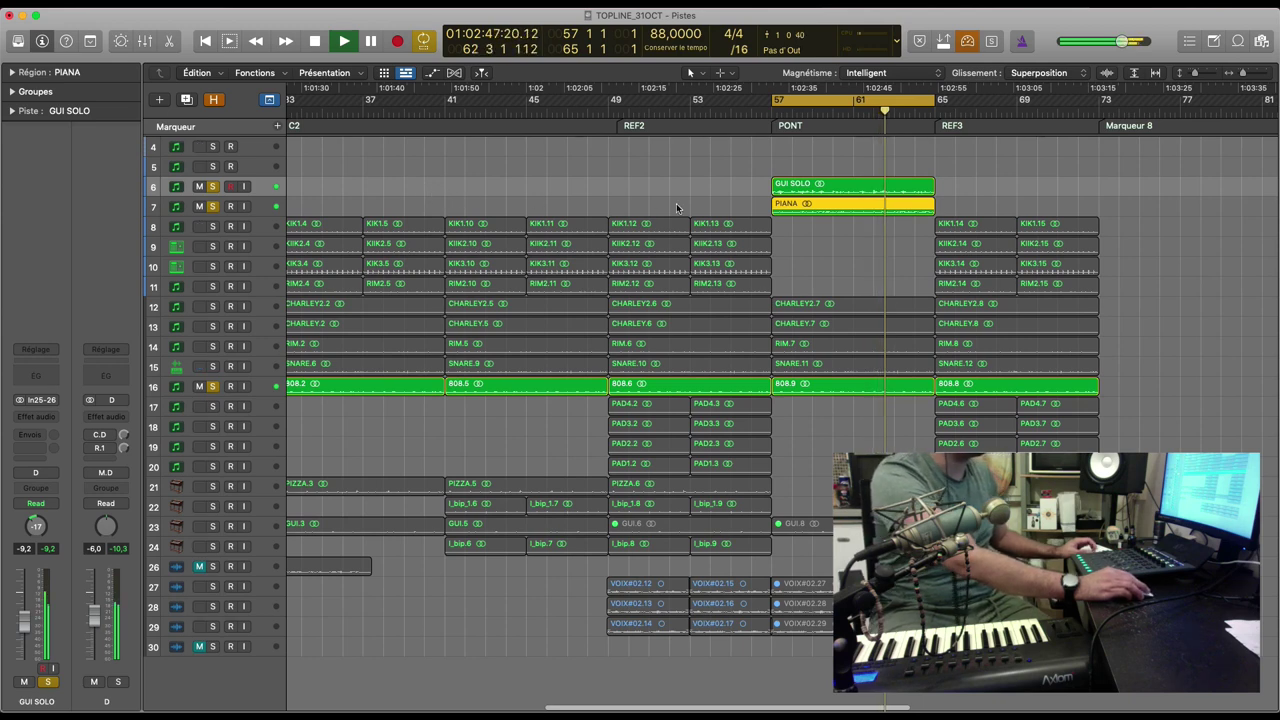
key(super+Left)
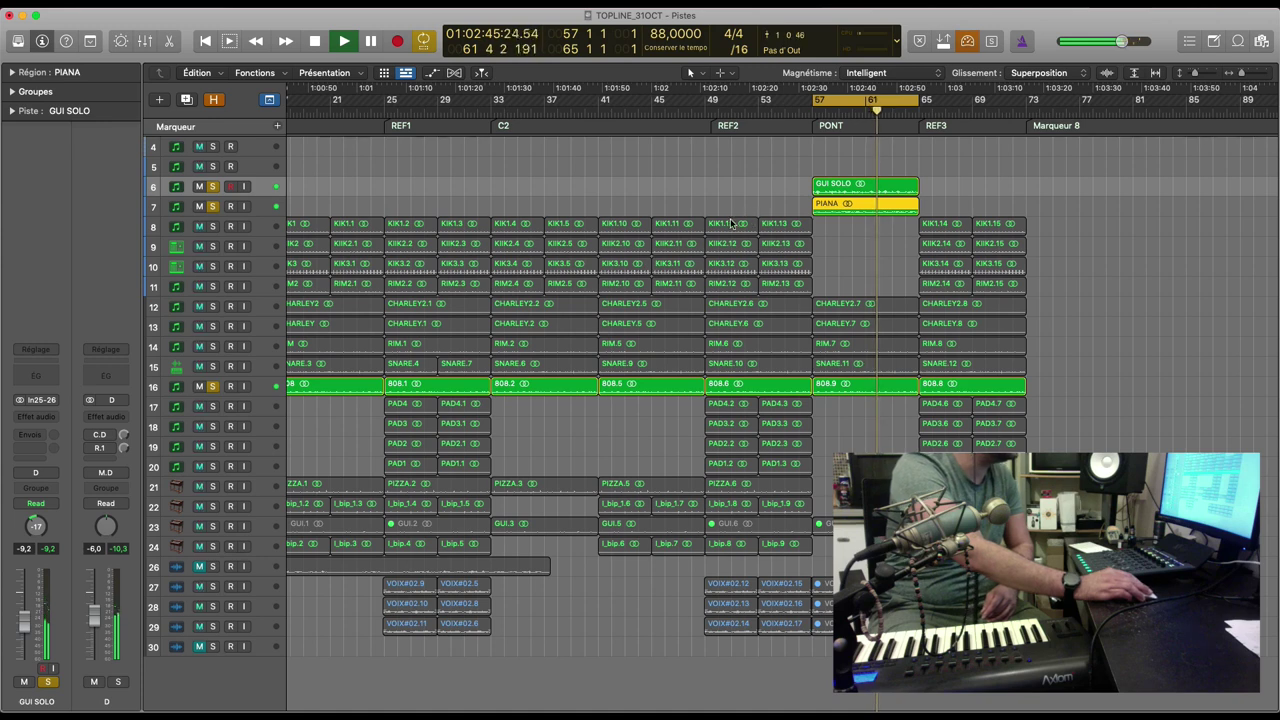
Step: Solo and select track 4, open its Massive instrument, and audition the Noizy 303 and T-bee (overdrive) presets
click(212, 146)
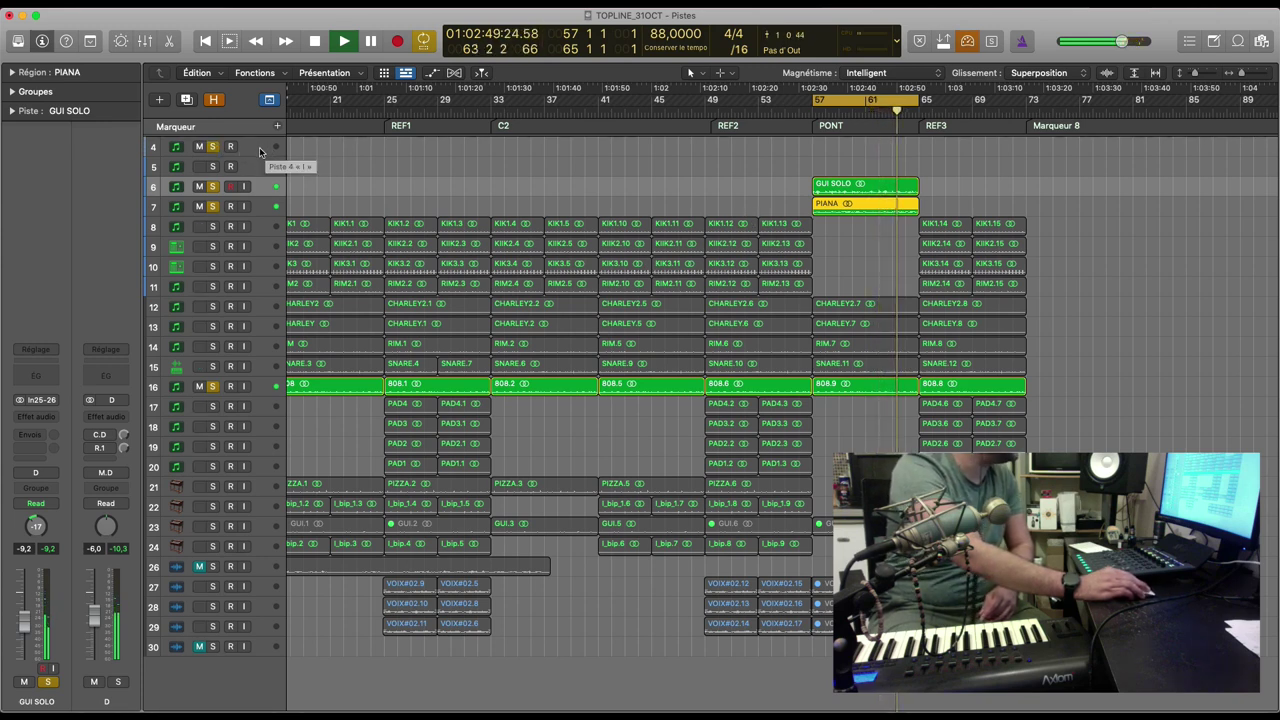
click(260, 151)
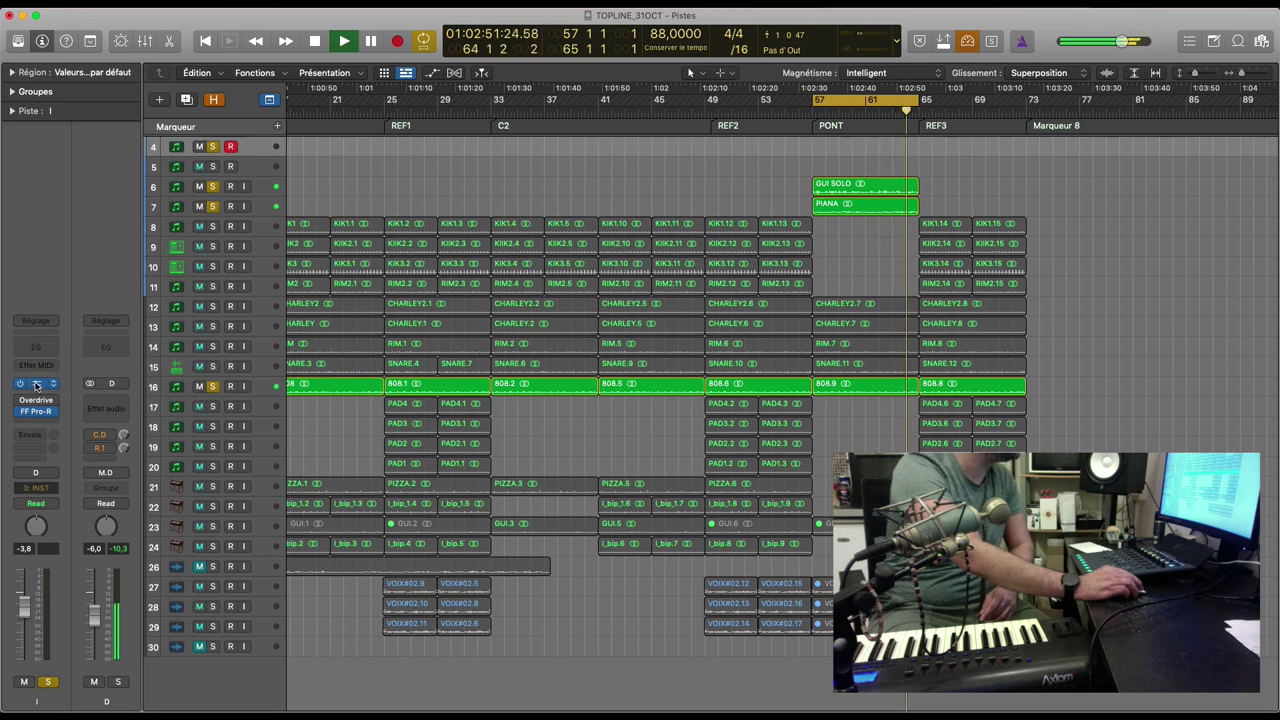
key(v)
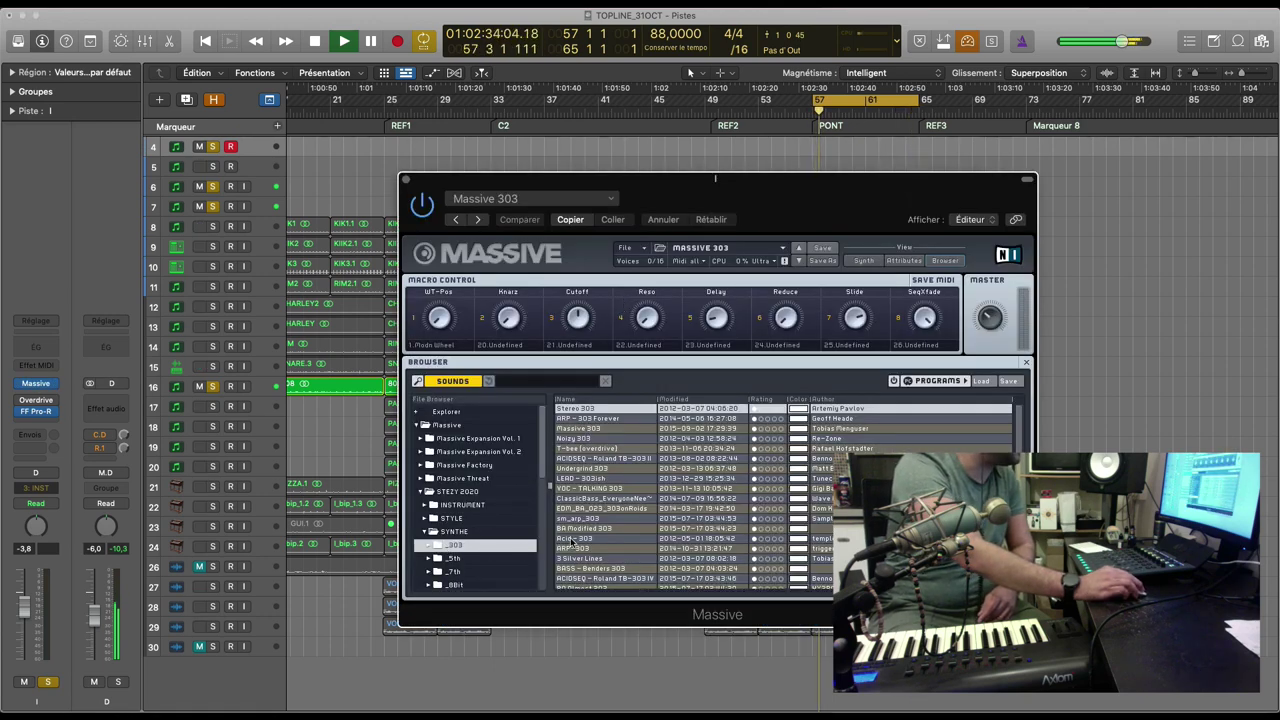
click(800, 261)
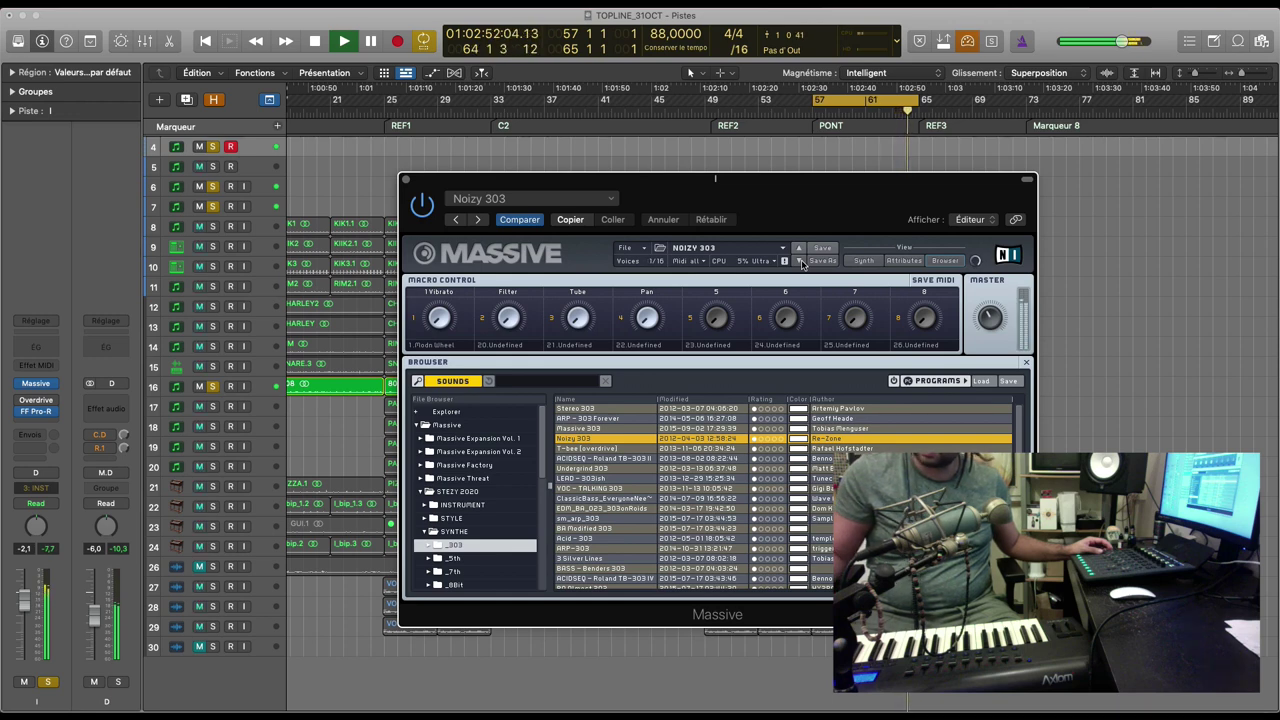
click(800, 261)
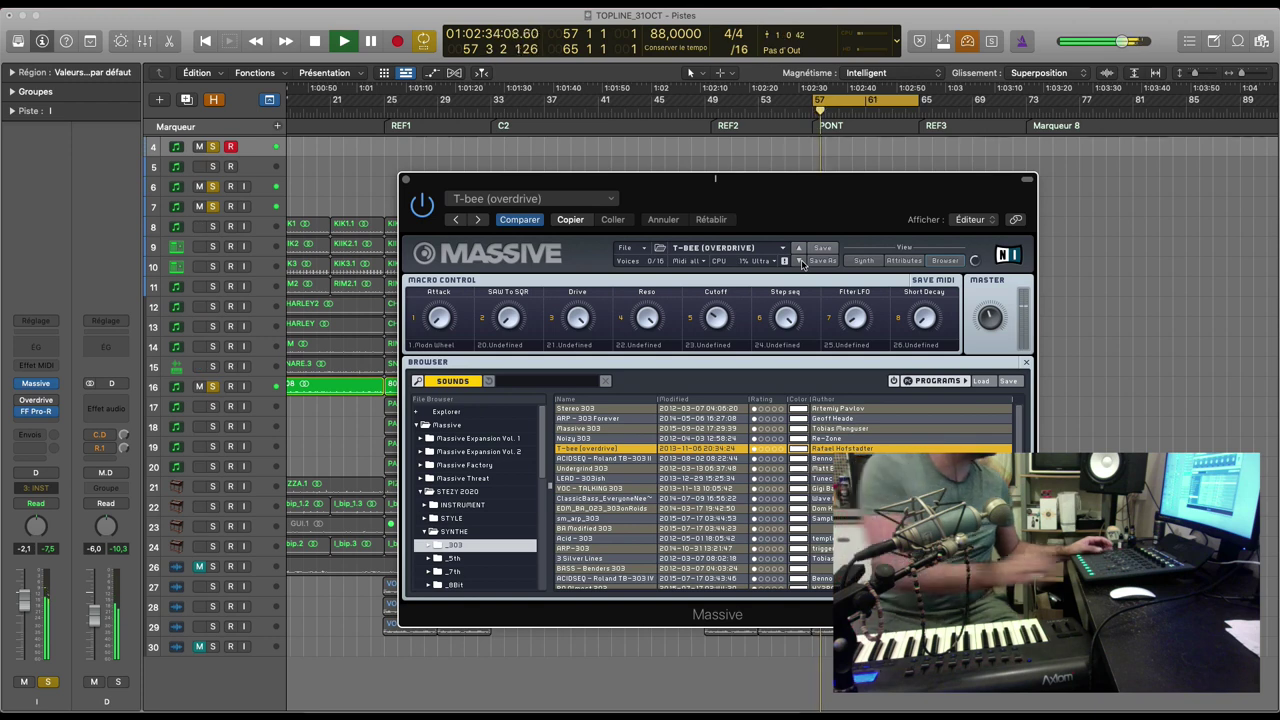
Step: Replace the instrument on track 4 with a fresh mono Massive and load its T-bee (overdrive) preset
click(55, 388)
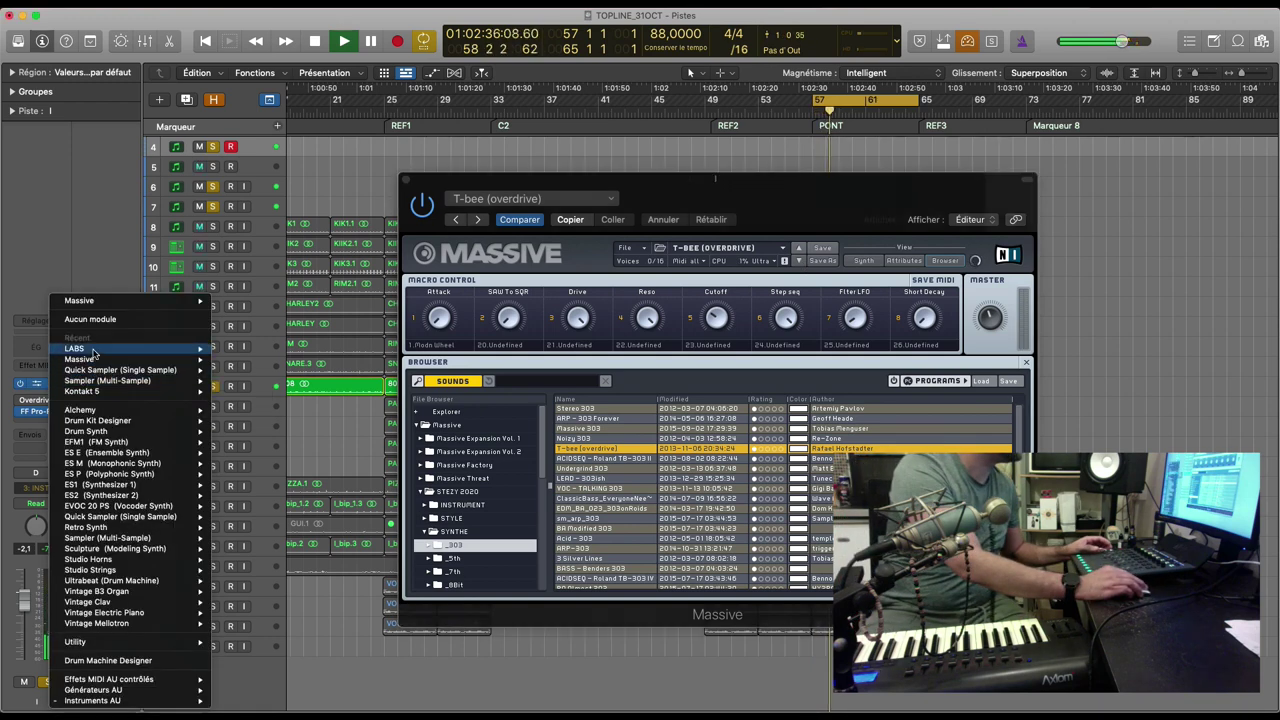
key(Escape)
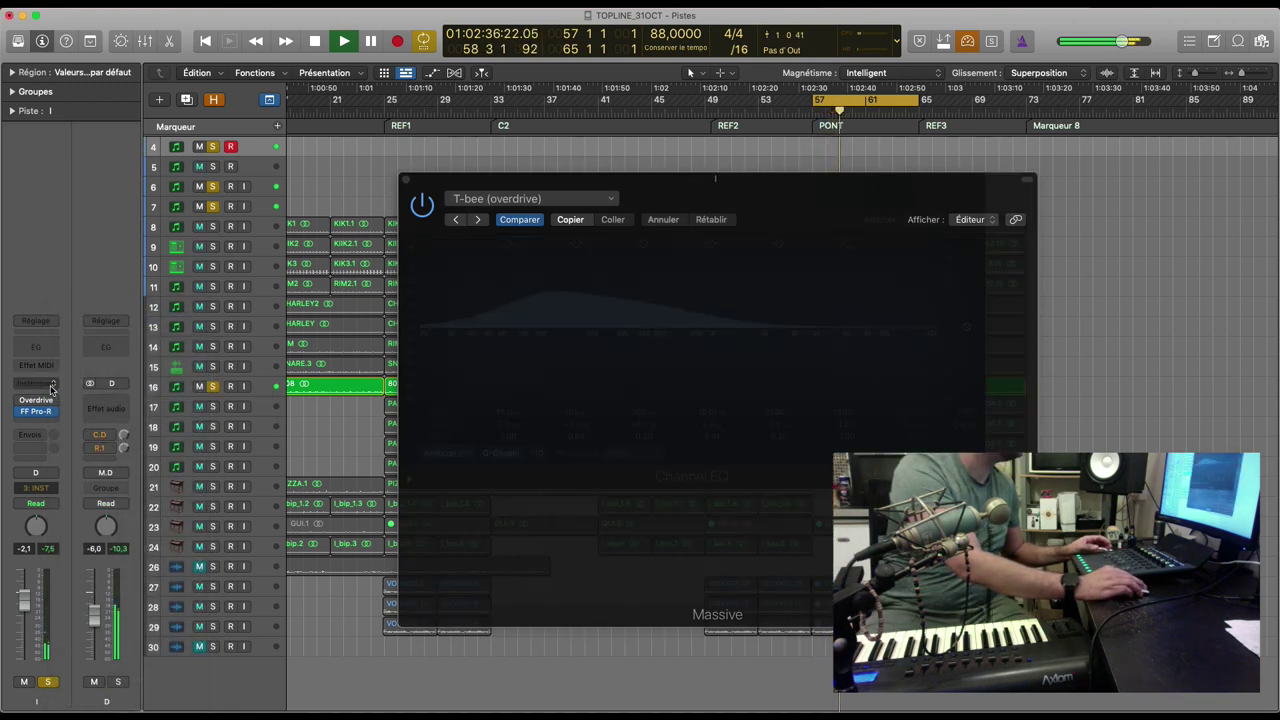
click(55, 388)
mouse_move(70, 428)
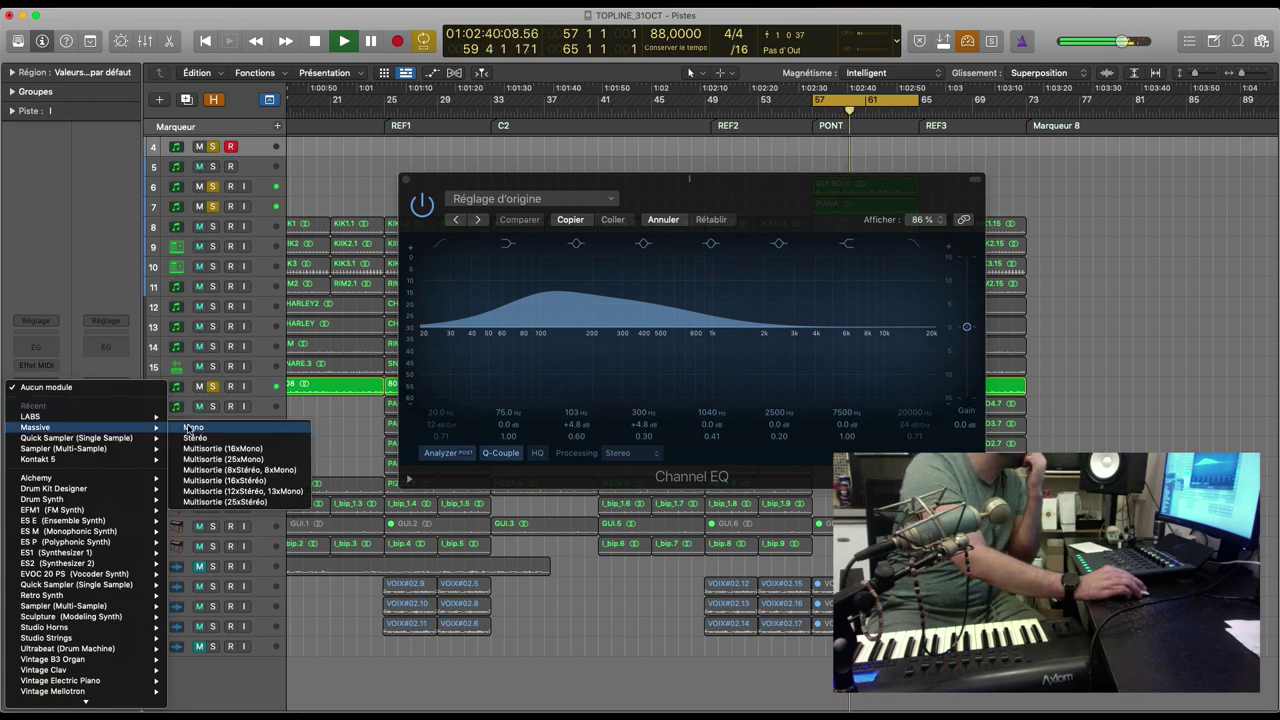
click(195, 428)
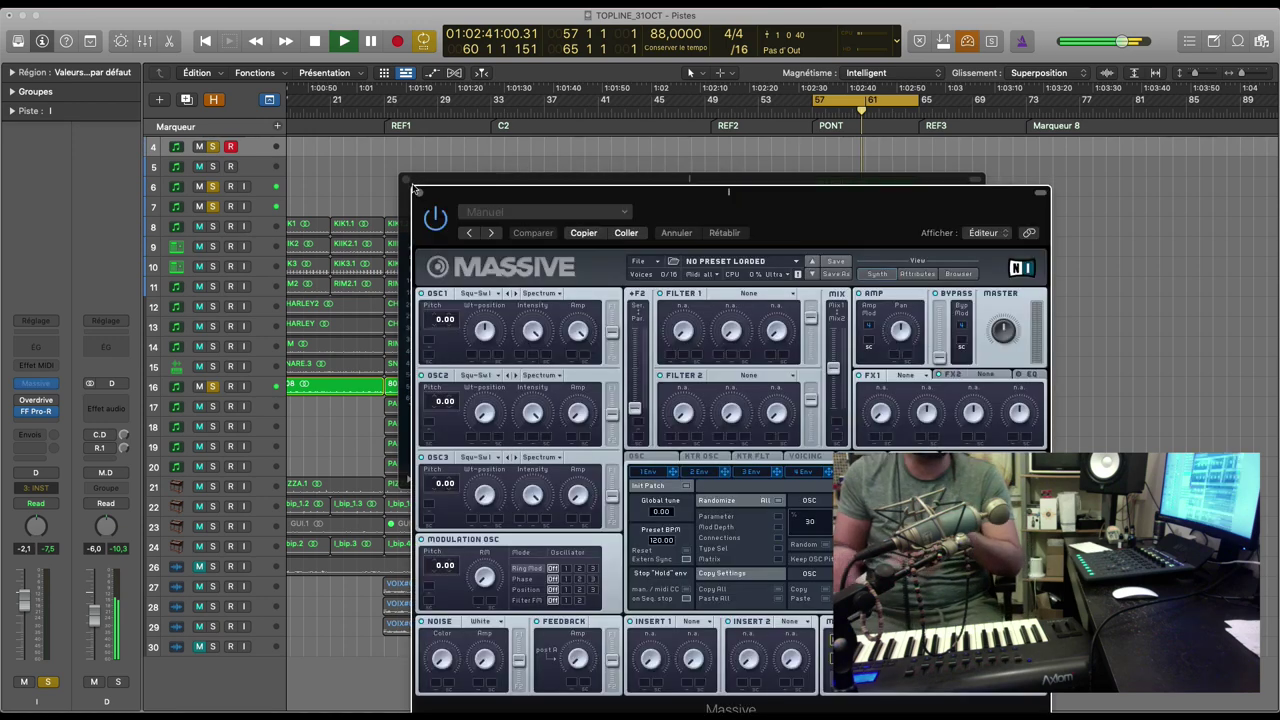
click(958, 273)
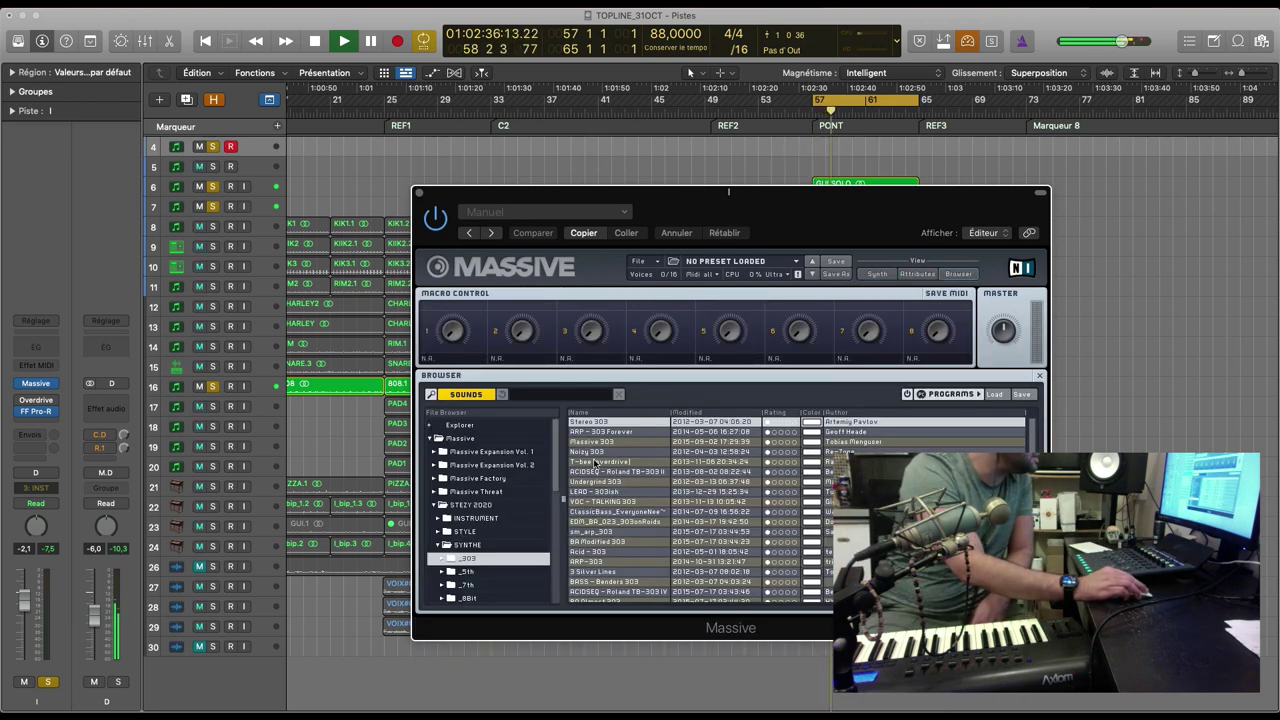
click(600, 462)
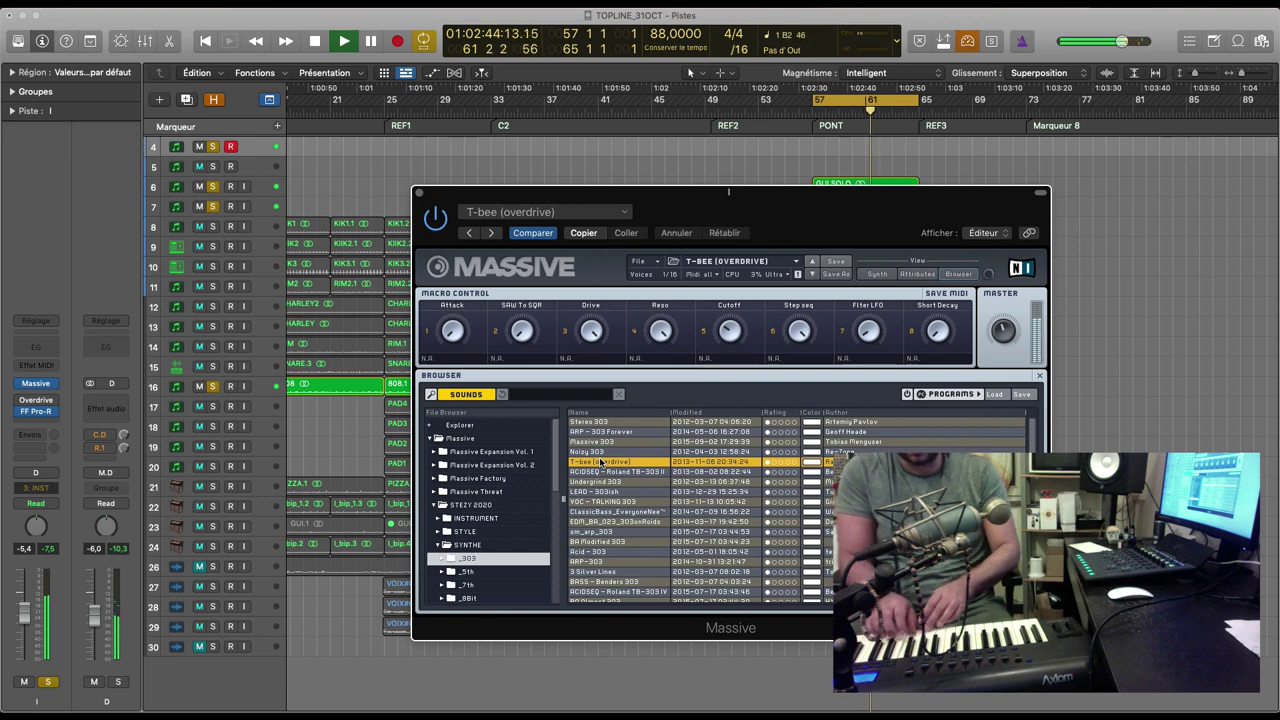
Step: Audition the following _303 presets in Massive, including LEAD - 303ish and VOC - TALKING 303, up to EDM_BA_023_303onRoids
click(813, 275)
click(813, 275)
click(813, 275)
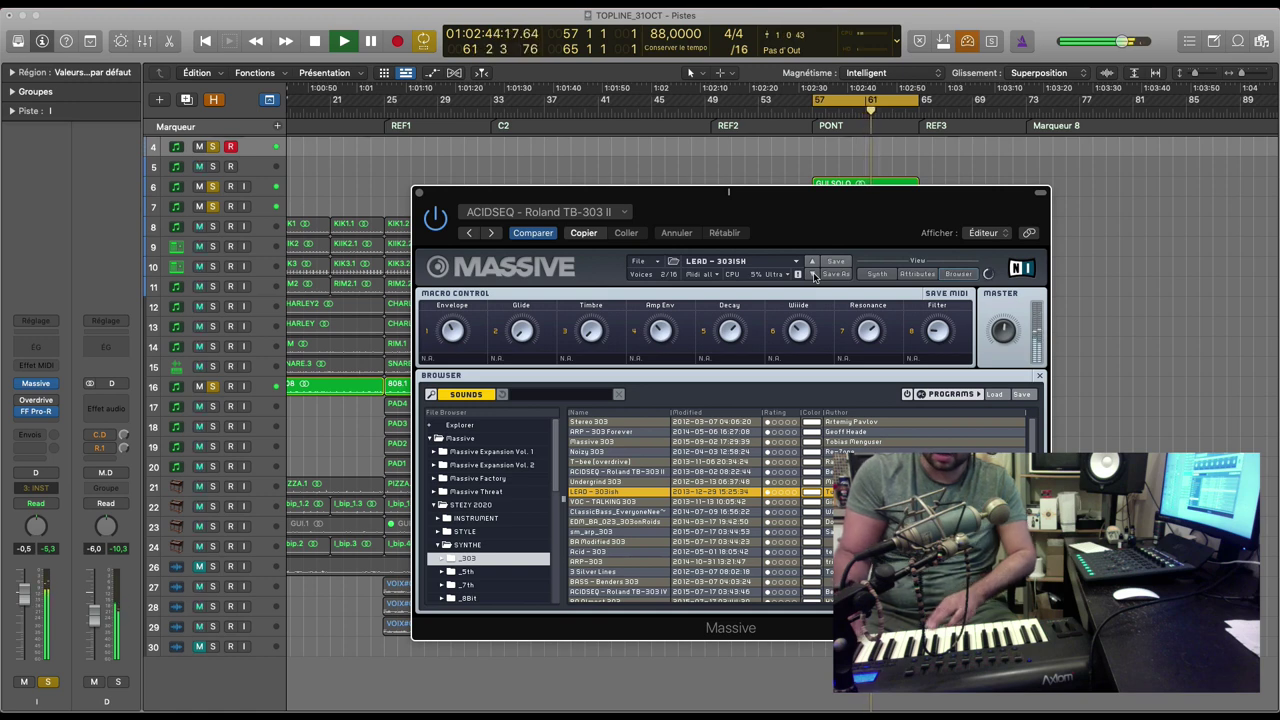
click(813, 275)
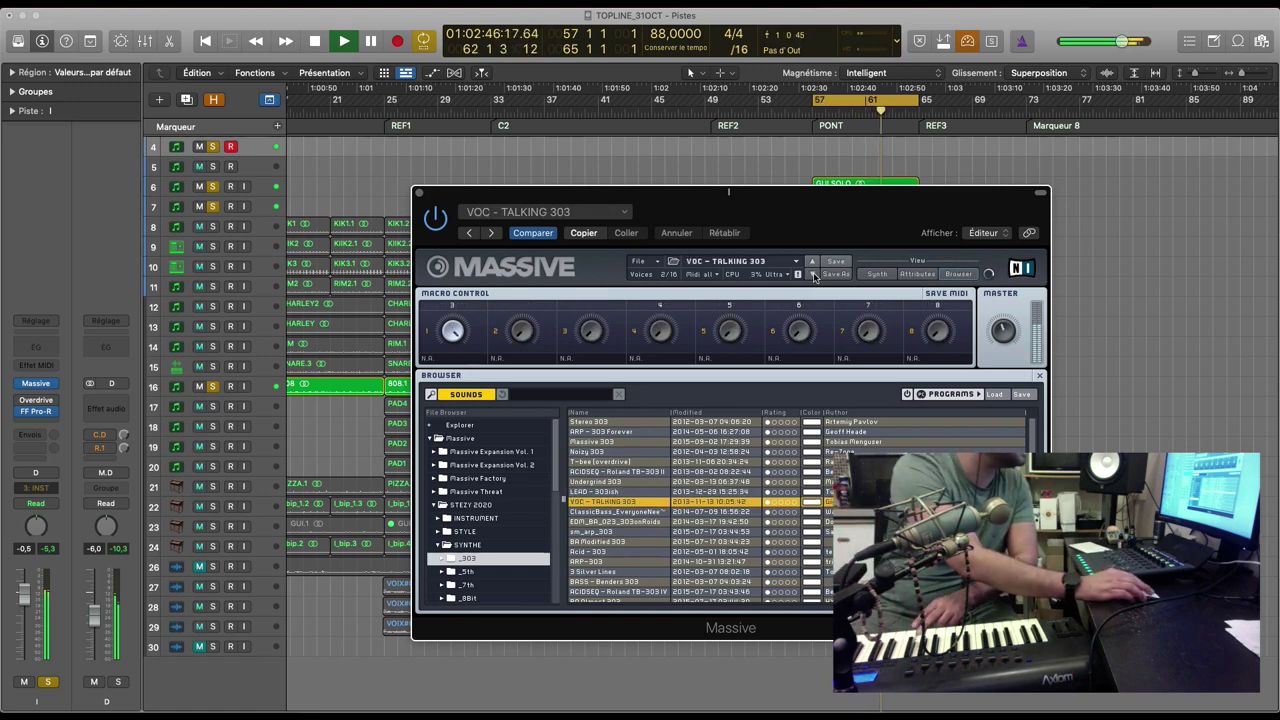
click(813, 275)
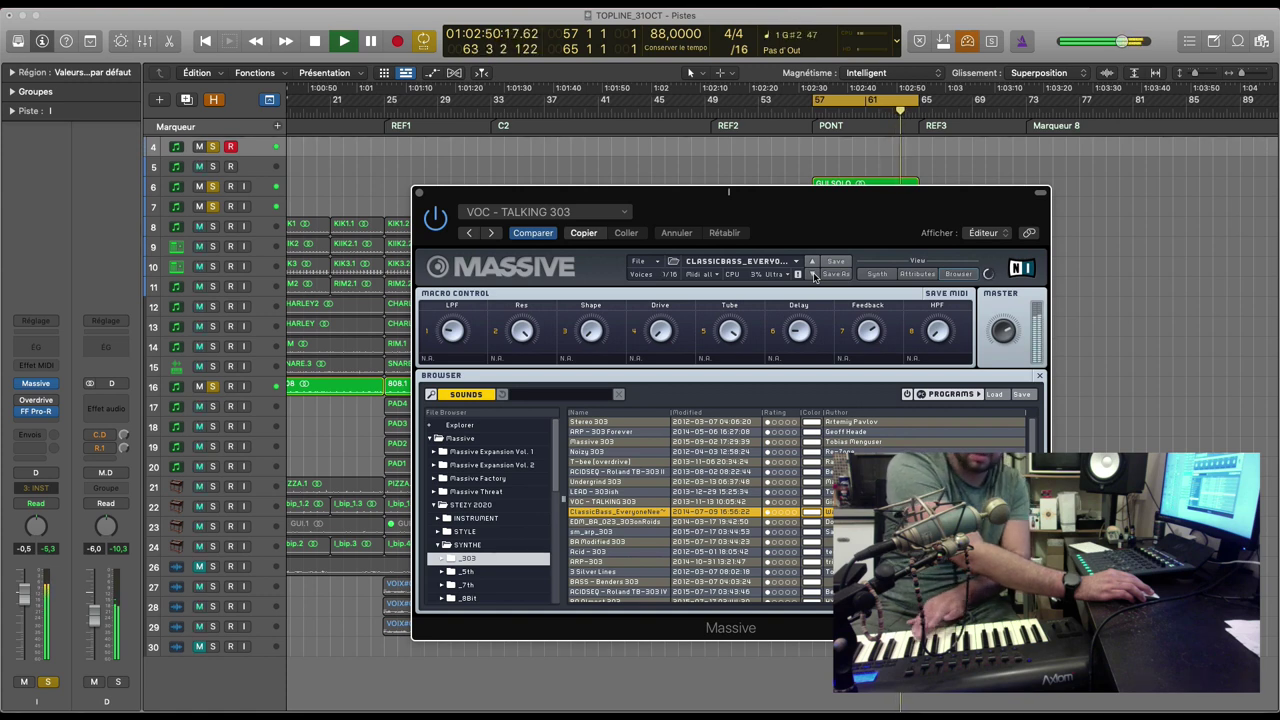
click(813, 275)
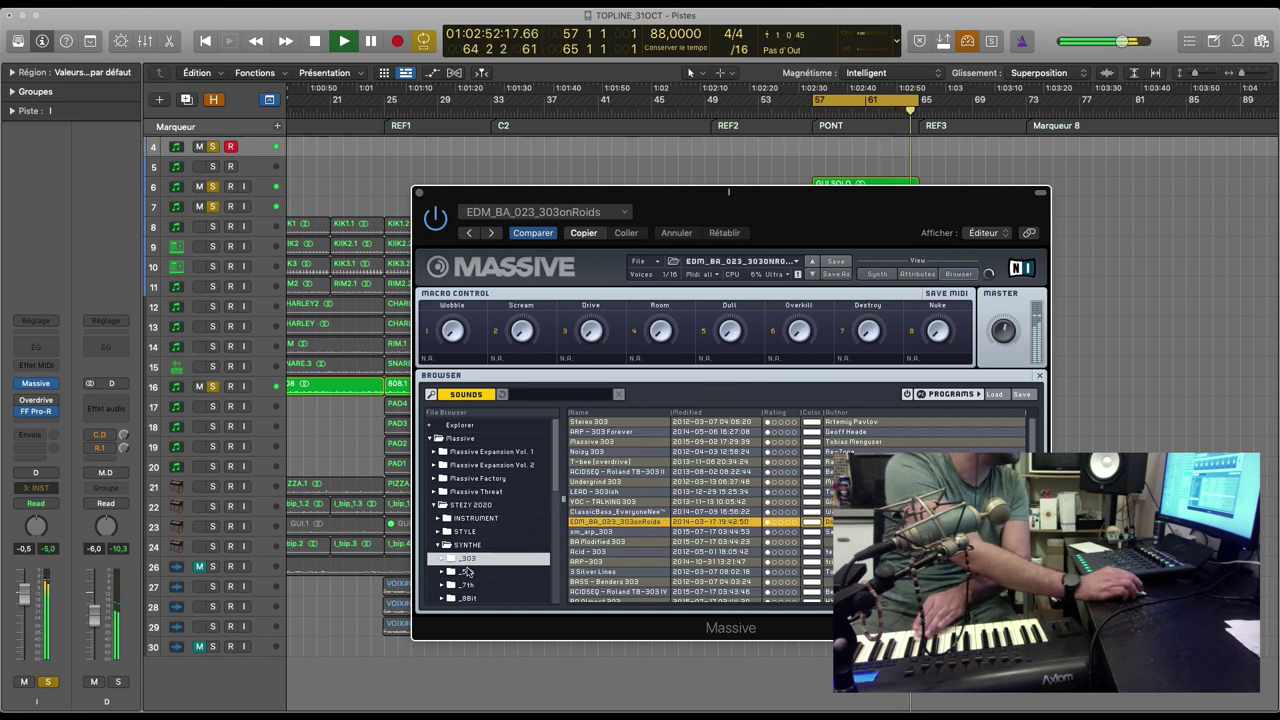
Step: Load SYN May The 5th Be With You from Massive's _5th folder, close the instrument window and stop playback
click(490, 571)
click(620, 452)
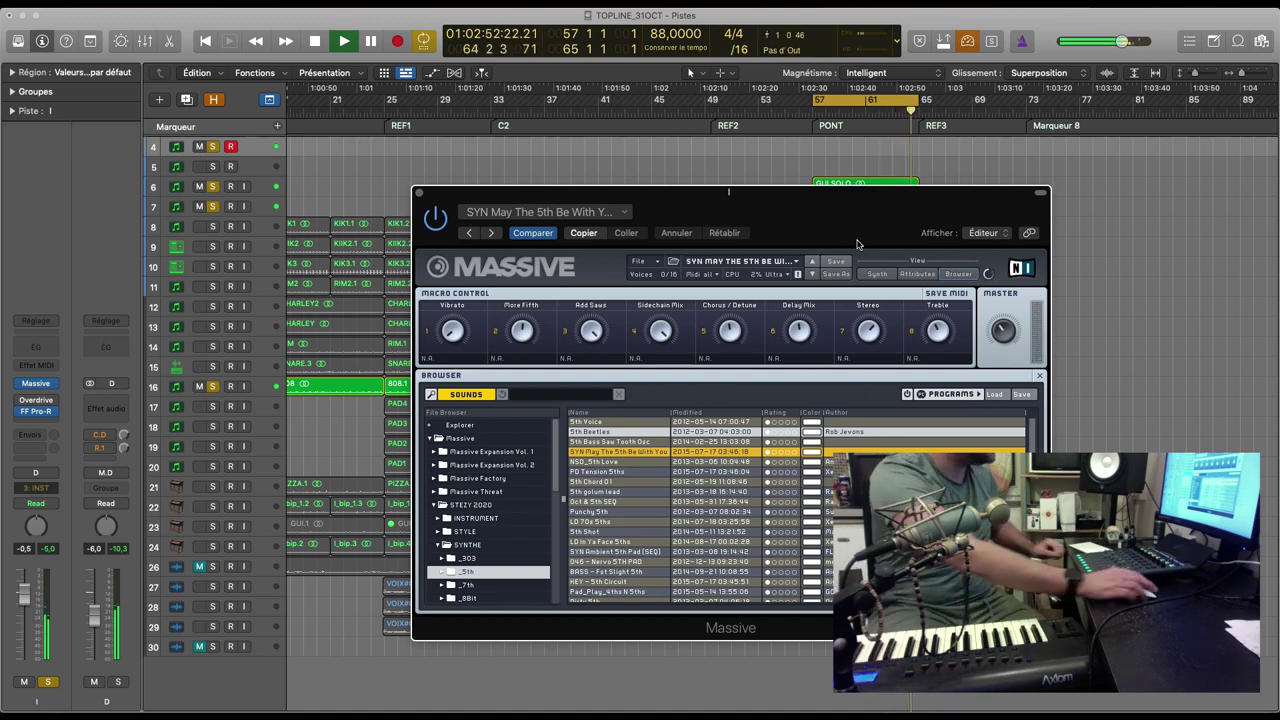
key(super+w)
key(space)
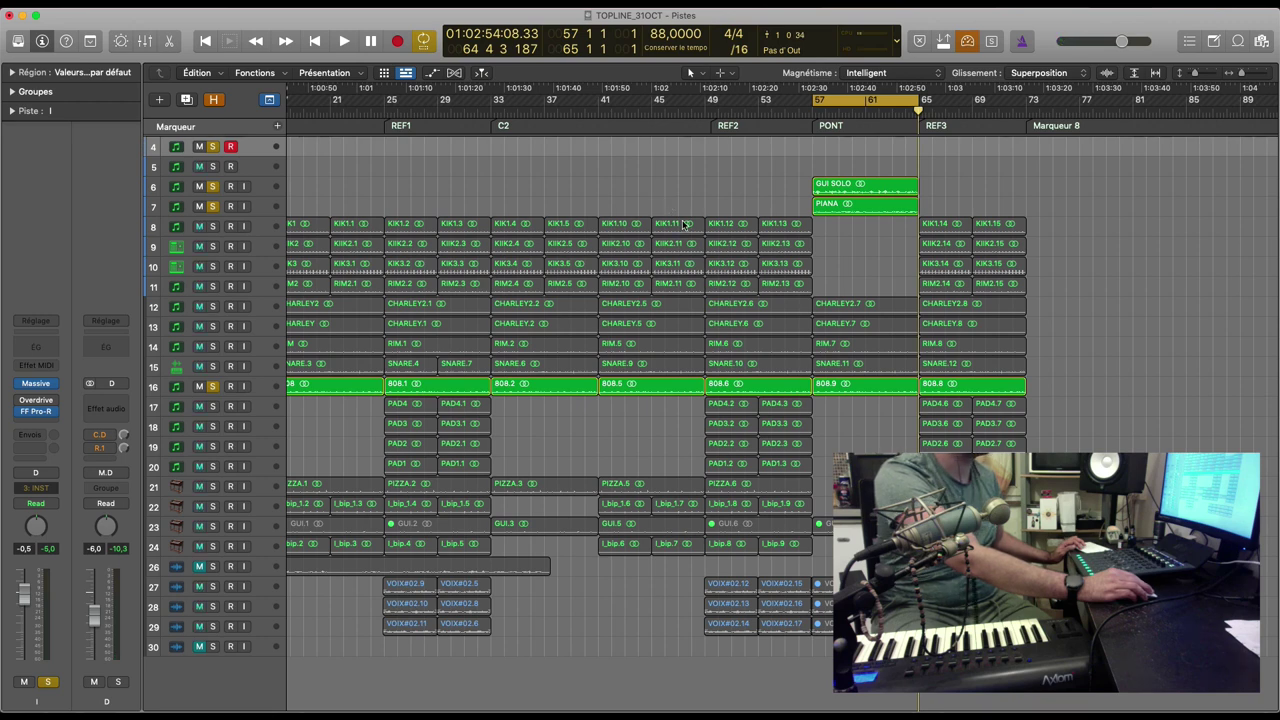
Step: Restart playback of the PONT loop and switch to the Console mixer with the Auto-Tune insert
key(space)
mouse_move(545, 695)
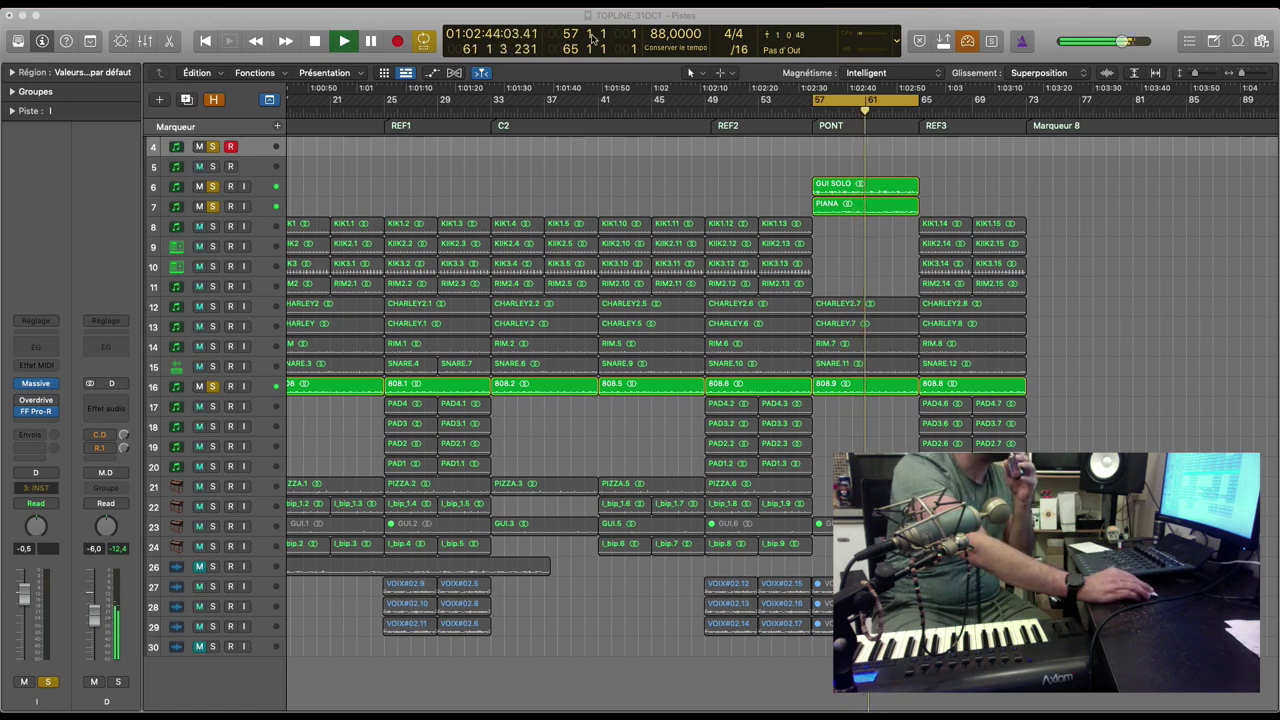
key(super+Tab)
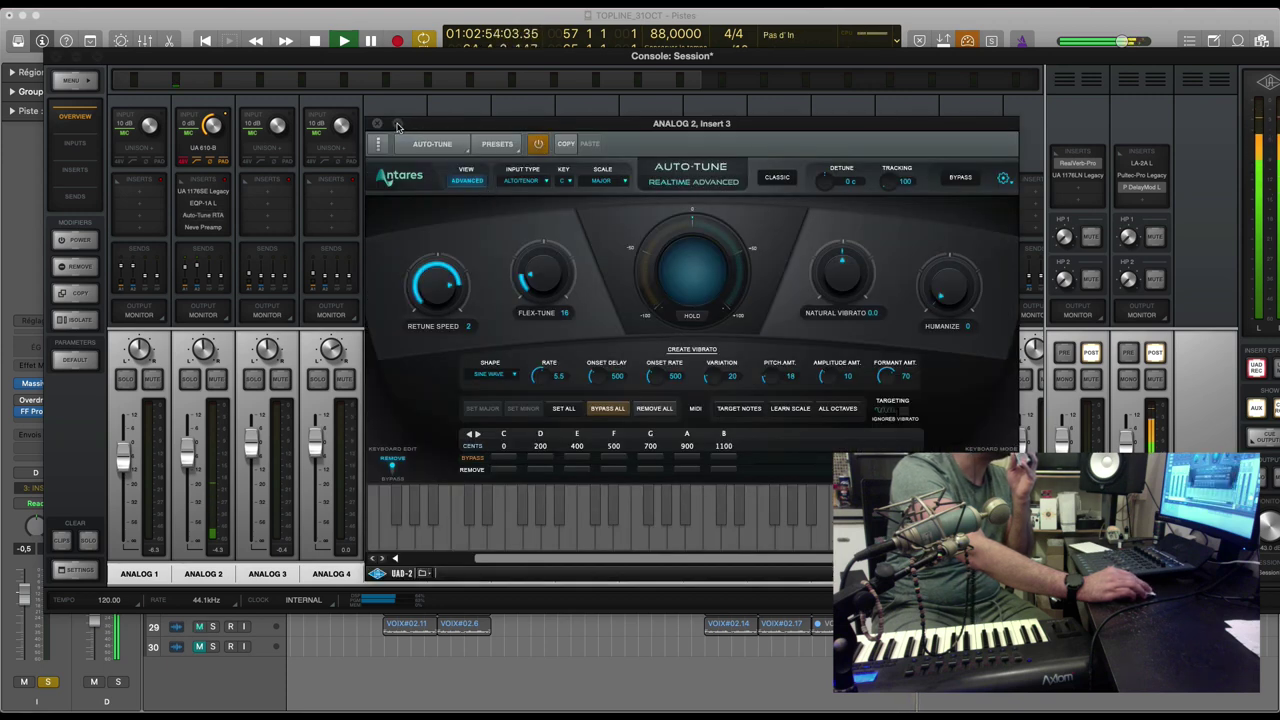
Step: Close the Auto-Tune window and the system monitor pop-up, and switch on the P DelayMod L insert on AUX 2
key(super+w)
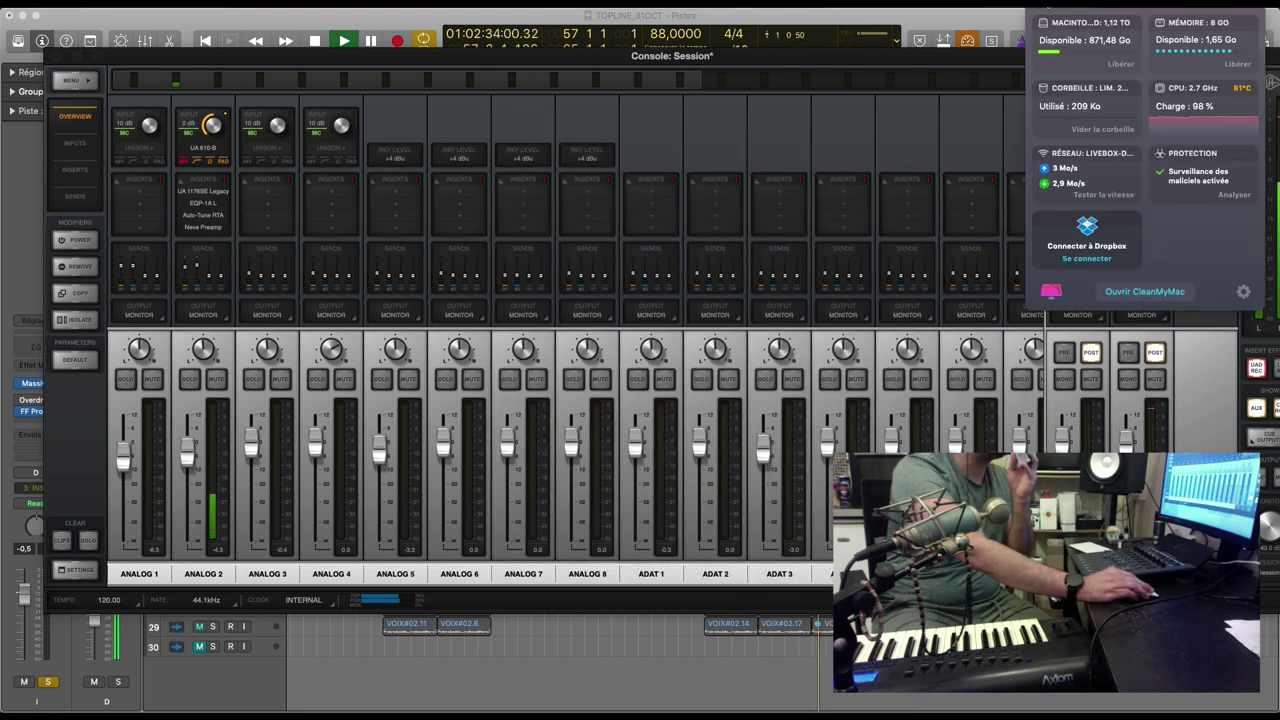
click(1048, 8)
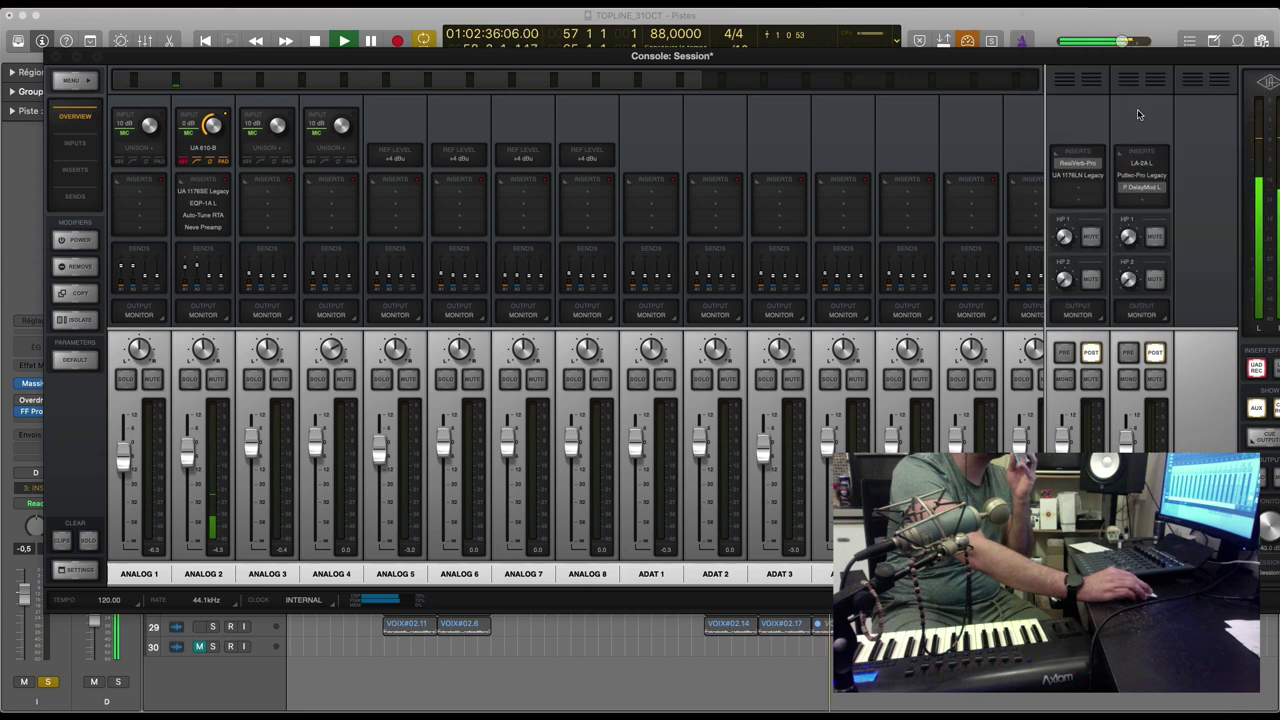
click(1141, 188)
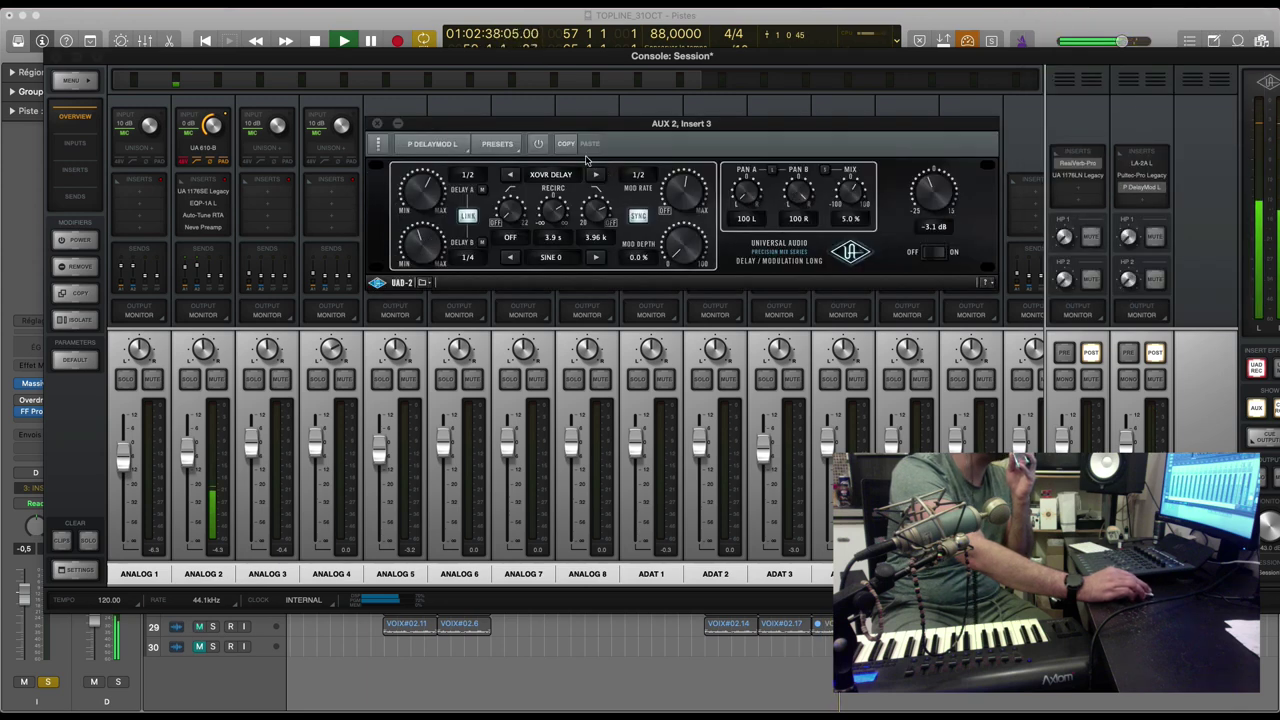
click(539, 144)
click(377, 124)
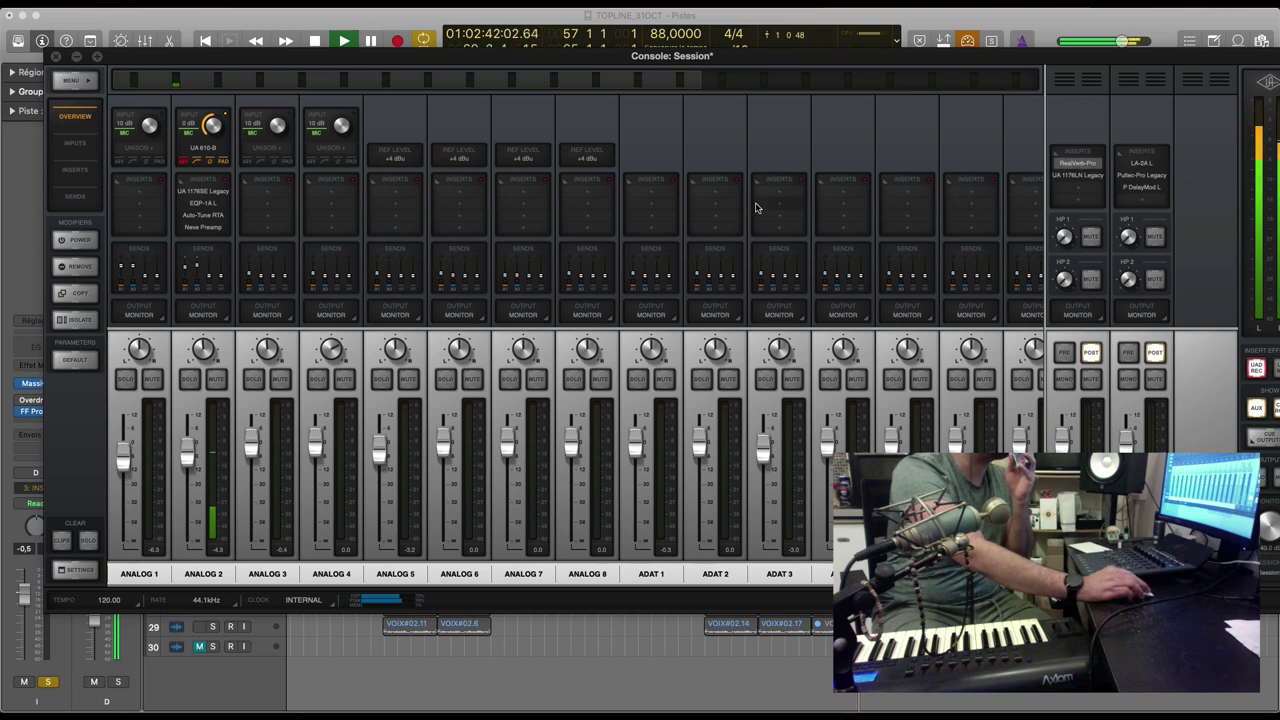
Step: Switch on the RealVerb-Pro insert on AUX 1 and put the Console window away
click(1080, 164)
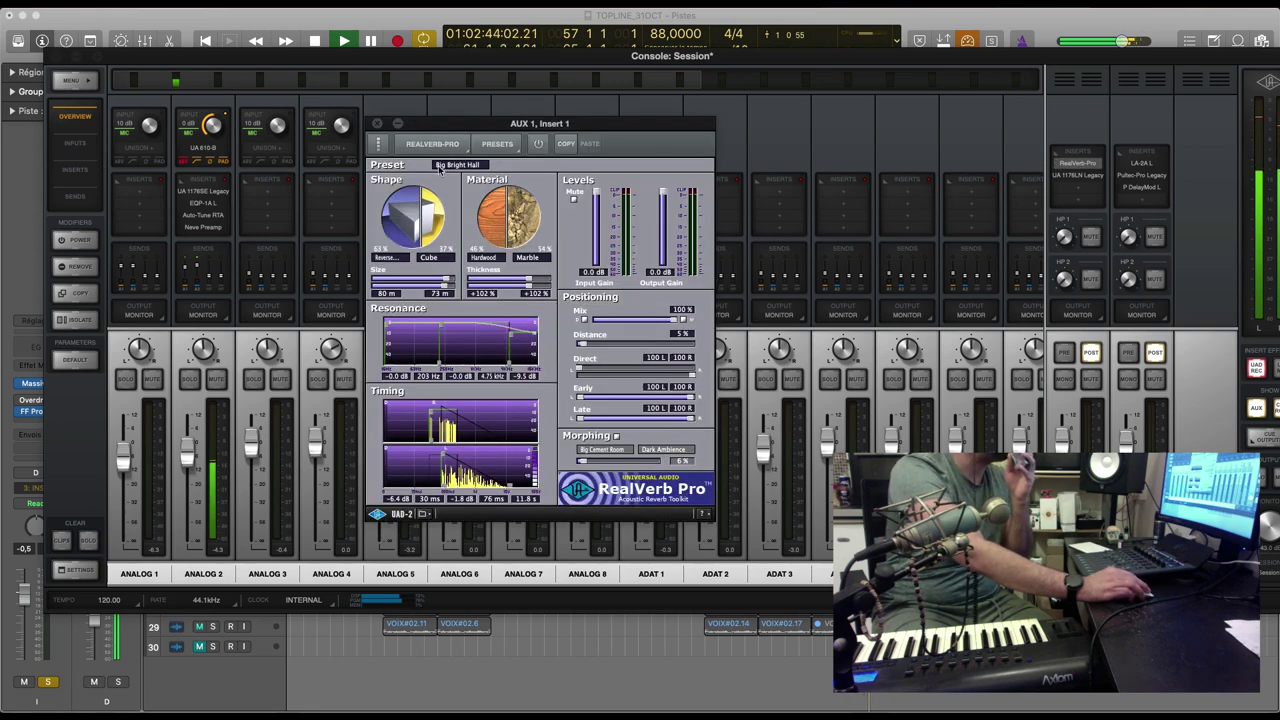
click(377, 123)
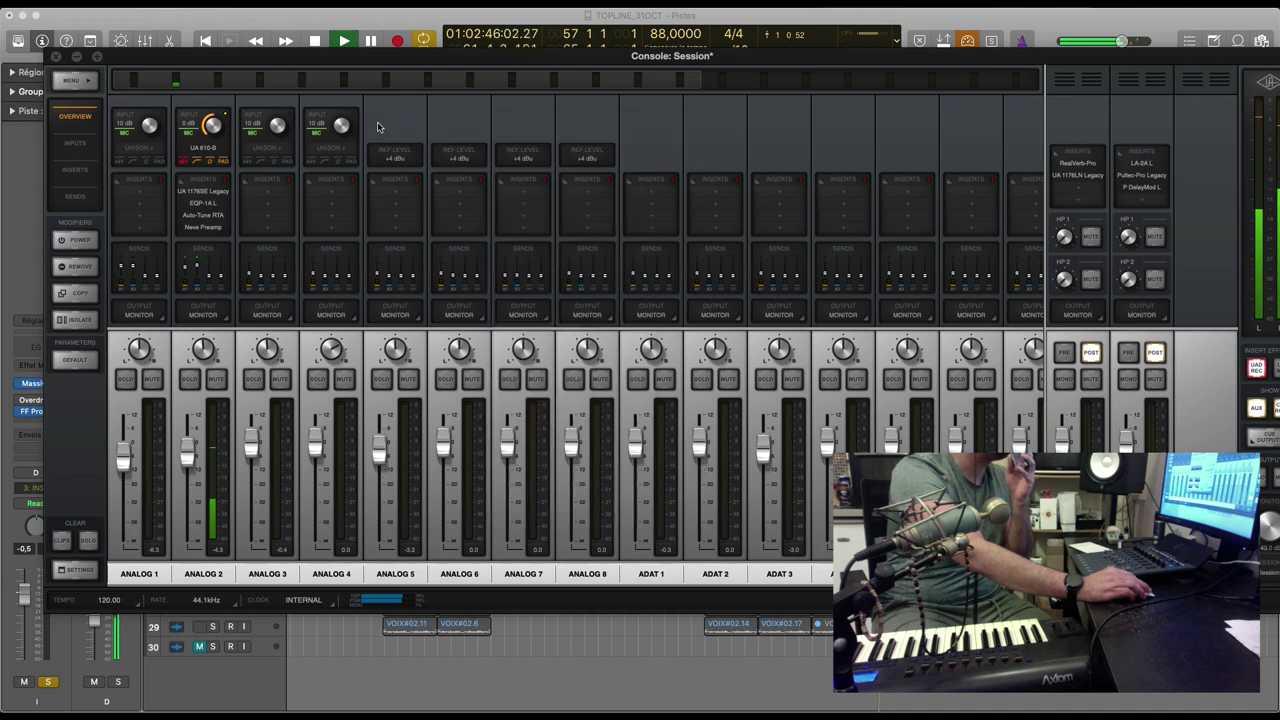
click(77, 58)
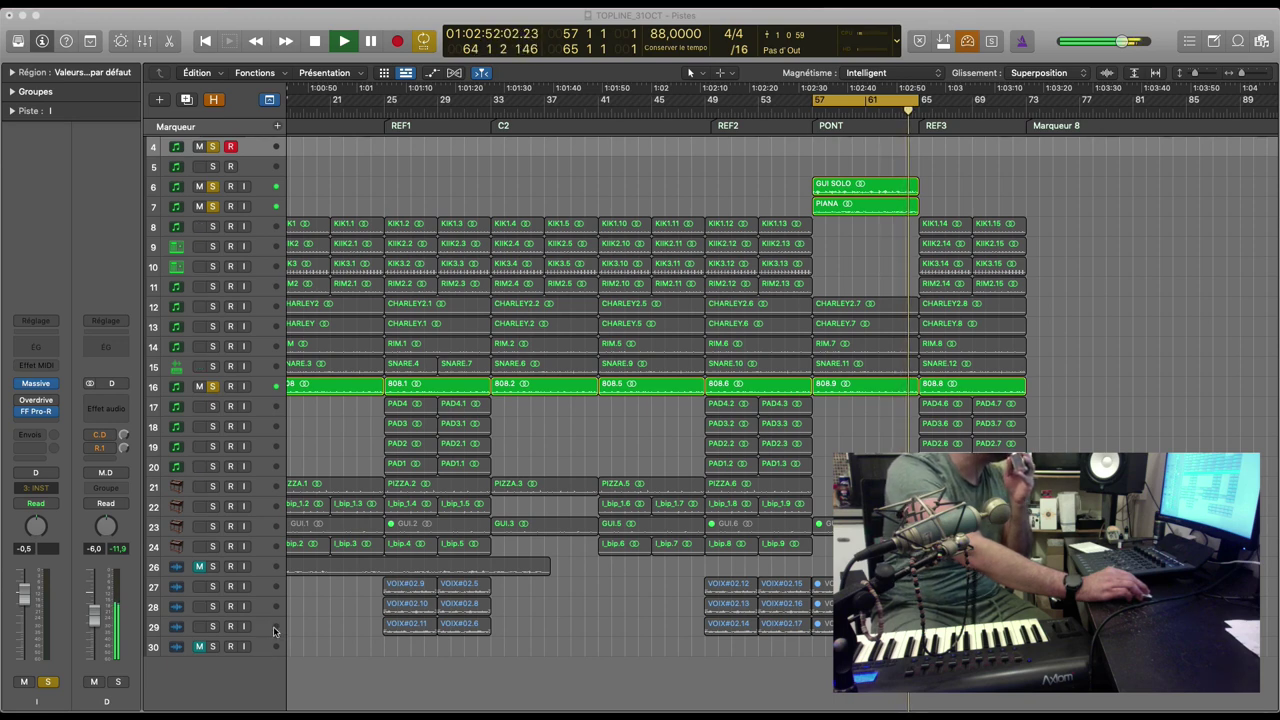
Step: Duplicate vocal track 29 and set the loop range to the GUI SOLO and PIANA regions in the PONT section
key(super+d)
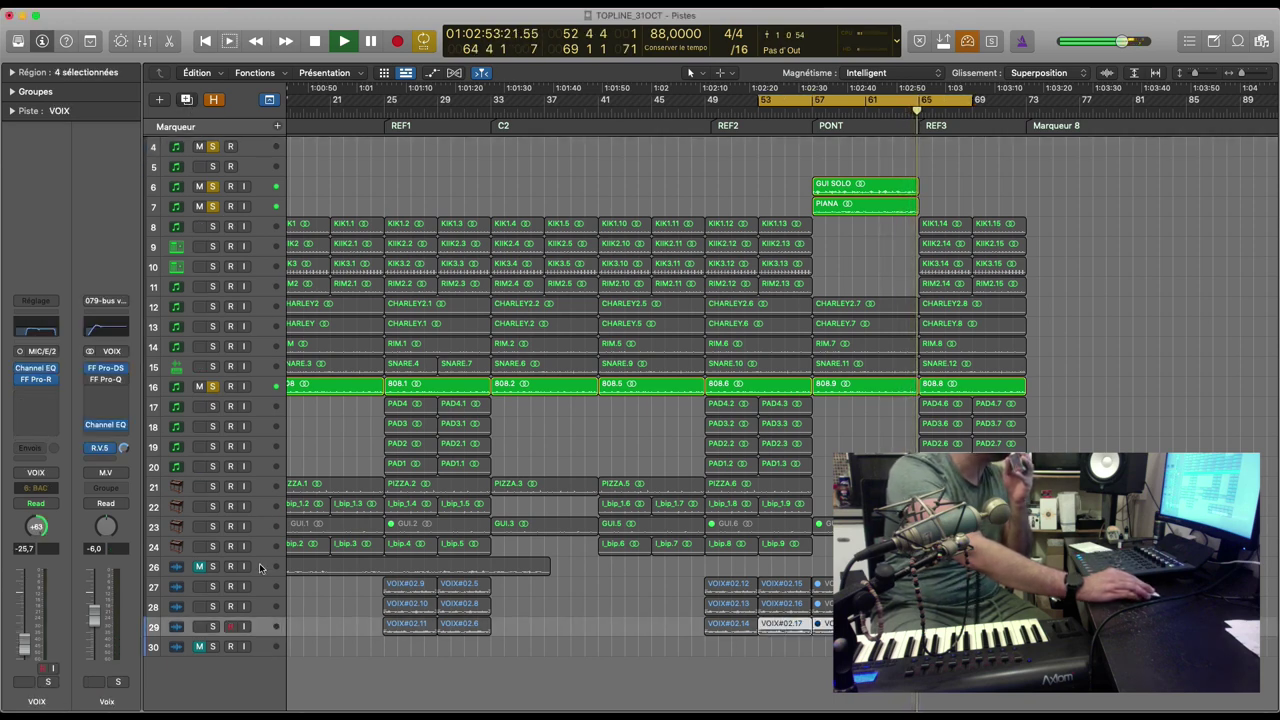
click(237, 655)
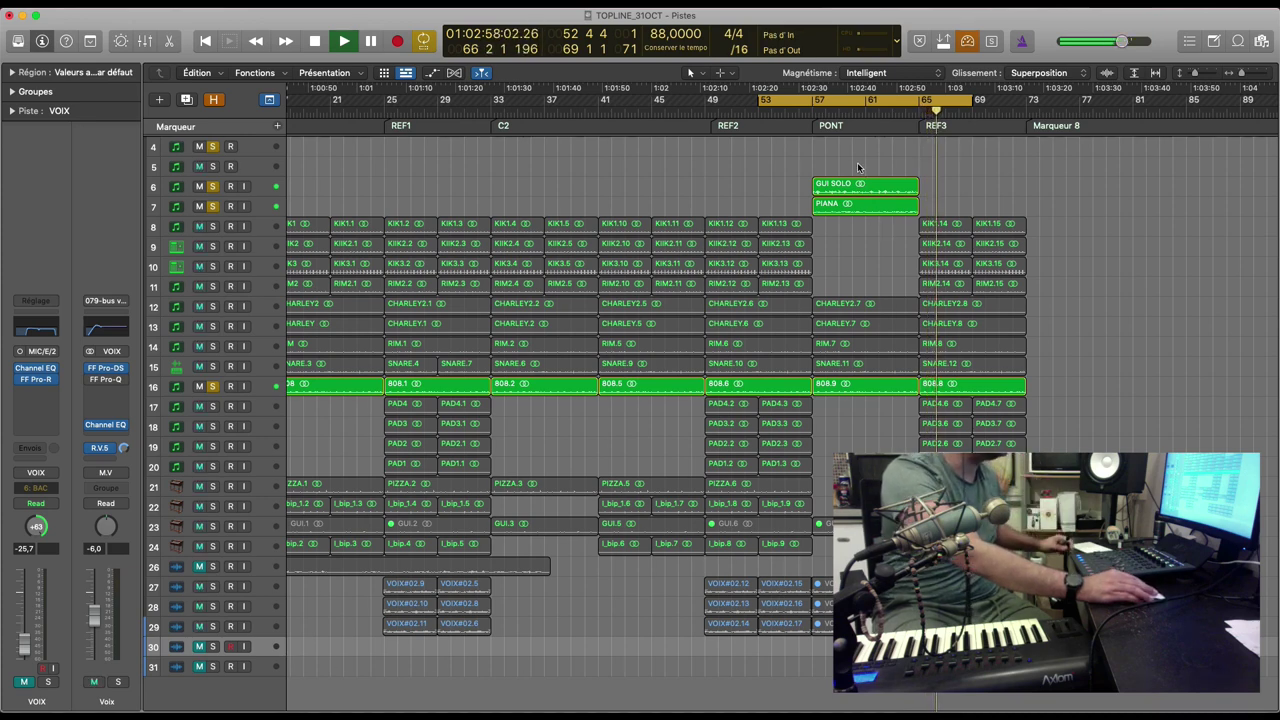
drag(857, 162, 886, 235)
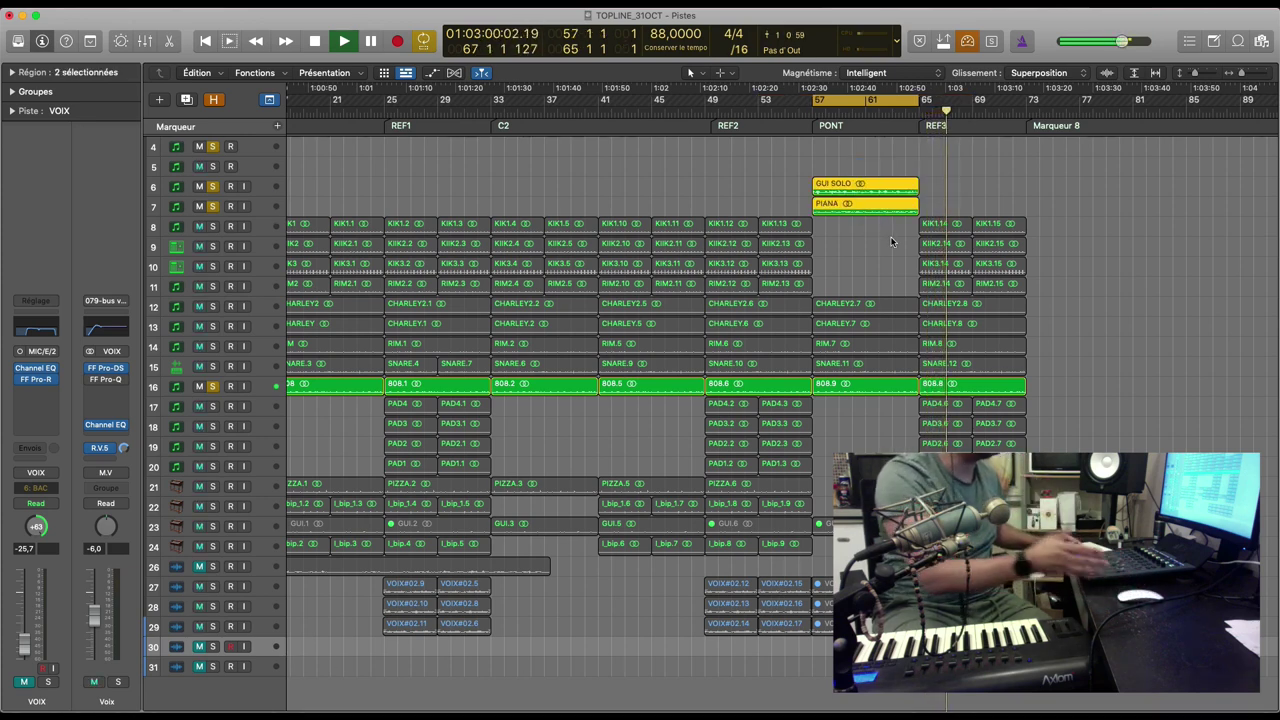
key(shift+Return)
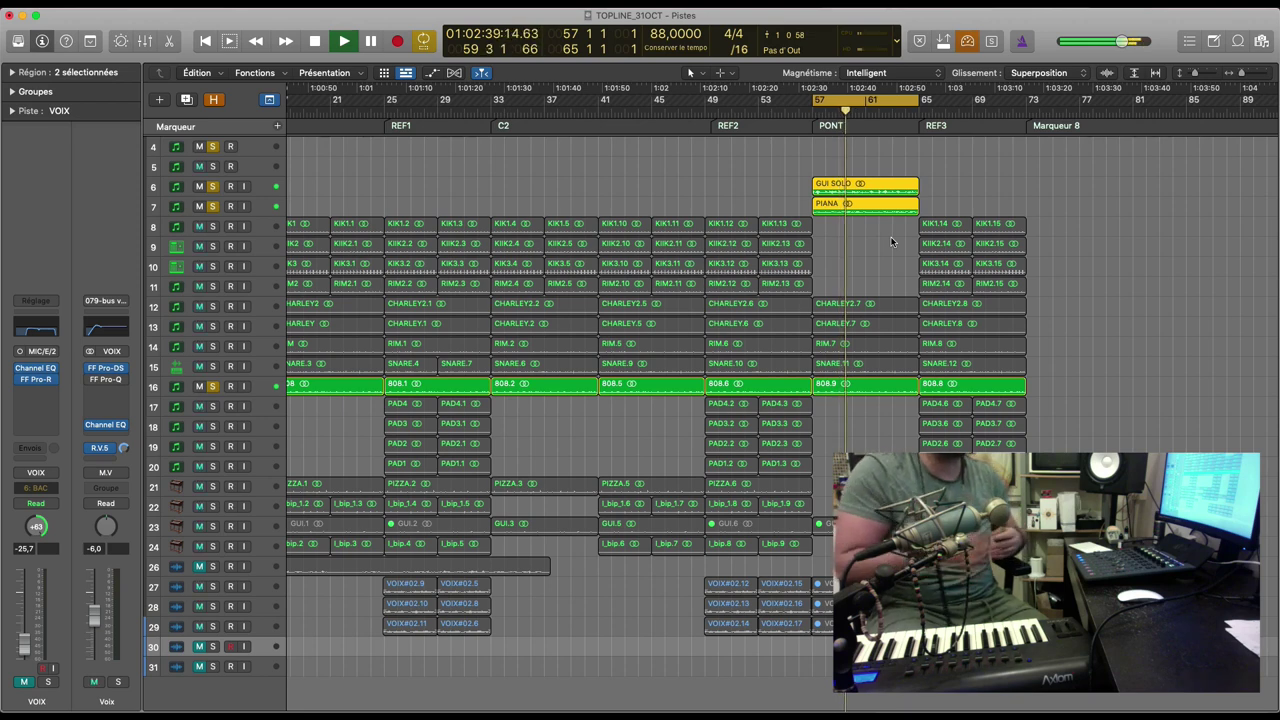
key(space)
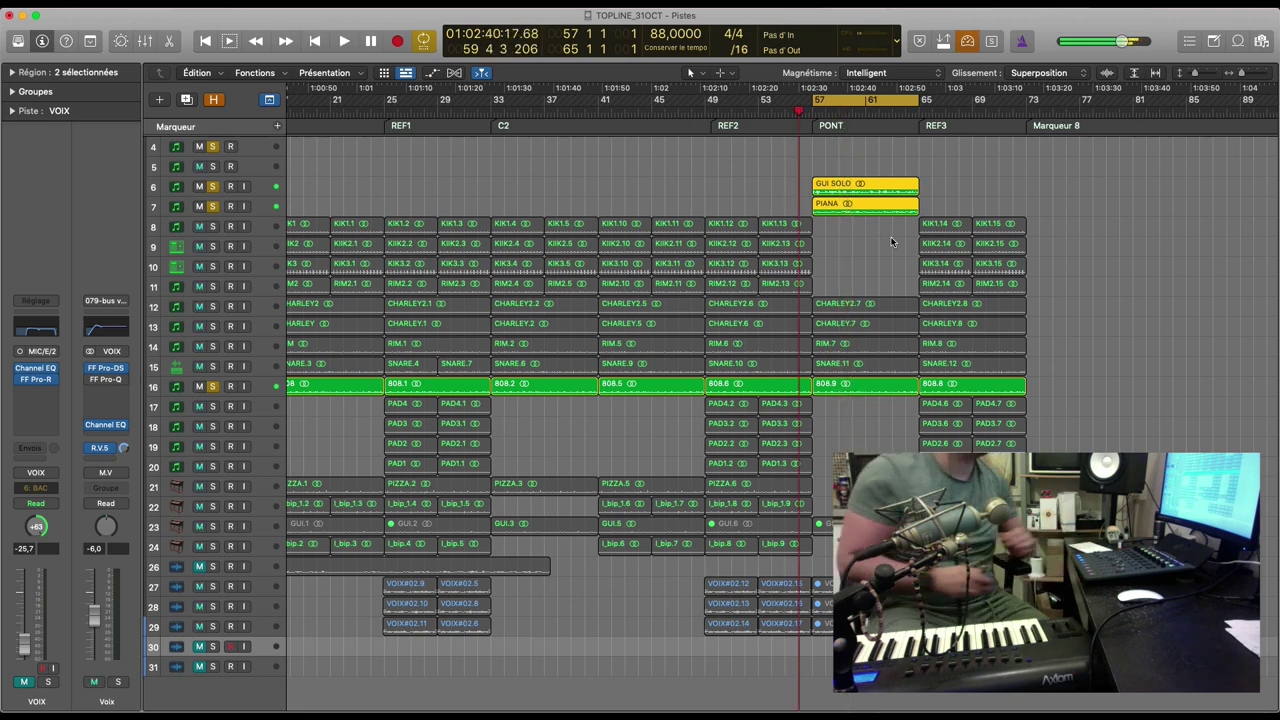
Step: Record a vocal take on track 30 over the PONT section and play it back with the track unmuted and soloed
key(r)
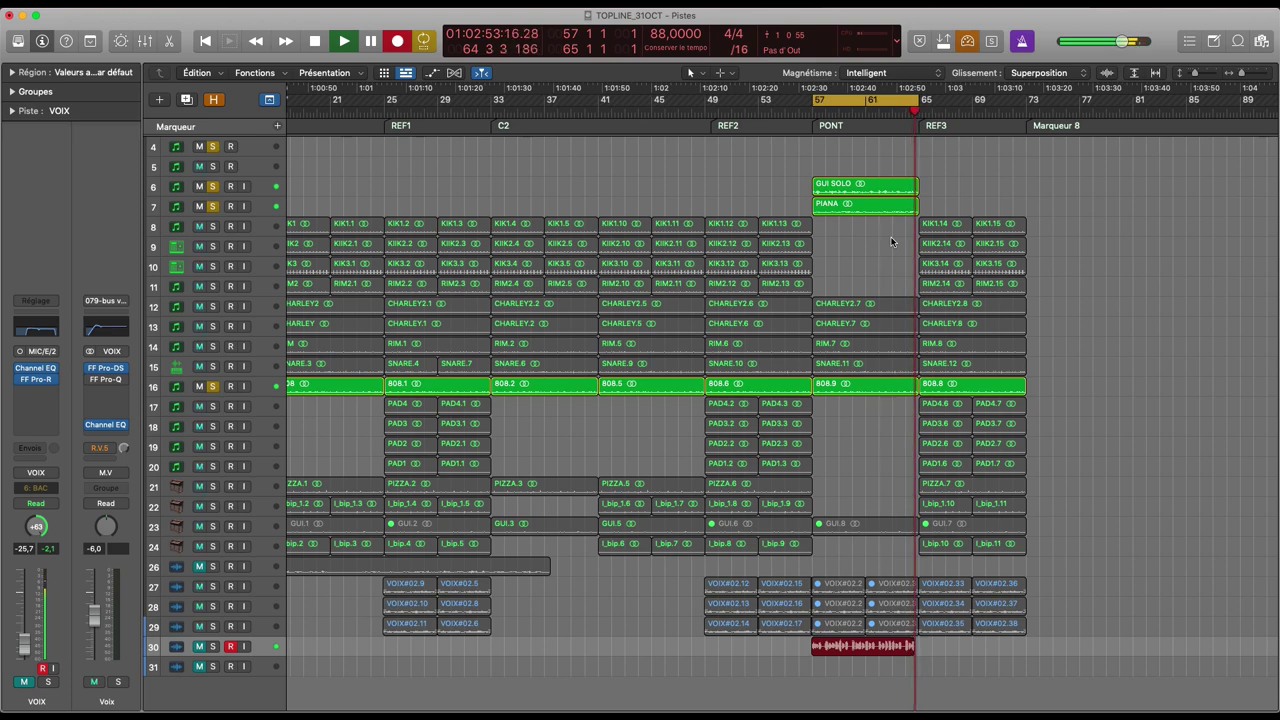
key(space)
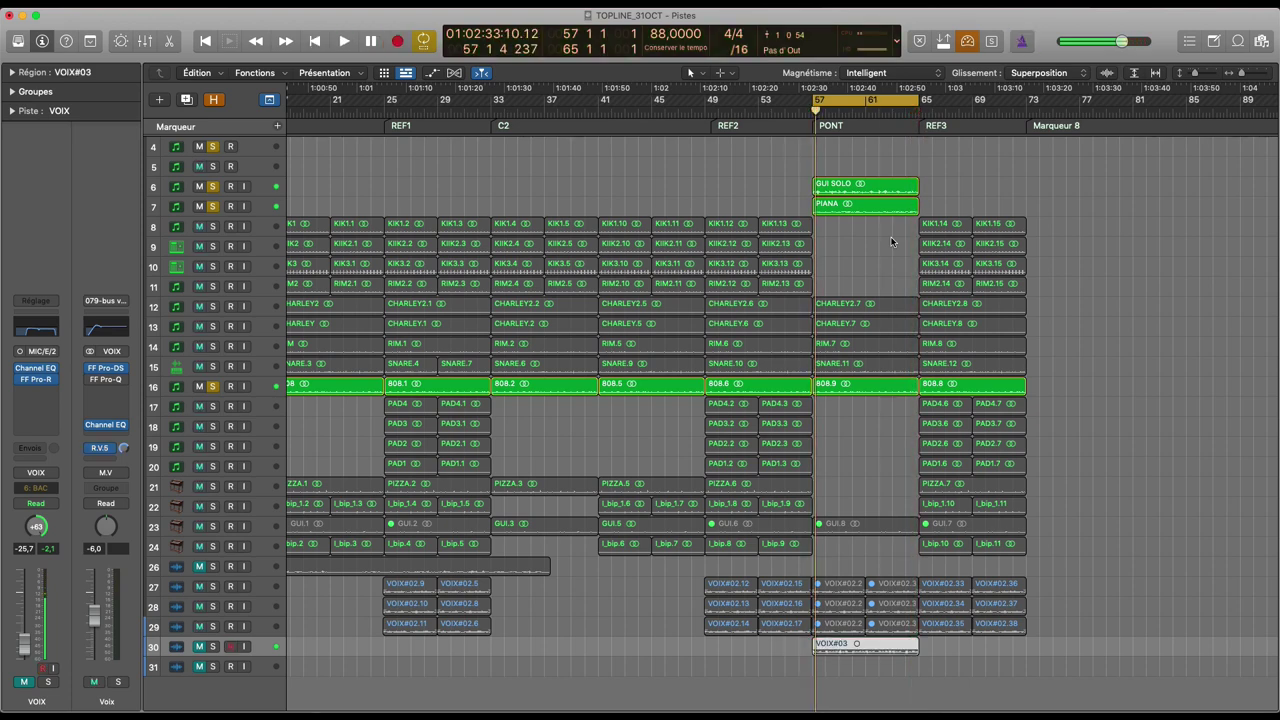
key(space)
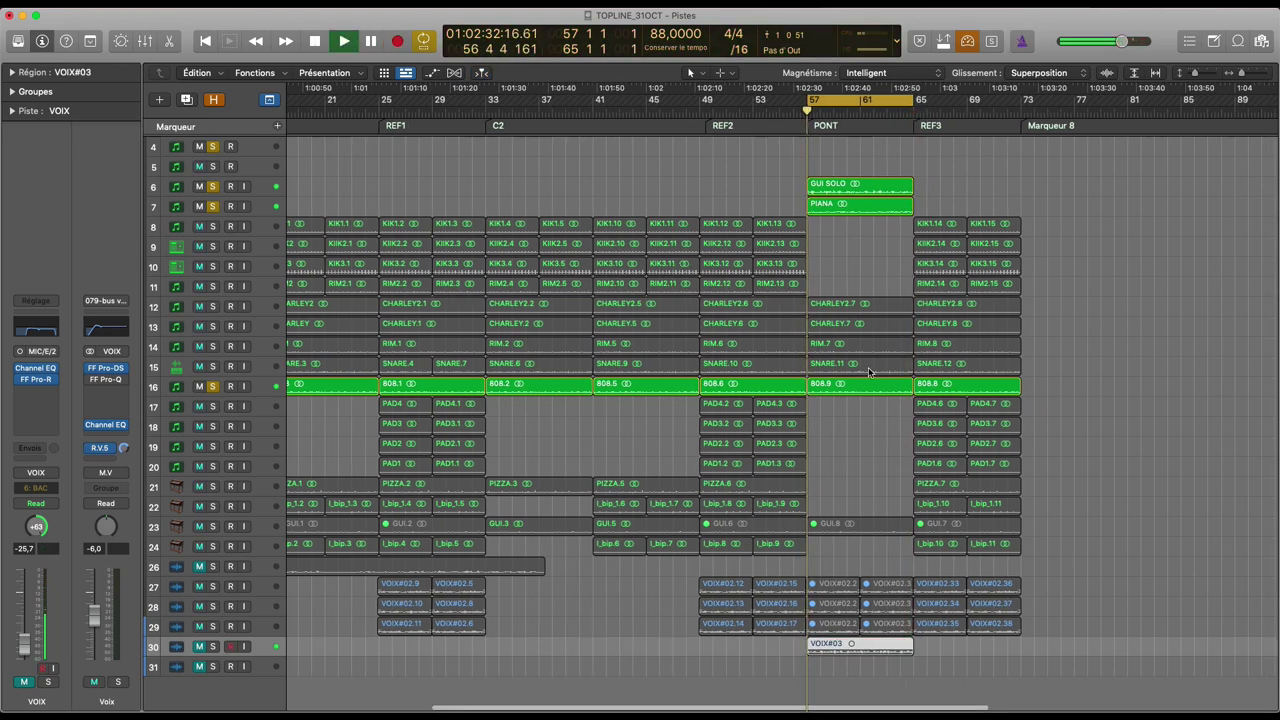
click(200, 647)
click(212, 647)
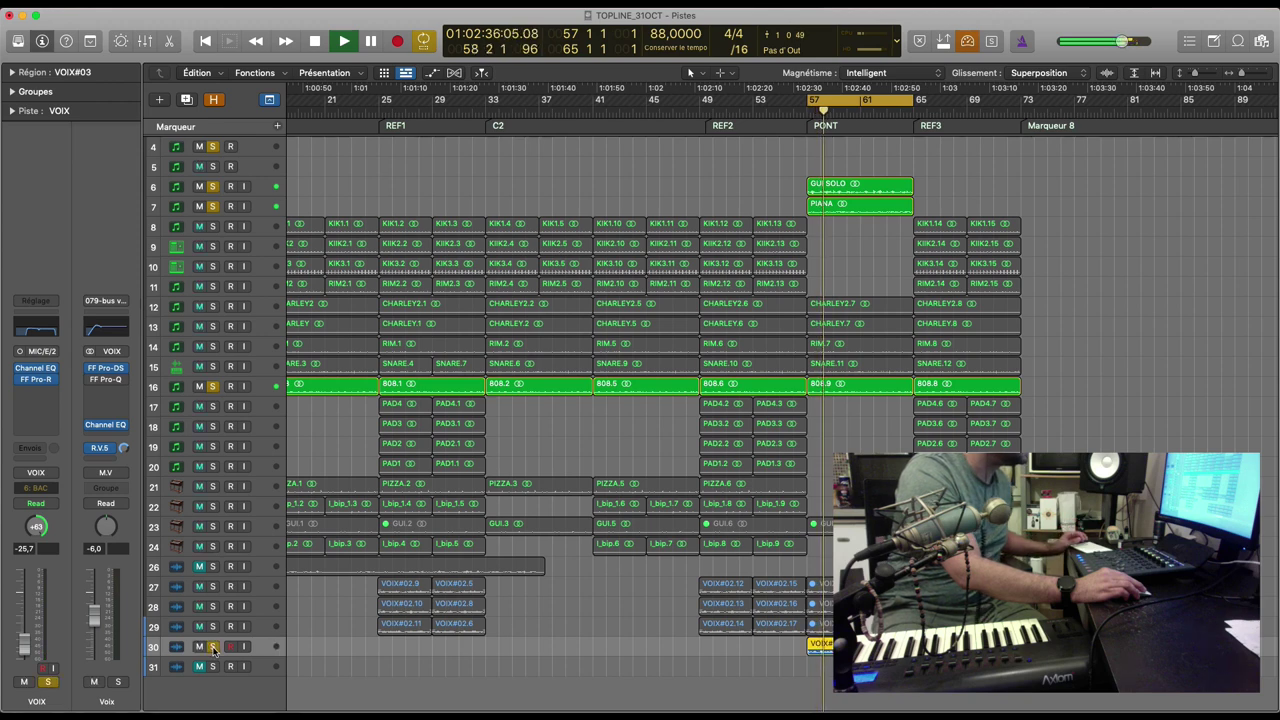
click(212, 647)
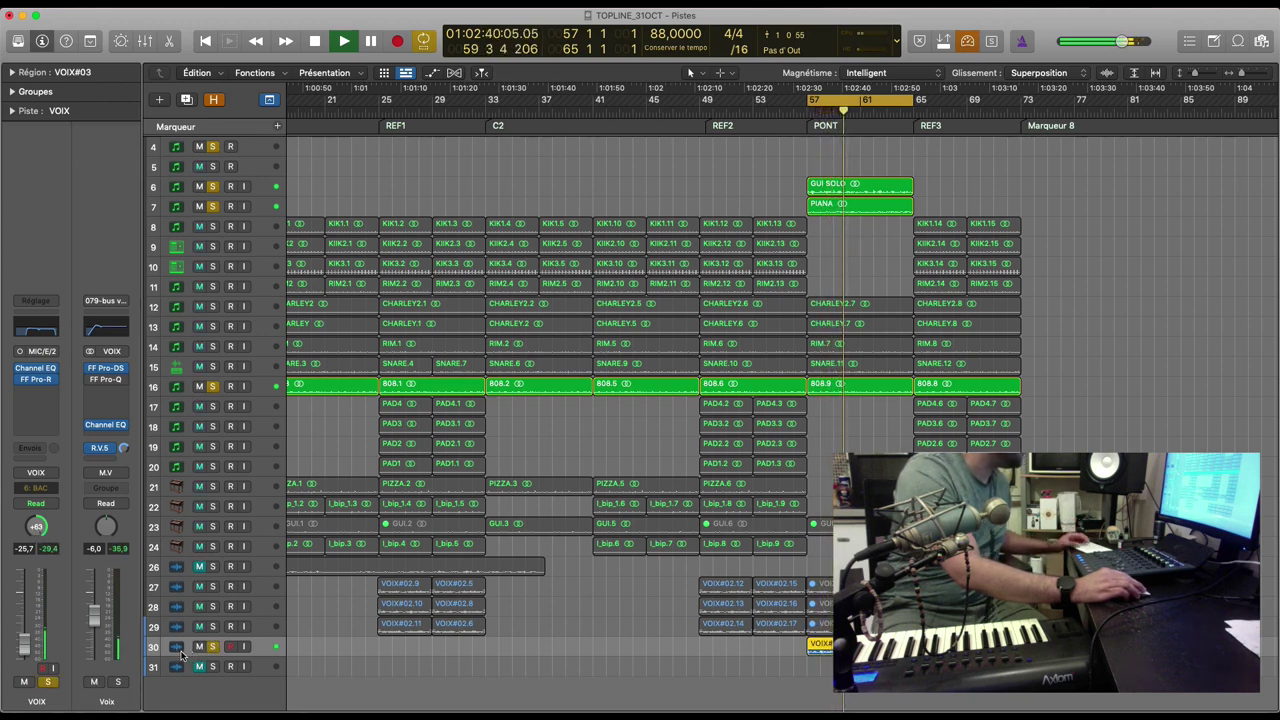
Step: Duplicate vocal track 30 with the copy panned to -64, and record a second vocal take over the PONT section
key(super+d)
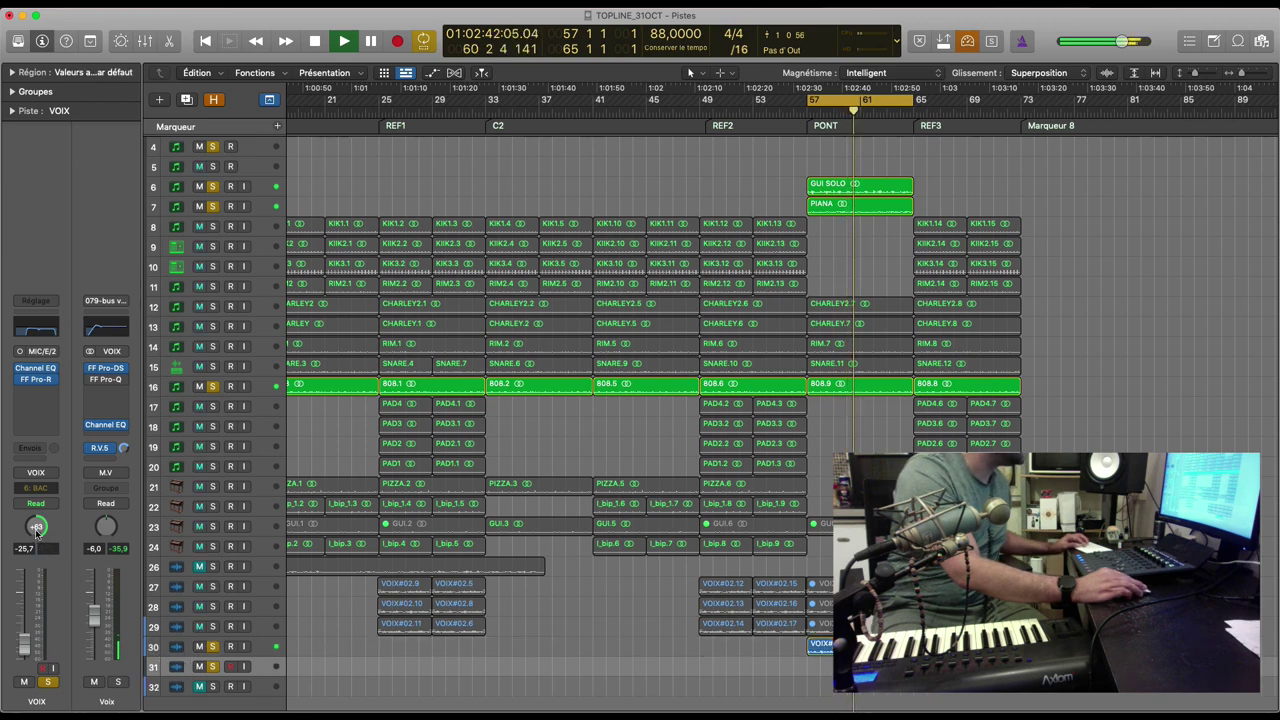
drag(36, 533, 45, 704)
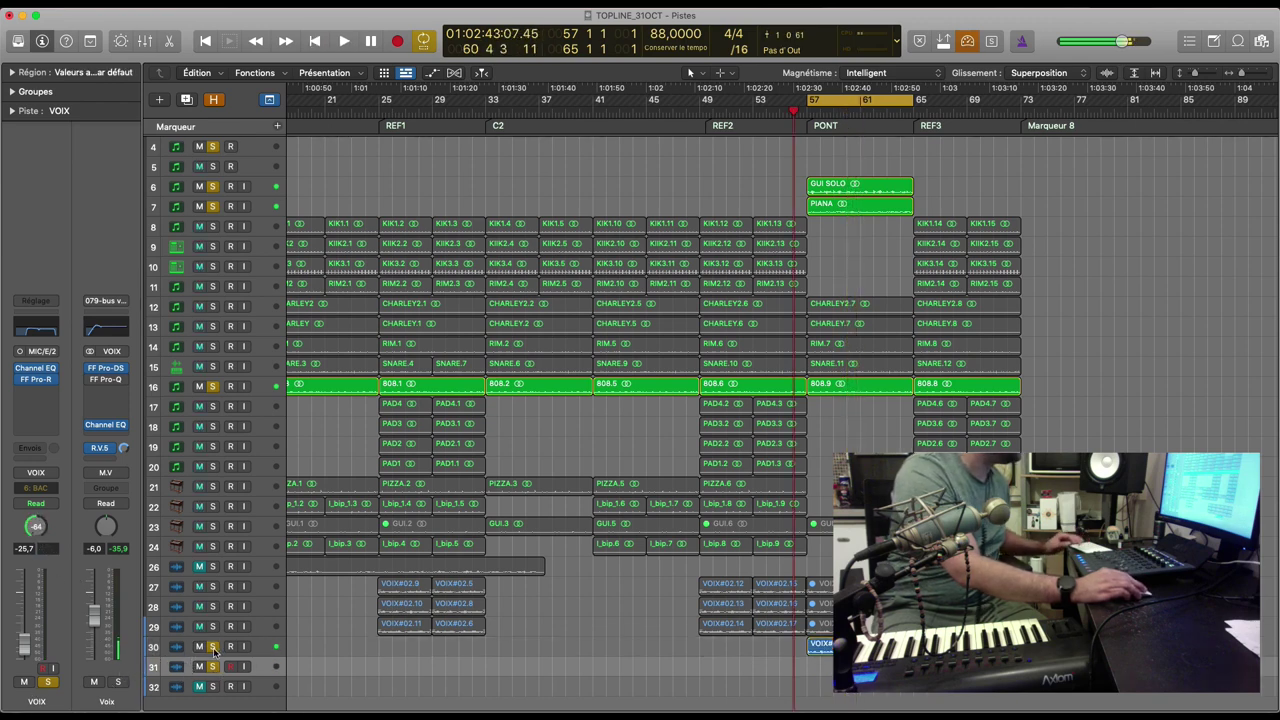
key(r)
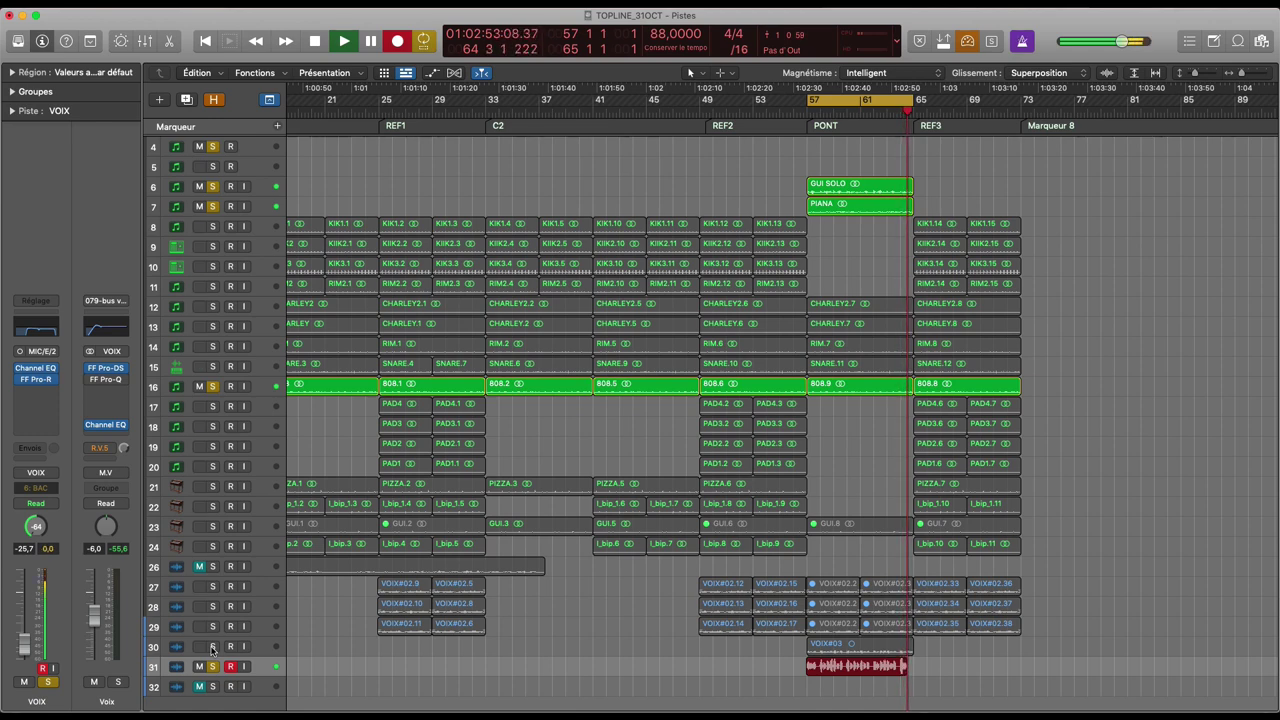
key(space)
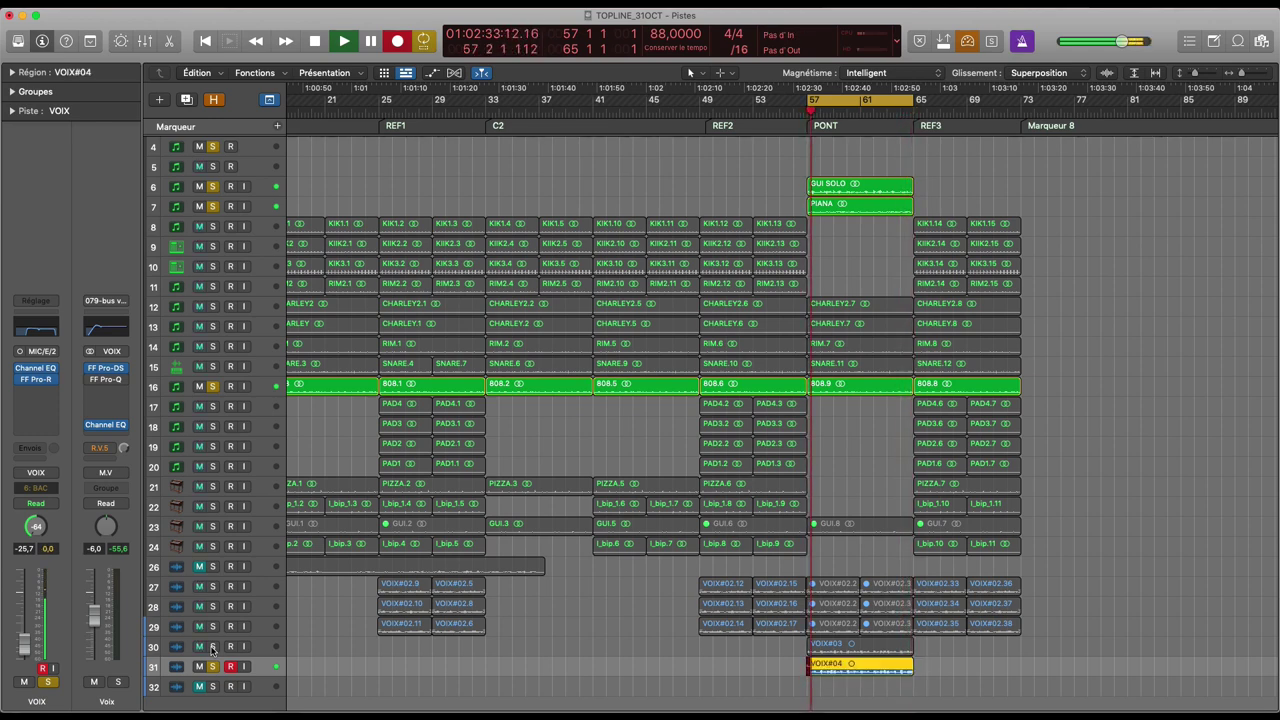
Step: Solo vocal tracks 30 and 31 together and play back both PONT takes
click(212, 666)
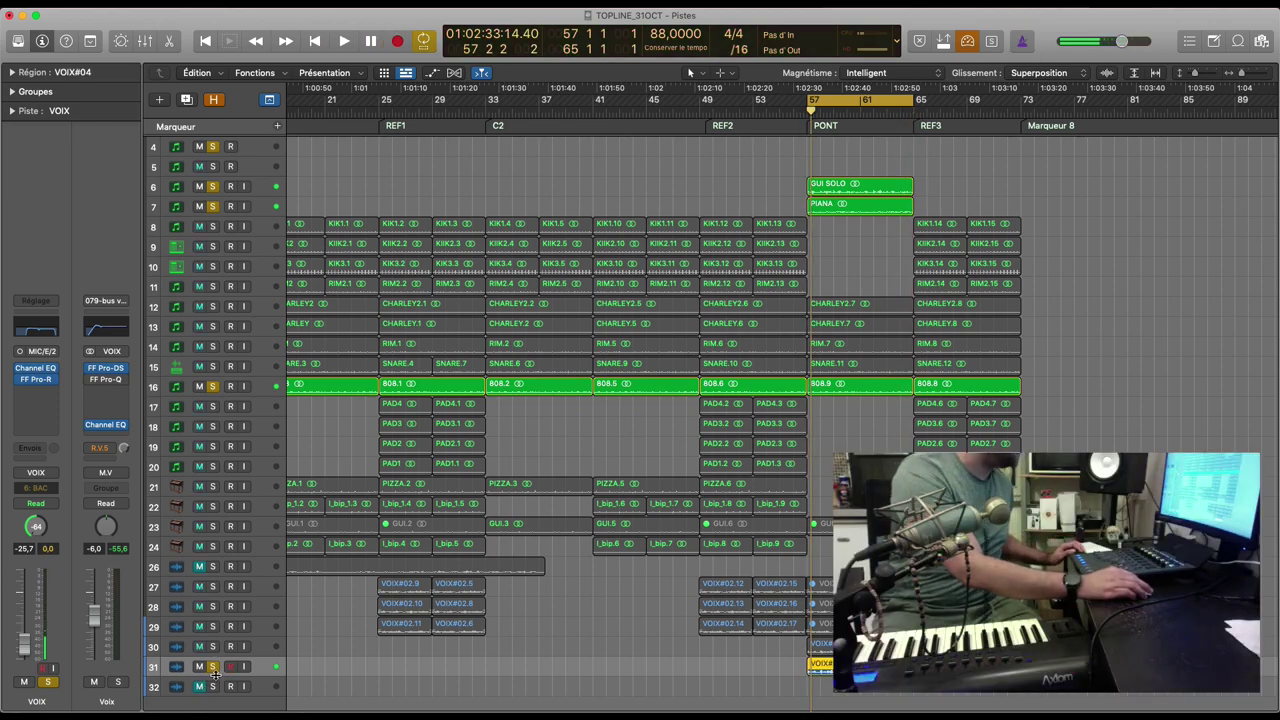
alt+click(212, 646)
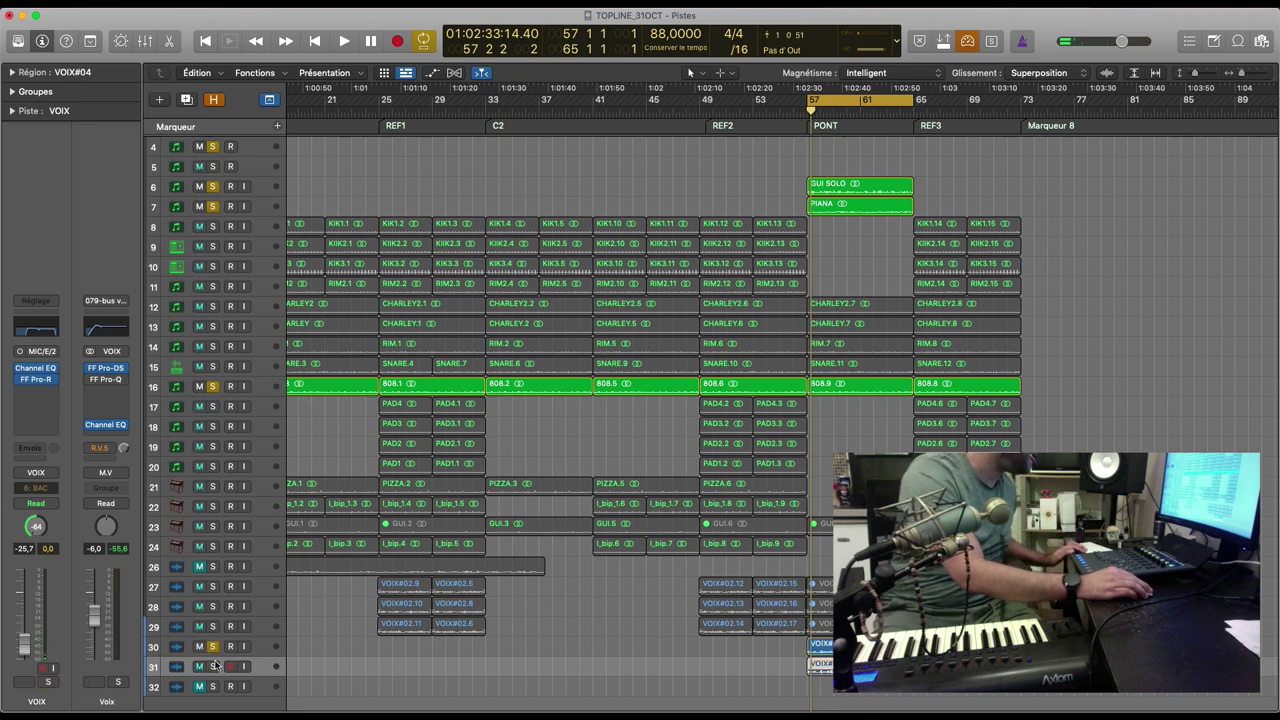
key(space)
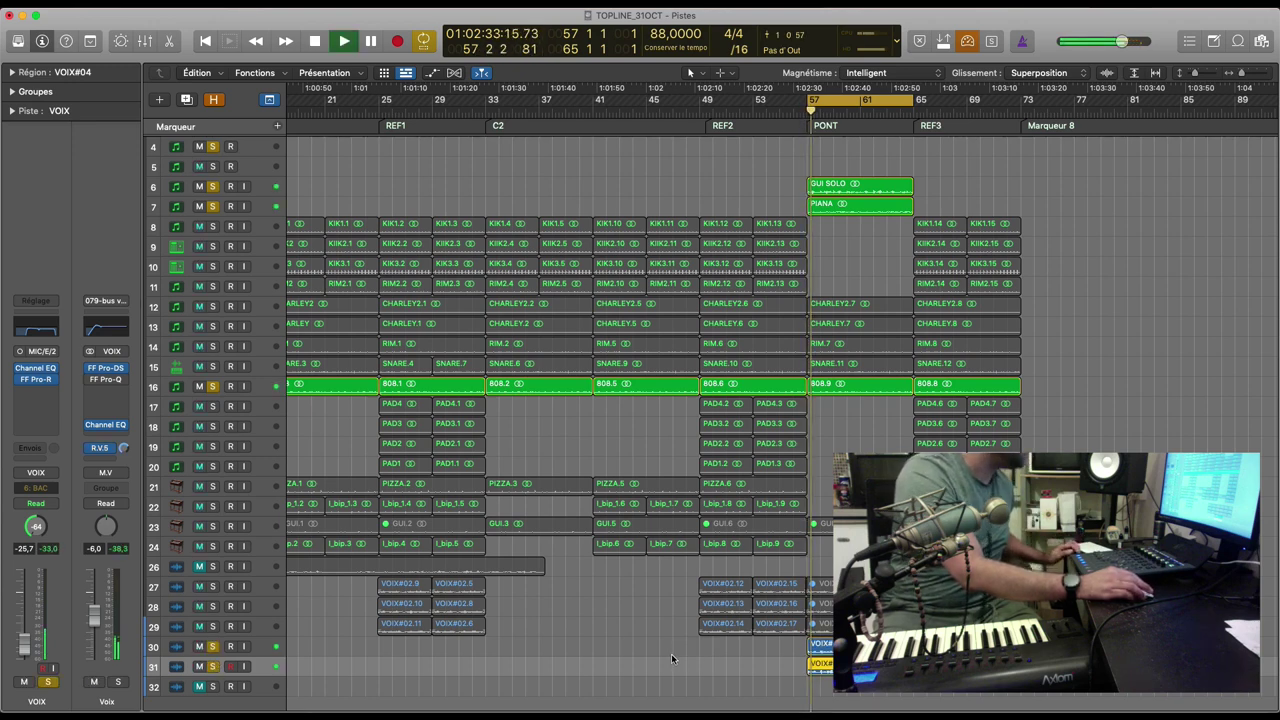
Step: Raise the faders of vocal tracks 30 and 31 together in the mixer, bringing track 30 to -18.3 dB
key(x)
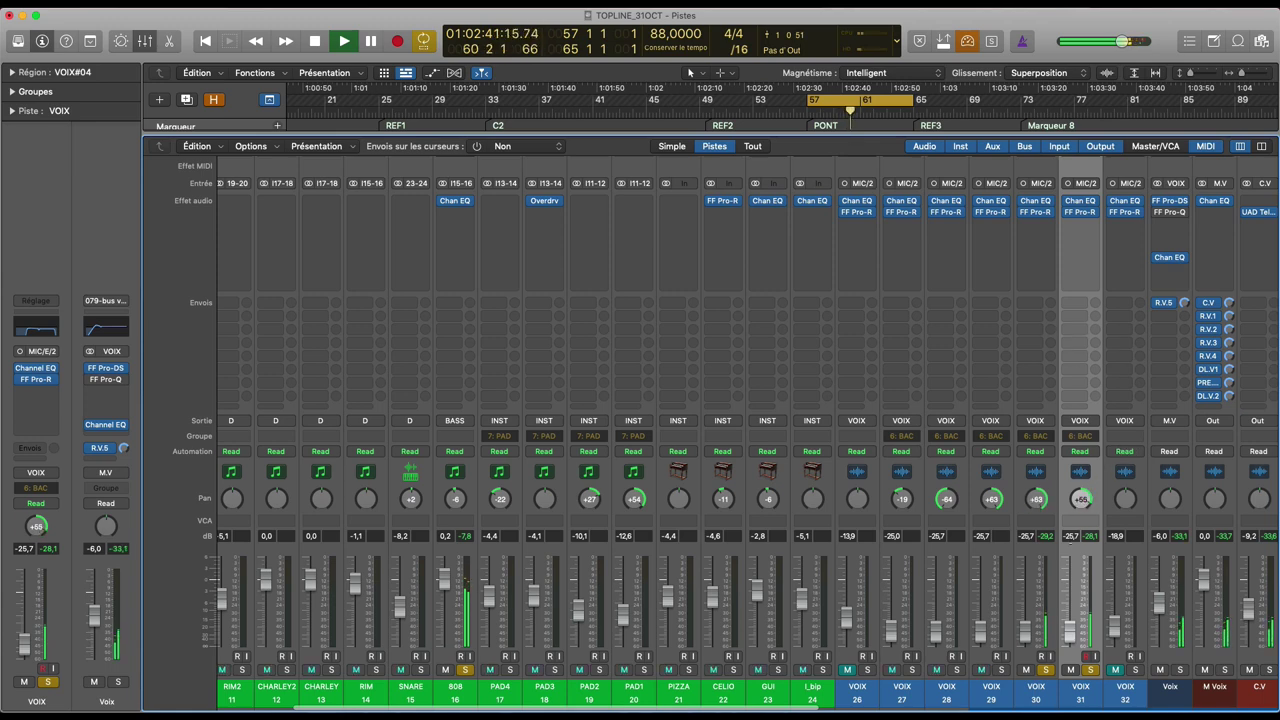
key(Up)
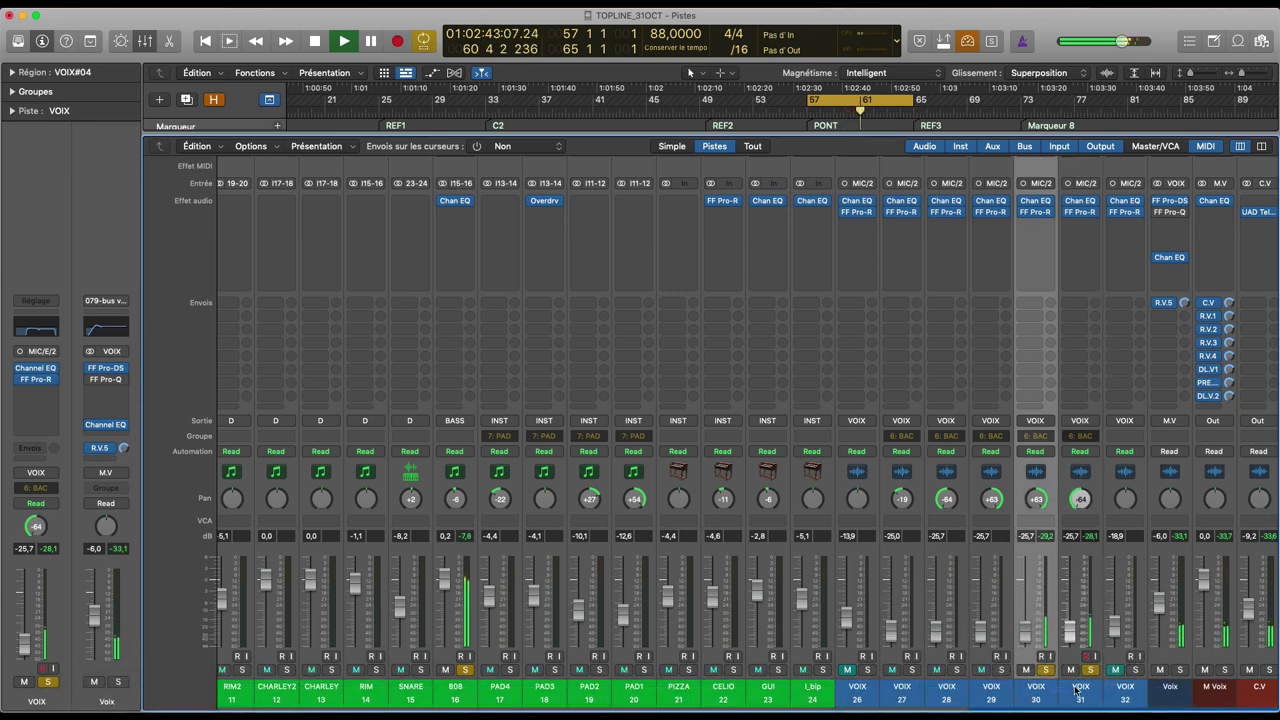
shift+click(1075, 648)
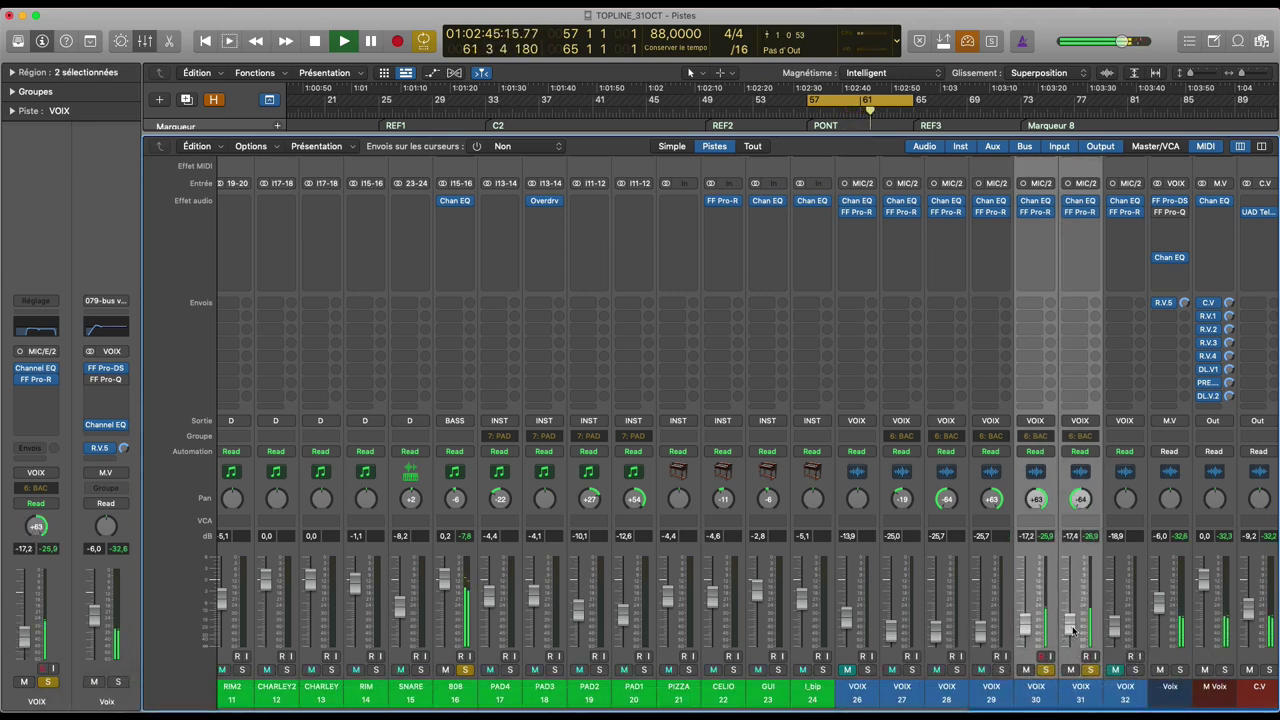
key(x)
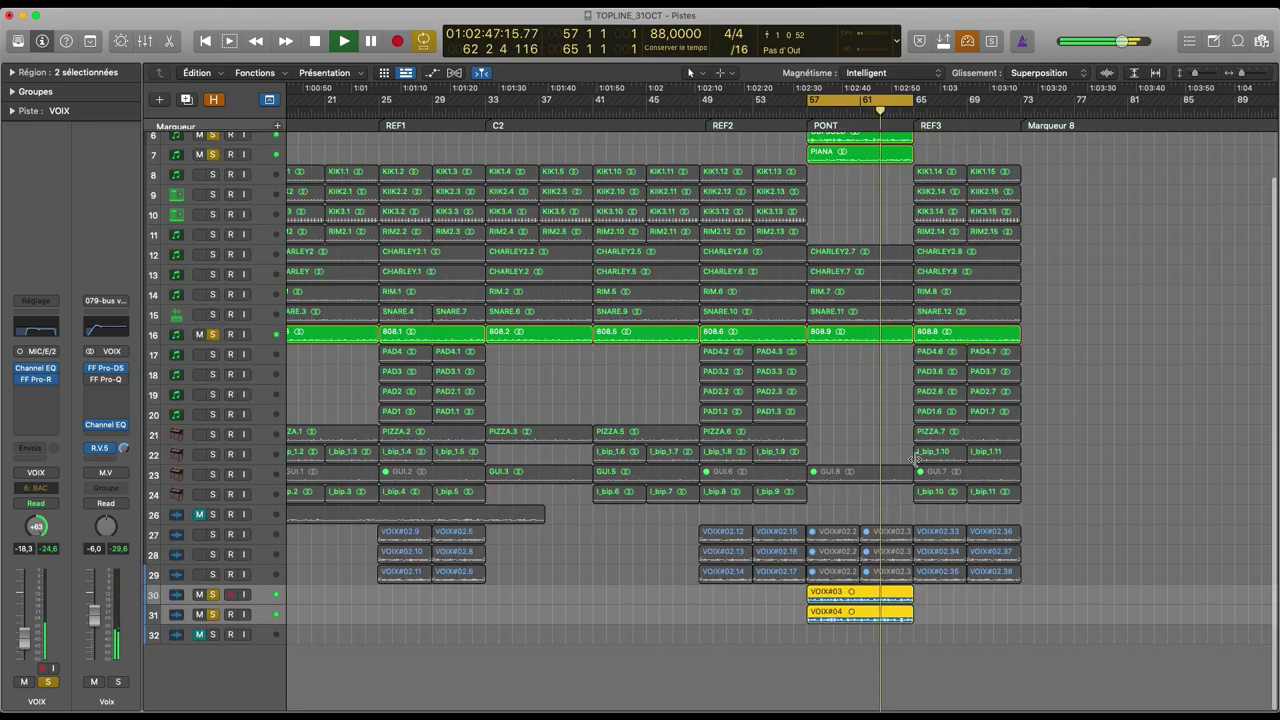
Step: Select the Massive instrument on track 4 and listen to the PONT loop
scroll(907, 506, up, 3)
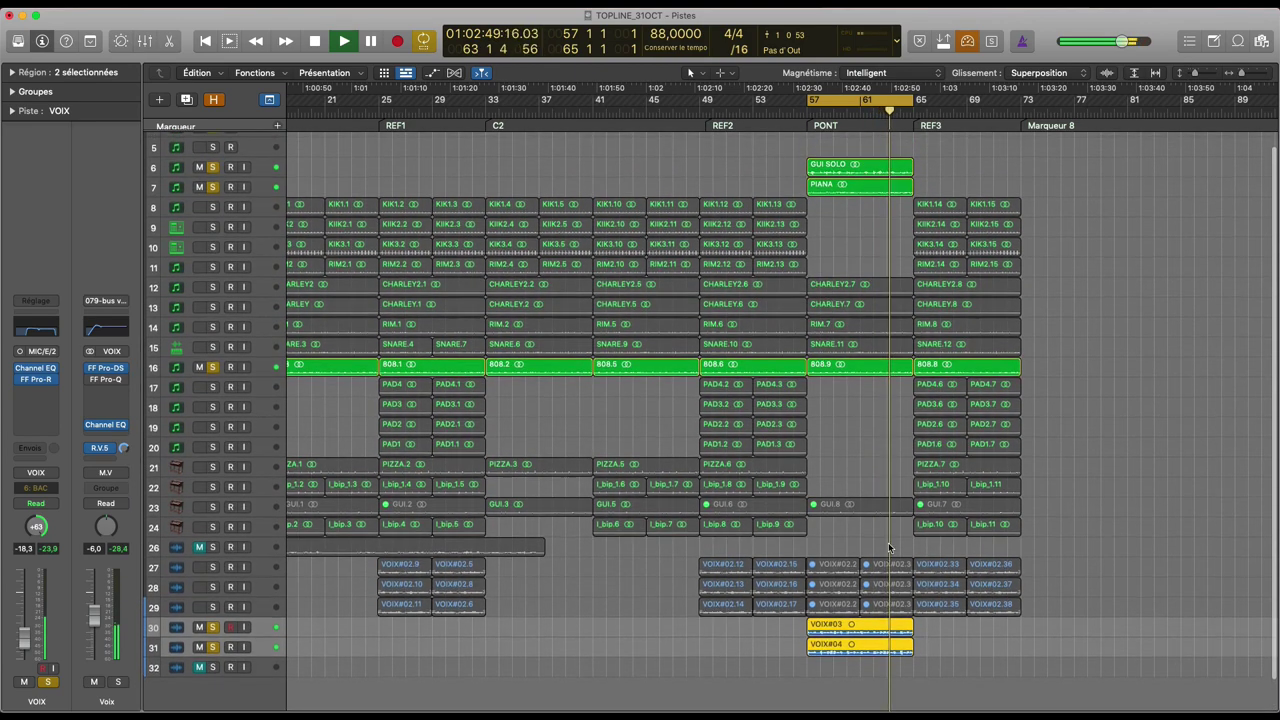
scroll(889, 548, up, 1)
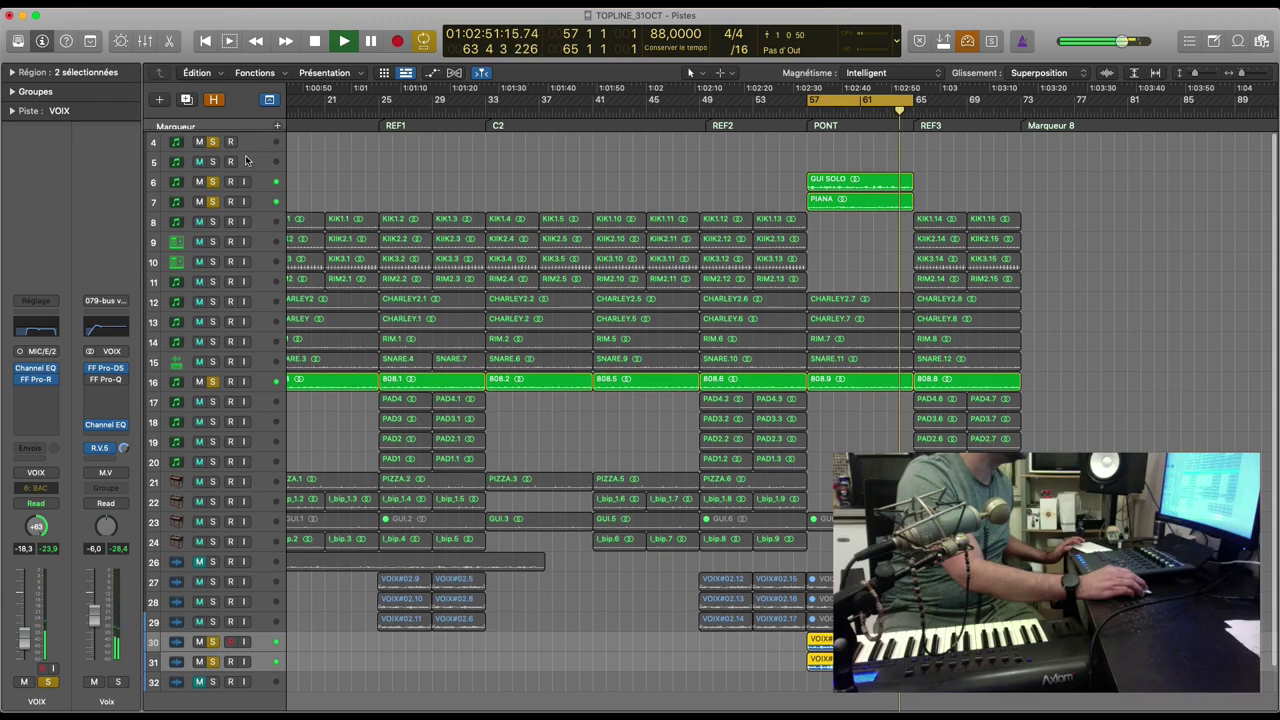
click(263, 141)
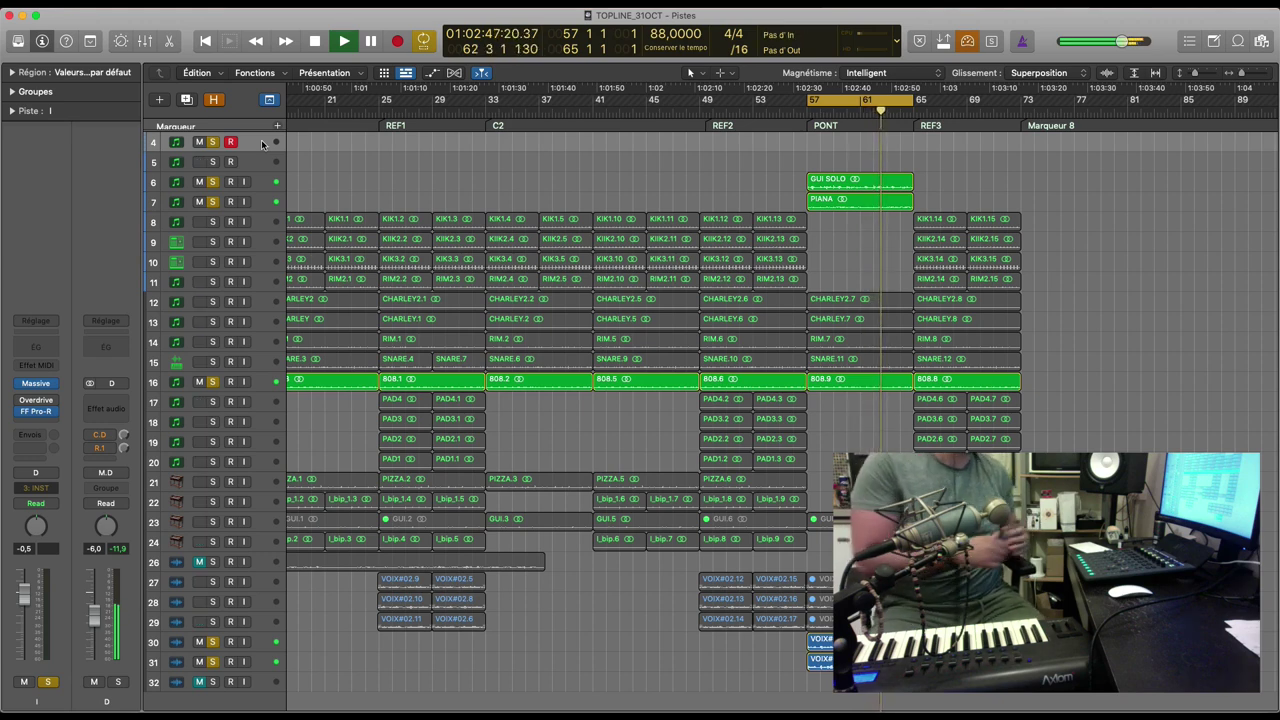
Step: Duplicate vocal track 31 with the copy panned to the centre, and record a third vocal take from the start of PONT
click(178, 663)
click(178, 682)
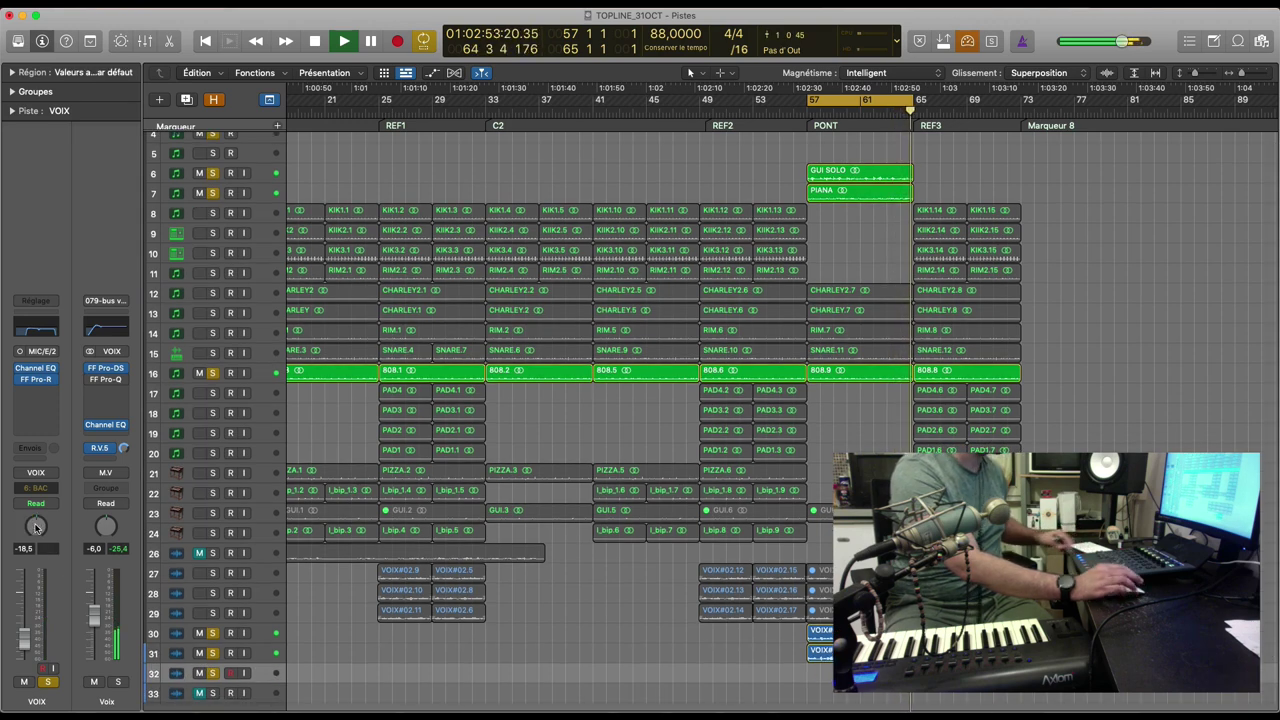
key(space)
key(r)
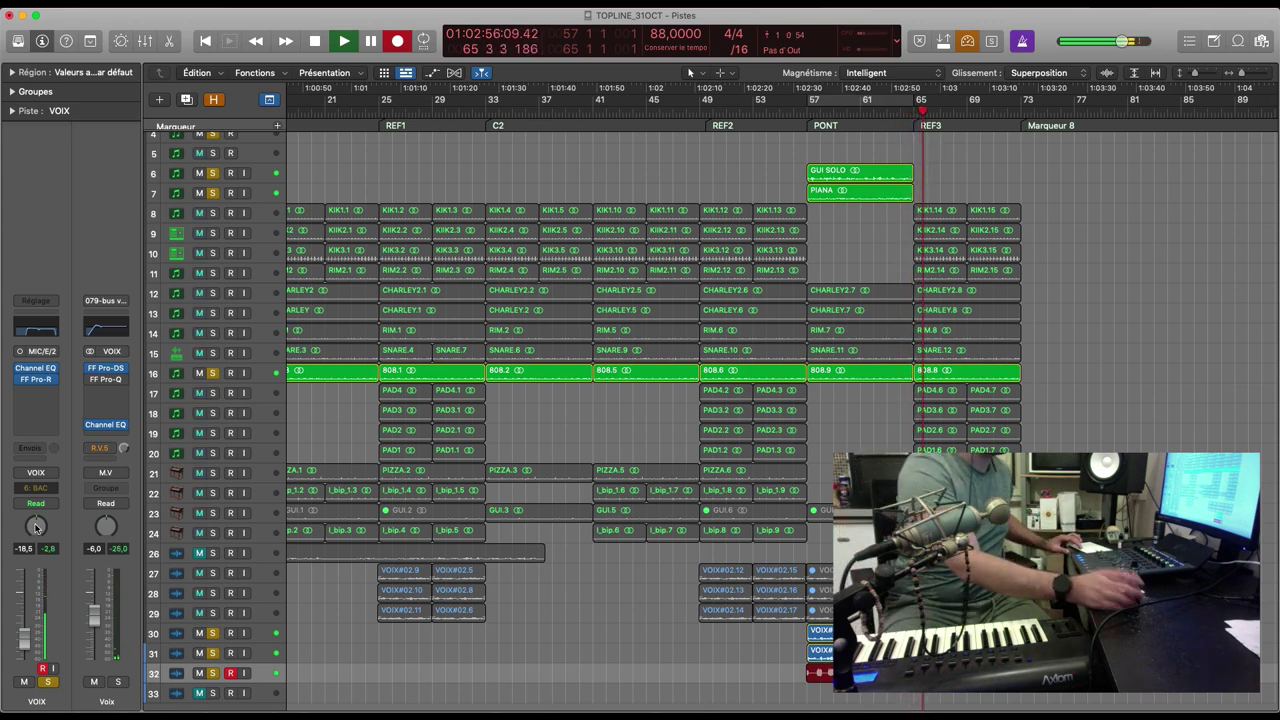
key(space)
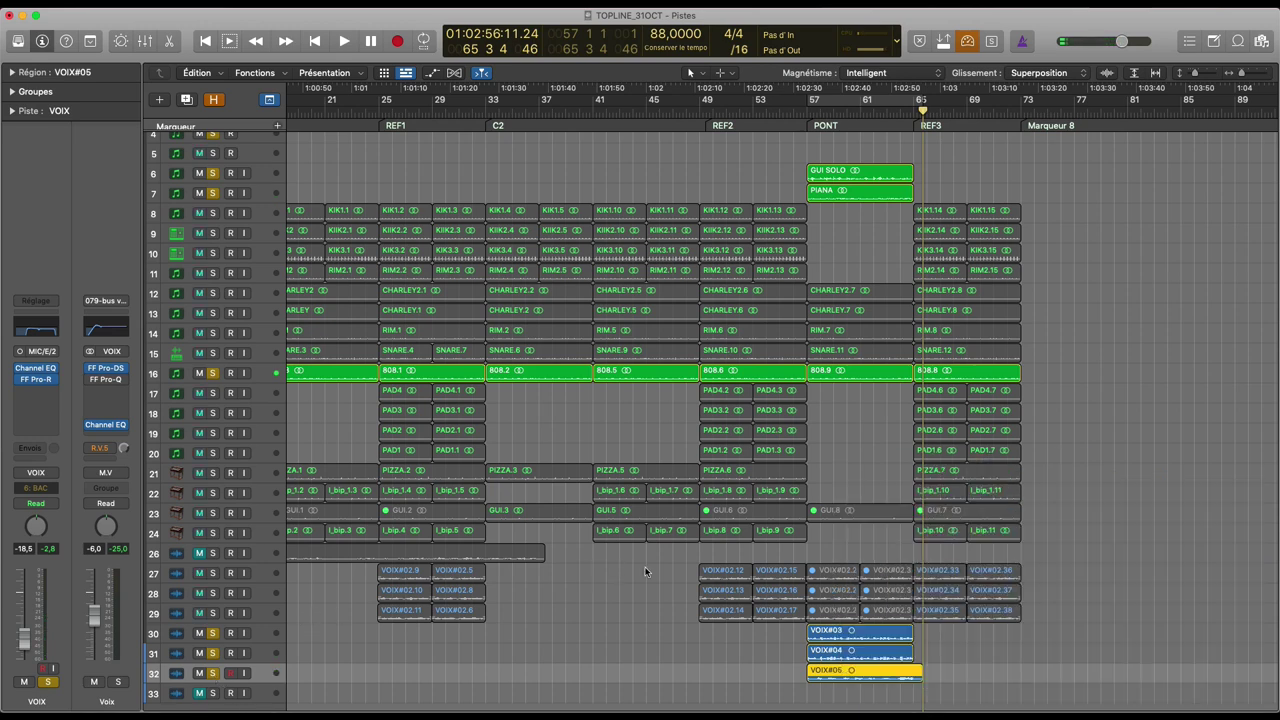
Step: Set the loop range to the VOIX#03 region in PONT and play the stacked vocal takes
click(826, 633)
key(u)
key(space)
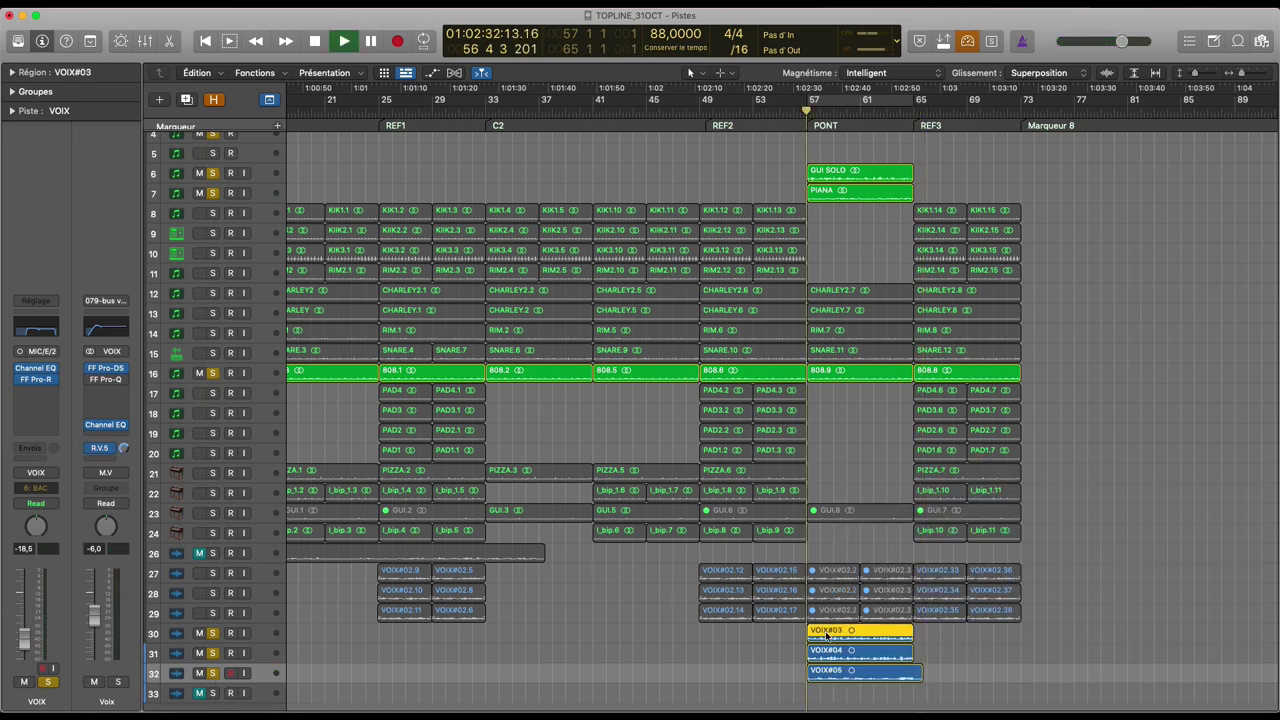
Step: Loop playback over the GUI SOLO region in PONT and add a send to Bus 7 on vocal track 32
click(818, 176)
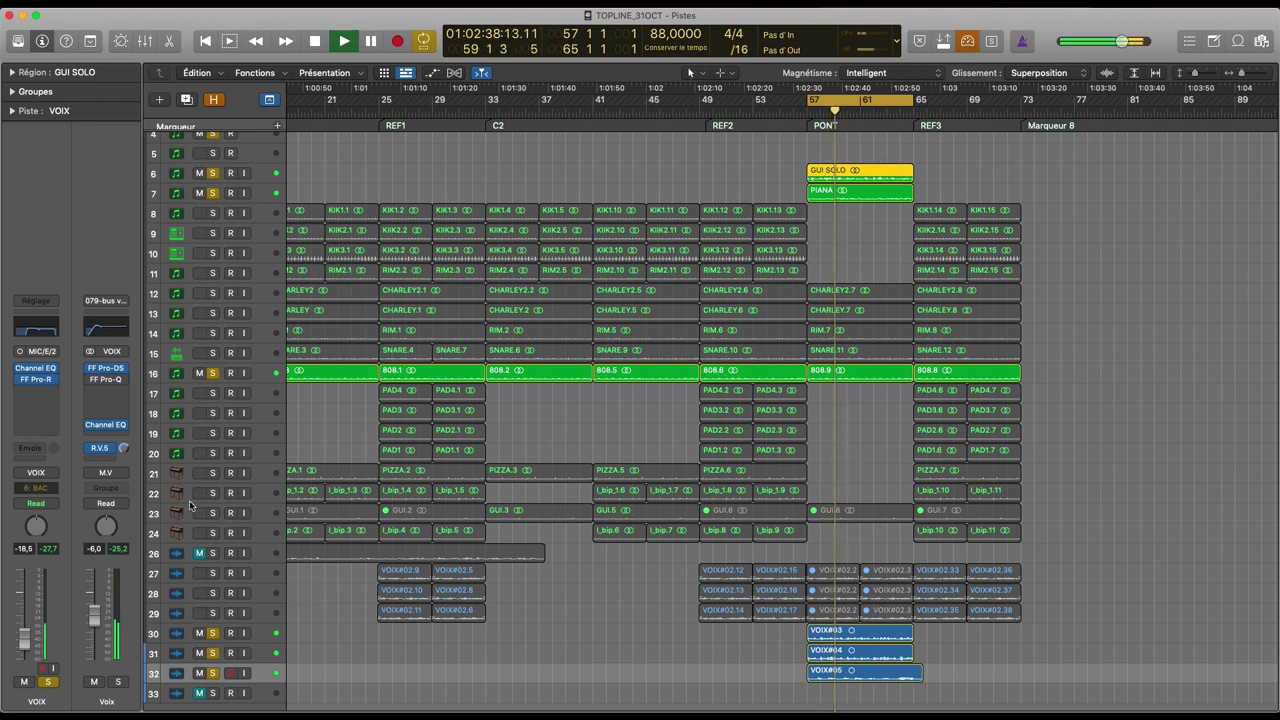
click(36, 448)
mouse_move(57, 468)
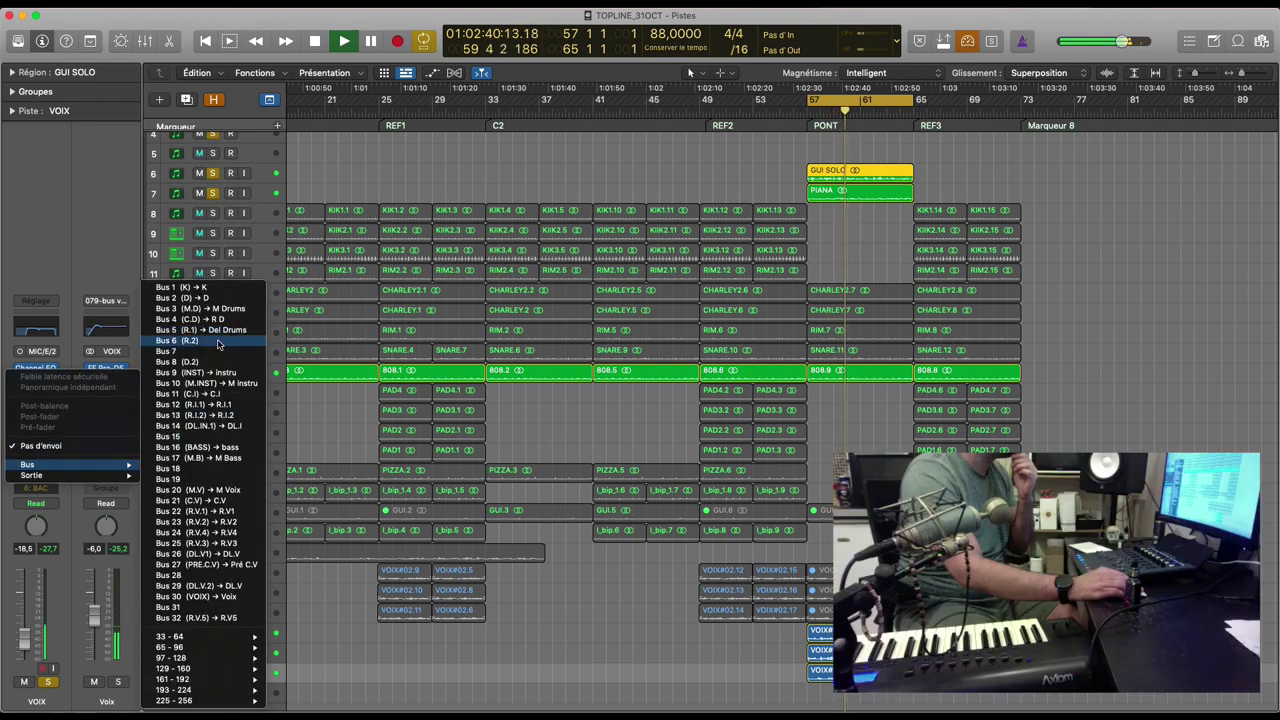
click(198, 617)
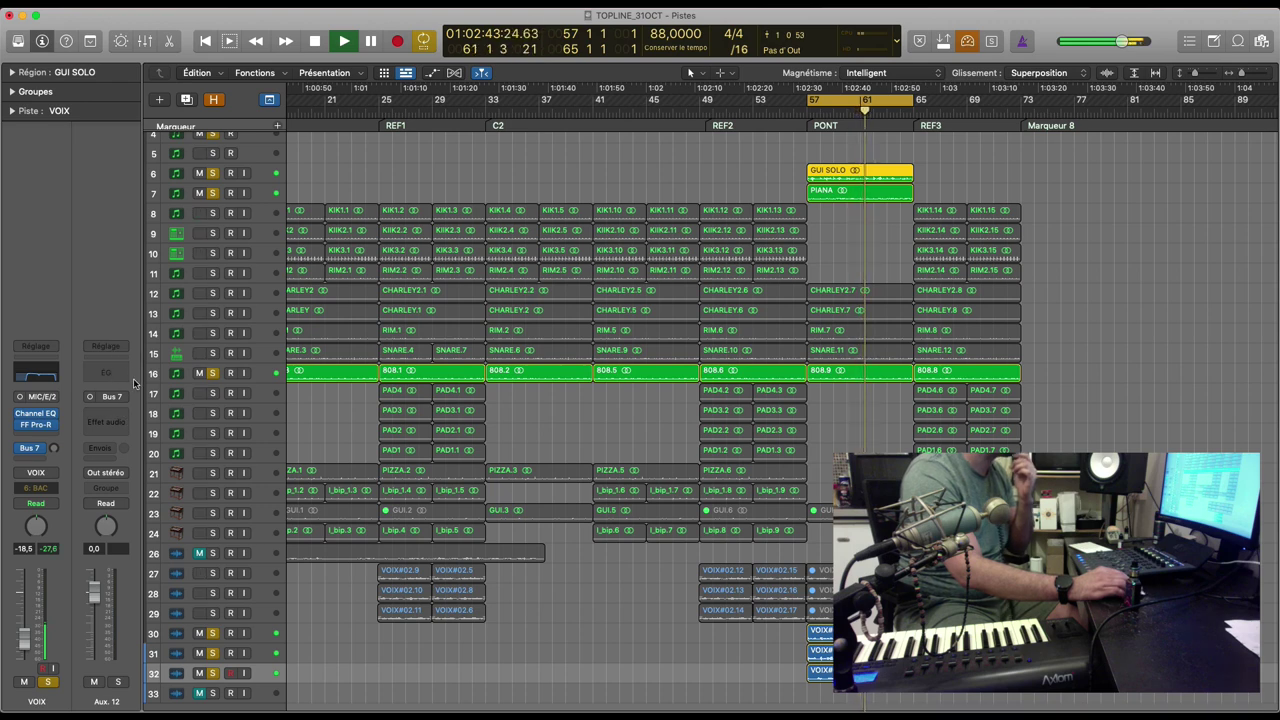
Step: Load the 007-dl ambi LEAD setting on the Bus 7 aux, with the send at about +2.6 dB and the aux fader at -12.6 dB
click(105, 346)
mouse_move(180, 557)
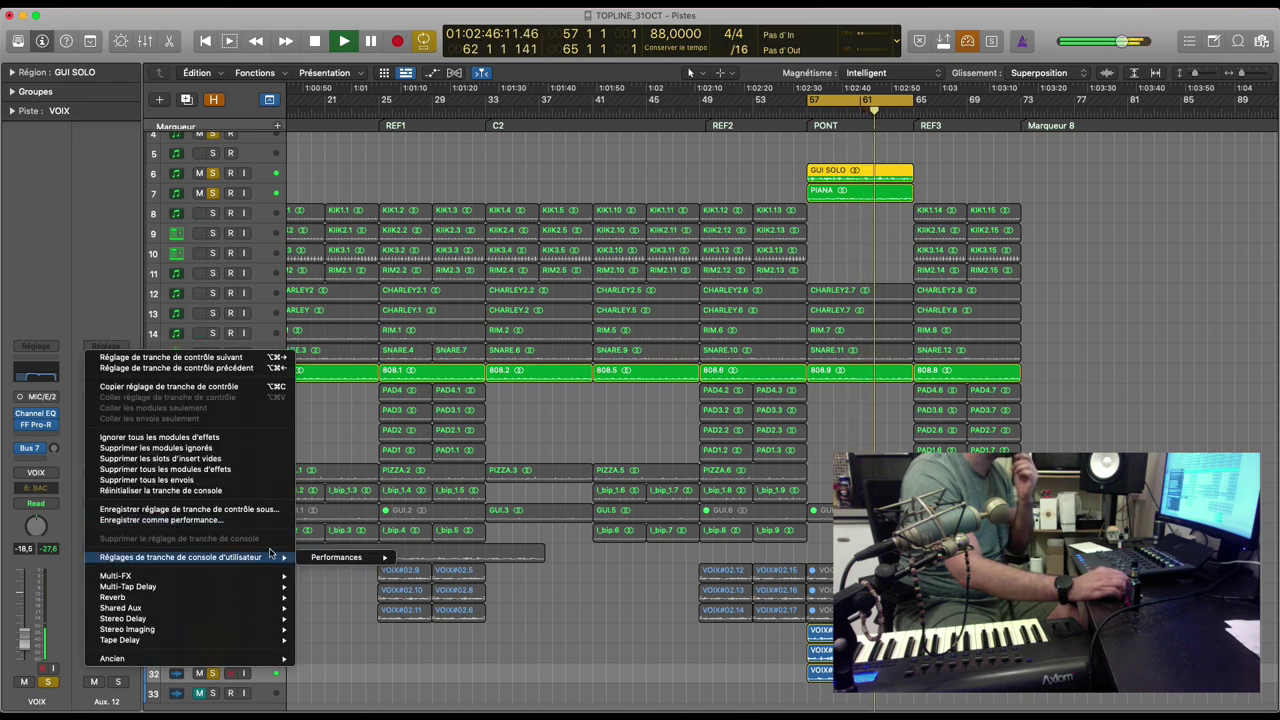
mouse_move(364, 562)
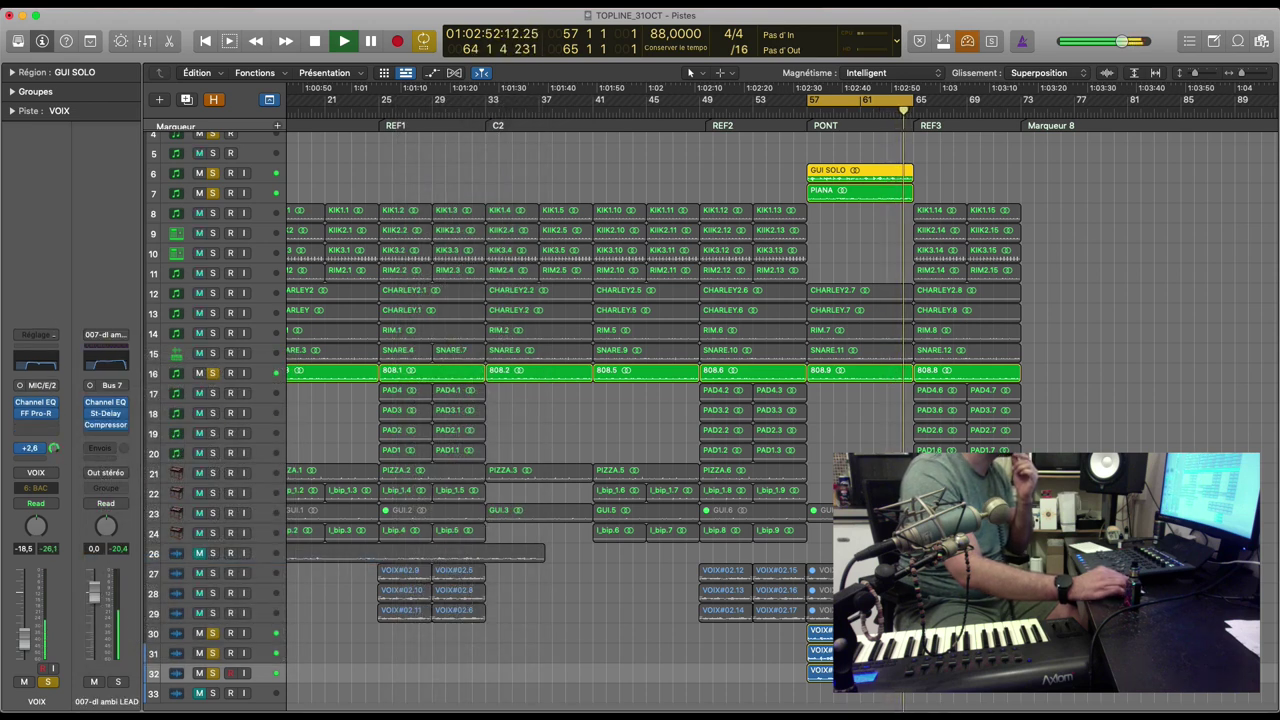
drag(94, 590, 94, 623)
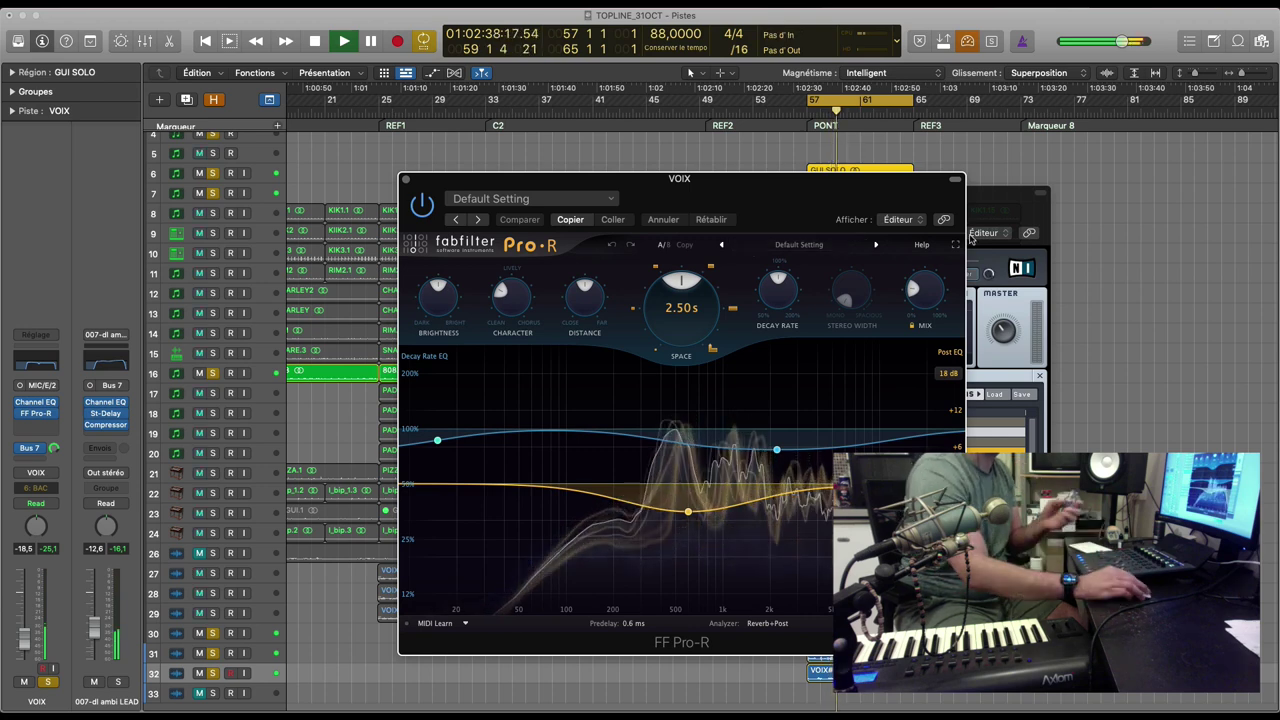
Step: Raise the Mix amount of the FF Pro-R reverb on vocal track 32 and close the plug-in
drag(925, 290, 922, 232)
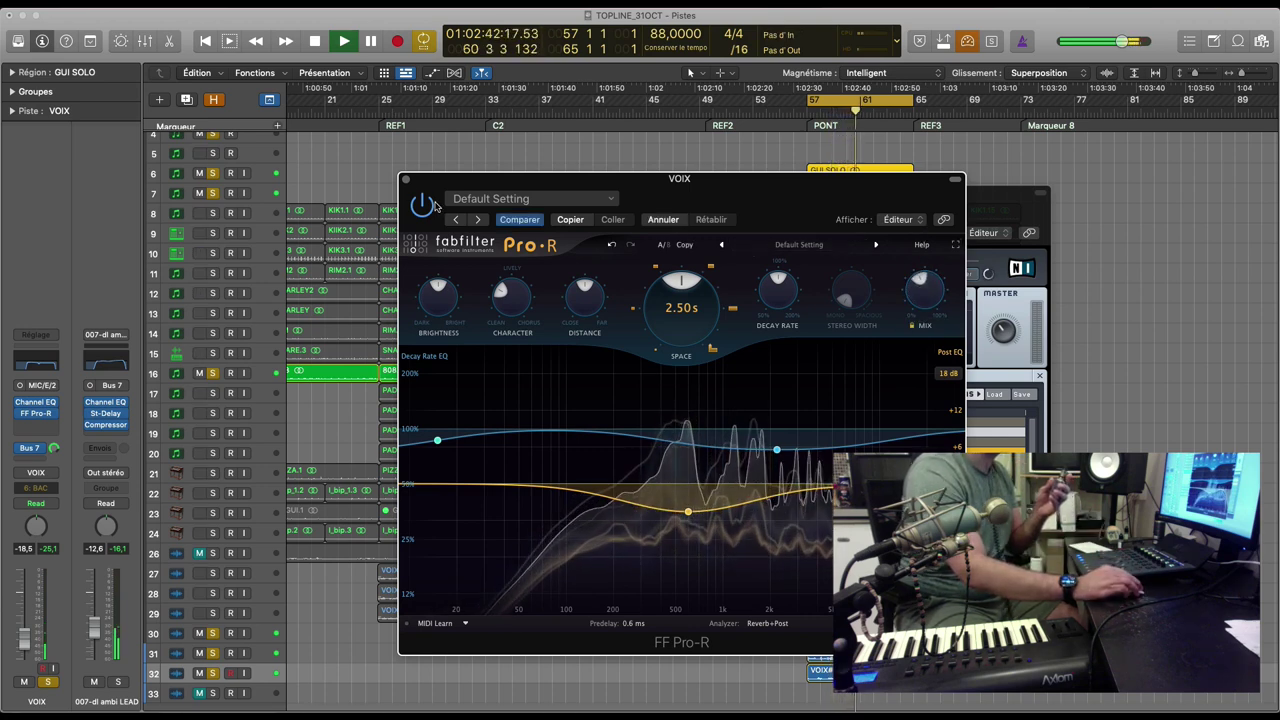
click(405, 179)
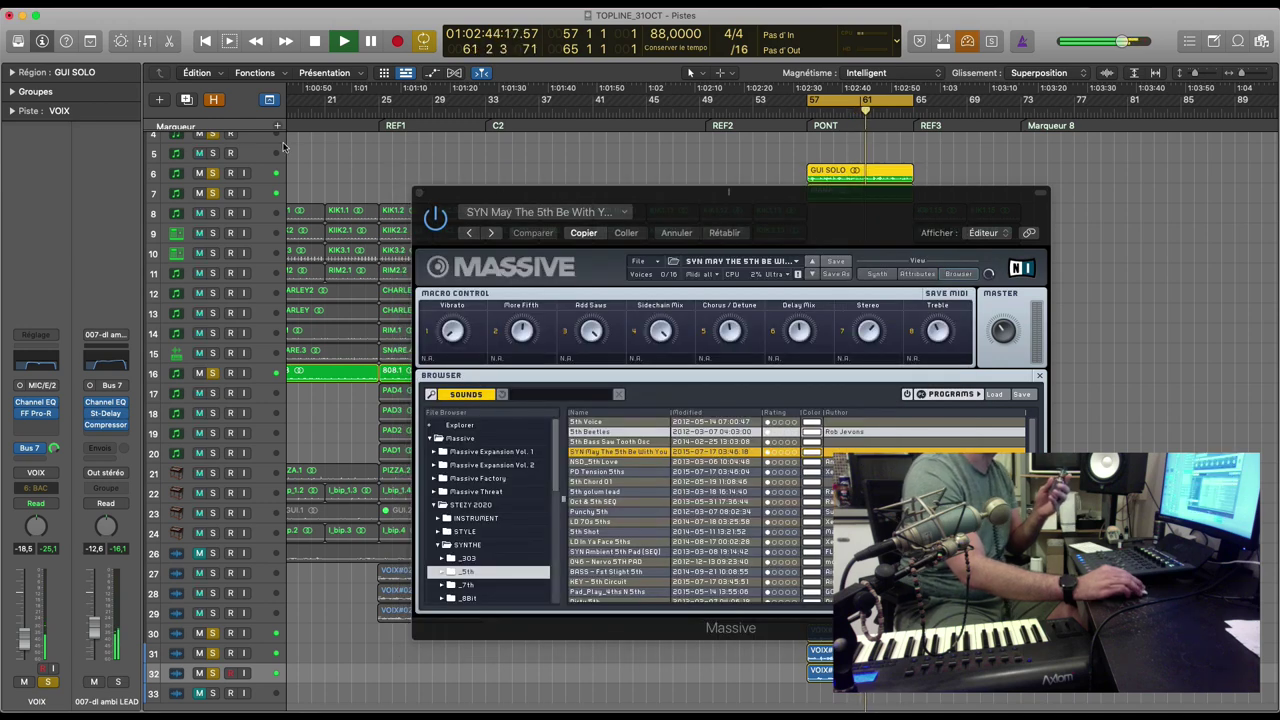
Step: Mute the PIANA track, clear the soloed tracks and select the Massive instrument on track 4
scroll(358, 171, up, 1)
click(213, 202)
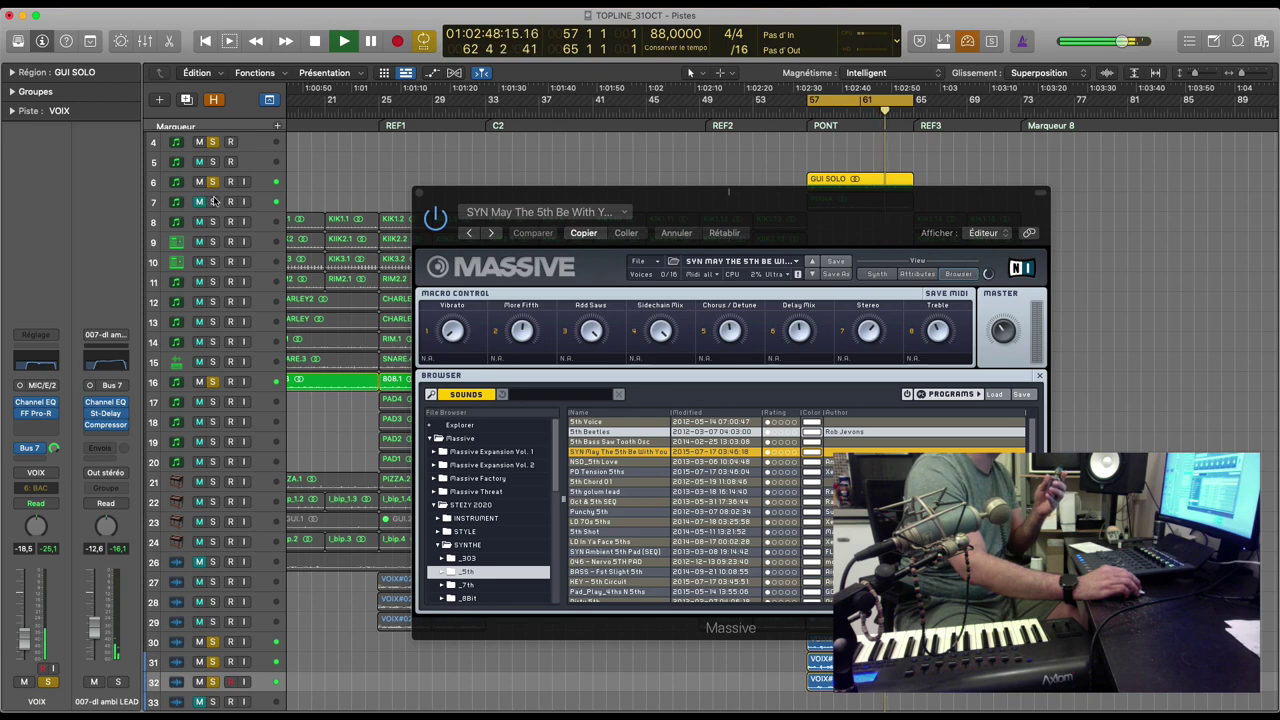
click(264, 146)
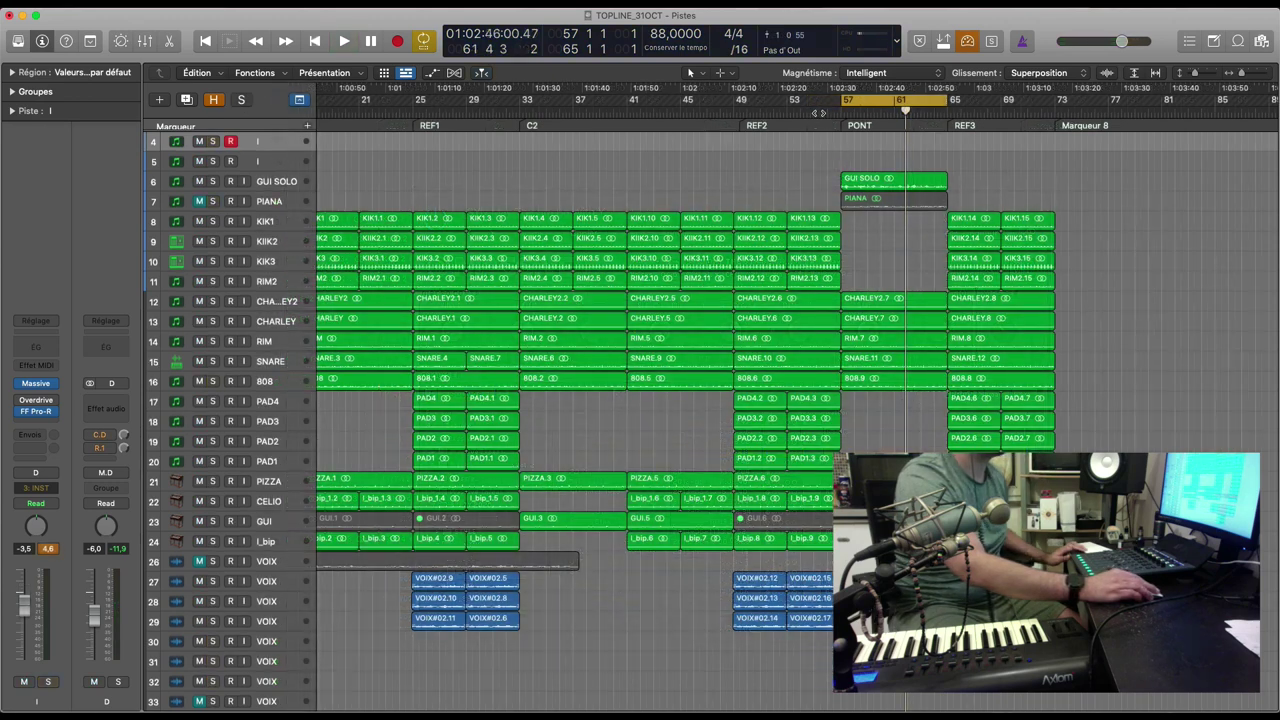
Step: Play PONT from its start with looping off, comparing the mix with and without the PIANA track
click(819, 113)
key(space)
key(c)
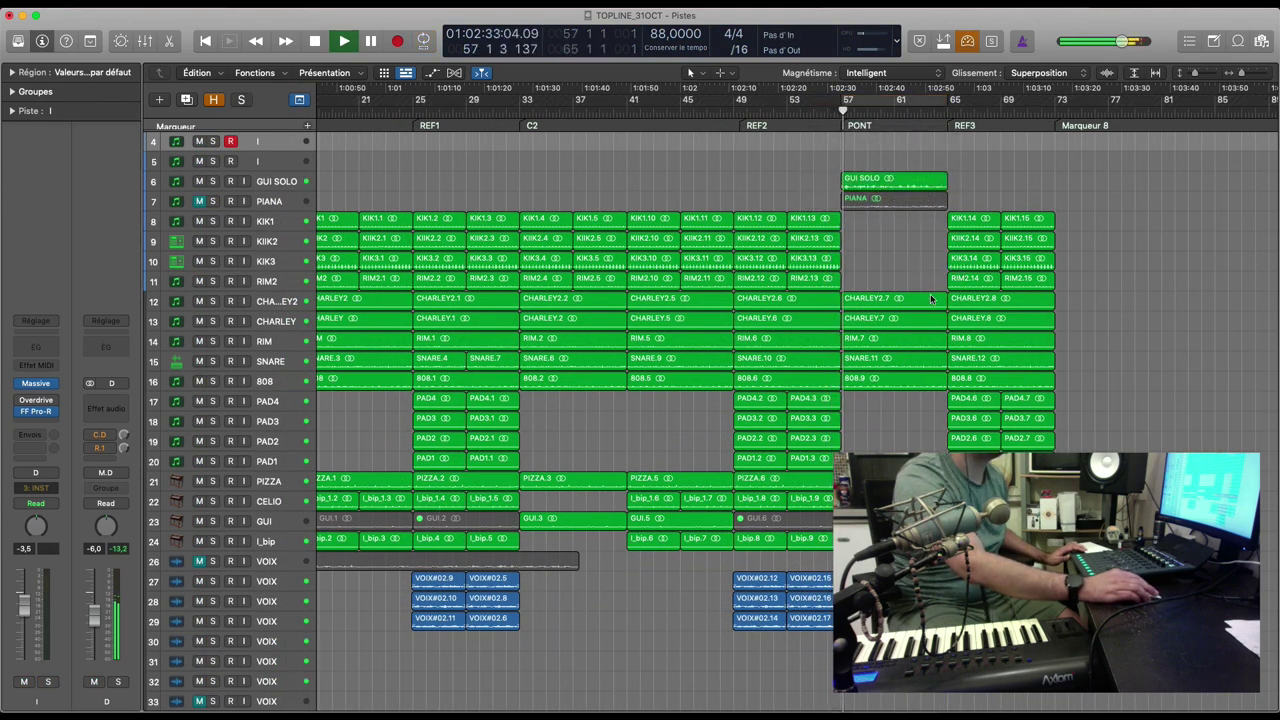
click(200, 202)
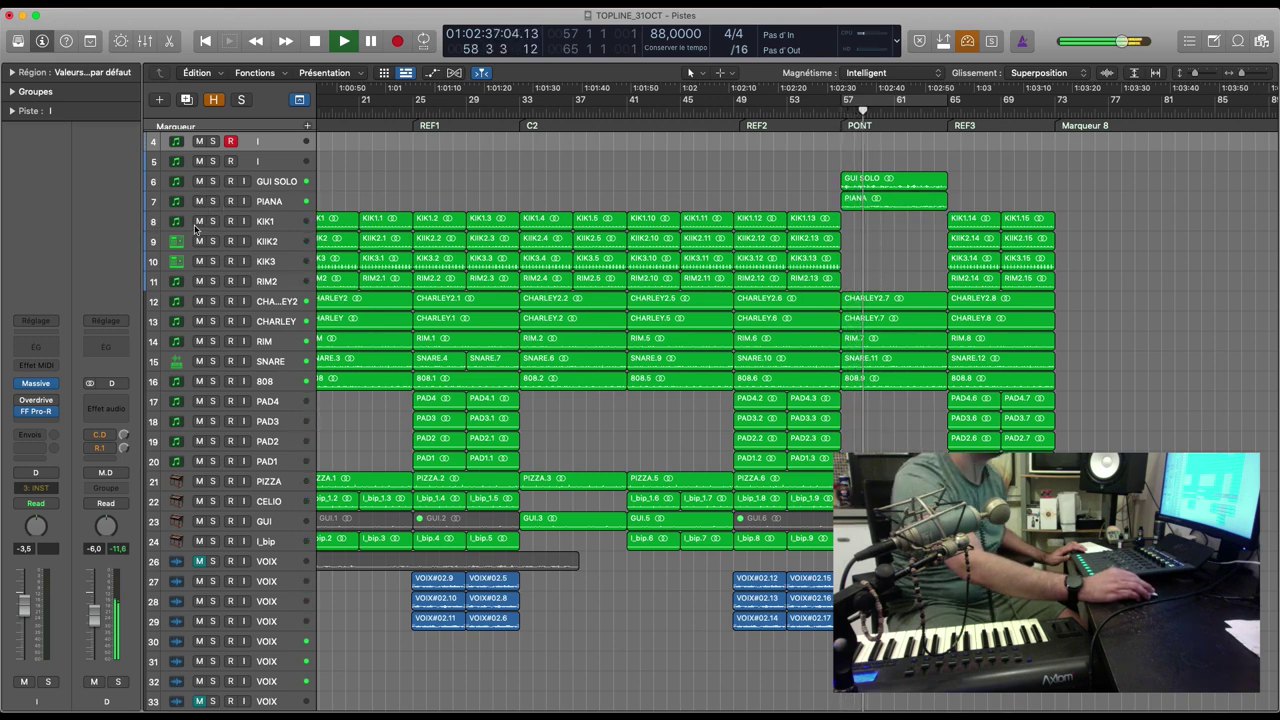
click(199, 201)
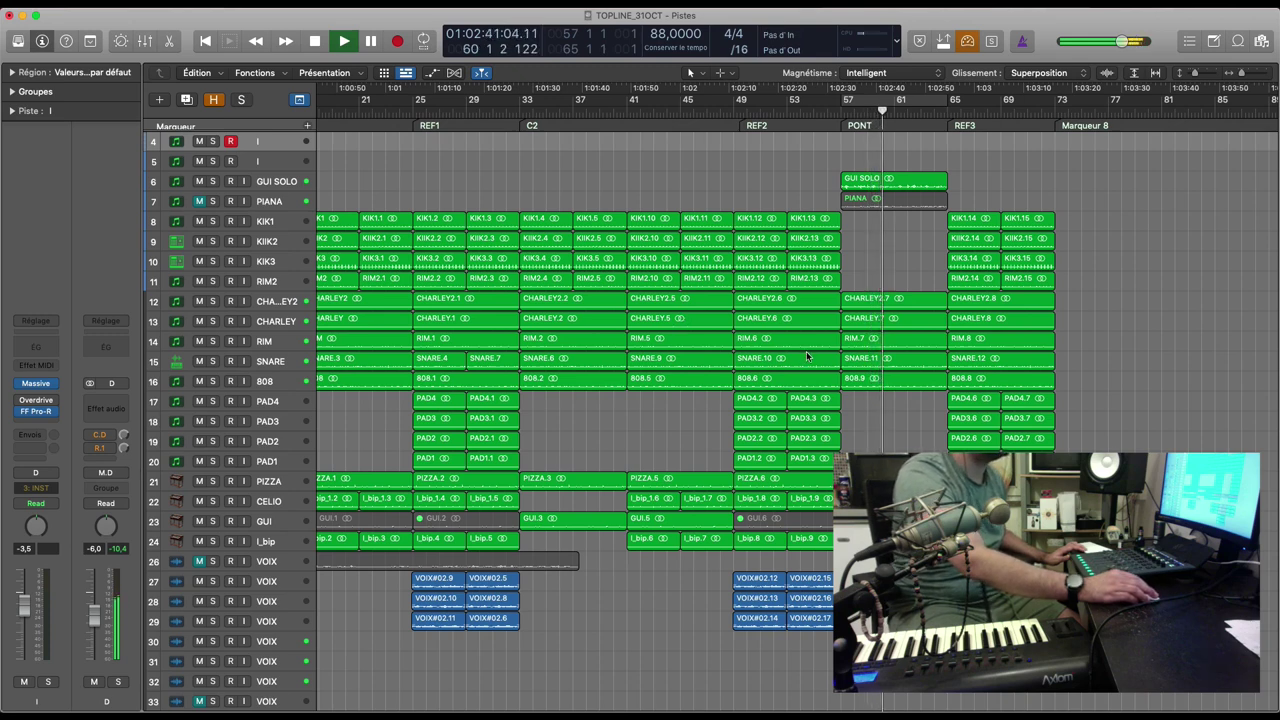
Step: Copy the first KIK1, KIIK2, KIK3 and RIM2 regions of REF3 into the last four bars of PONT, starting at bar 61
scroll(815, 400, down, 3)
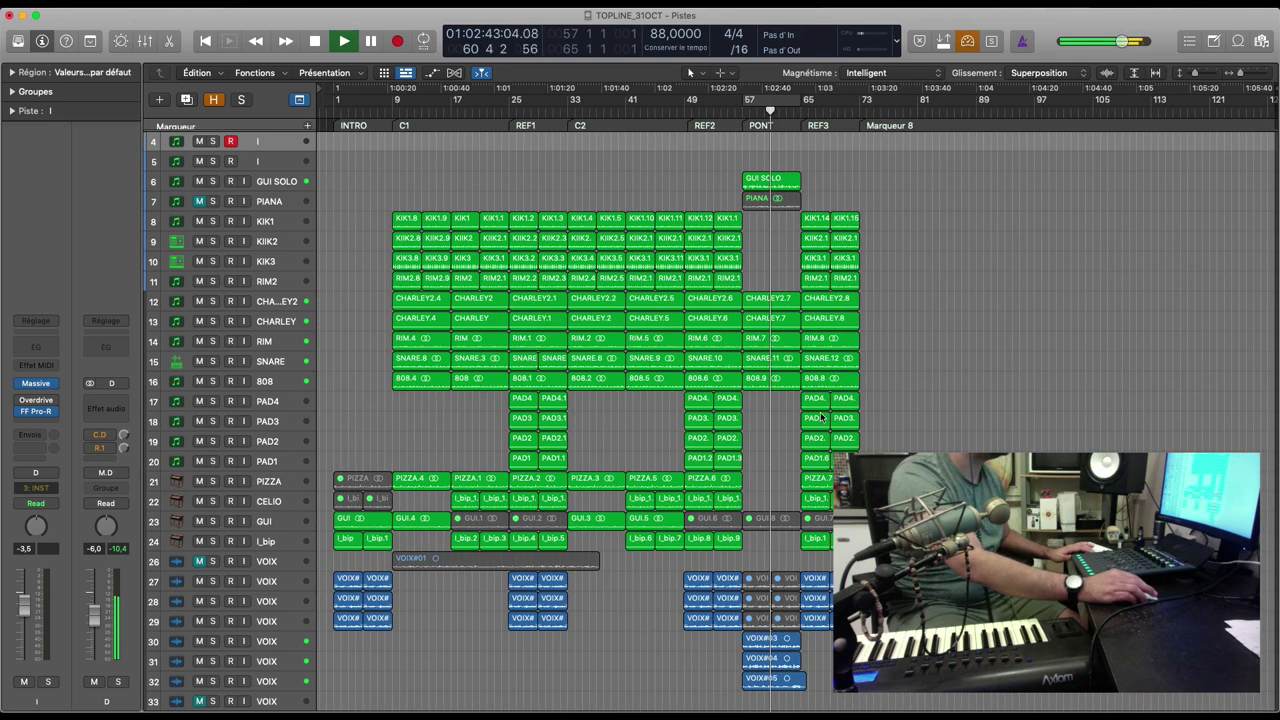
scroll(820, 418, up, 3)
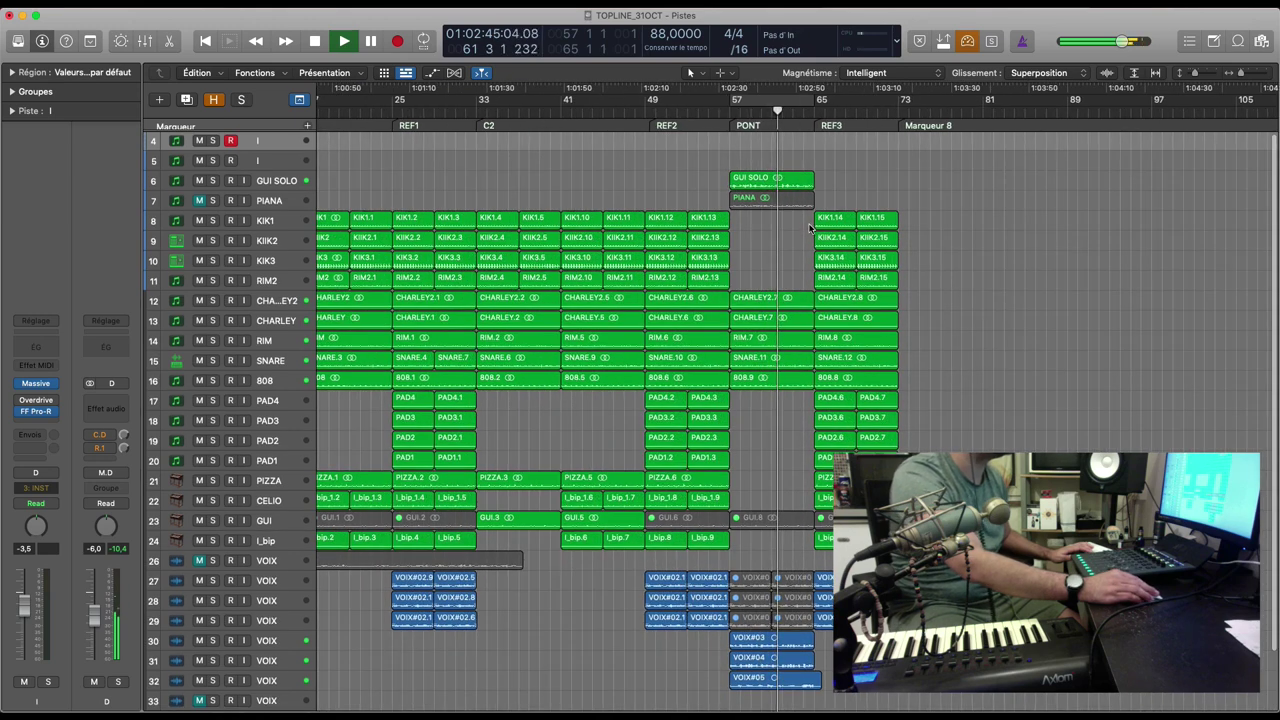
drag(810, 228, 835, 285)
drag(837, 233, 800, 233)
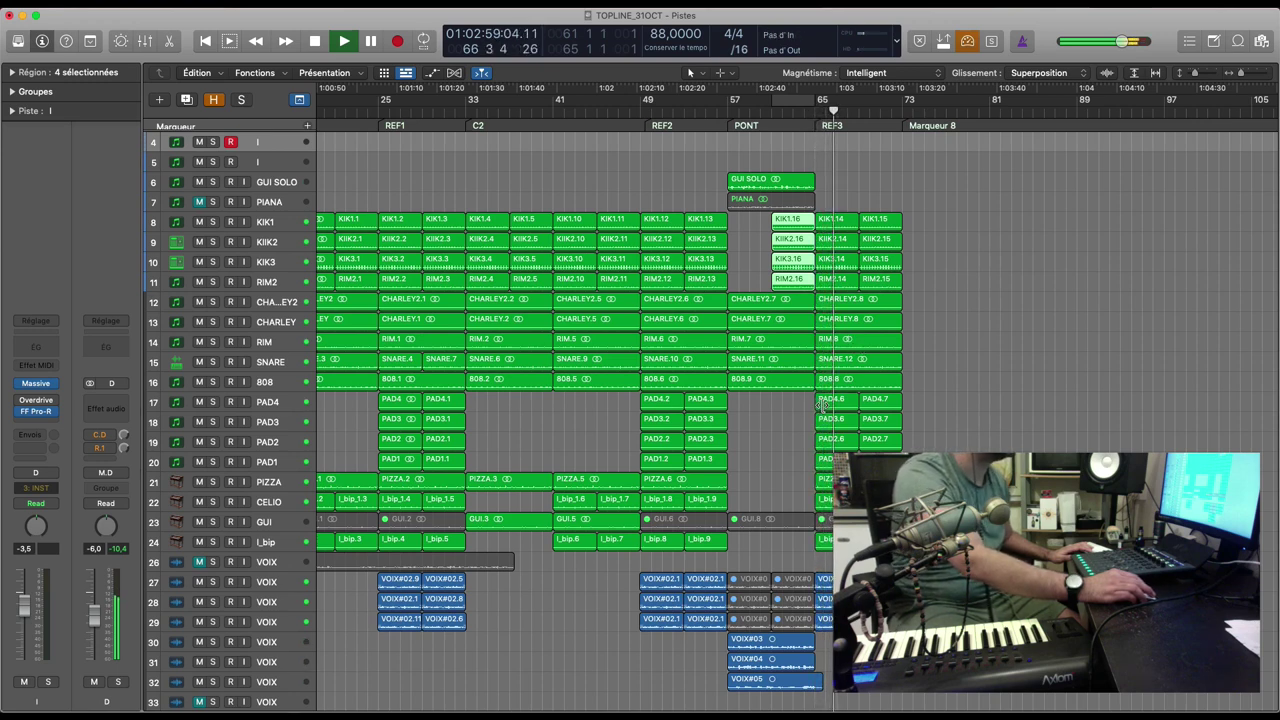
scroll(822, 405, down, 3)
scroll(809, 245, down, 2)
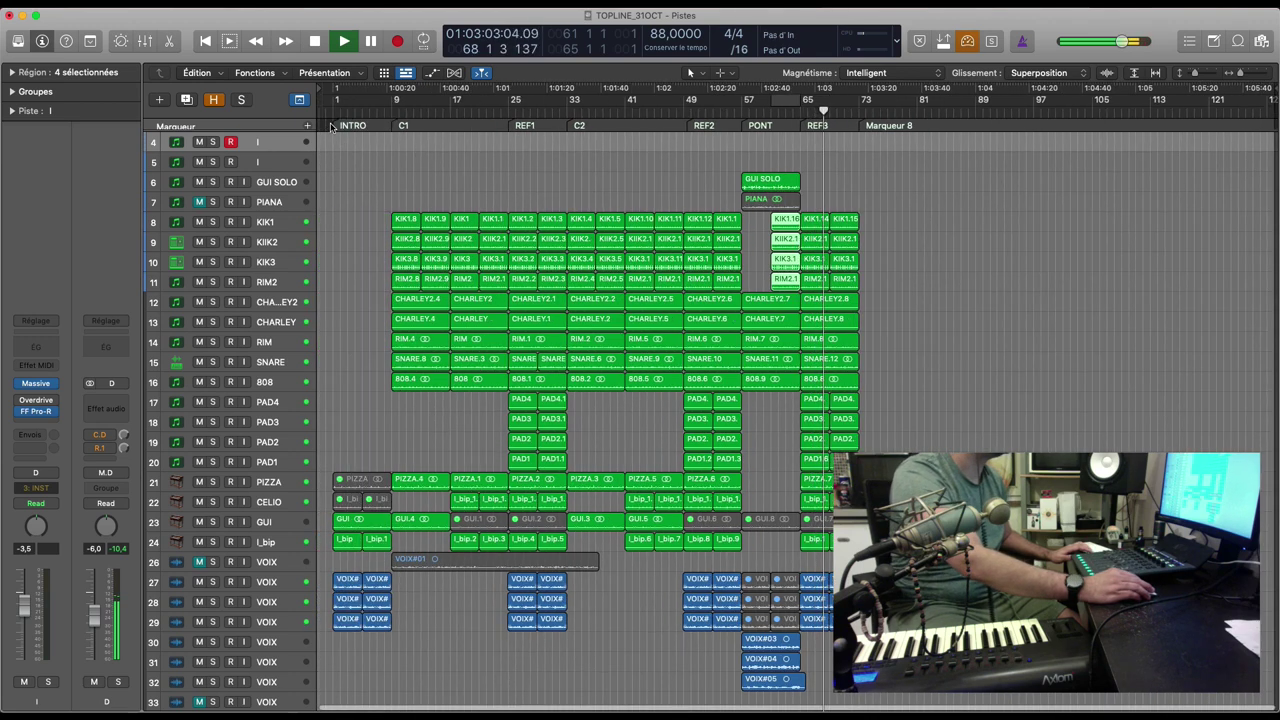
Step: Select the LABS instrument on track 5 and loop playback over INTRO from bar 1 to bar 9
click(291, 181)
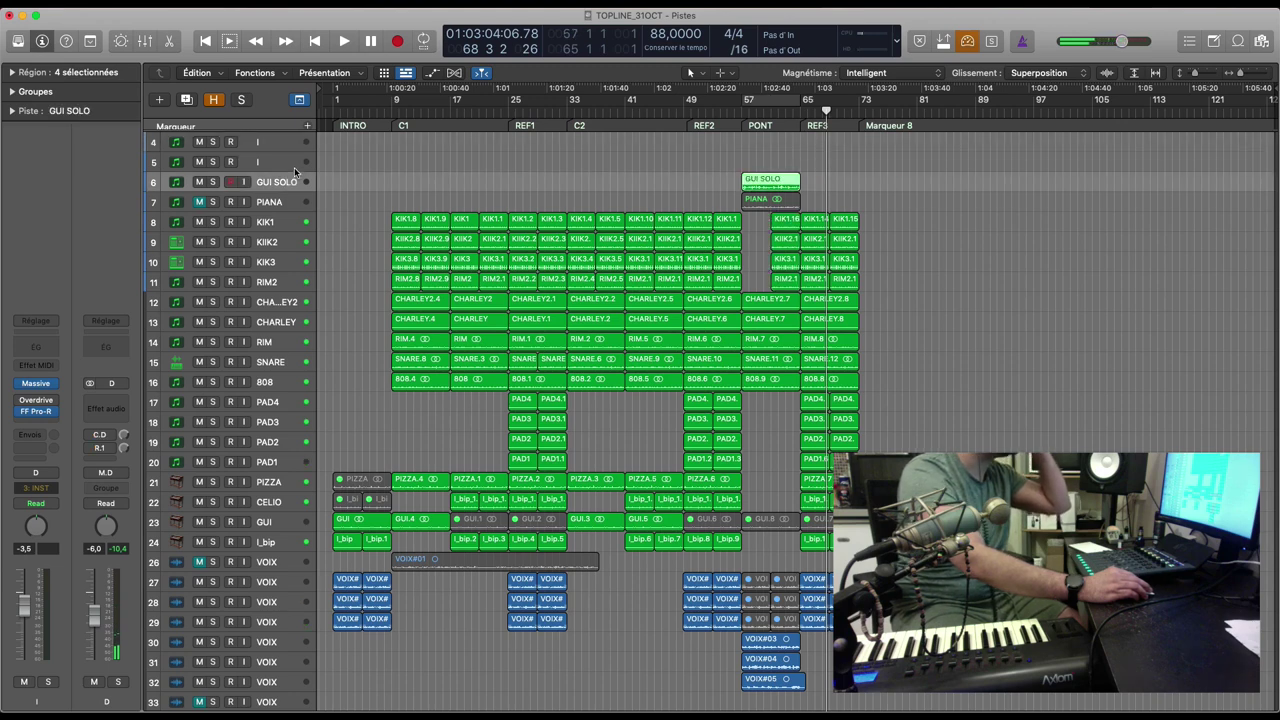
click(297, 163)
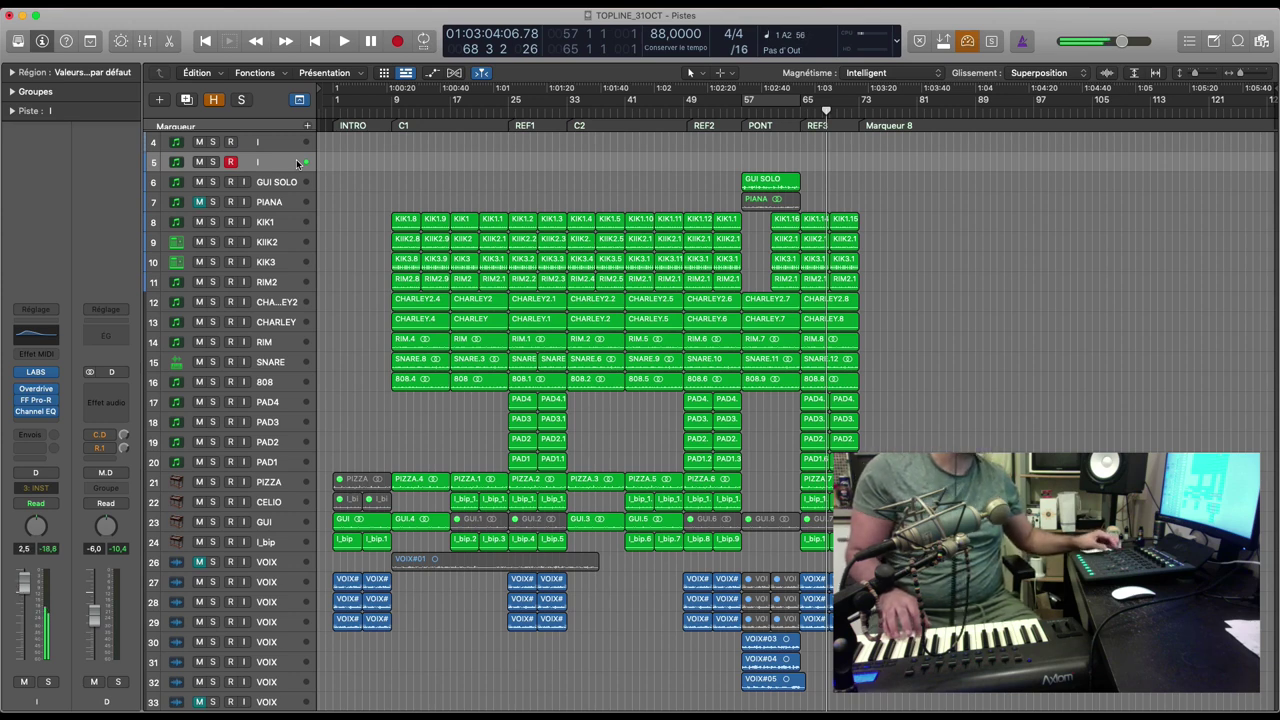
key(comma)
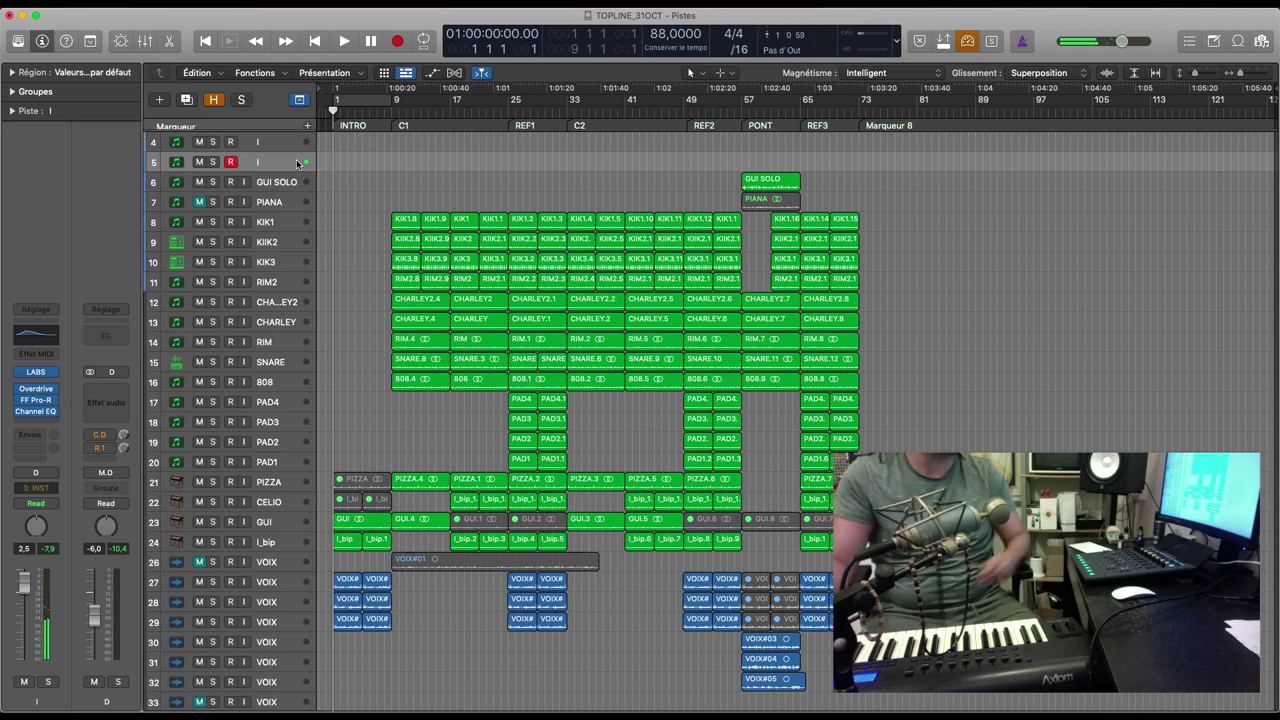
key(c)
key(space)
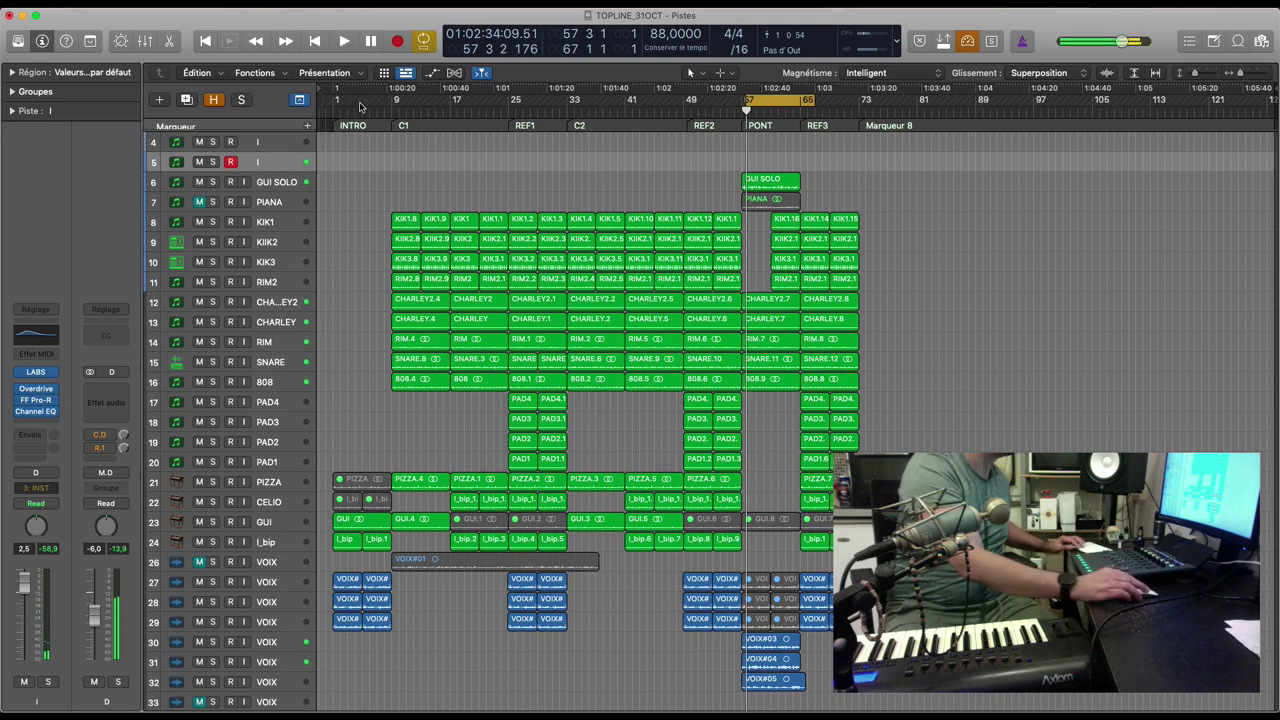
drag(336, 101, 394, 101)
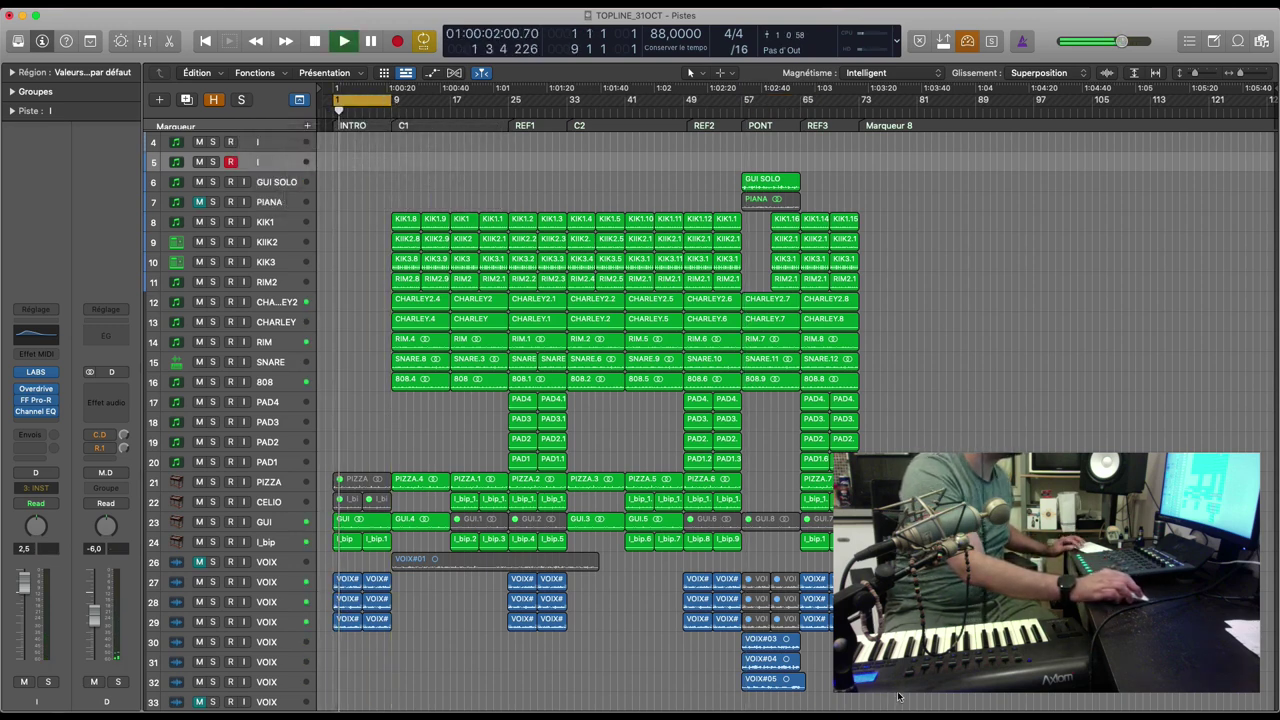
Step: Try to shift the arrangement's regions eight bars later without the markers, and undo the move
drag(915, 693, 338, 205)
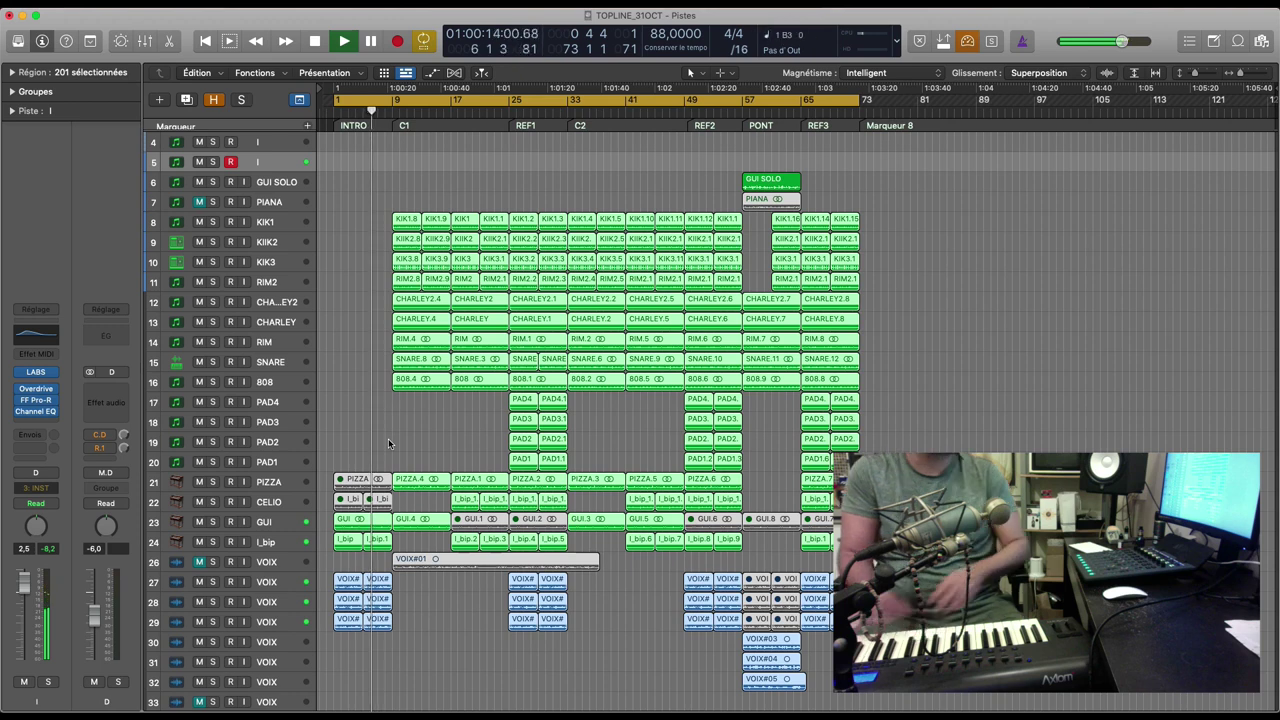
key(space)
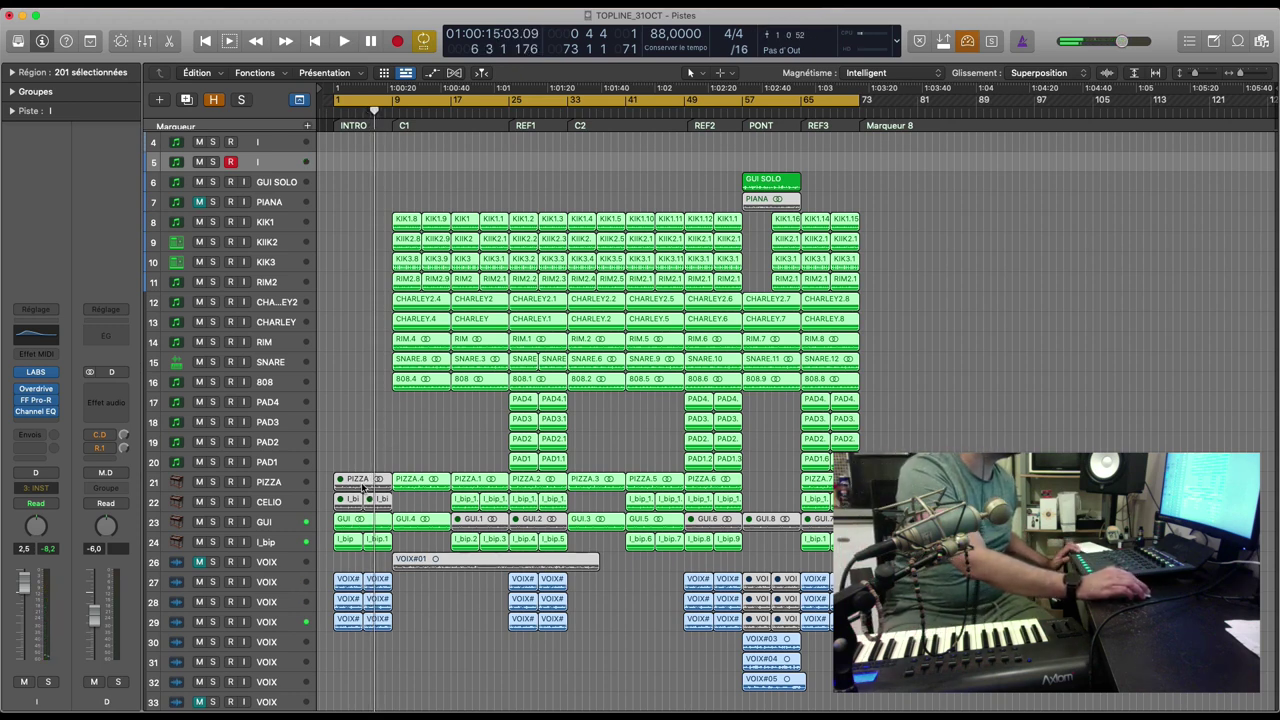
drag(362, 490, 409, 487)
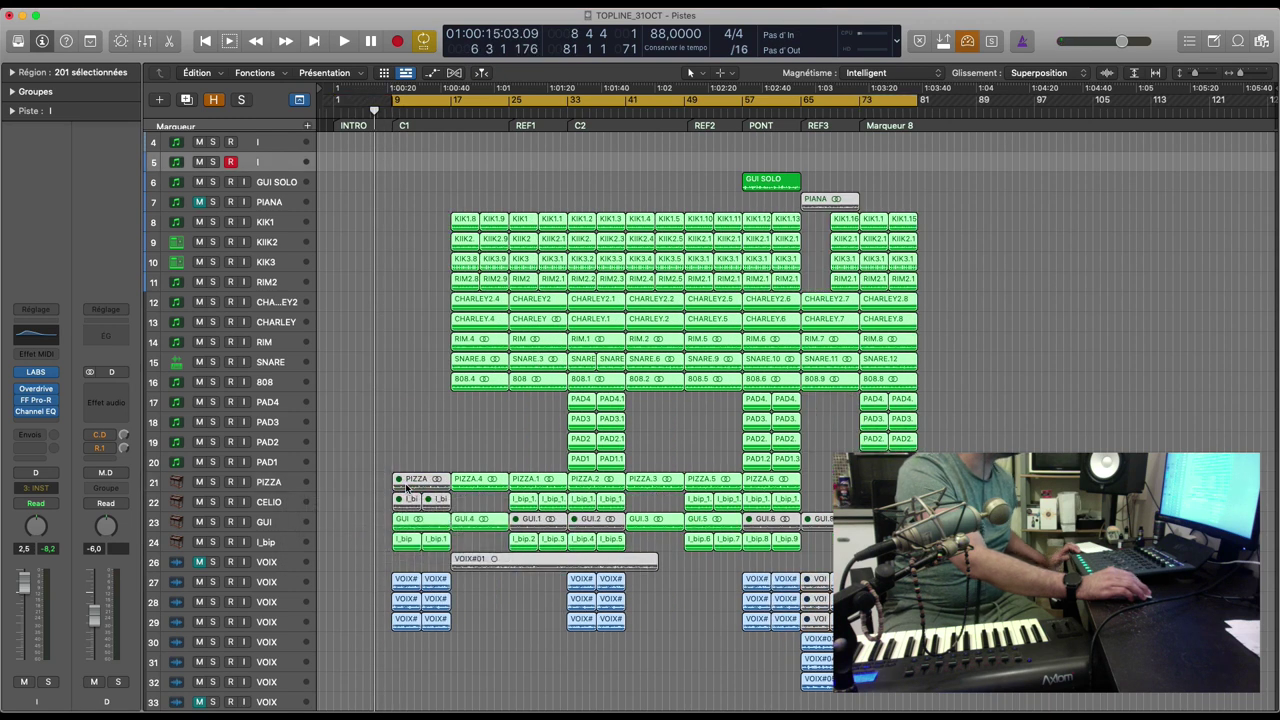
key(super+z)
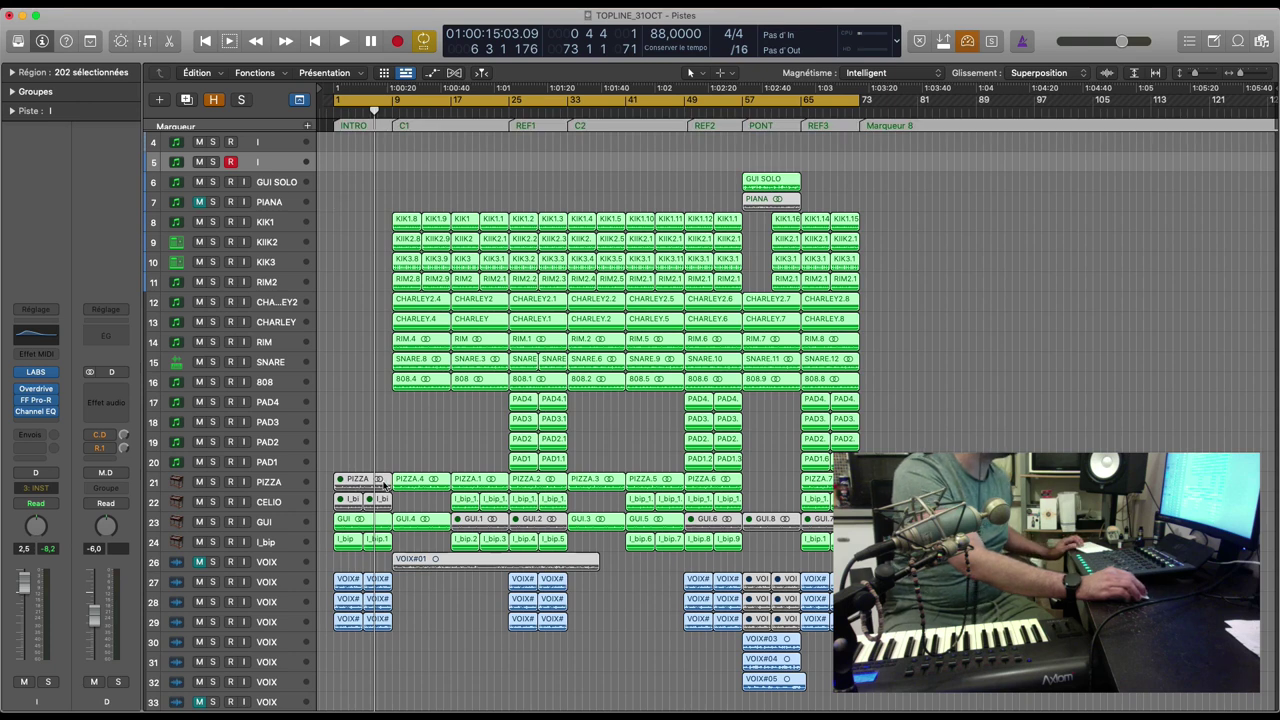
Step: Move all regions and markers eight bars later, and set the loop range to the empty bars 1 to 9
drag(383, 485, 409, 486)
drag(337, 104, 374, 105)
click(482, 461)
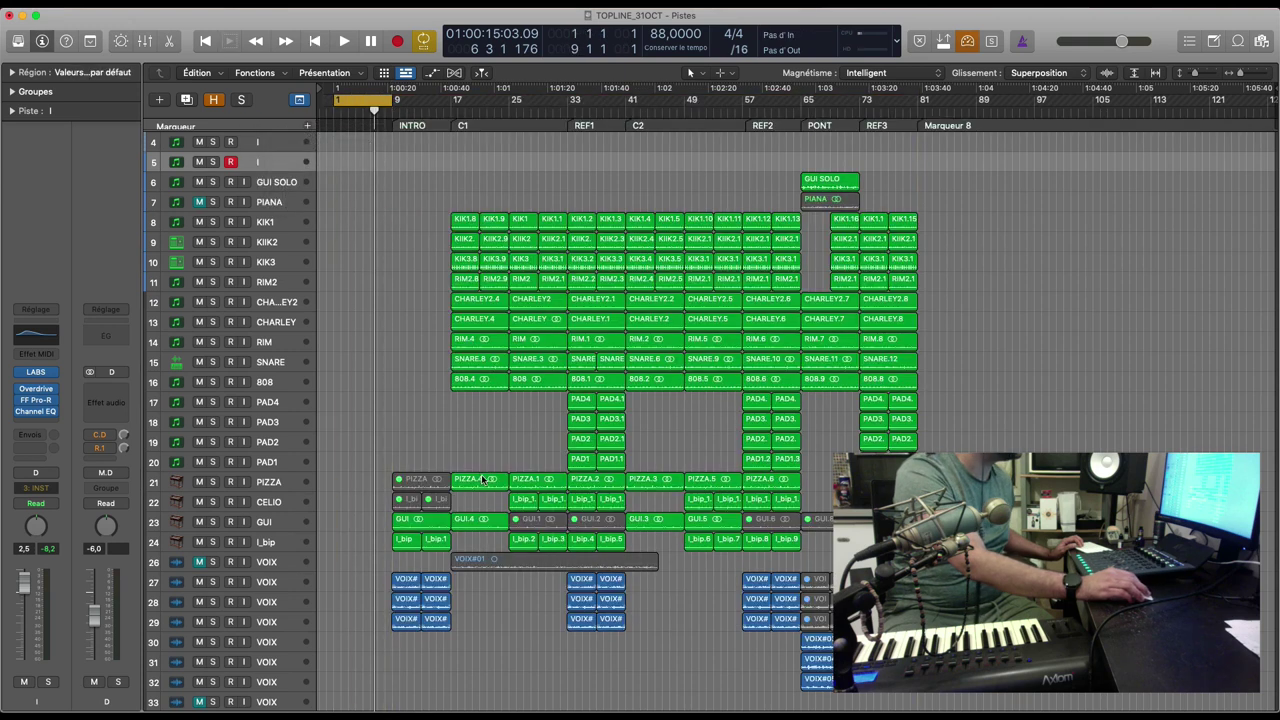
Step: Copy the CHARLEY.4 and 808.4 regions from C1 to bar 1, ahead of INTRO, with the loop playing from the start
drag(478, 333, 376, 326)
key(Return)
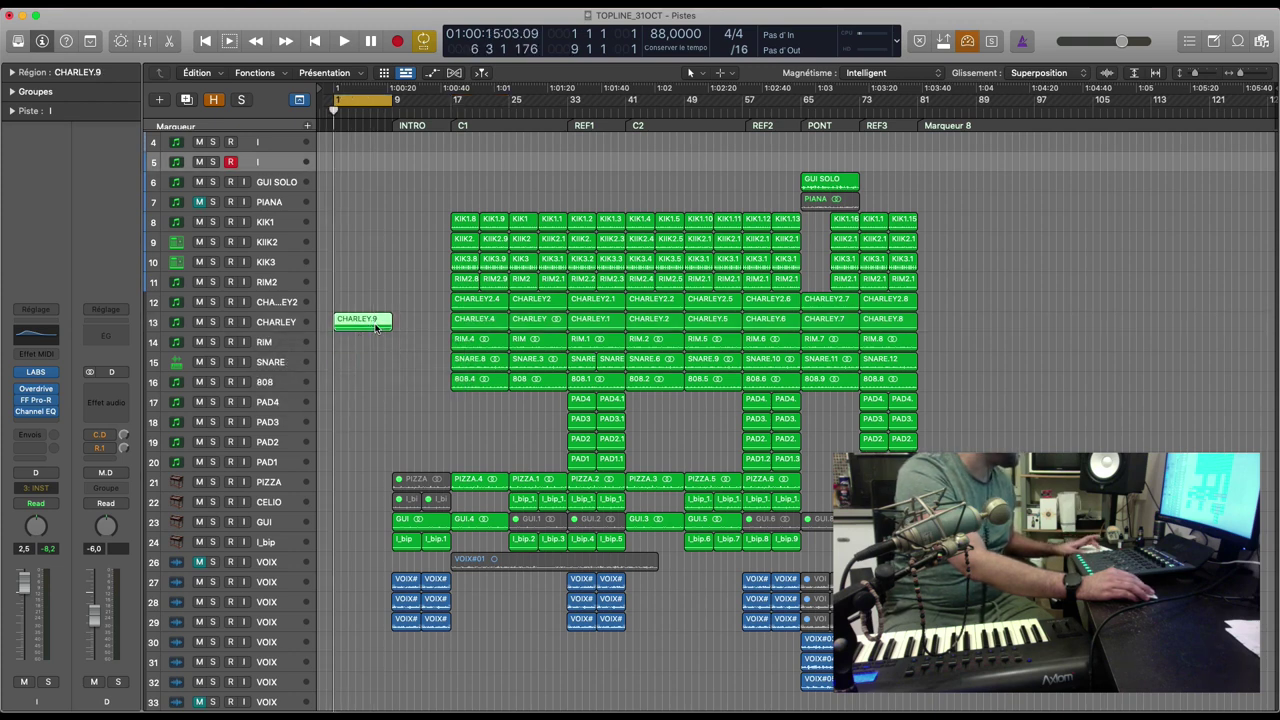
key(space)
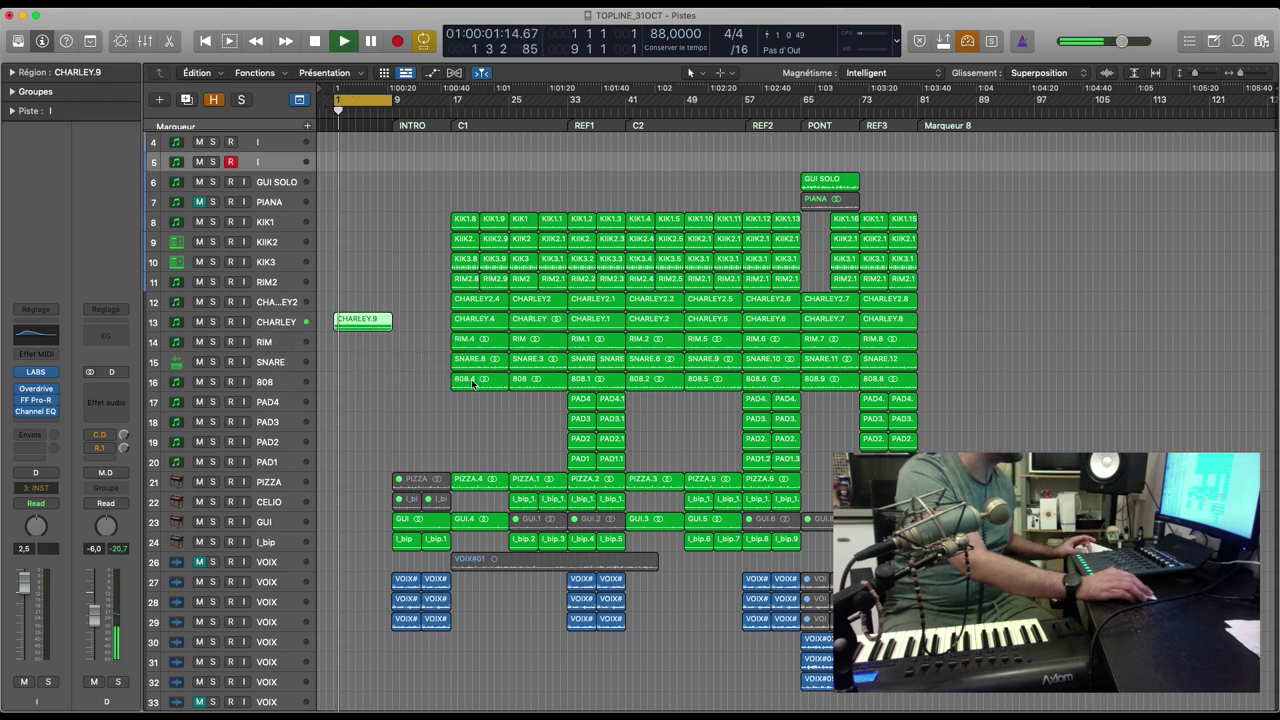
drag(472, 380, 352, 379)
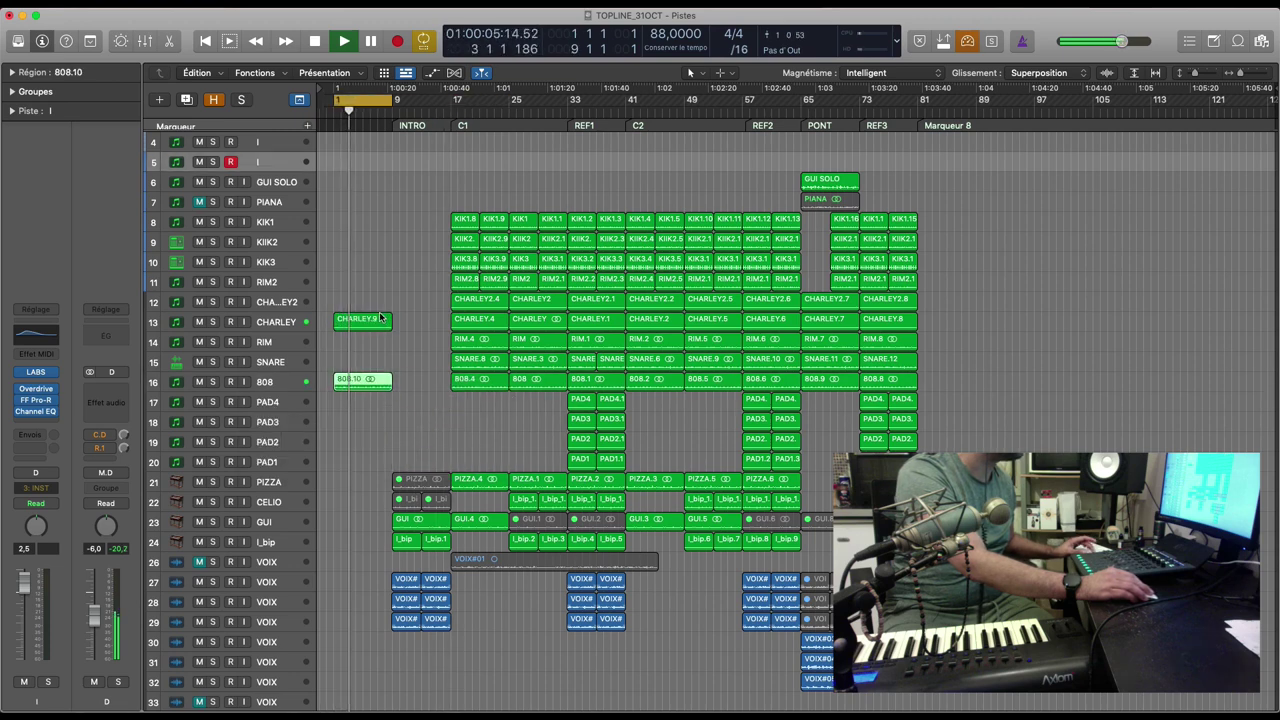
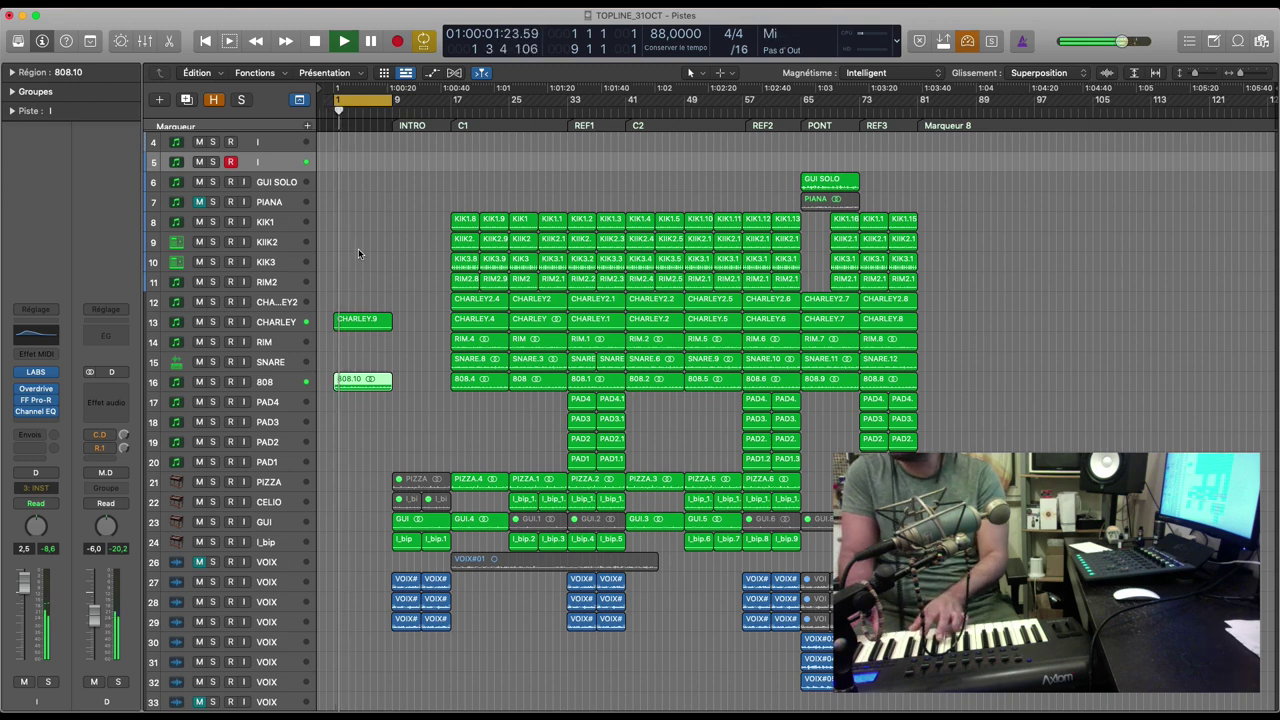
Step: Rehearse a LABS keyboard part on track 5 over the looped CHARLEY and 808 regions in bars 1 to 9
key(space)
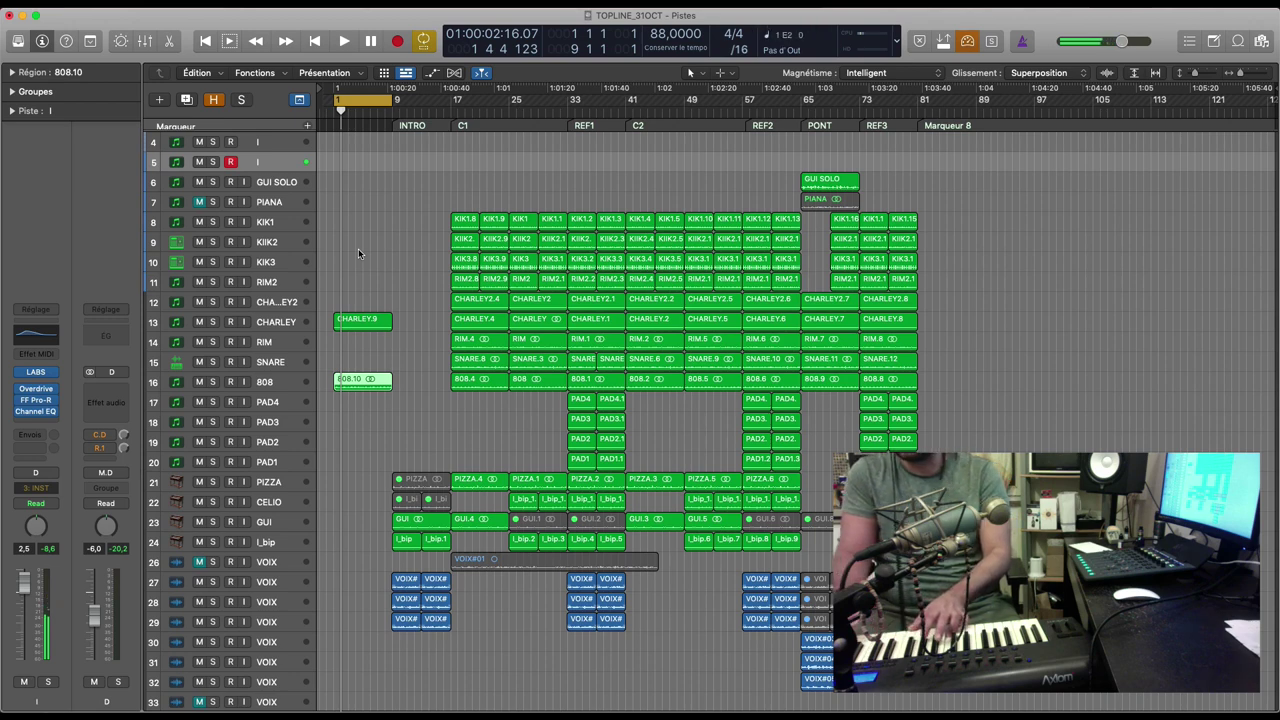
key(space)
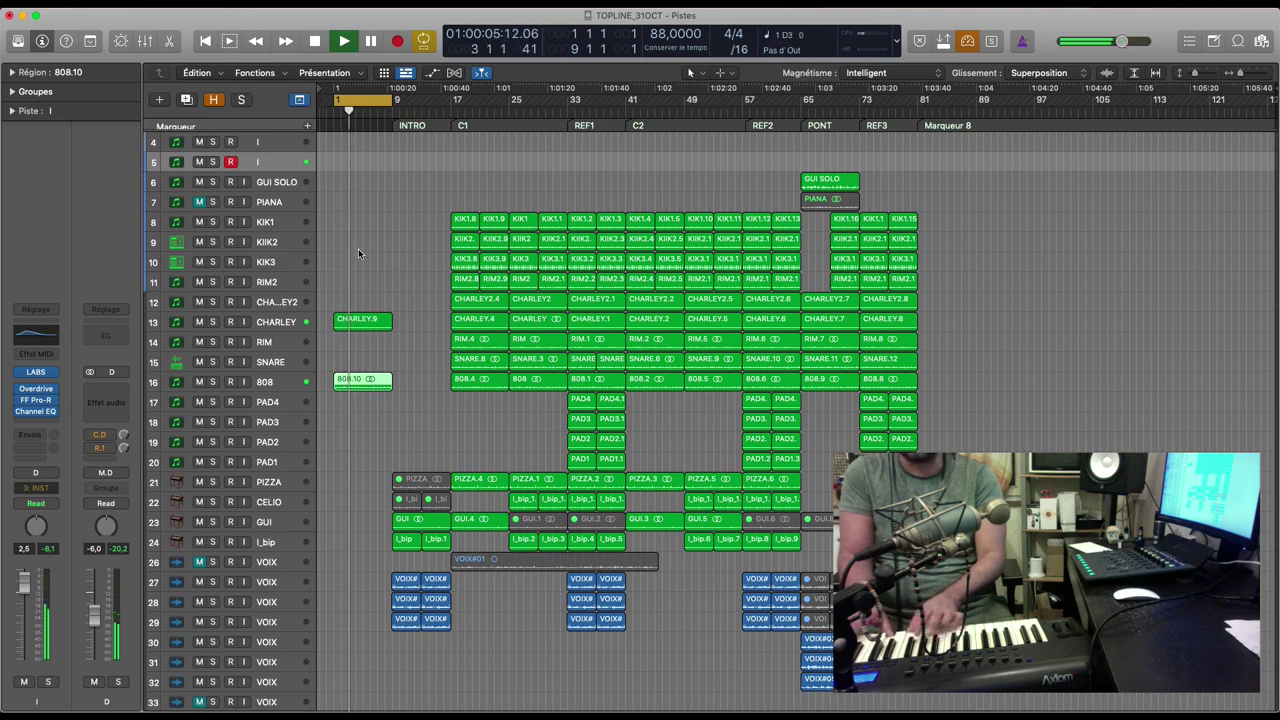
key(space)
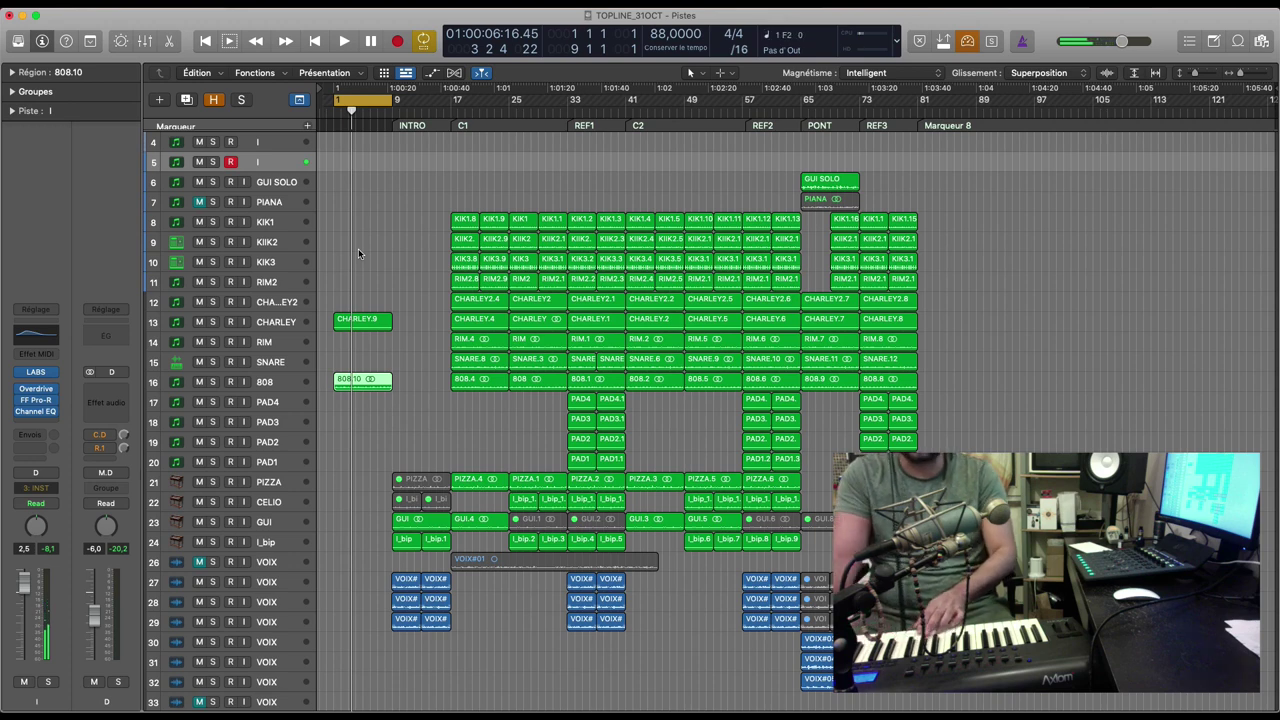
key(space)
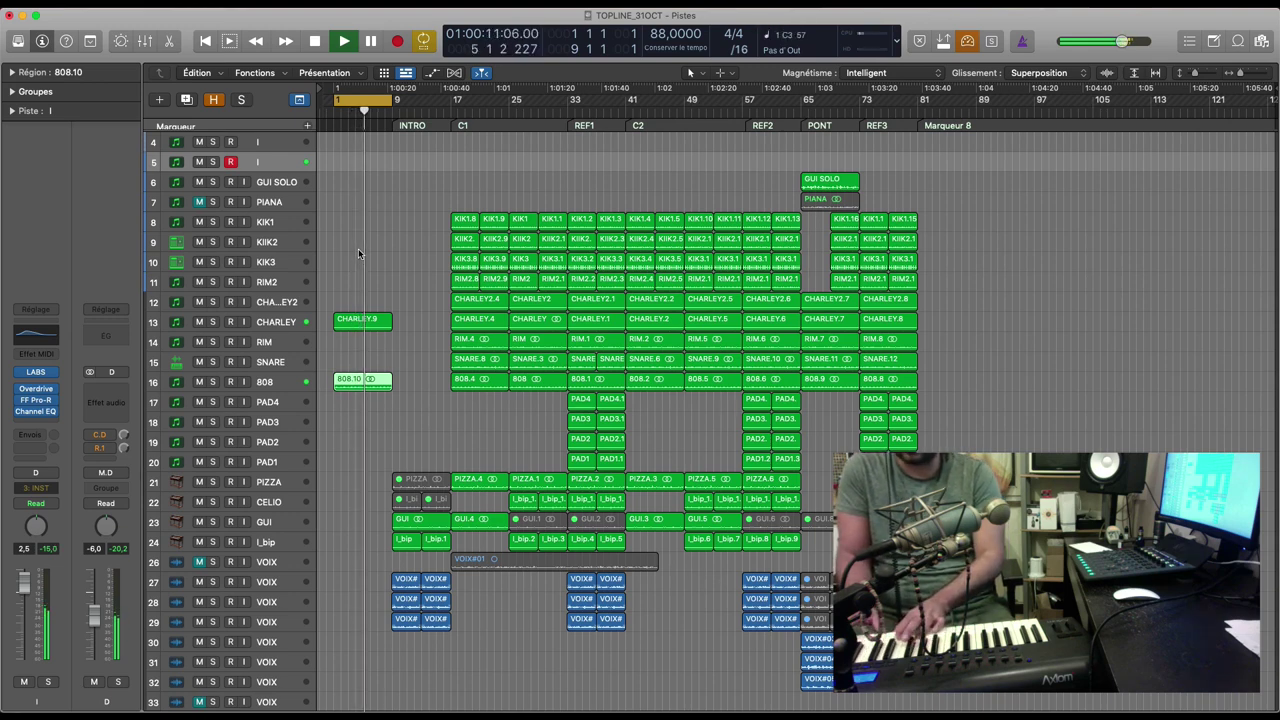
Step: Record the LABS keyboard part on track 5 over the CHARLEY and 808 regions from bar 1 to bar 5
key(space)
key(r)
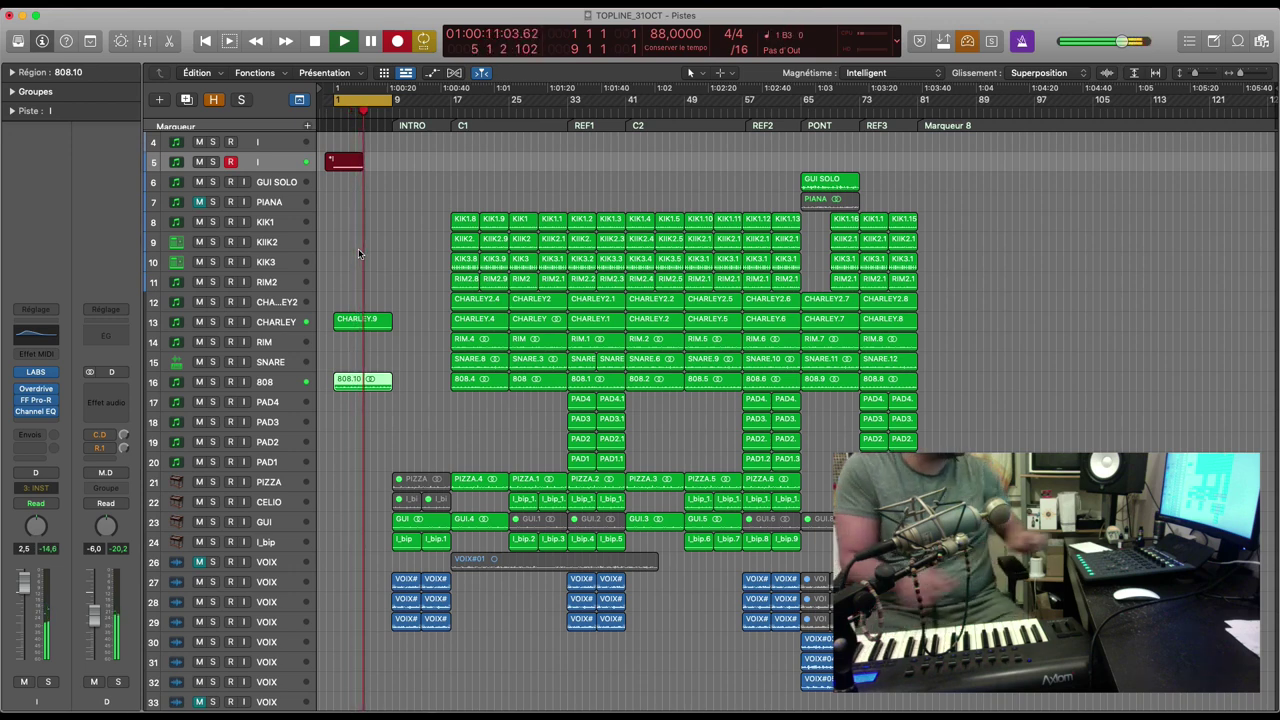
key(space)
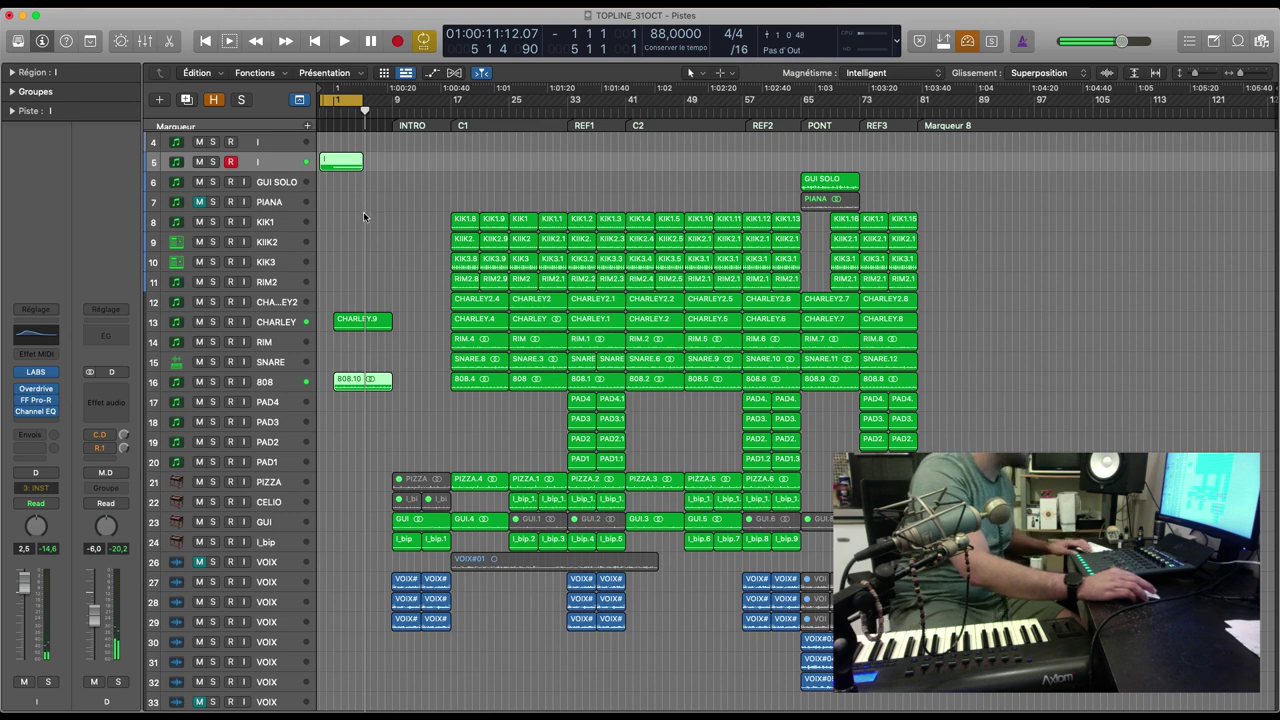
Step: Split the recorded track 5 region at bar 1, remove the lead-in before it, and loop bars 1 to 5
scroll(363, 211, up, 5)
scroll(363, 214, up, 3)
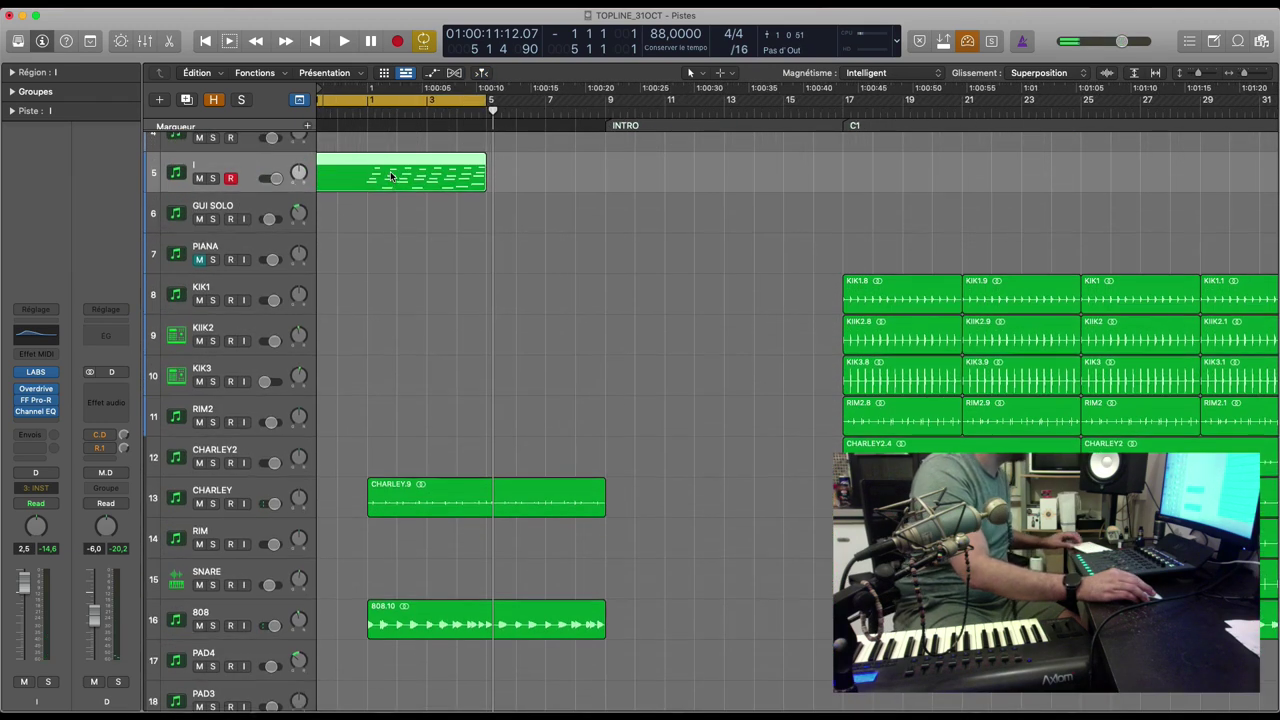
click(400, 177)
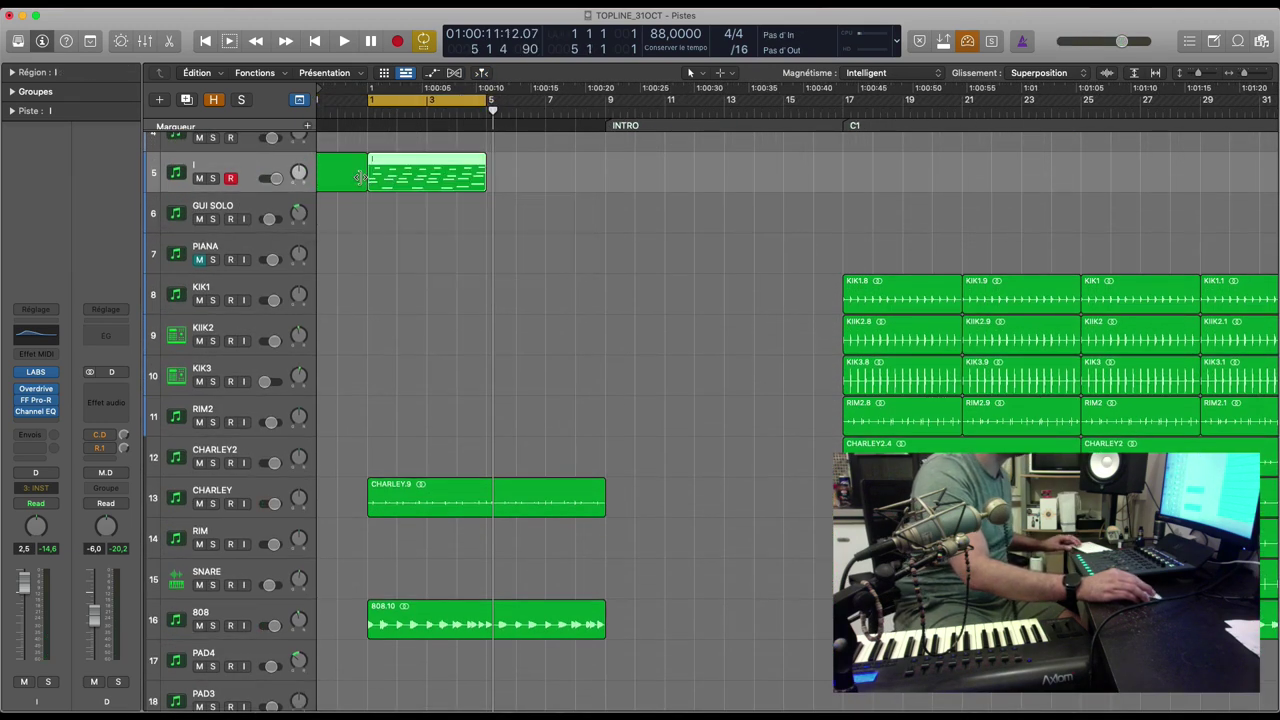
click(408, 178)
Step: Set the quantization of the recorded track 5 region to Non and play it from the start
key(space)
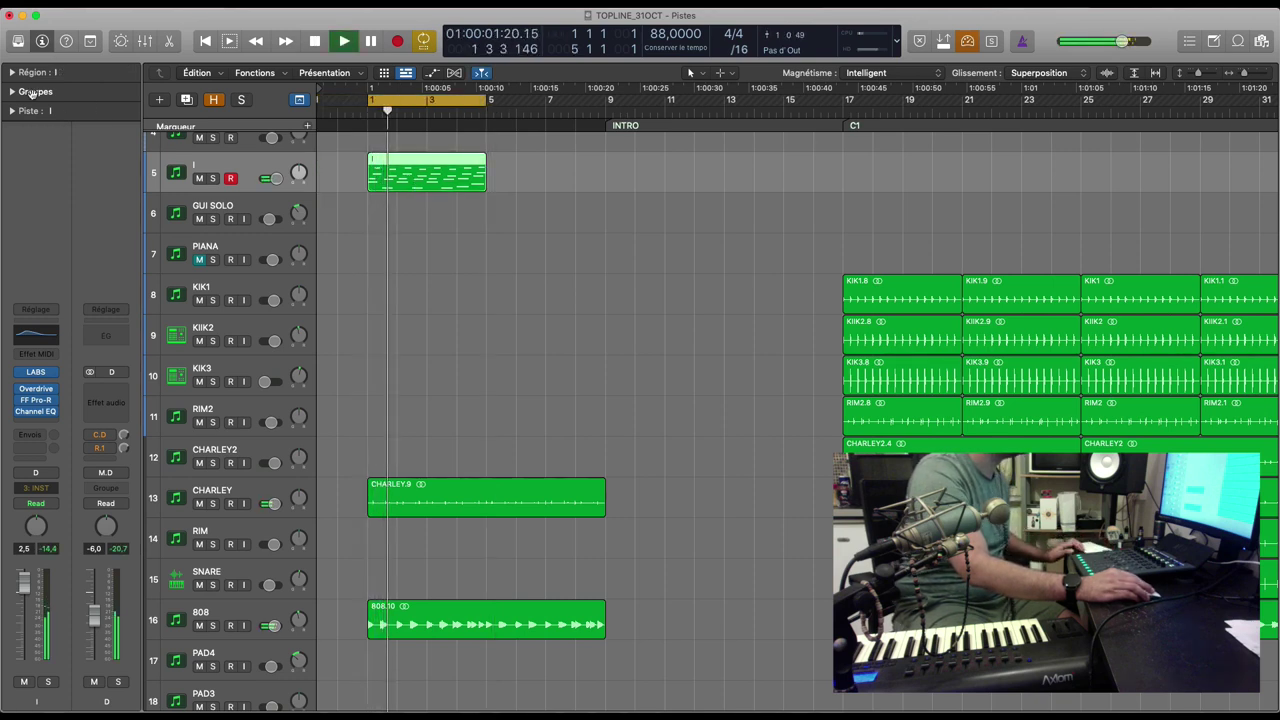
key(space)
click(12, 73)
click(95, 113)
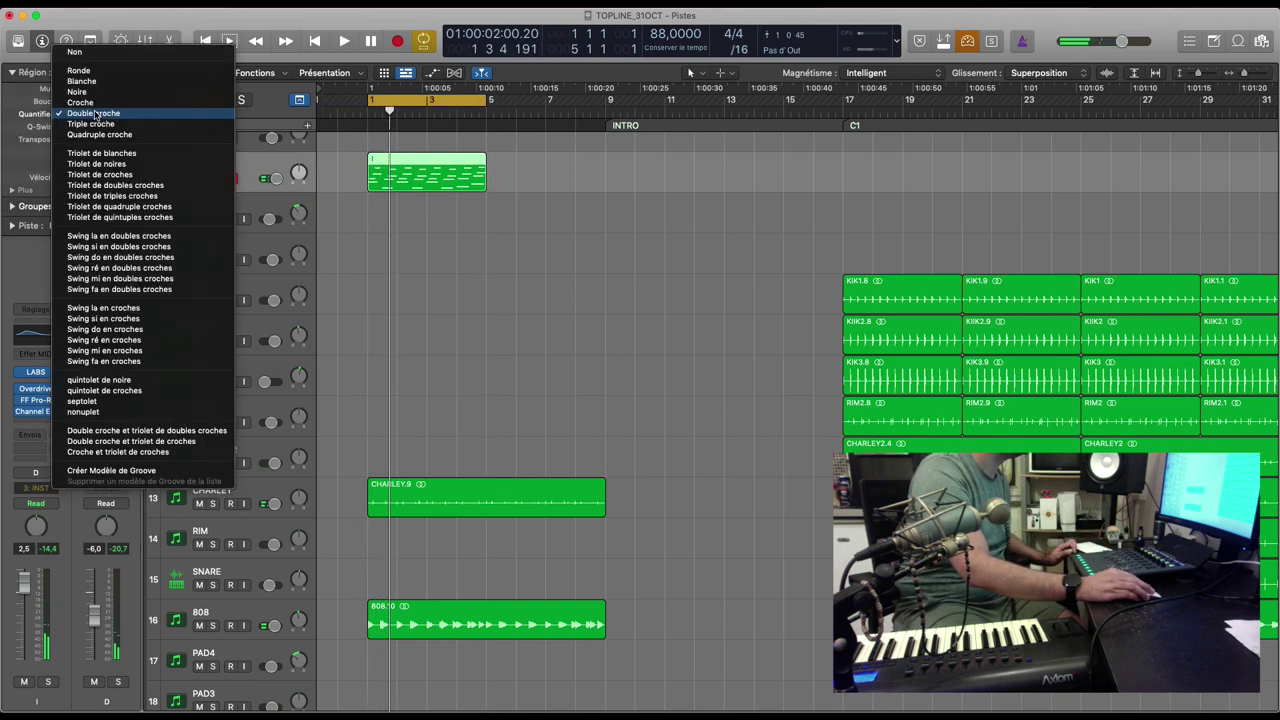
key(Return)
key(space)
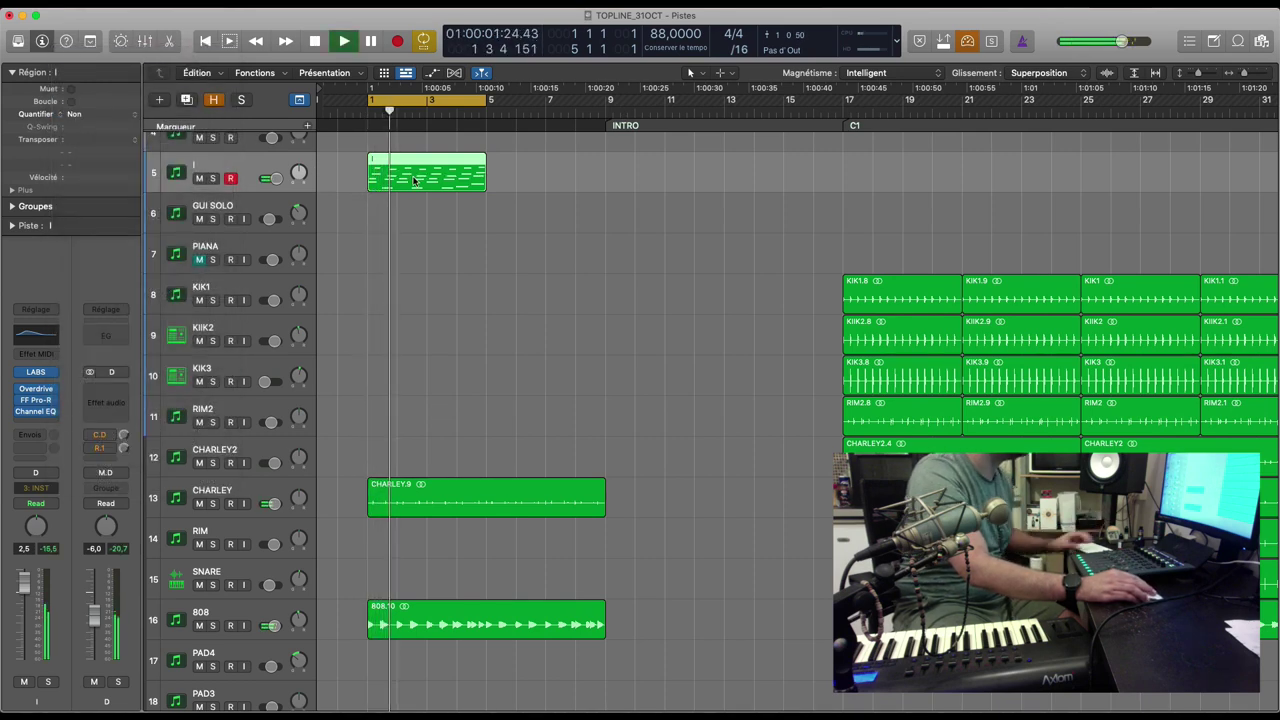
Step: Try Quadruple croche quantization on the track 5 region, and return it to Non
click(95, 113)
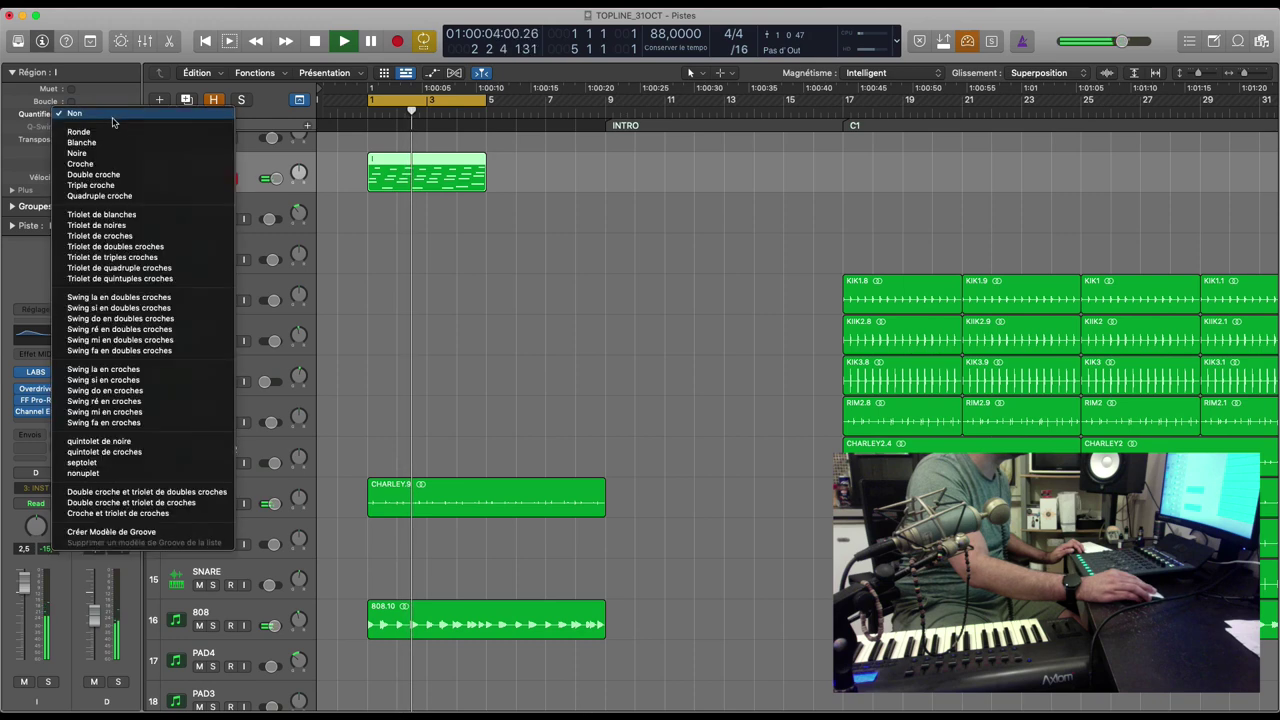
click(124, 196)
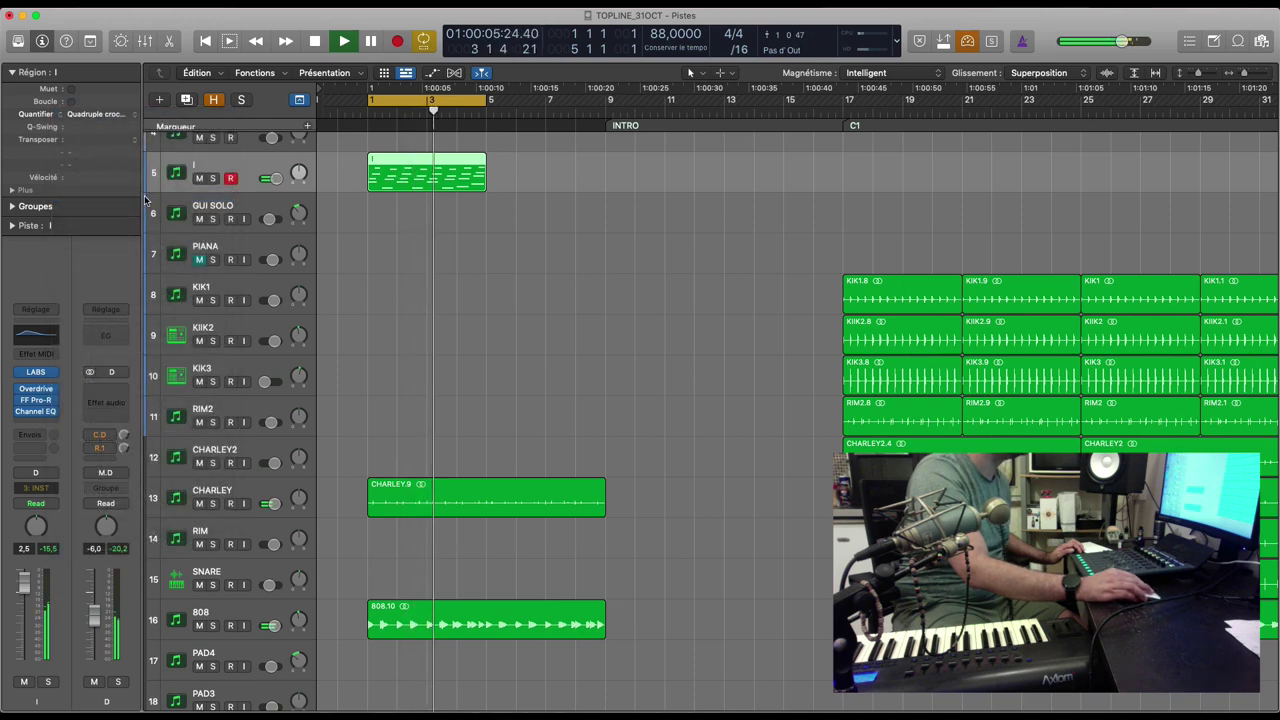
key(Return)
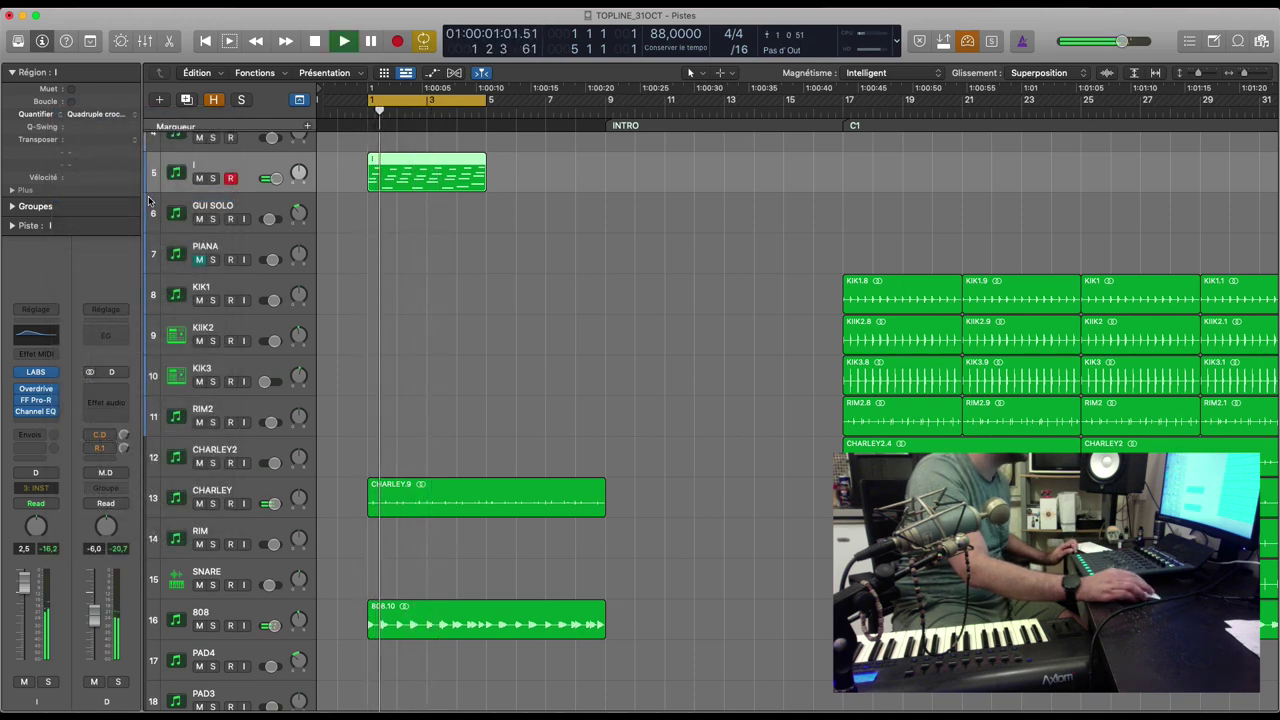
click(100, 113)
click(75, 30)
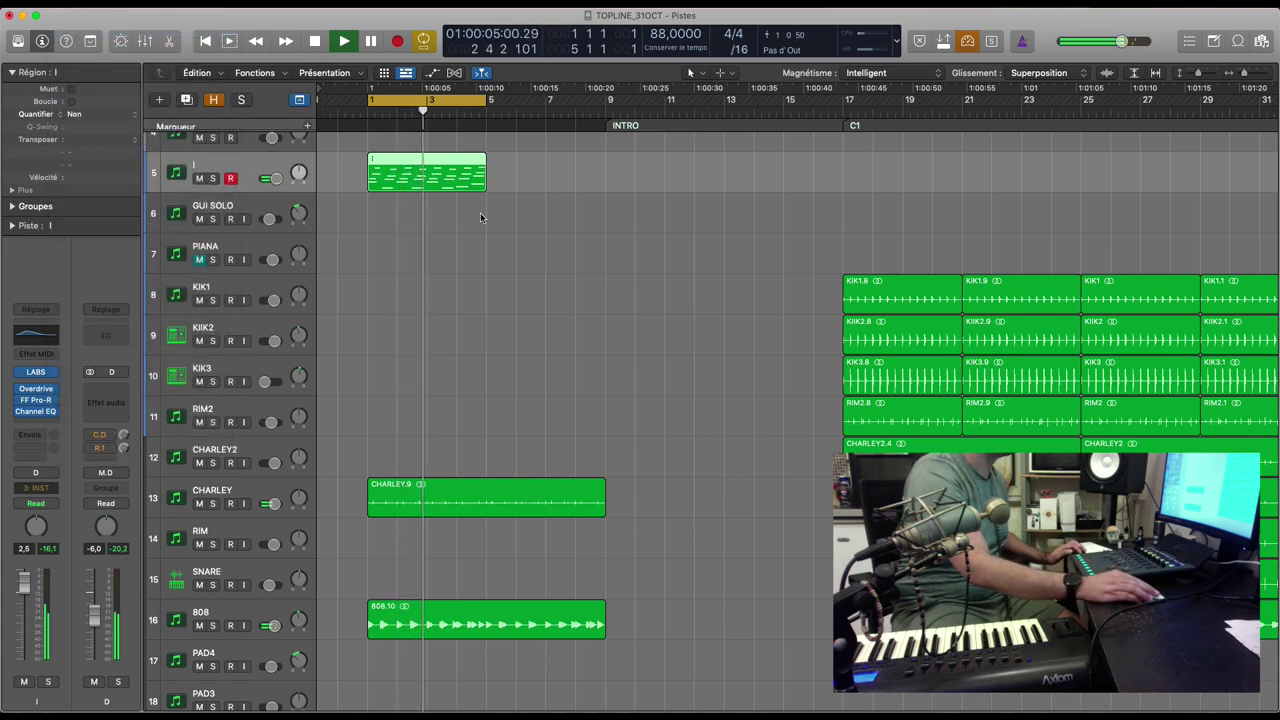
Step: Bounce the track 5 region in place to a new track named HARMO GUI, with the source muted
key(space)
right_click(434, 174)
click(462, 177)
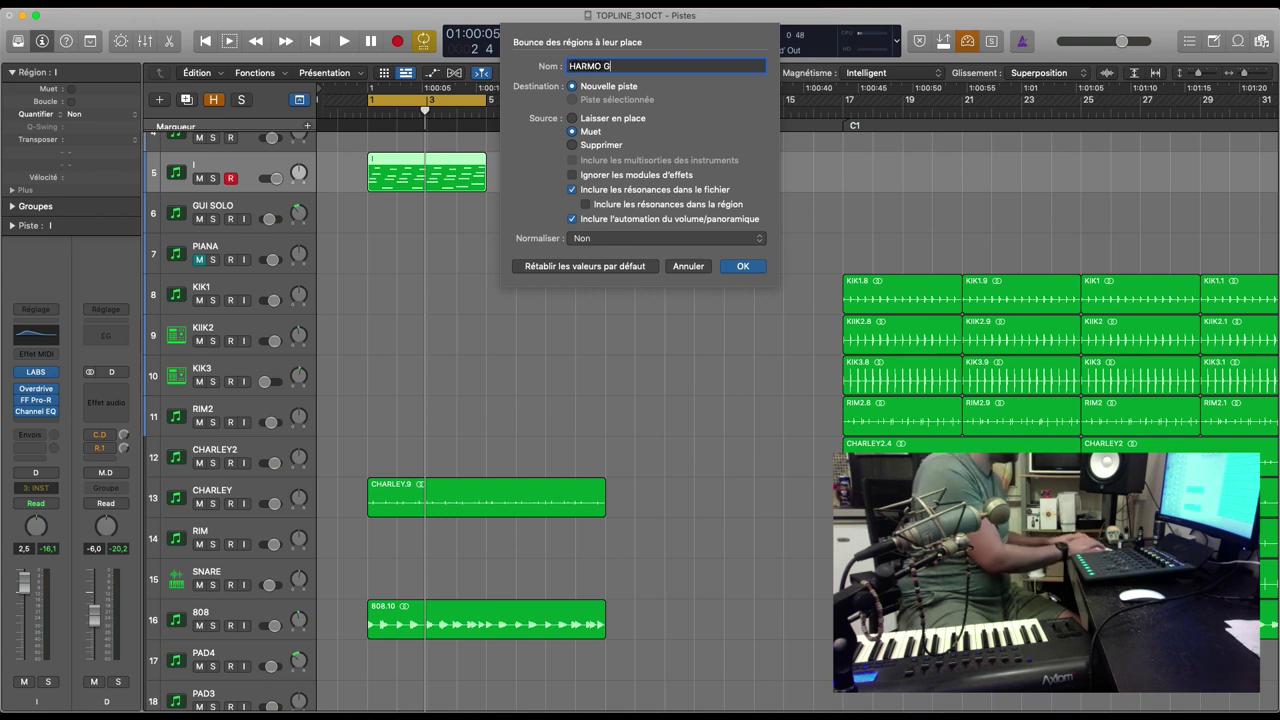
key(Return)
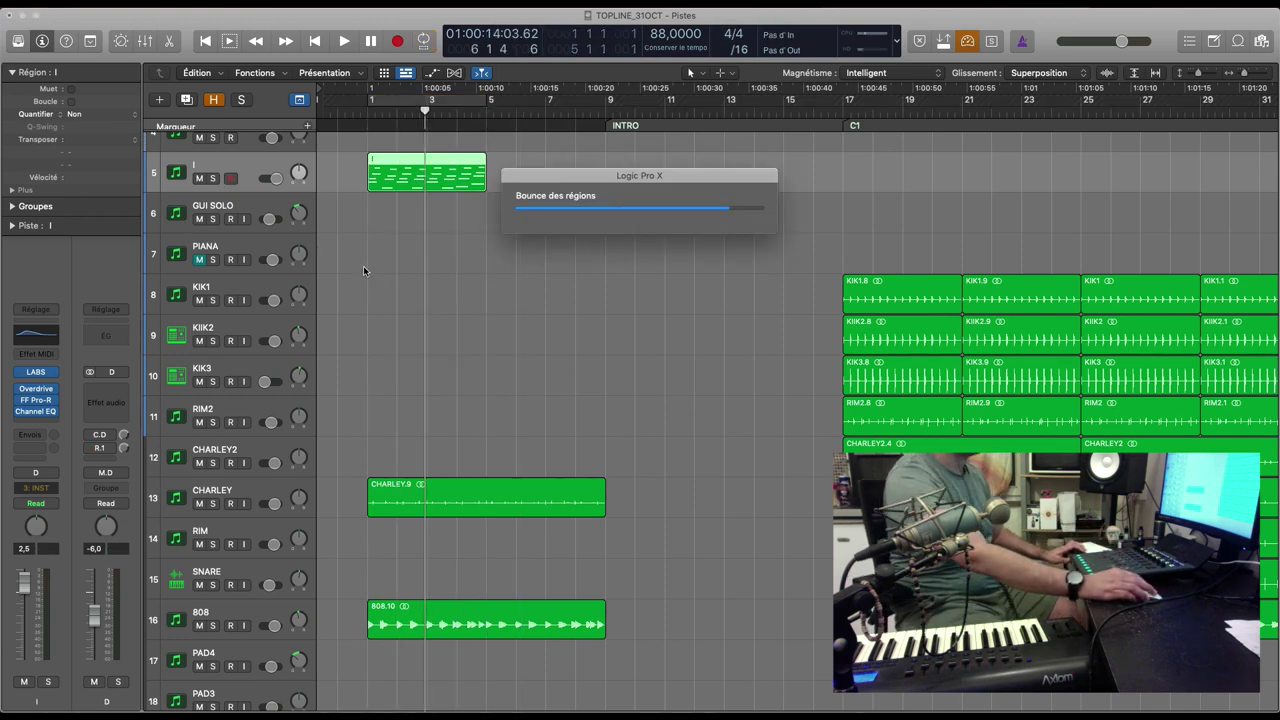
Step: Solo the HARMO GUI track during looped playback and delete the muted source region on track 5
key(u)
key(space)
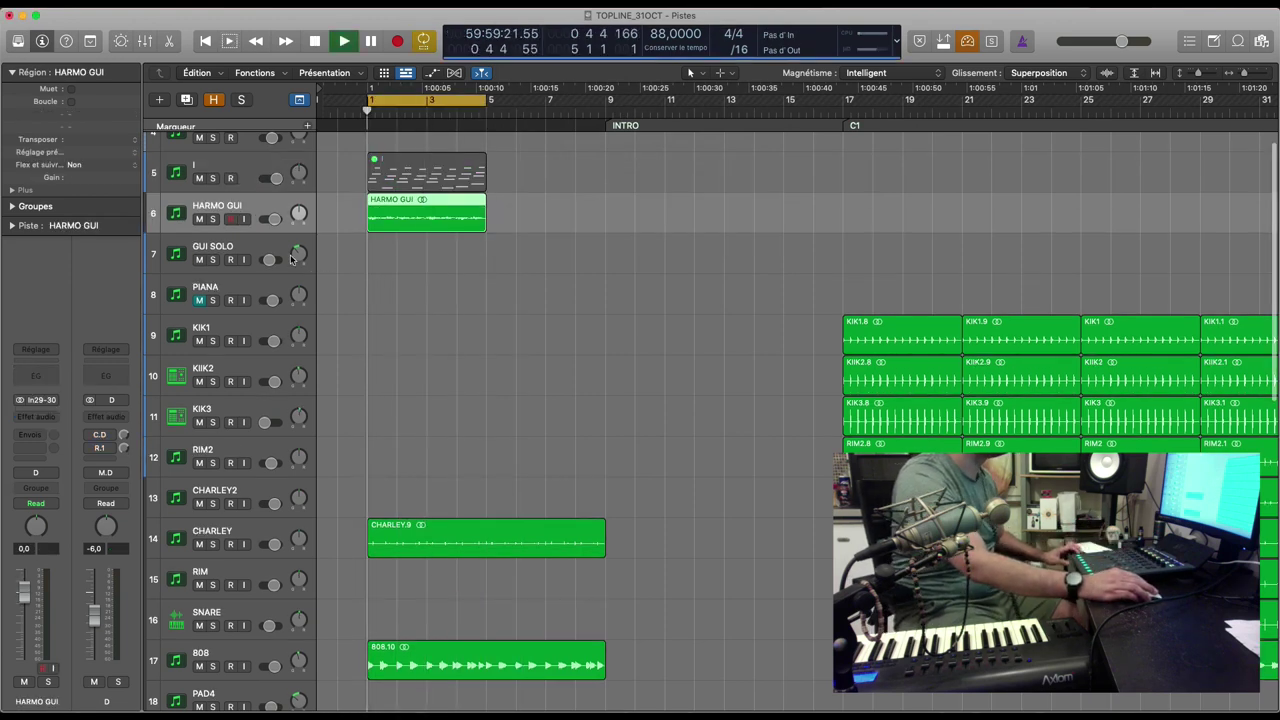
click(212, 219)
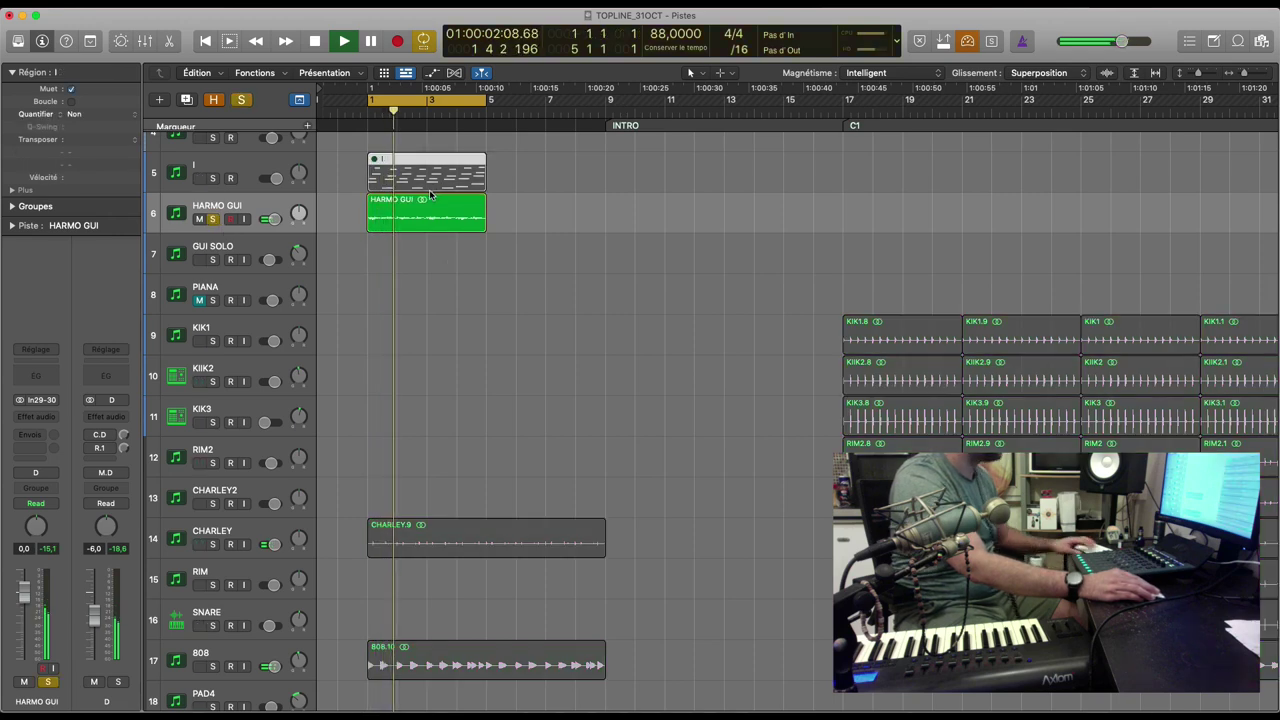
key(Delete)
key(super+Up)
key(super+Left)
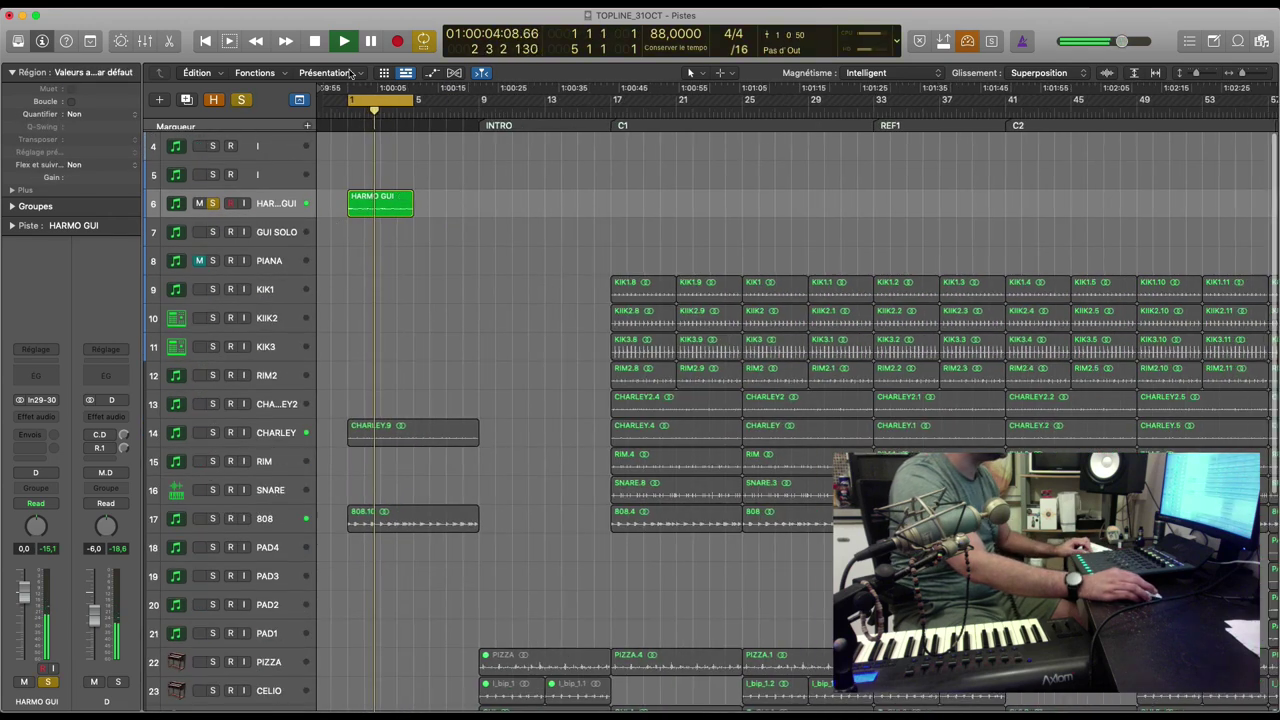
Step: Enable Flex on the HARMO GUI track in Polyphonic (auto) mode
click(454, 73)
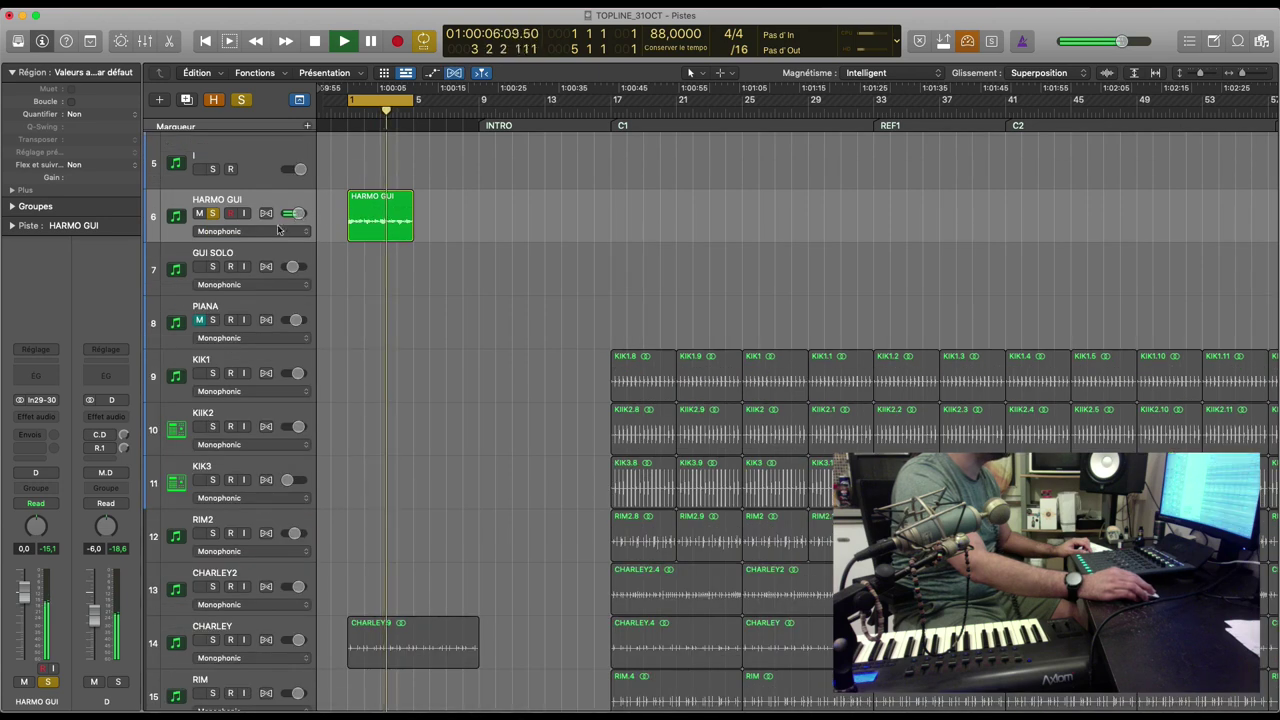
click(267, 214)
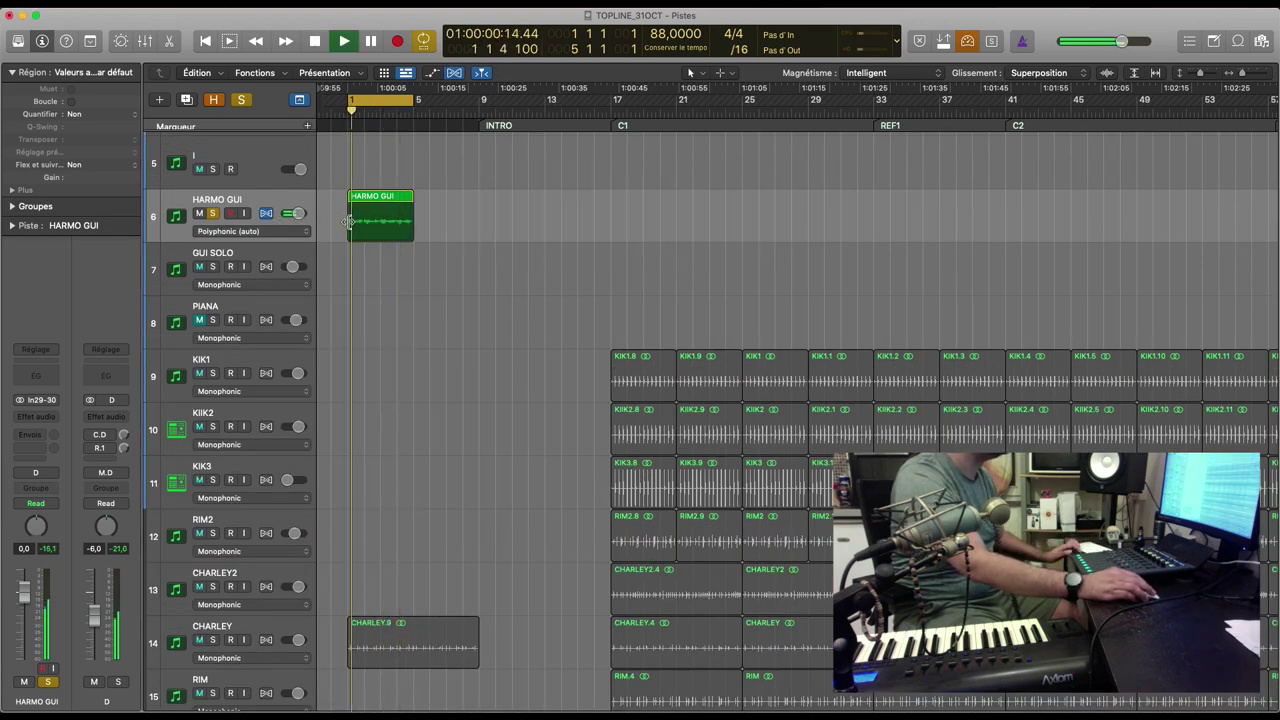
scroll(444, 244, down, 5)
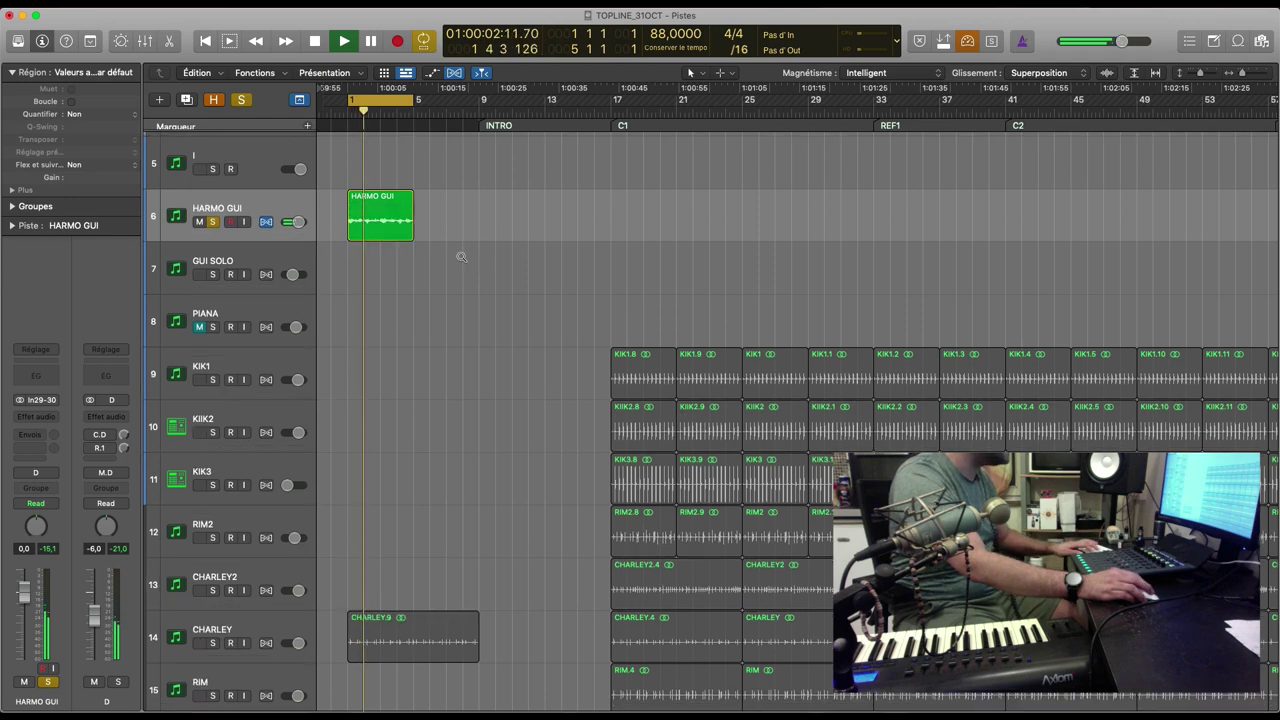
scroll(428, 230, down, 3)
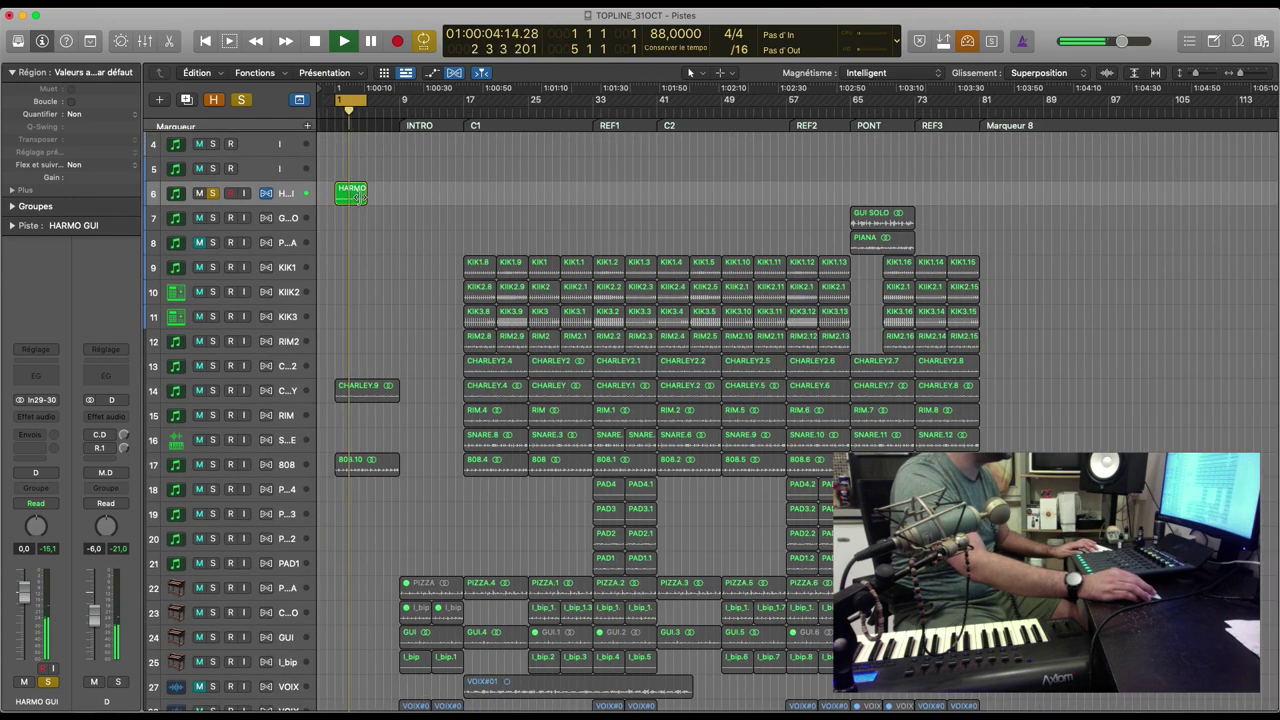
Step: Copy the HARMO GUI region to bar 5 and set the loop range to bars 1 to 9
drag(360, 192, 392, 202)
scroll(424, 285, down, 4)
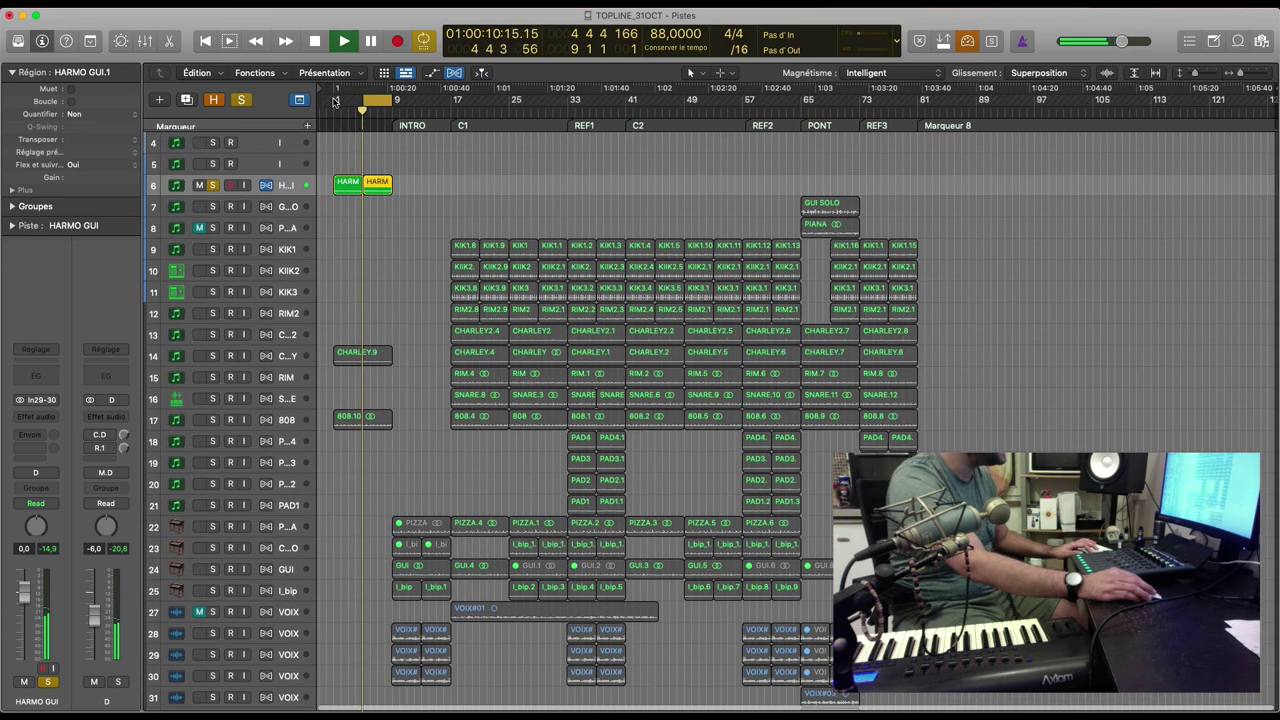
drag(337, 100, 396, 105)
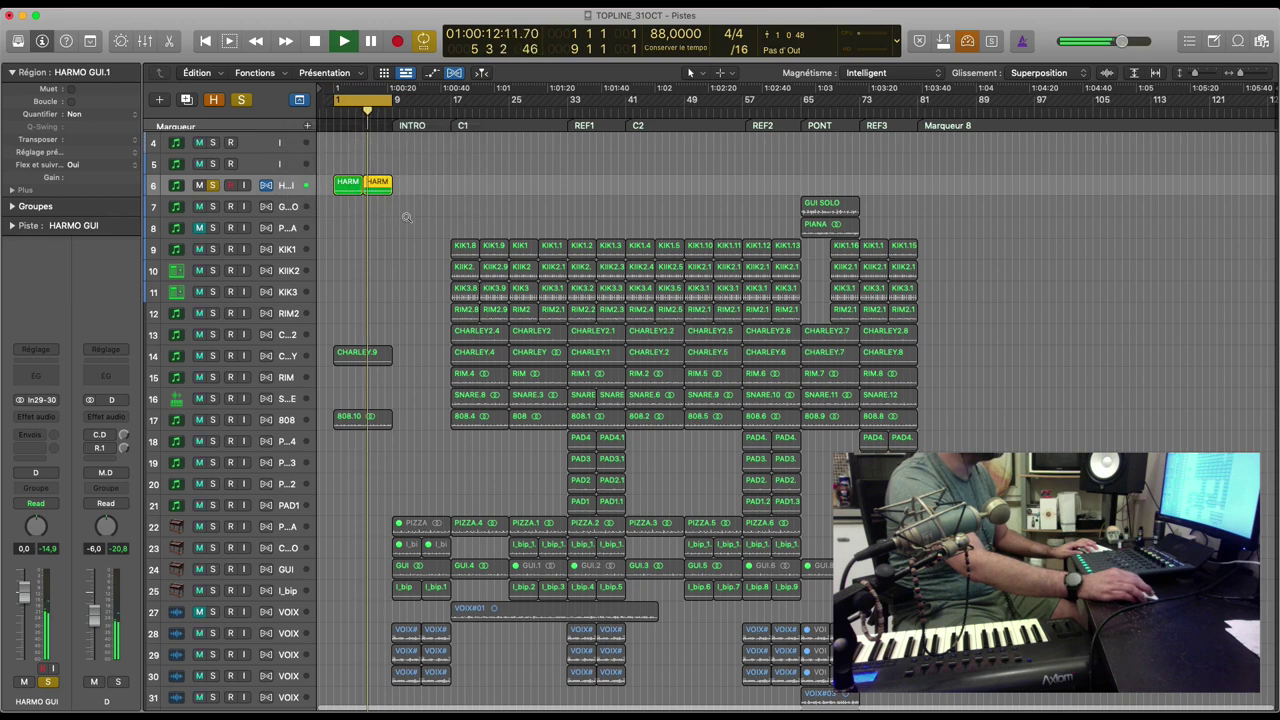
Step: Listen to the soloed HARMO GUI loop over bars 1 to 9 with the whole arrangement in view
scroll(449, 190, down, 1)
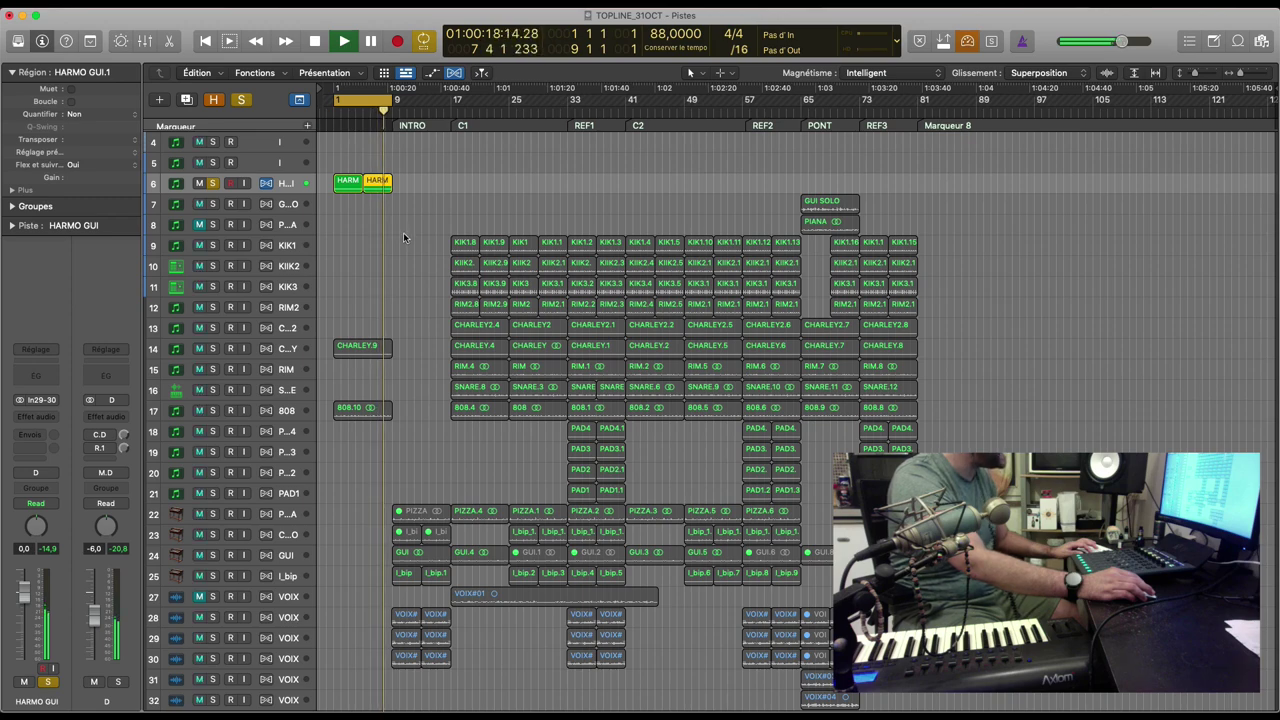
scroll(405, 254, down, 5)
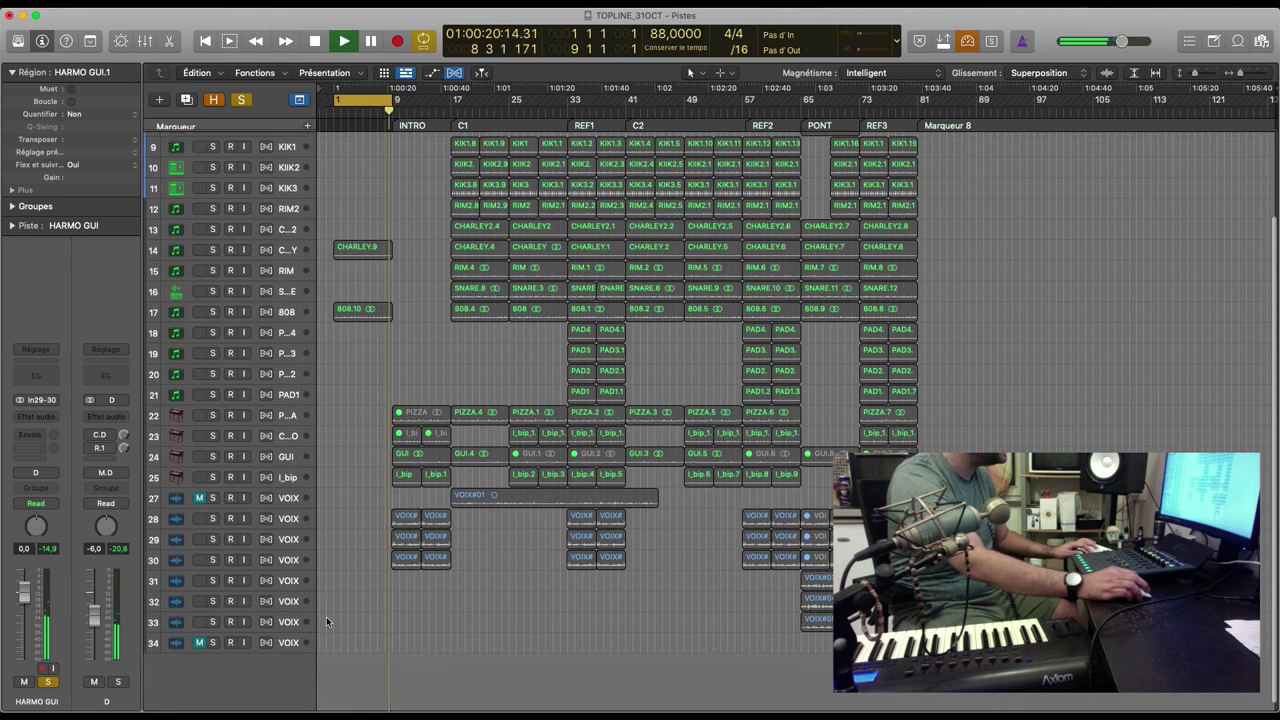
click(307, 640)
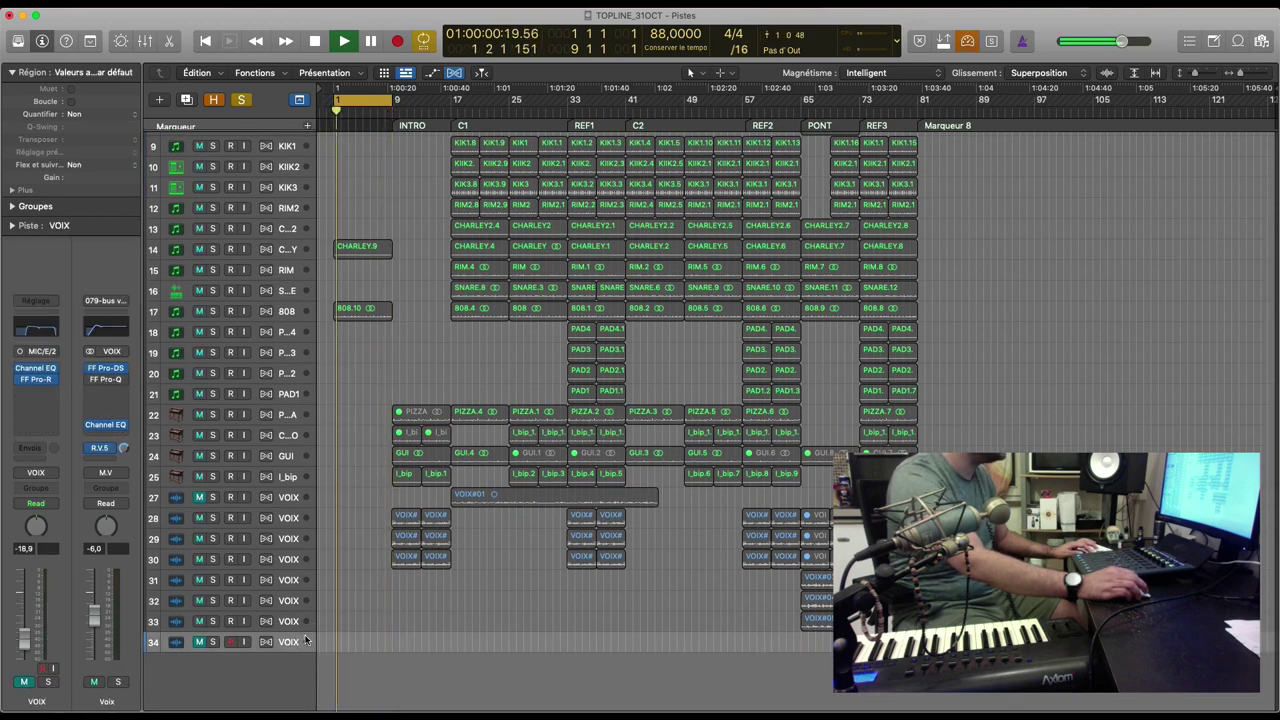
key(super+Up)
key(super+Up)
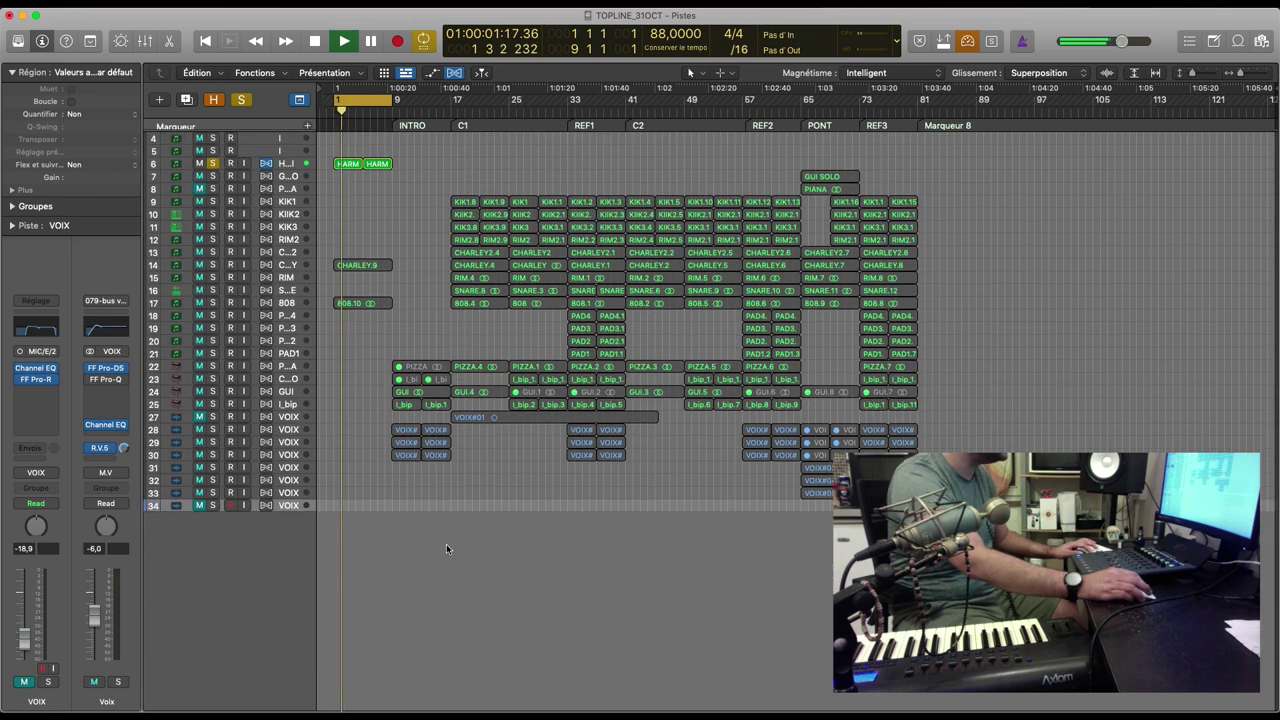
key(super+Up)
key(super+Up)
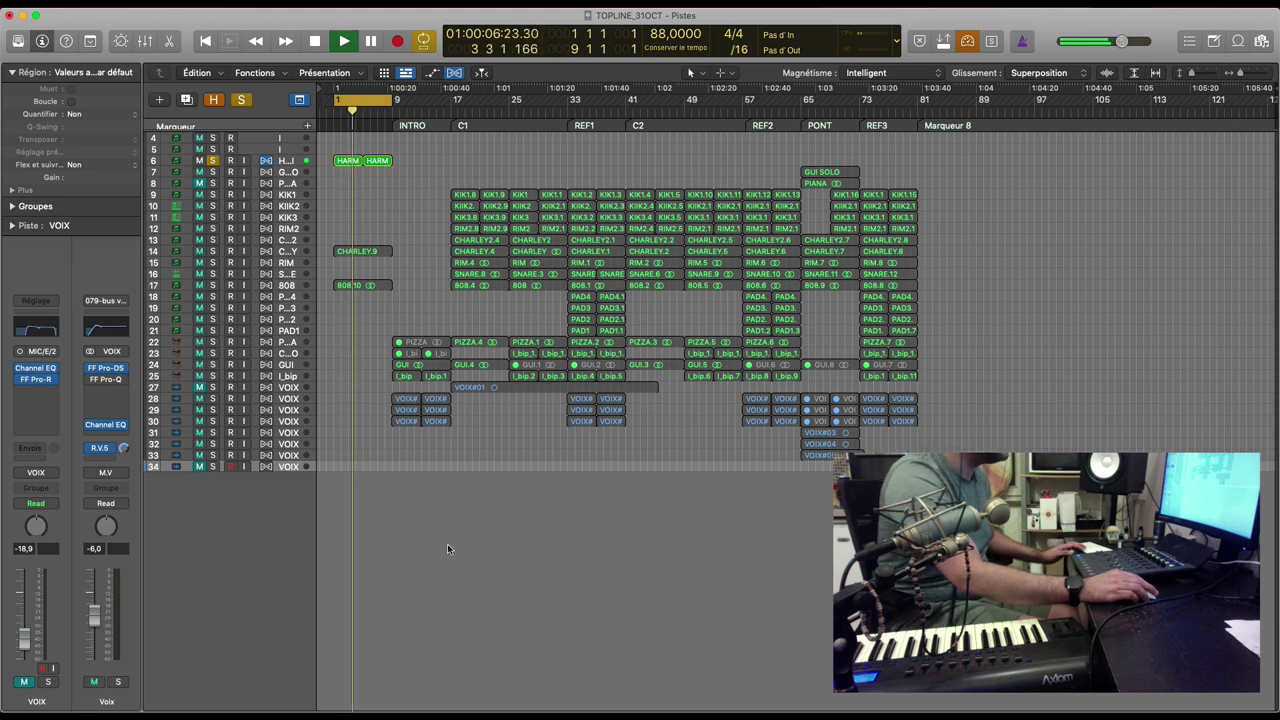
key(ctrl+Up)
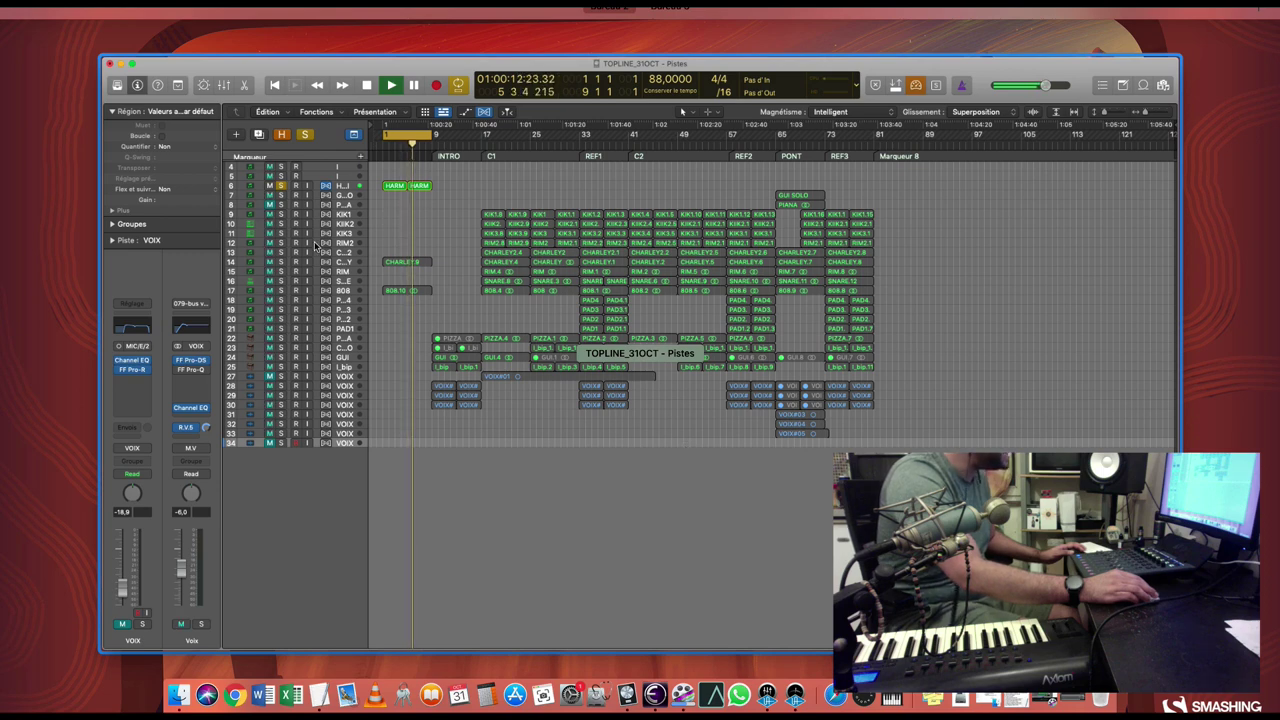
key(ctrl+Up)
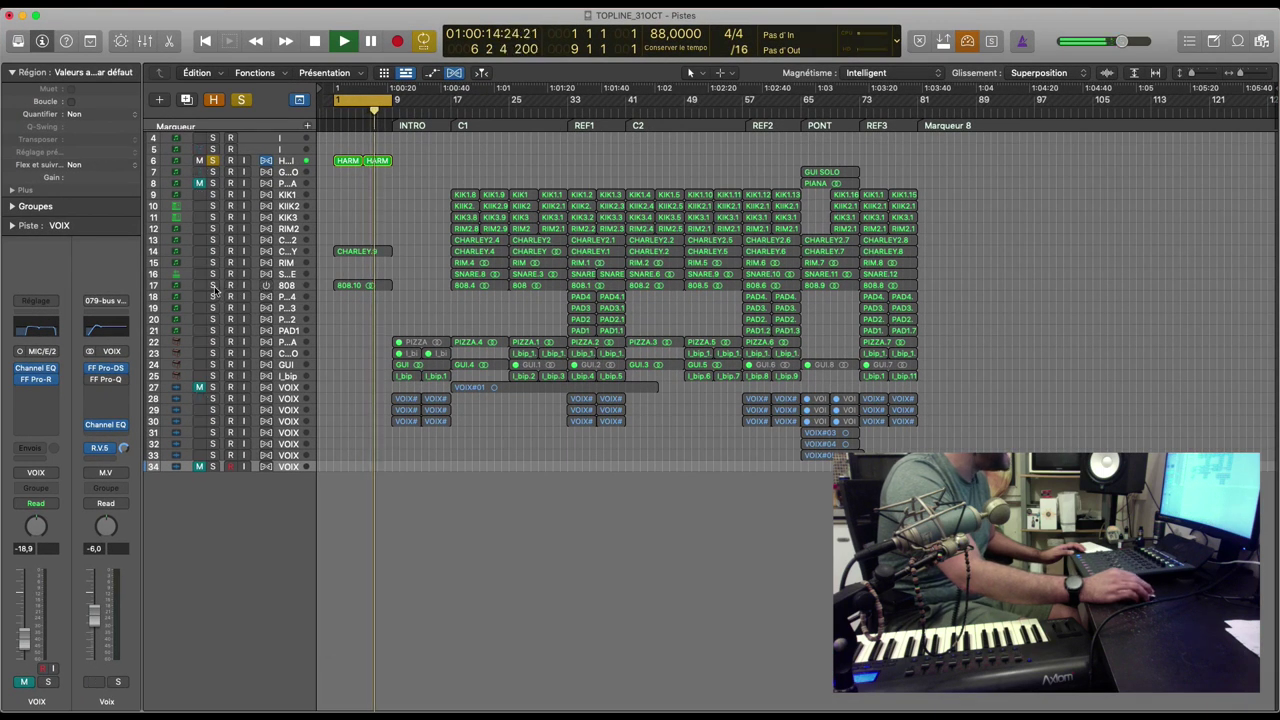
Step: Solo the 808 track, delete its 808.10 region from bars 1 to 9, and replay the opening from the start
click(212, 286)
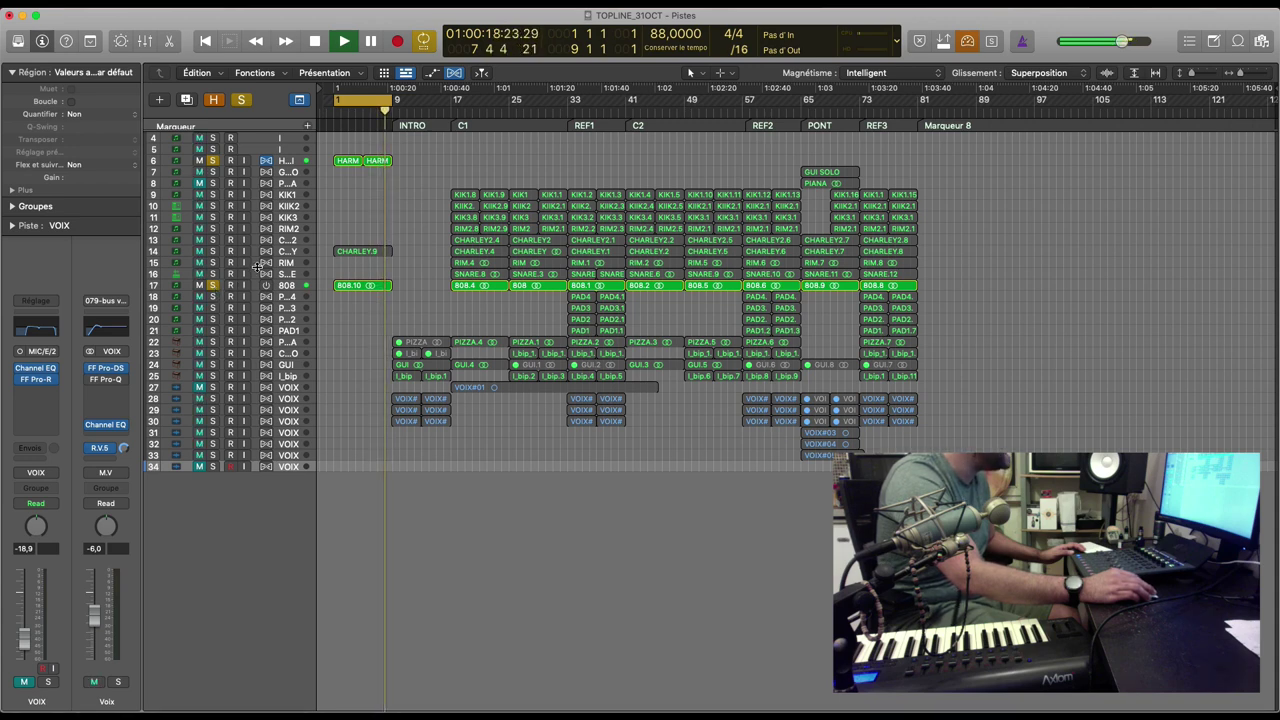
click(362, 287)
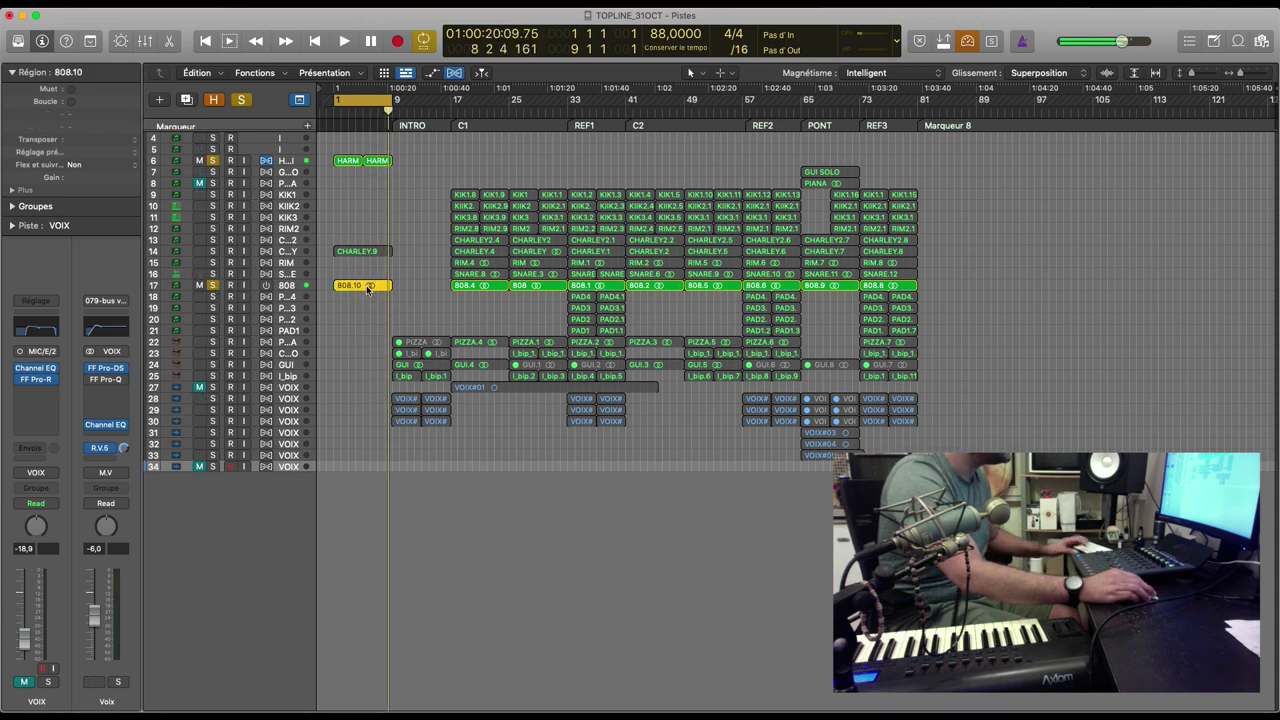
key(Delete)
key(Return)
key(space)
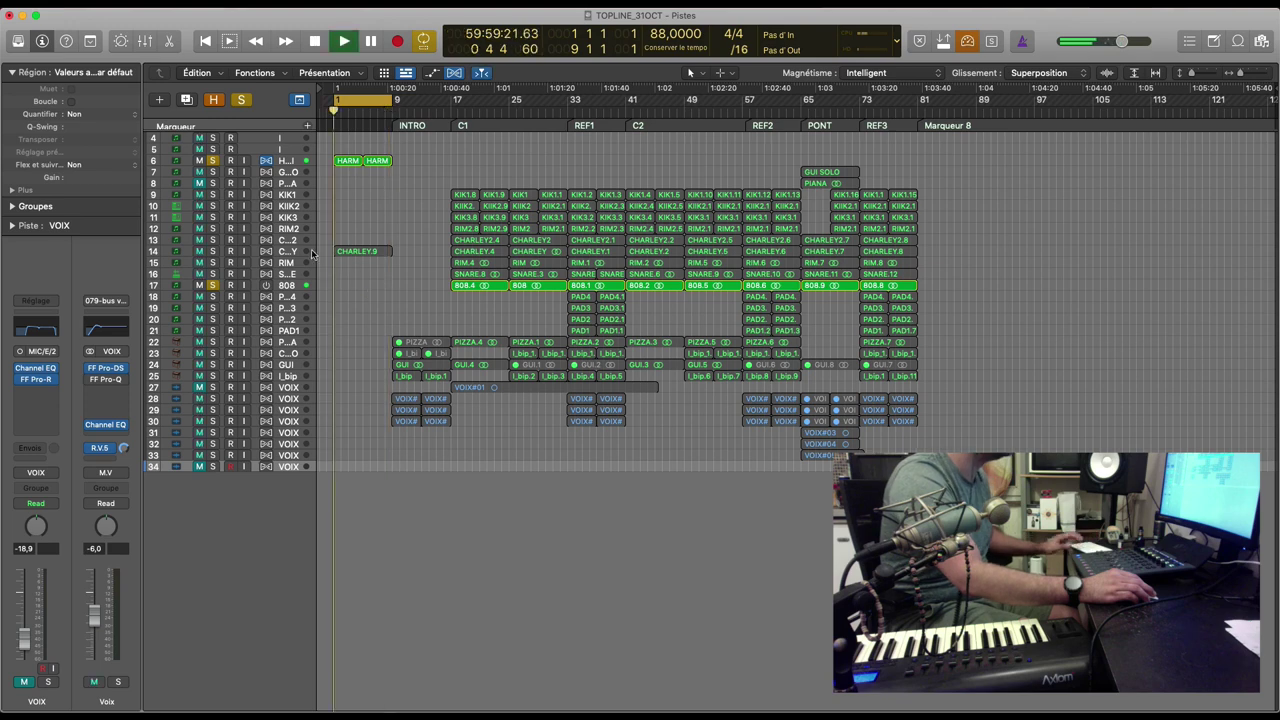
Step: Solo the CHARLEY track together with HARMO GUI and 808 while the opening loops
click(213, 251)
click(213, 251)
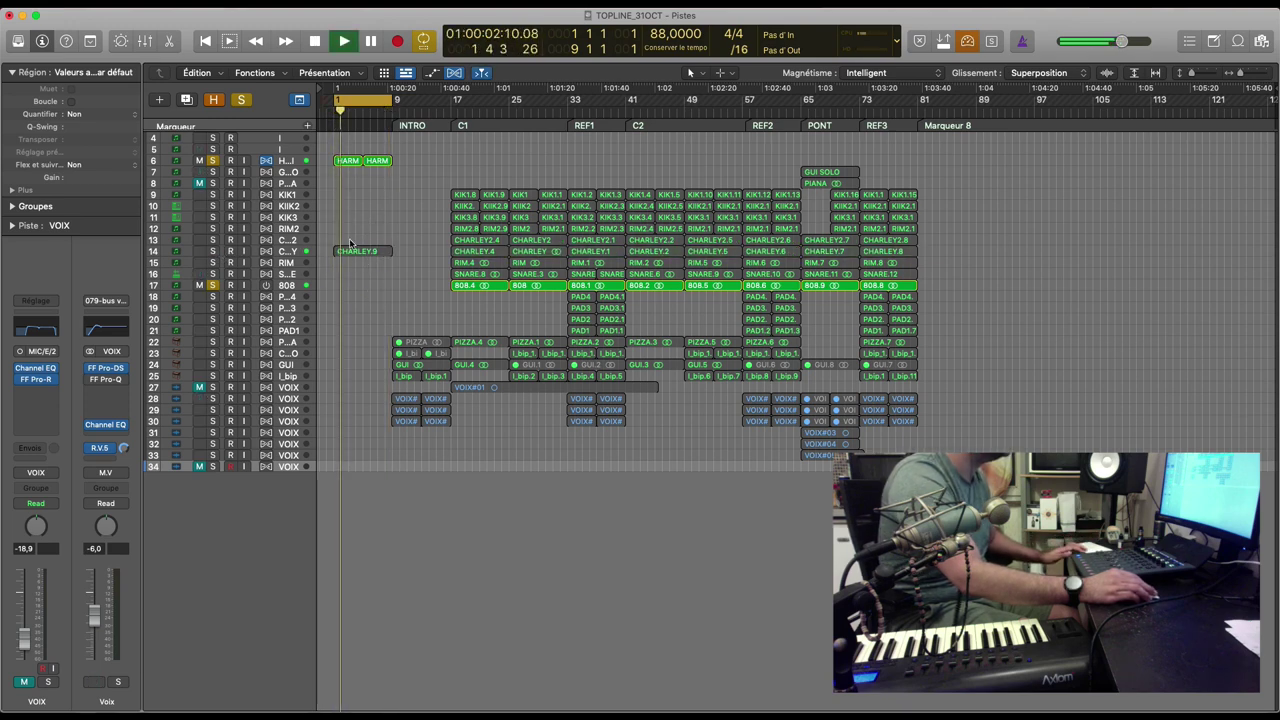
click(213, 251)
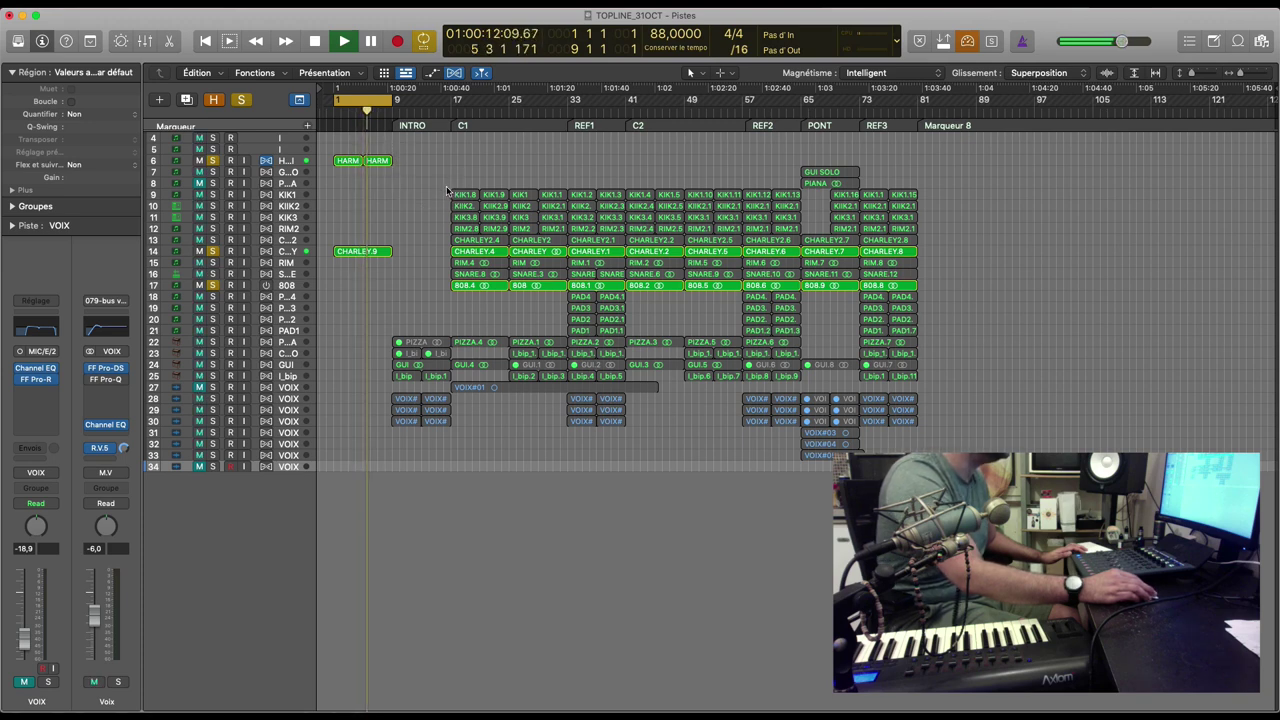
Step: Clear all track solos, place a copy of the 808.4 region over bars 13 to 17, and play the lead-in to C1 without looping
drag(441, 187, 464, 226)
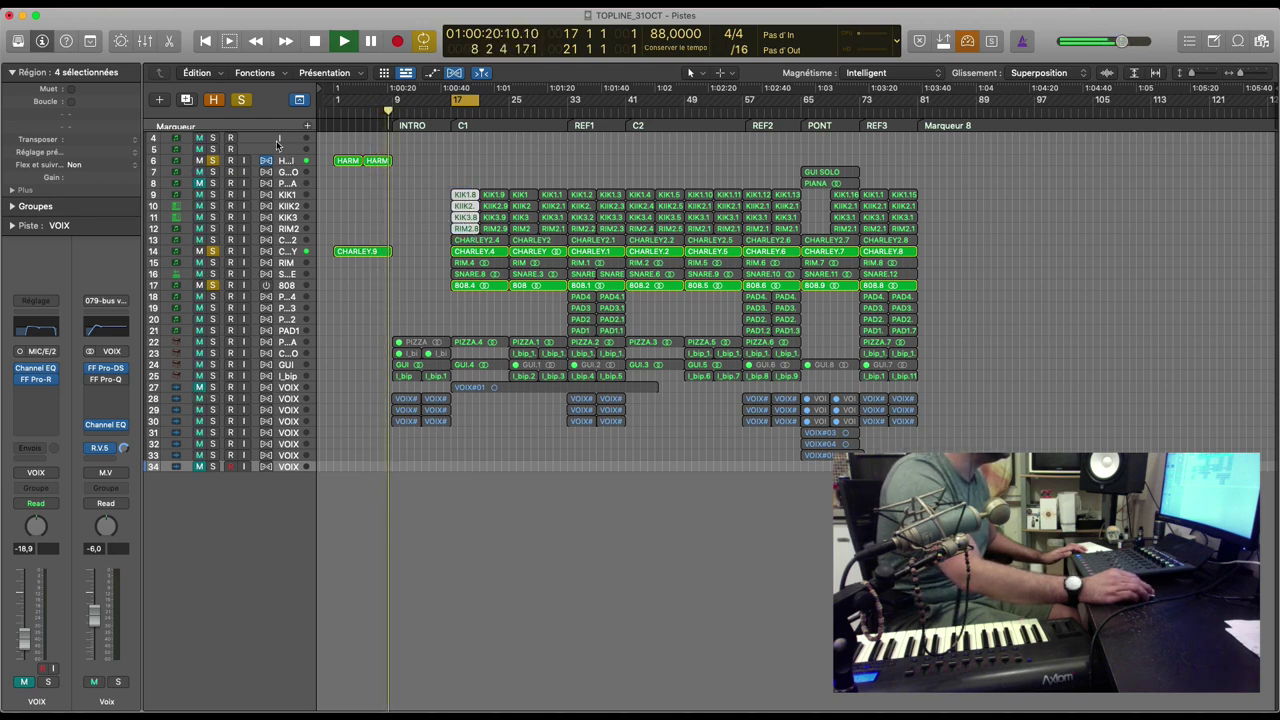
click(243, 101)
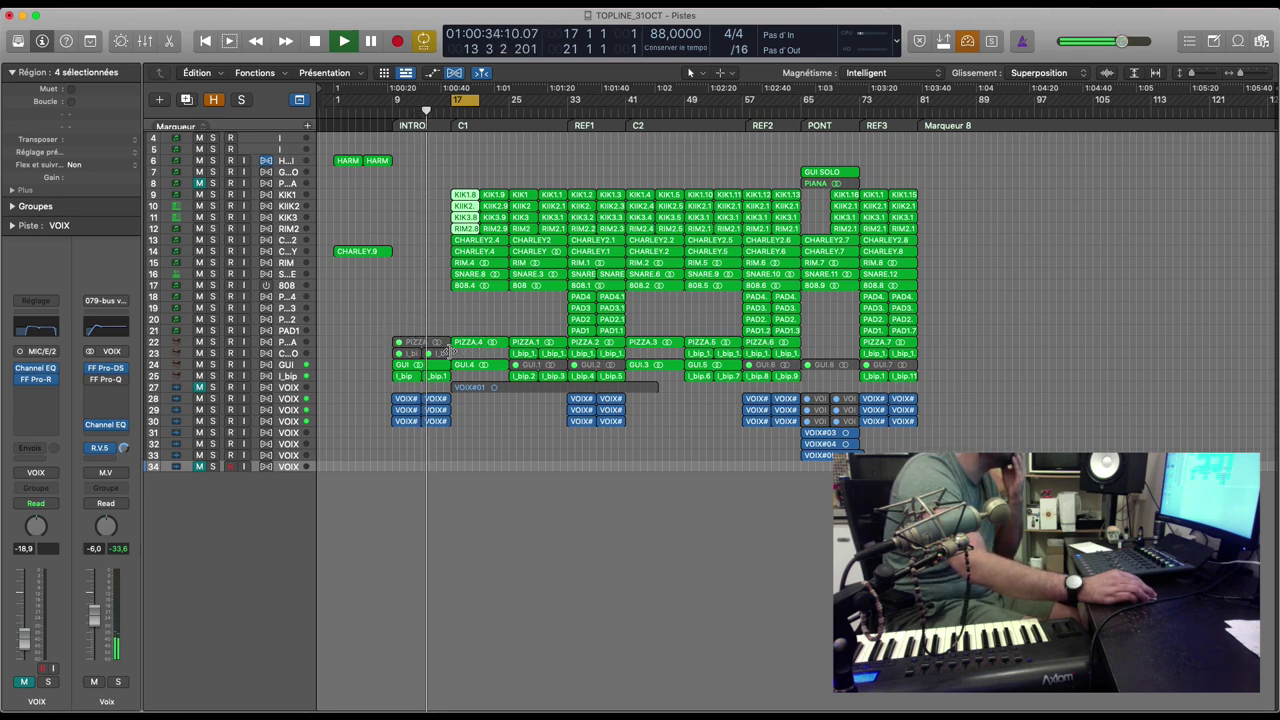
drag(470, 286, 423, 288)
click(443, 100)
key(space)
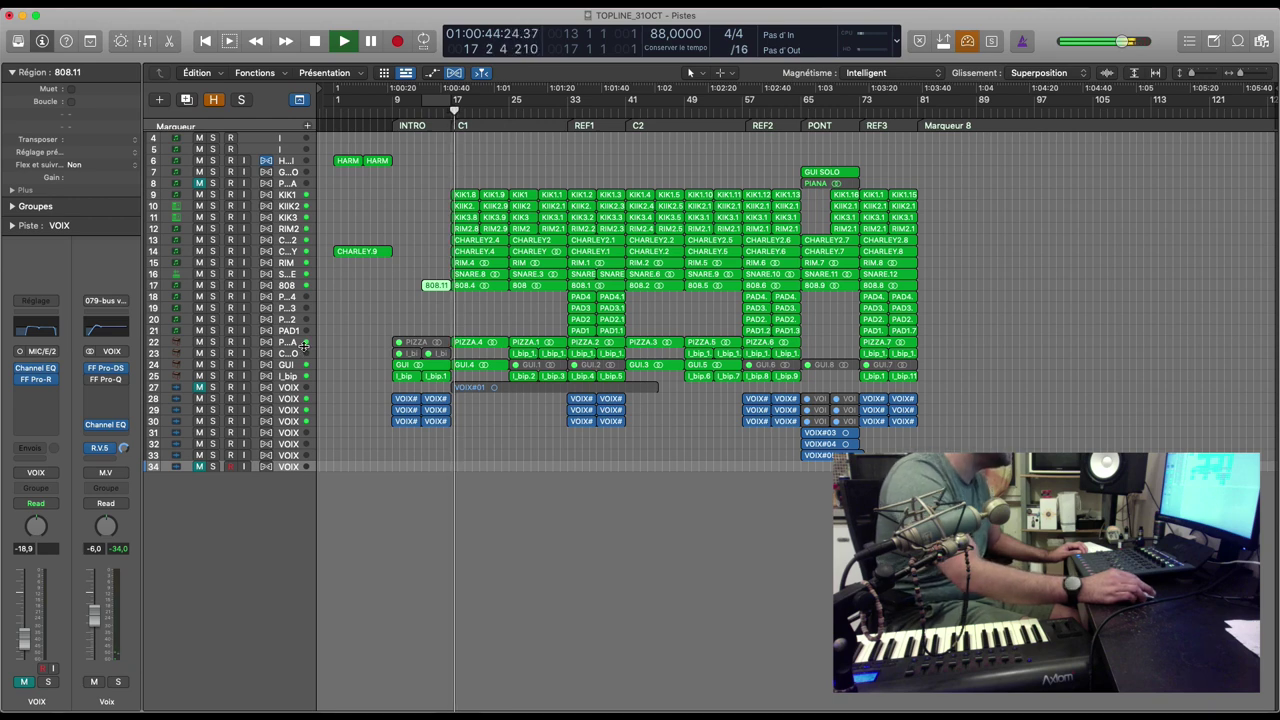
key(space)
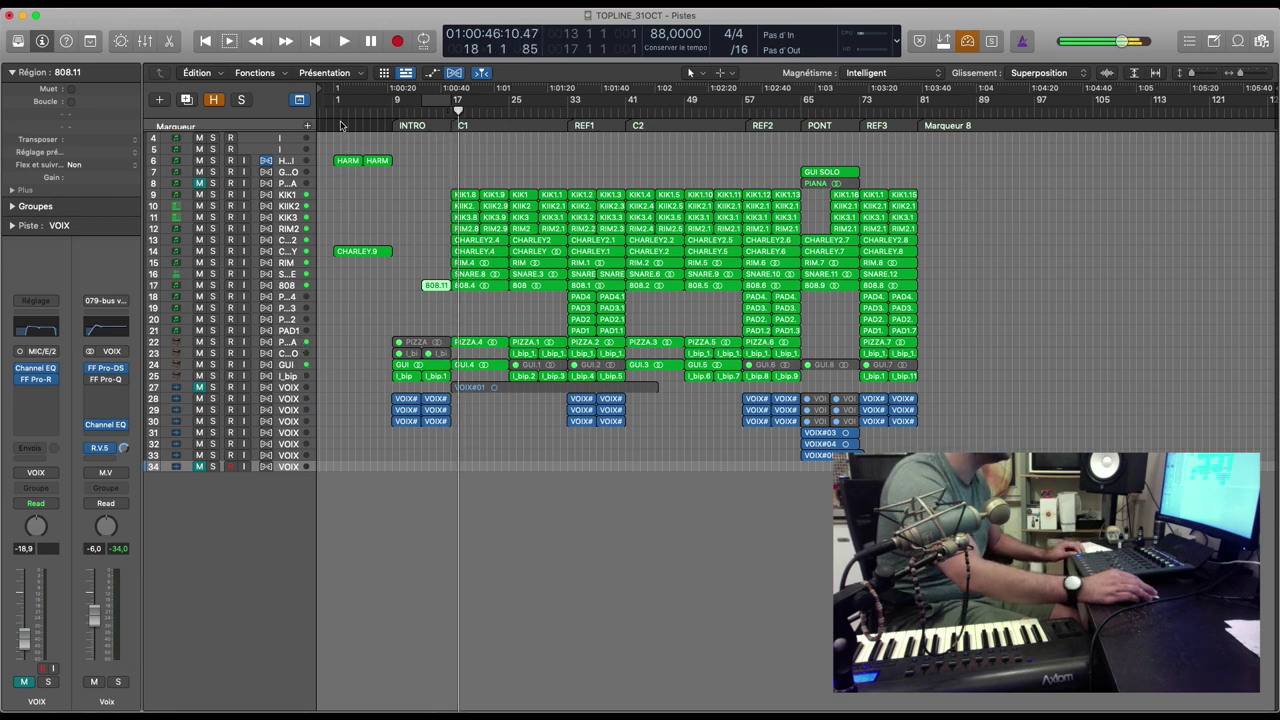
Step: Replay the opening, try a copy of CHARLEY2.4 at bar 1 with CHARLEY.9 muted, and delete both regions
key(Return)
key(space)
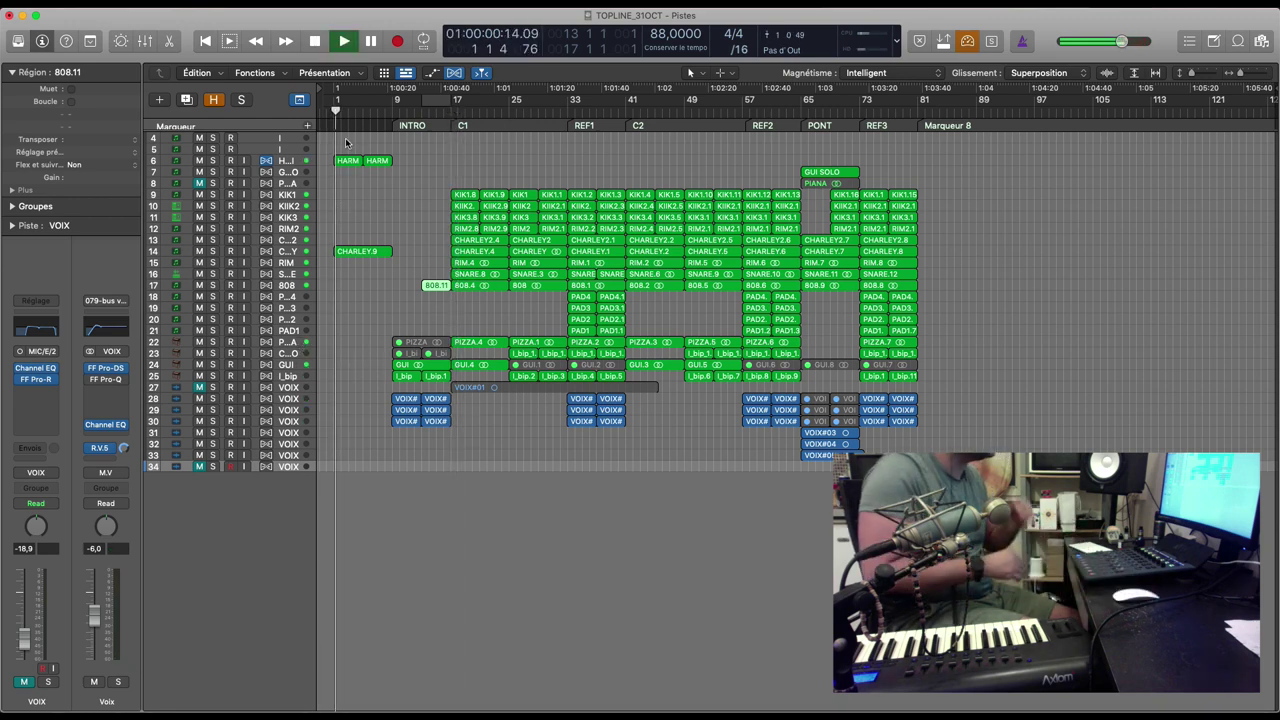
click(362, 251)
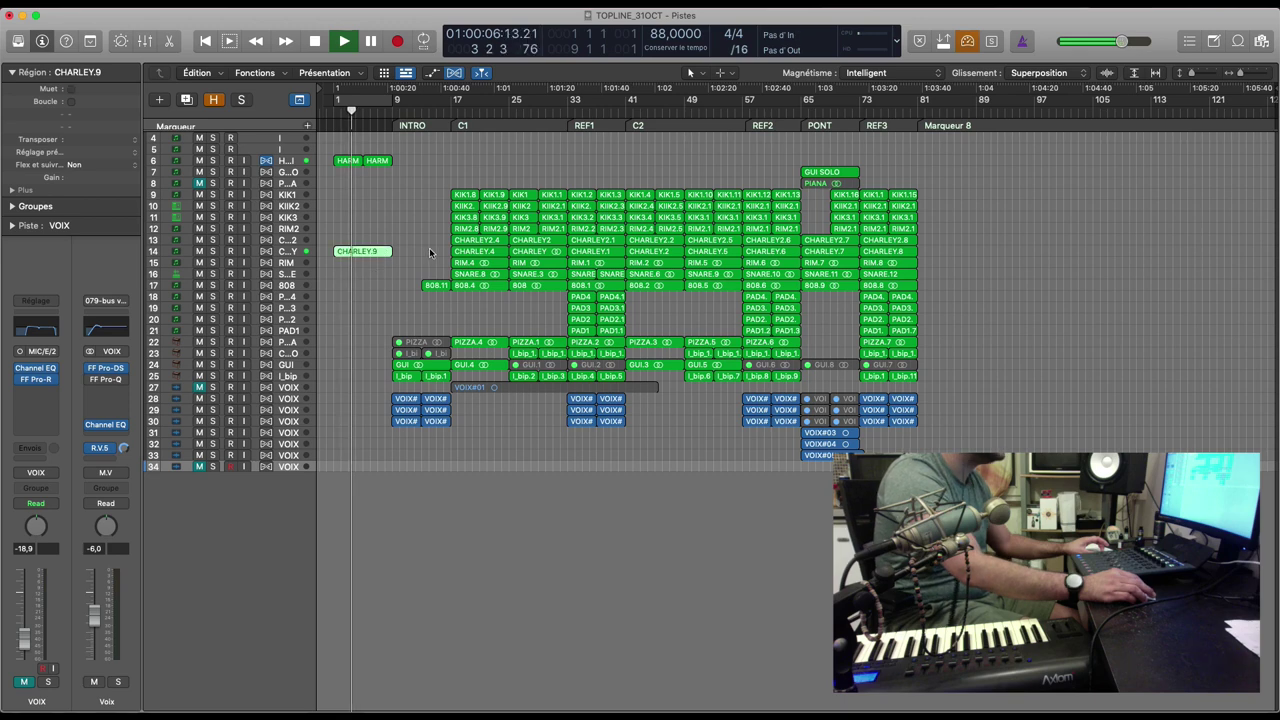
drag(465, 243, 351, 255)
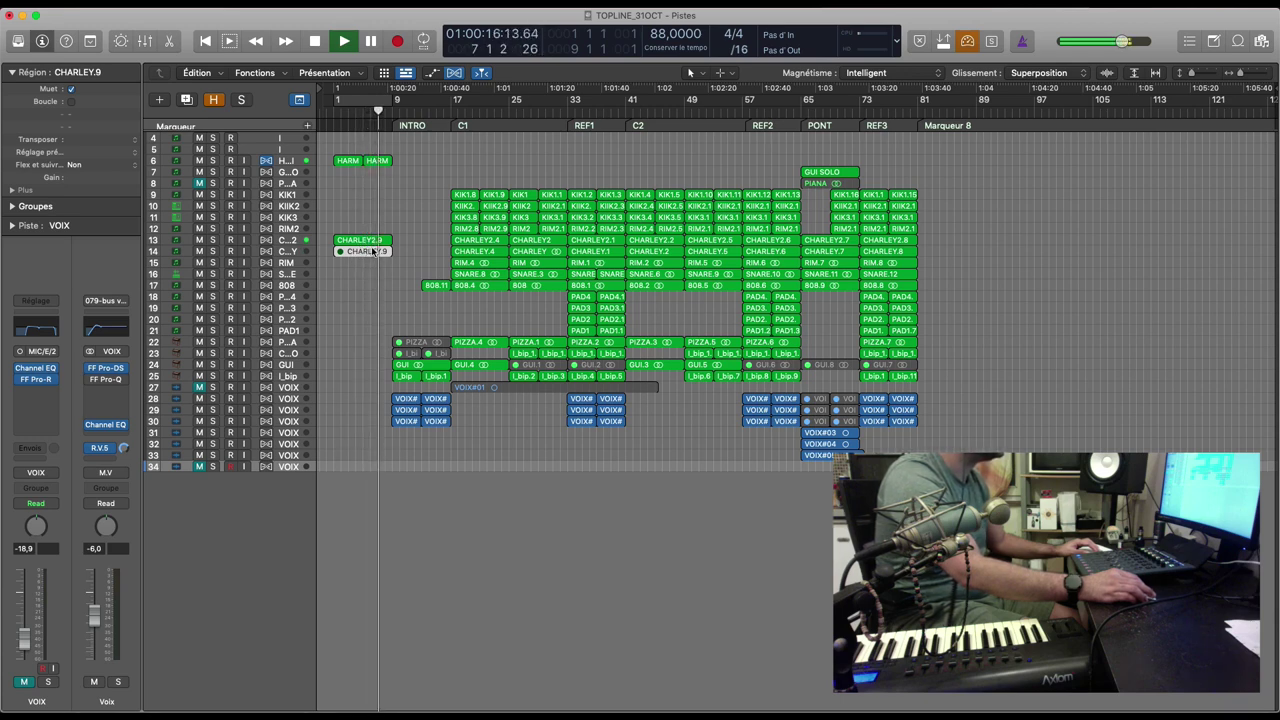
shift+click(368, 241)
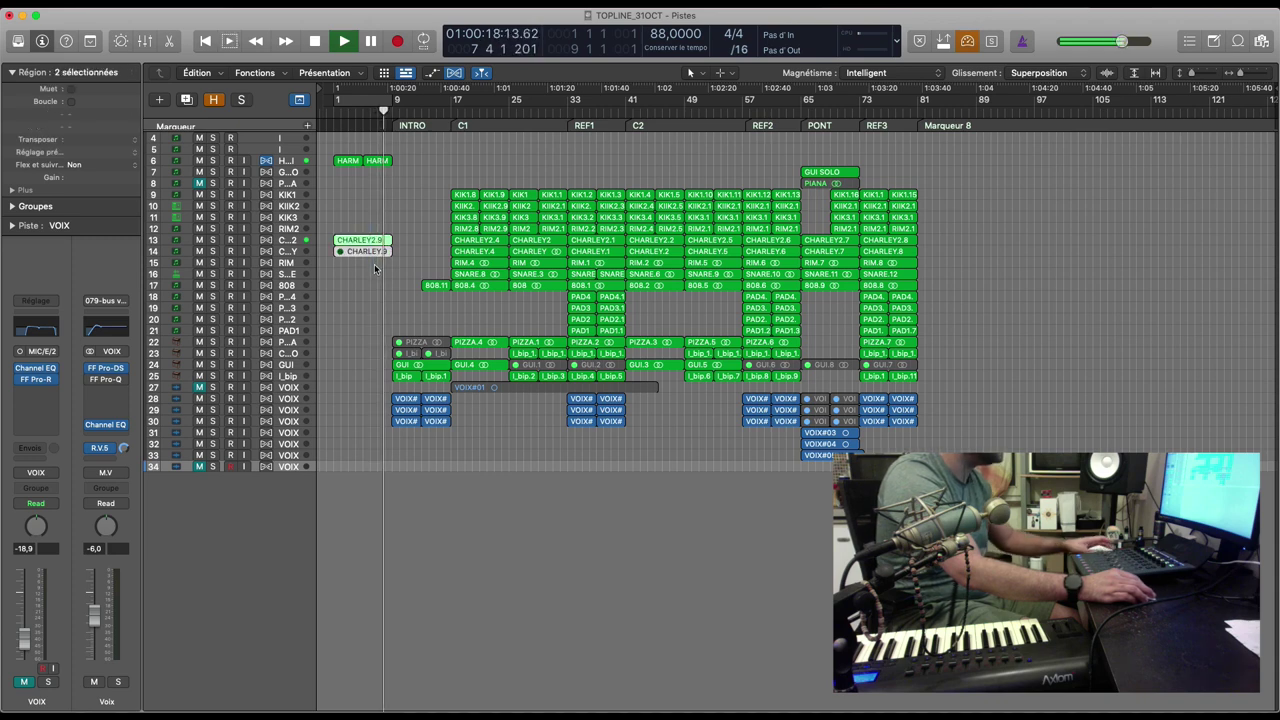
key(Delete)
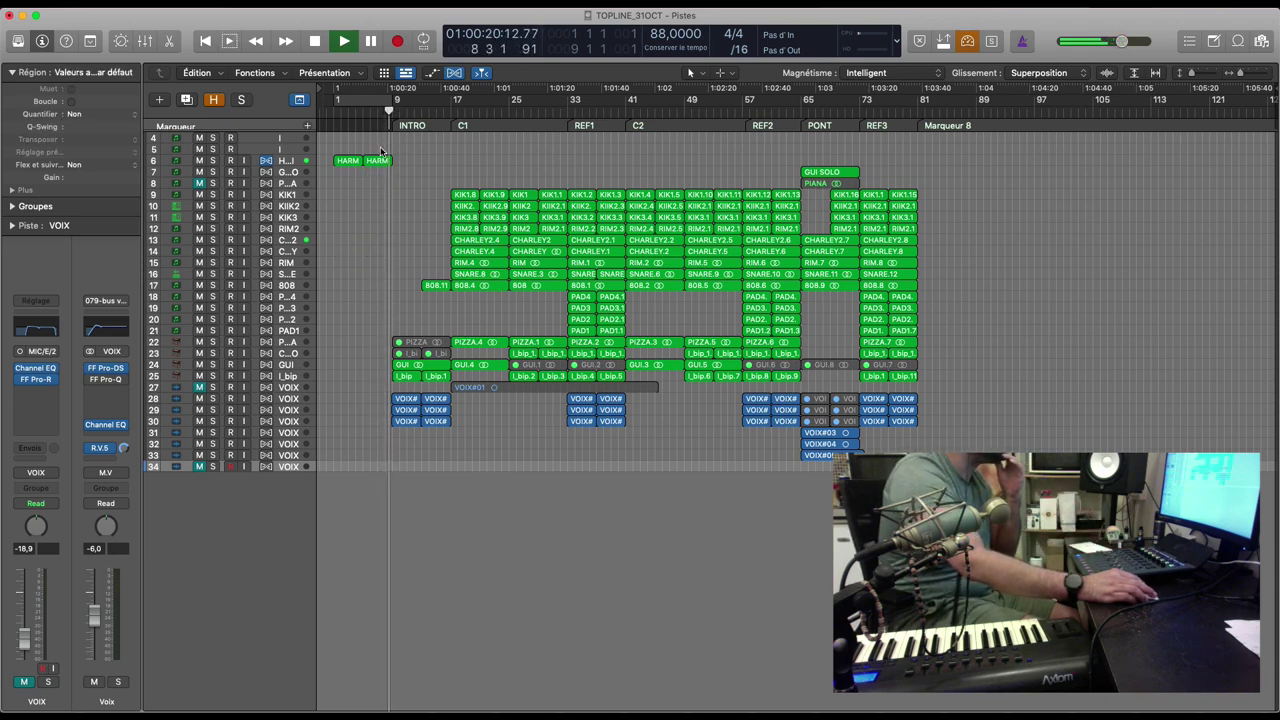
Step: Copy the two HARMO GUI regions to bars 9 to 17 under INTRO, listen, and mute the copies
mouse_move(407, 172)
mouse_down()
mouse_move(340, 157)
mouse_move(401, 163)
mouse_up()
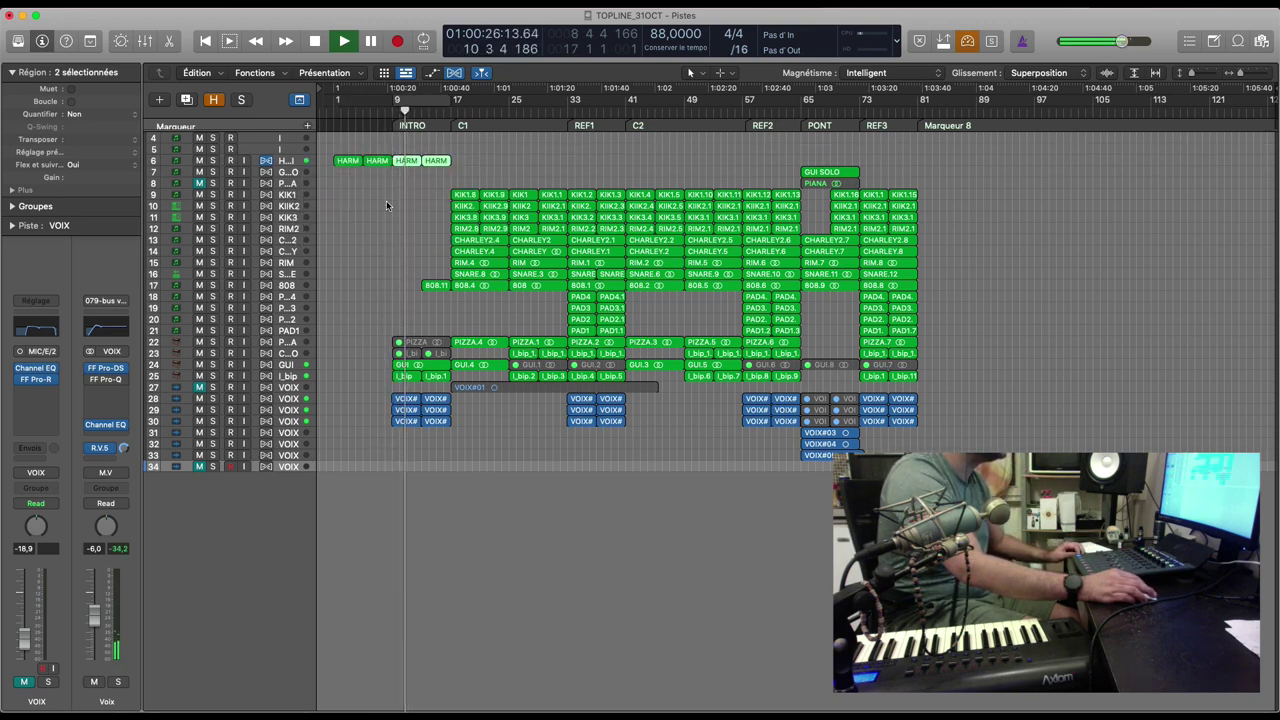
click(290, 365)
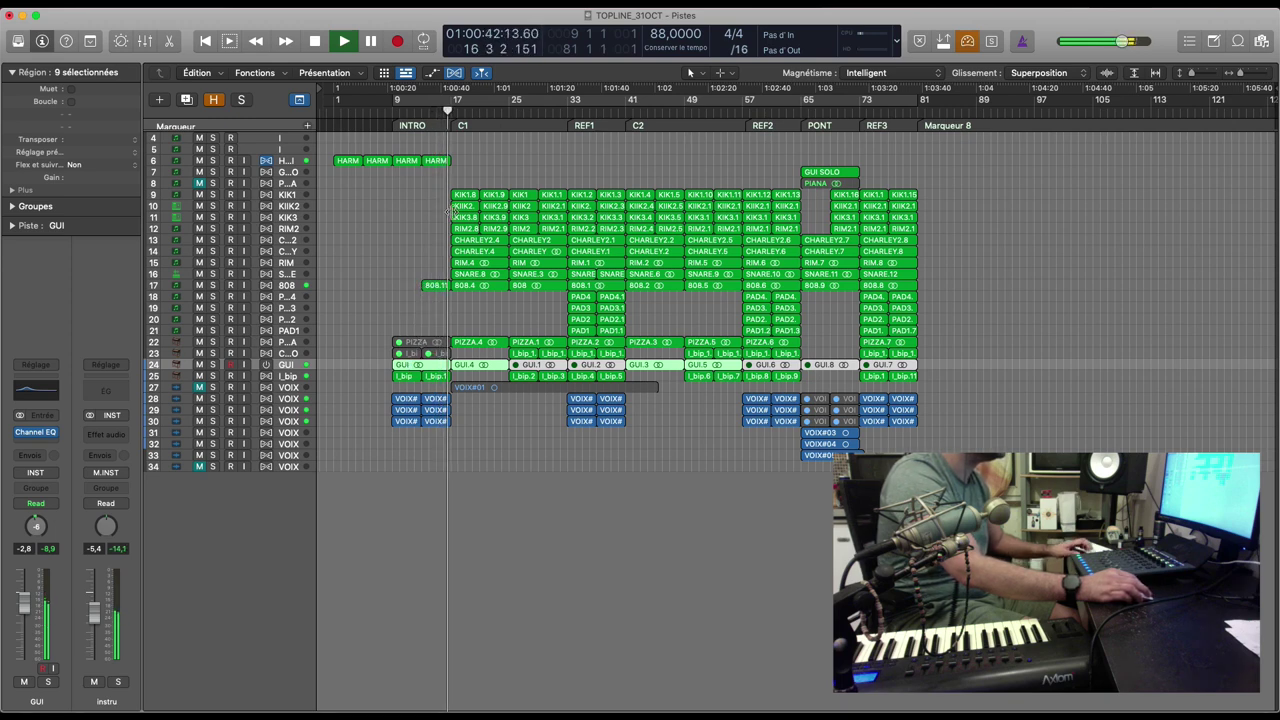
key(space)
drag(451, 211, 405, 165)
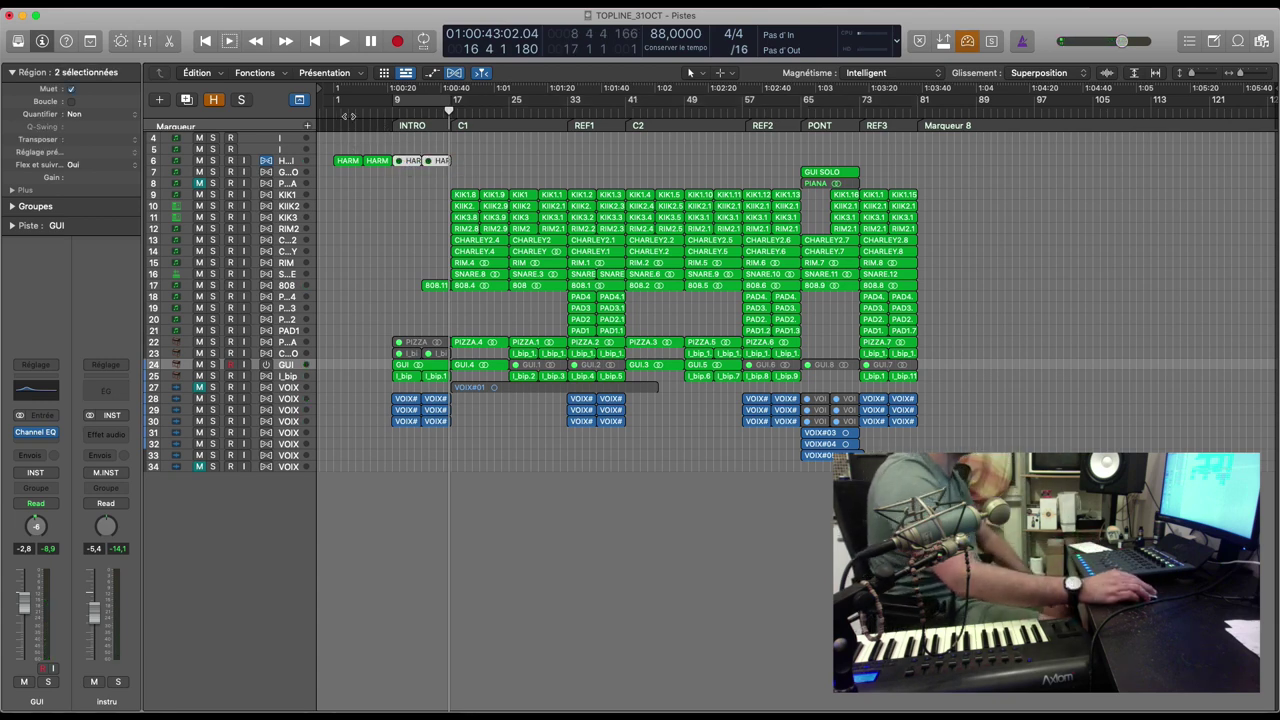
Step: Record a vocal take from bar 1 to about bar 9 on VOIX track 34
click(337, 114)
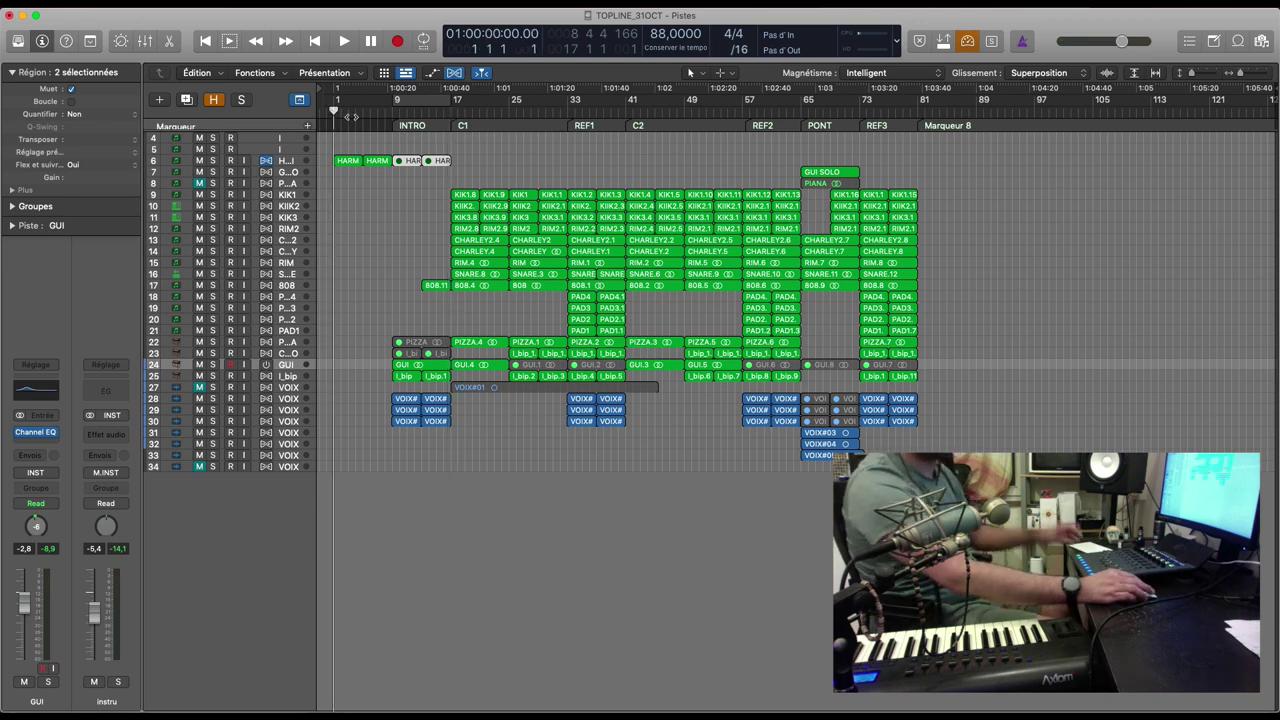
key(space)
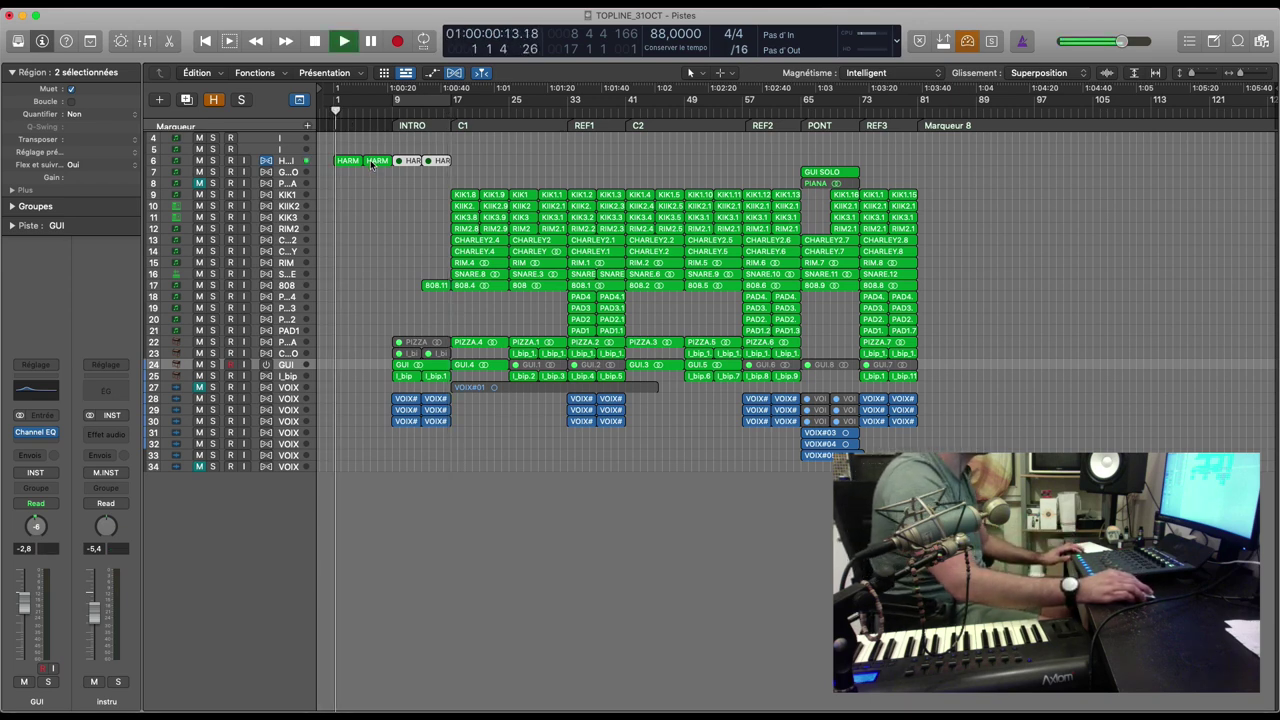
click(293, 466)
click(335, 110)
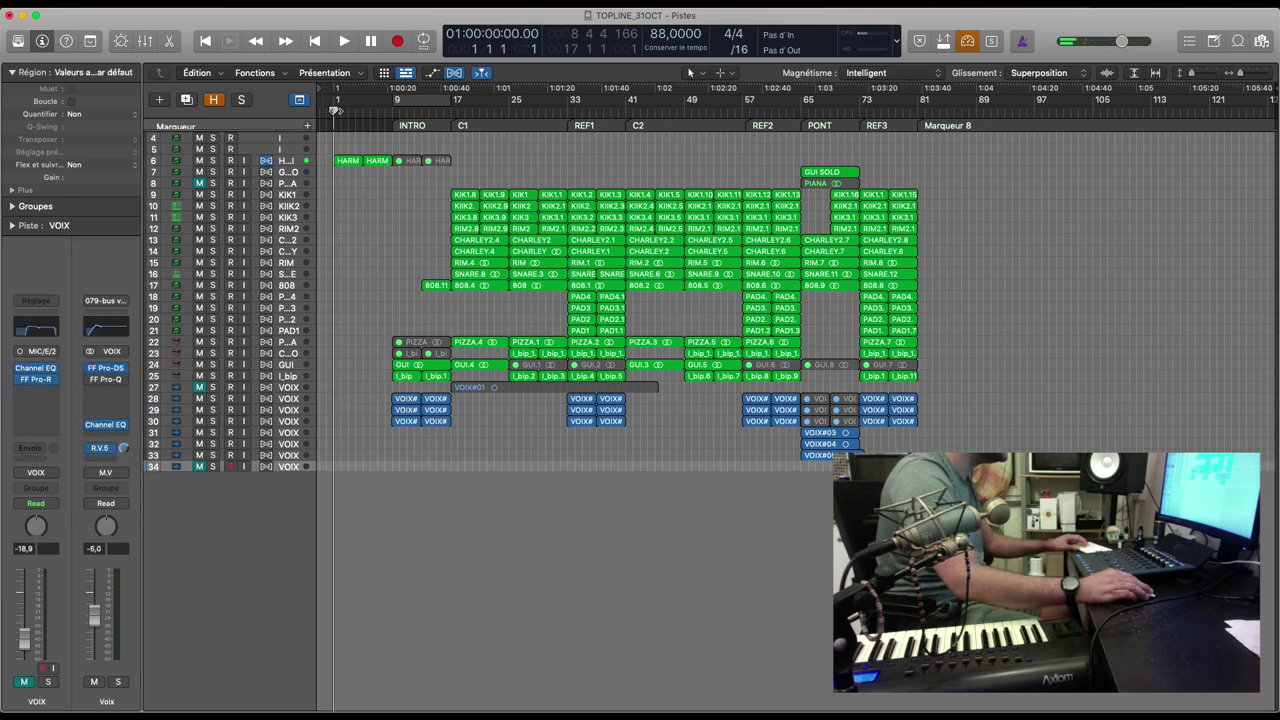
key(r)
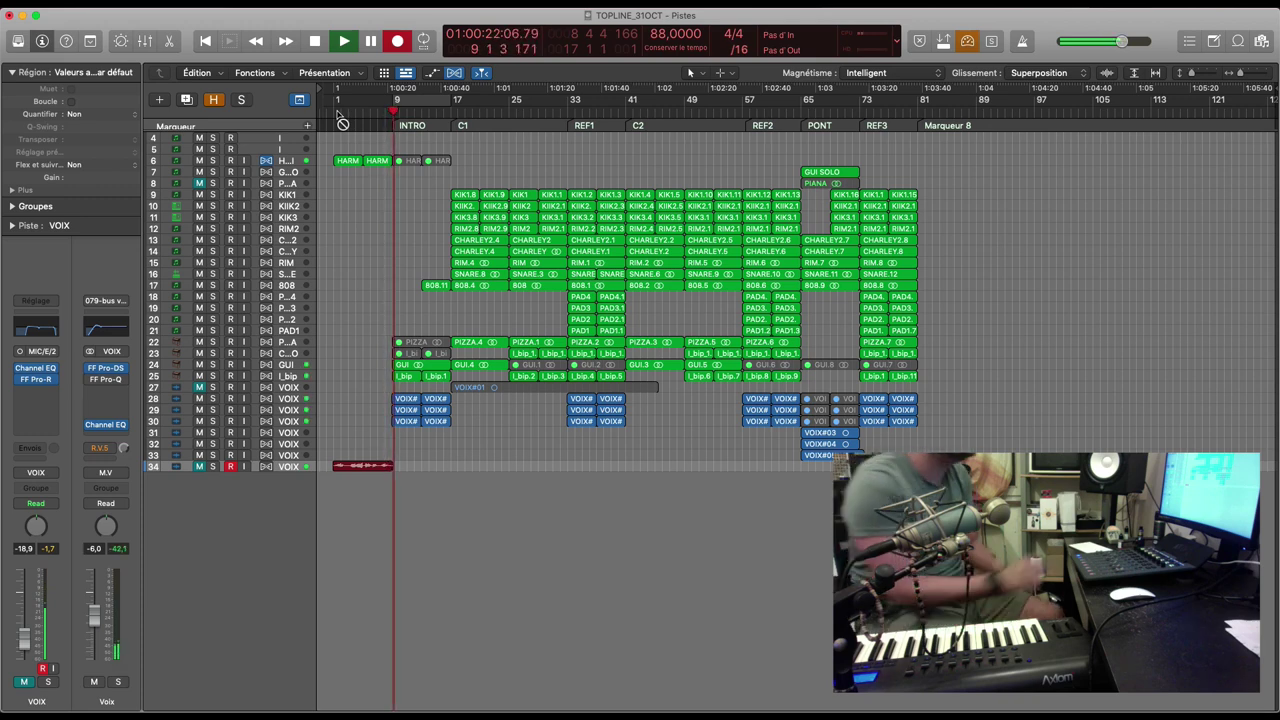
key(space)
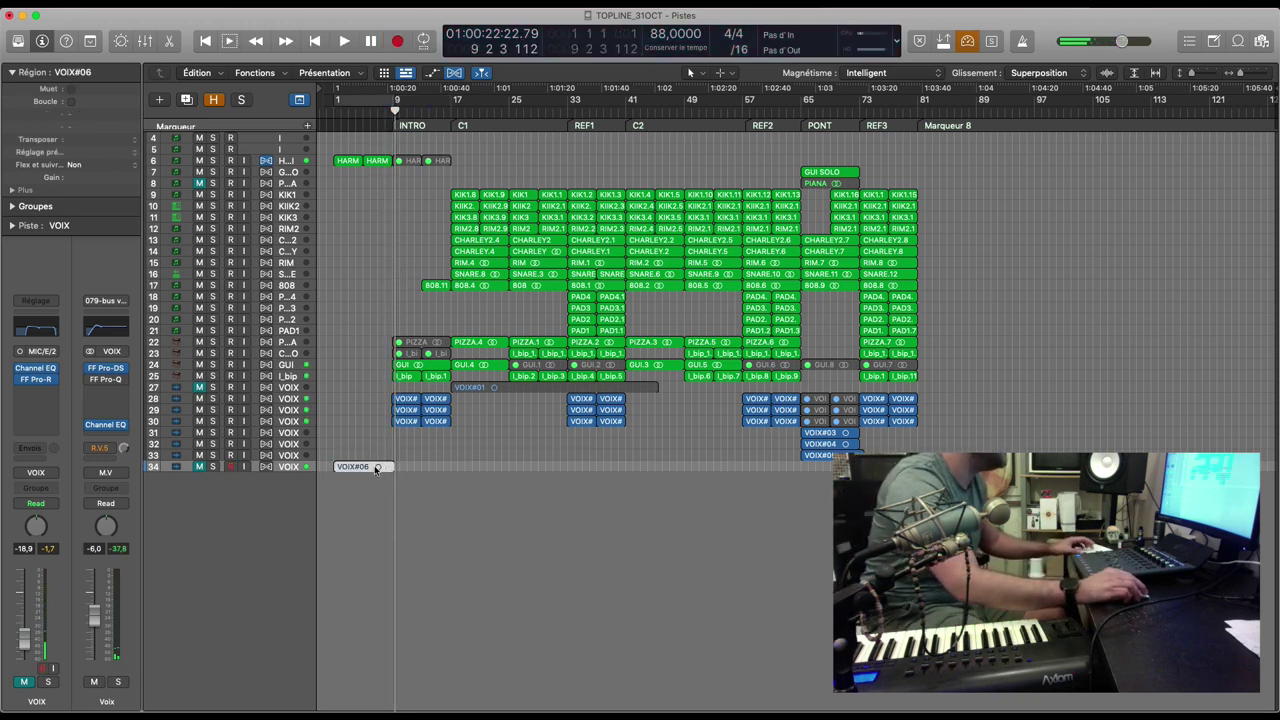
Step: Play back the VOIX#06 take, move it to VOIX track 33, and loop bars 1 to 9
key(Return)
key(space)
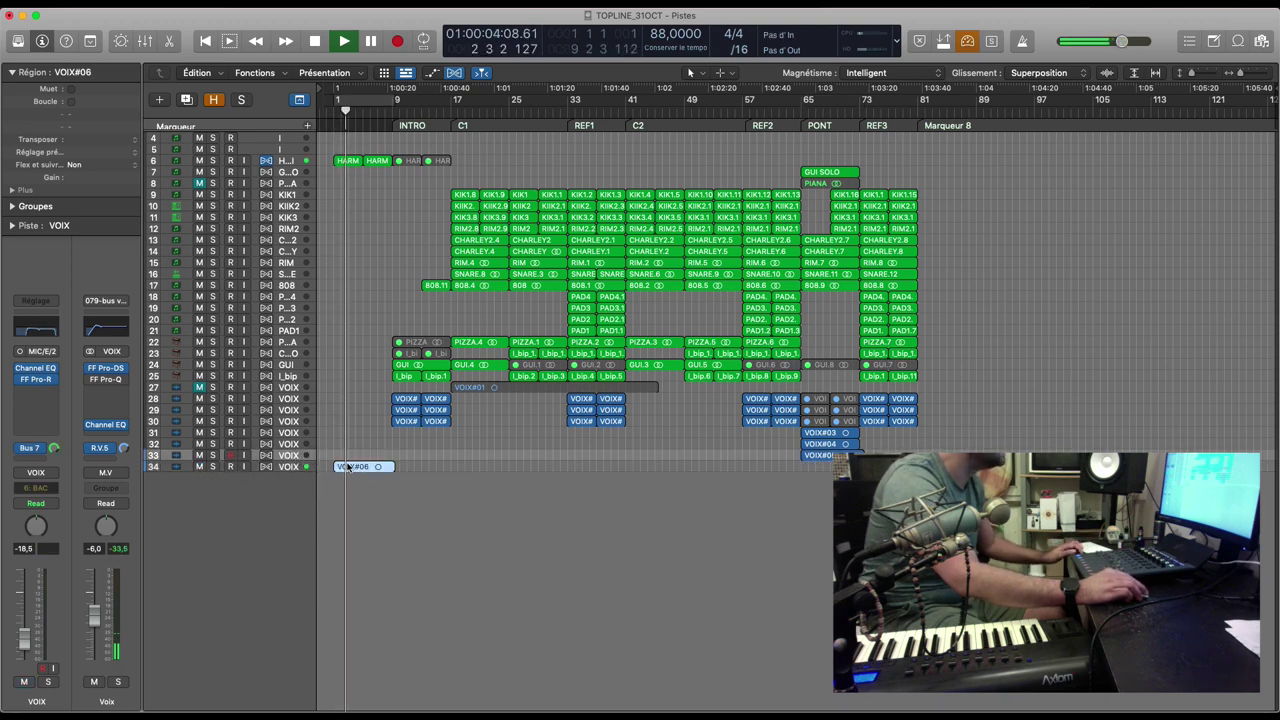
drag(350, 466, 348, 458)
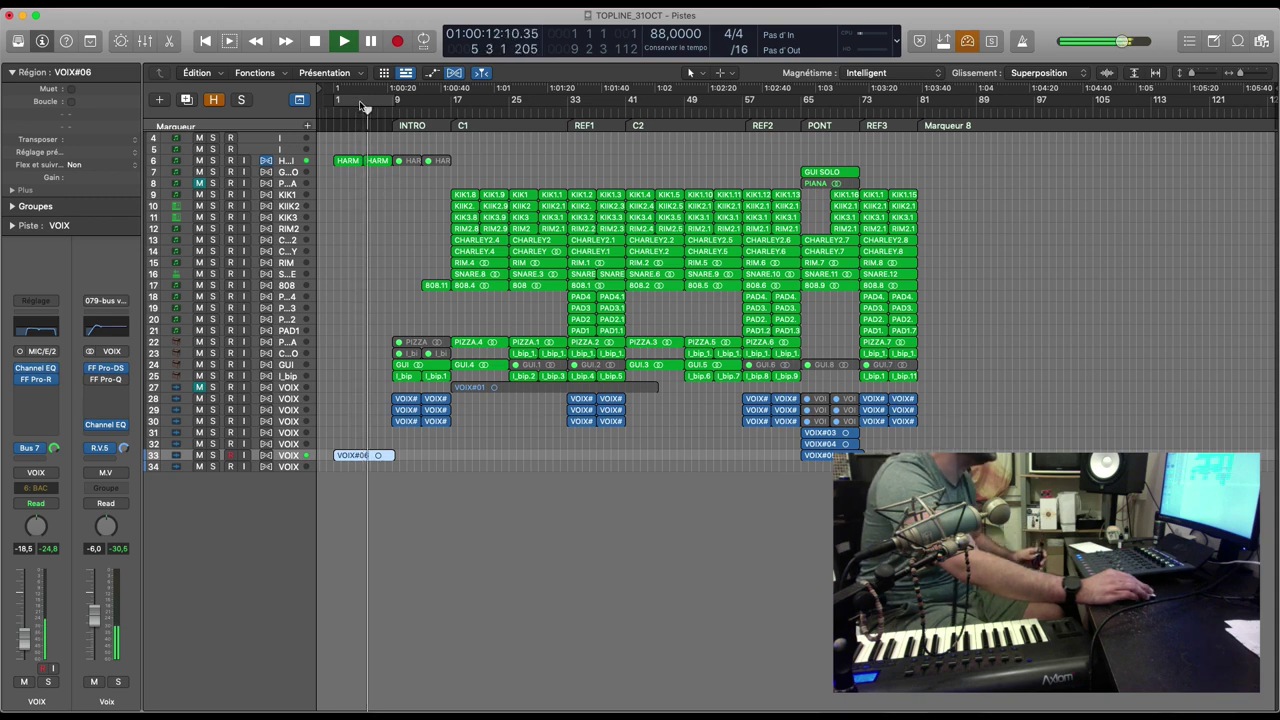
drag(366, 104, 396, 102)
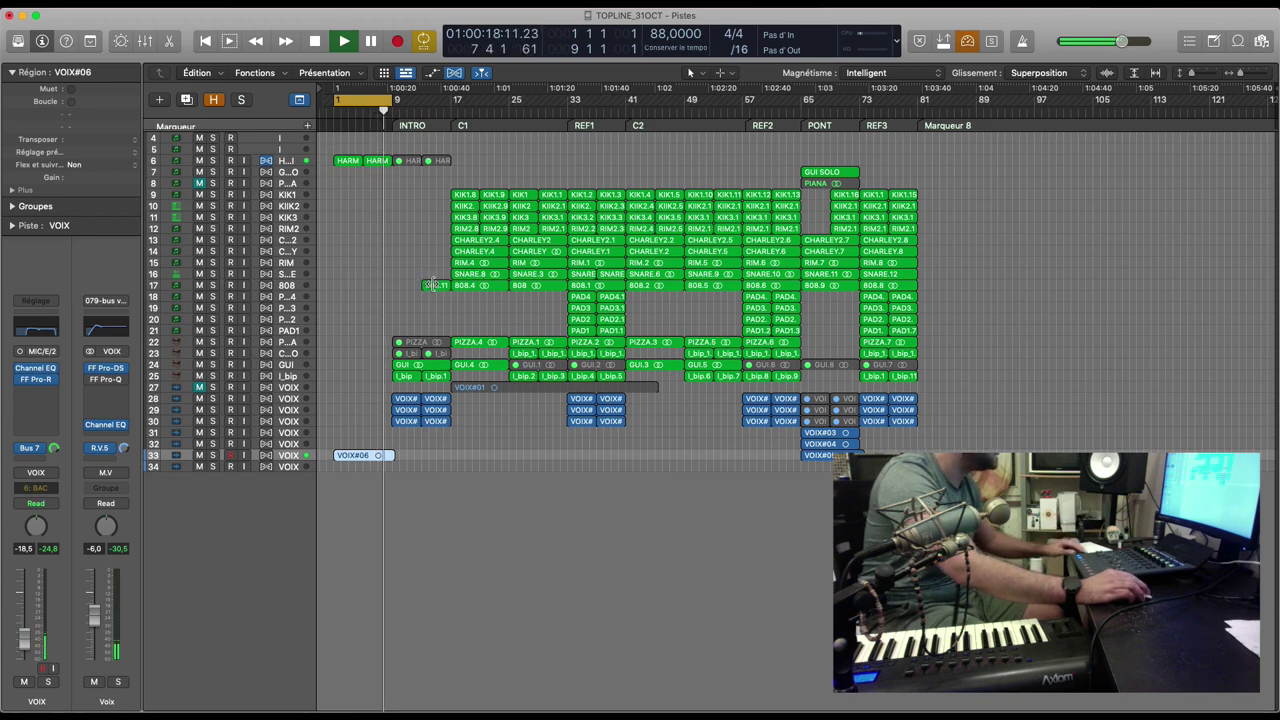
Step: Mute the VOIX#06 region and record a second vocal take from bar 1 on track 34 with that track muted
key(super+Down)
key(super+Down)
key(super+Down)
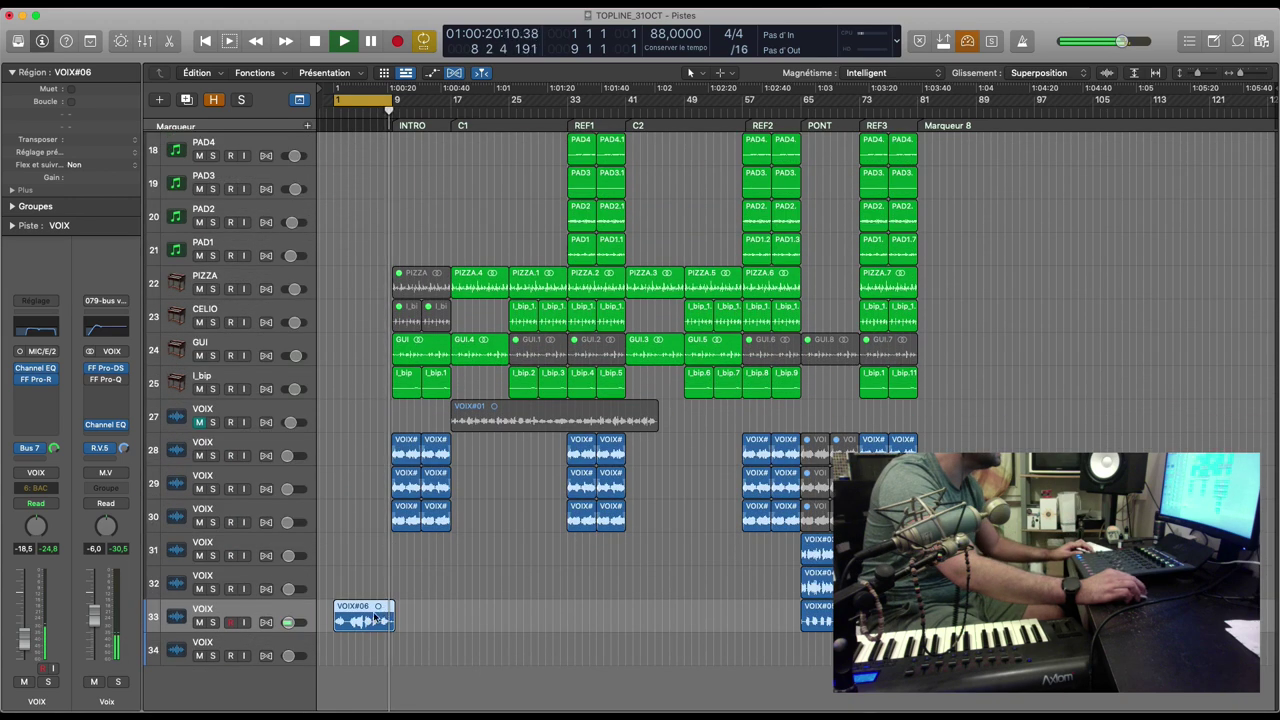
key(space)
key(ctrl+m)
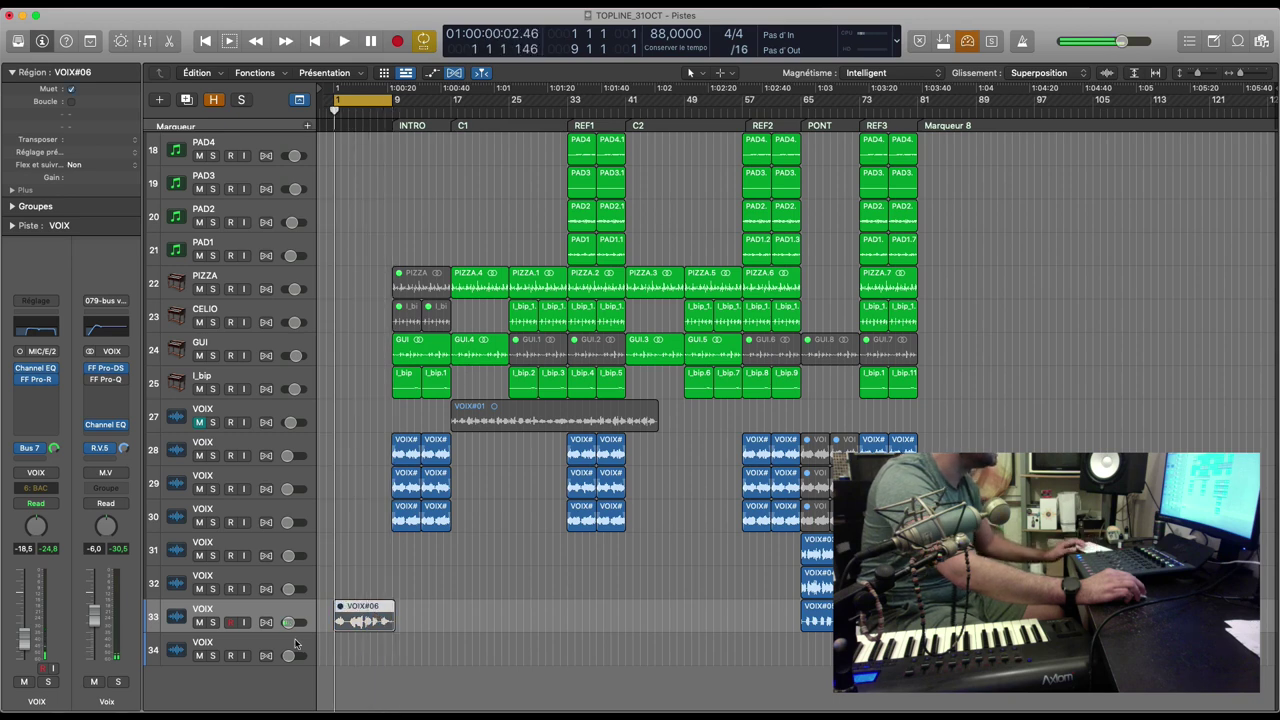
click(197, 659)
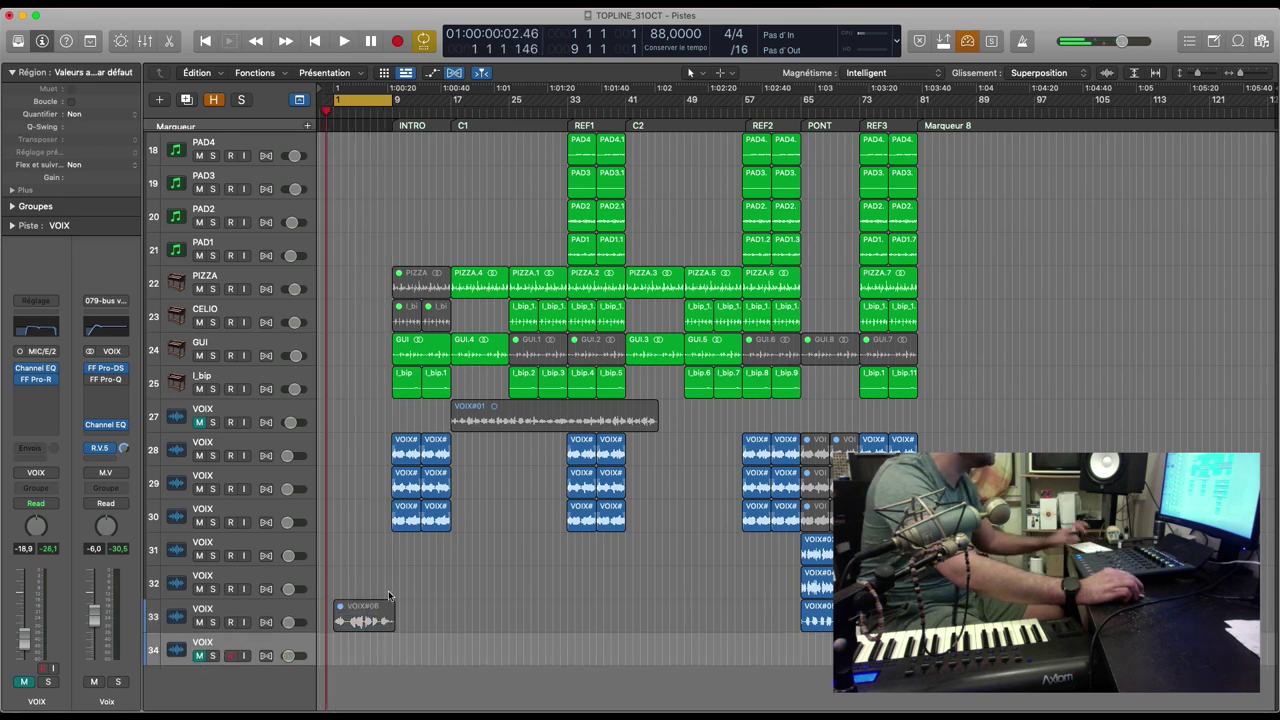
key(r)
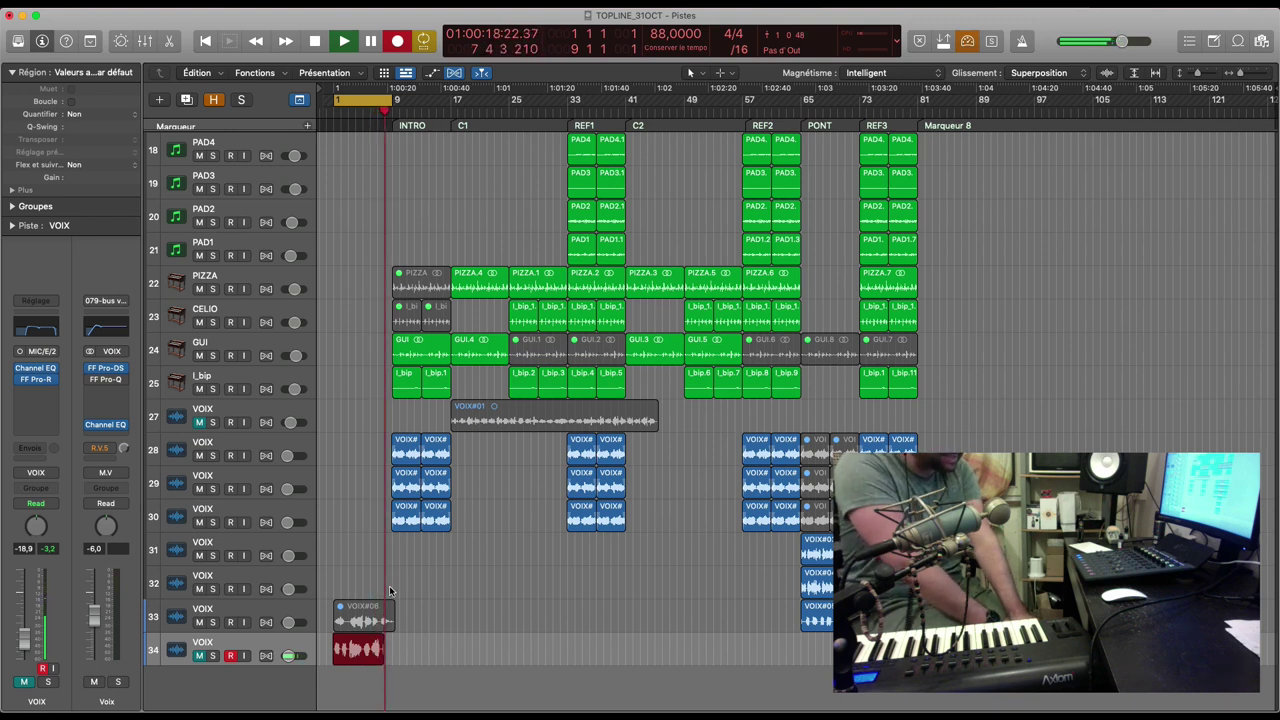
key(space)
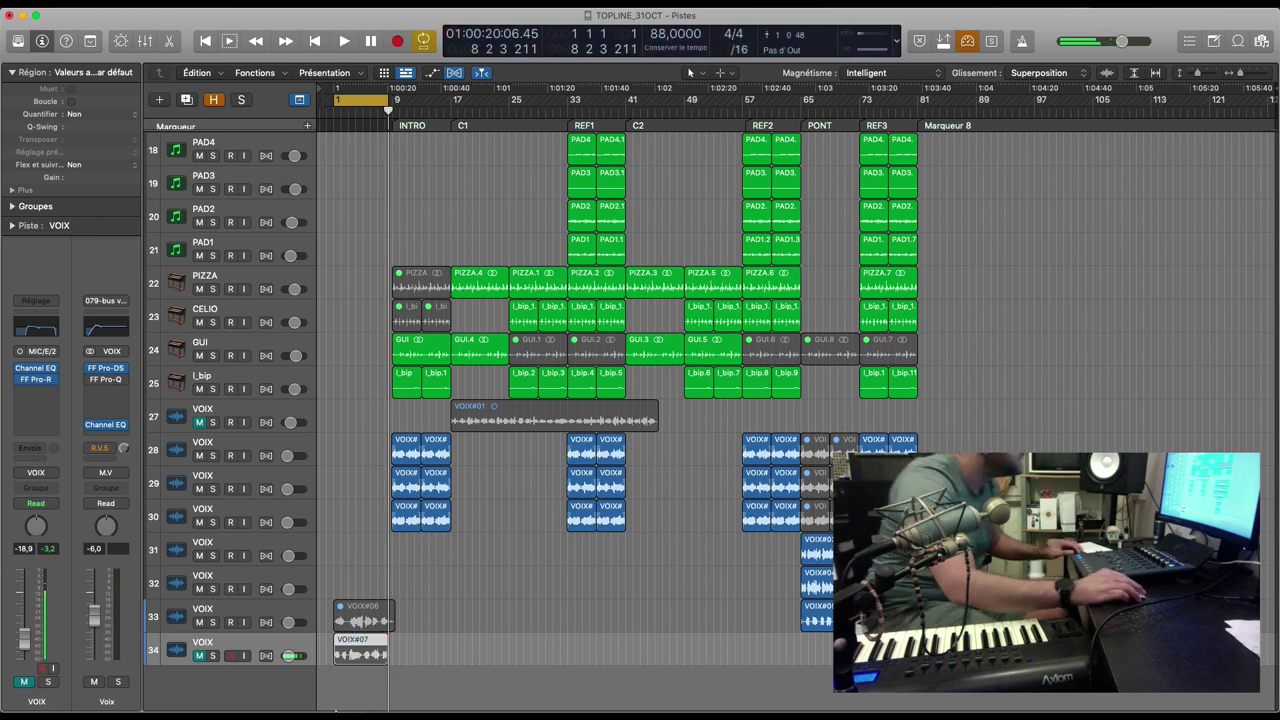
Step: Insert a VOIX track below track 33, move the VOIX#07 take onto it, and play it back from bar 1
key(super+Right)
key(super+Right)
key(super+Right)
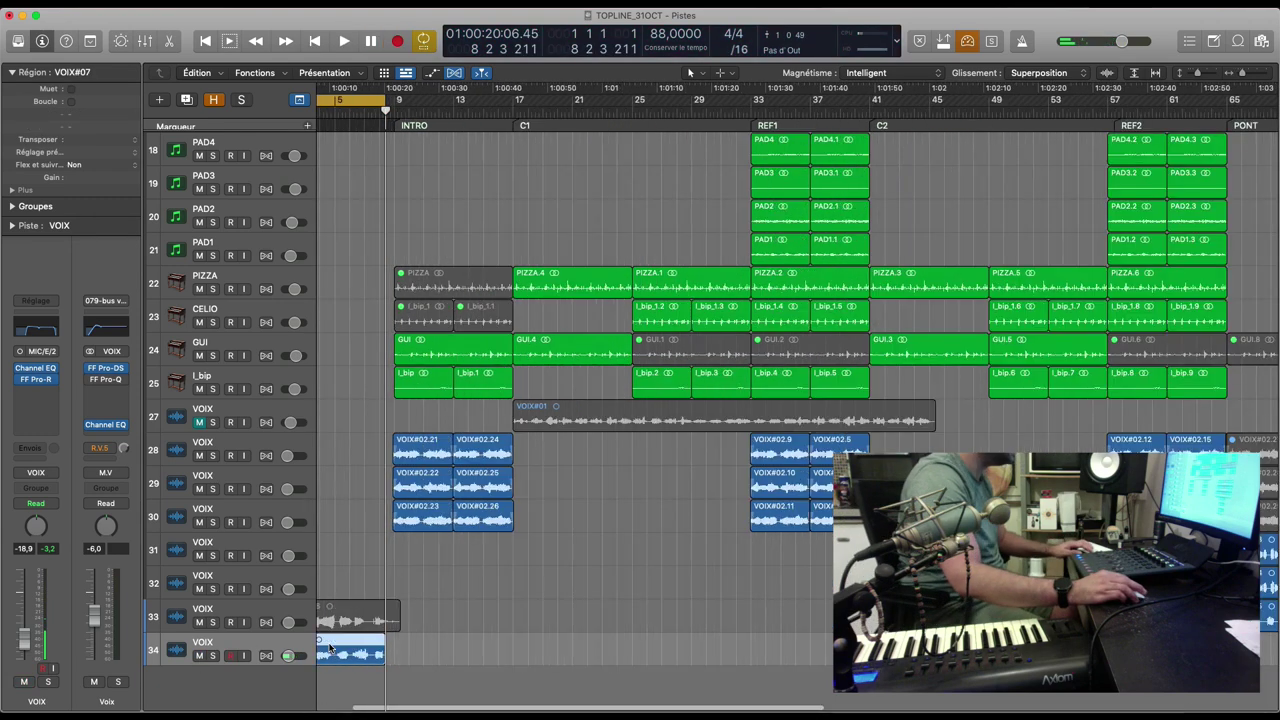
key(Up)
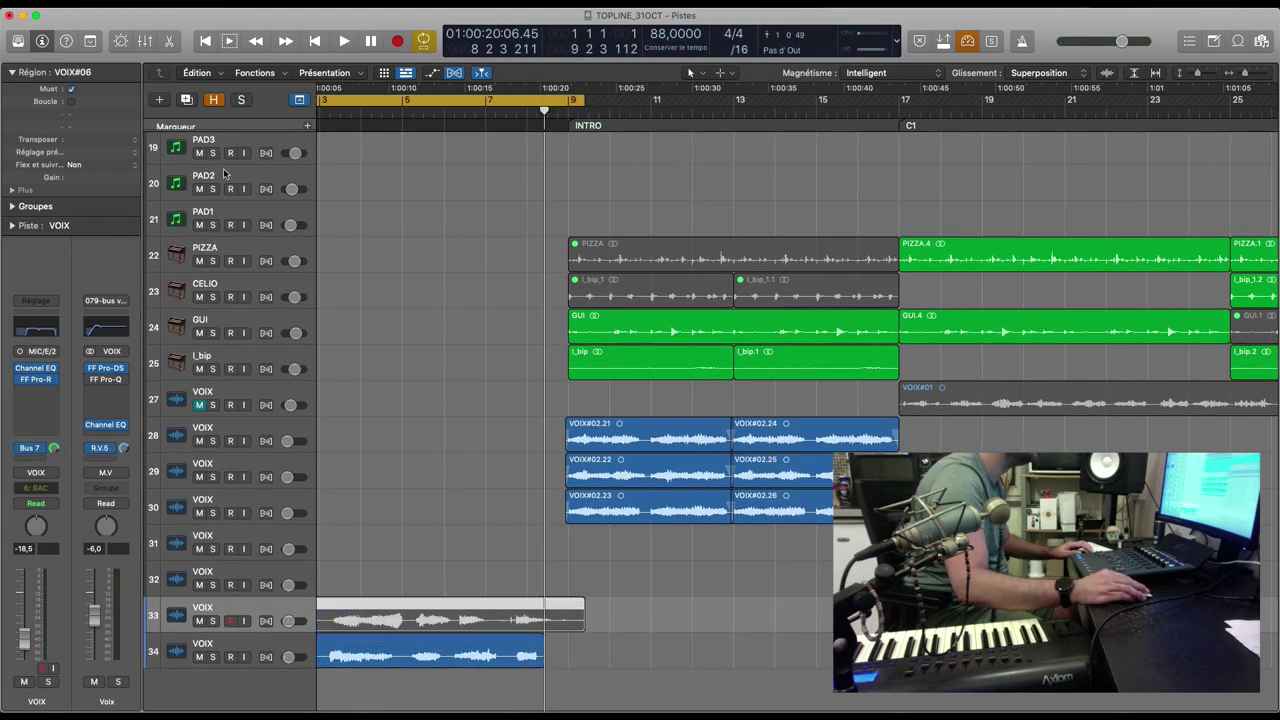
scroll(418, 400, down, 2)
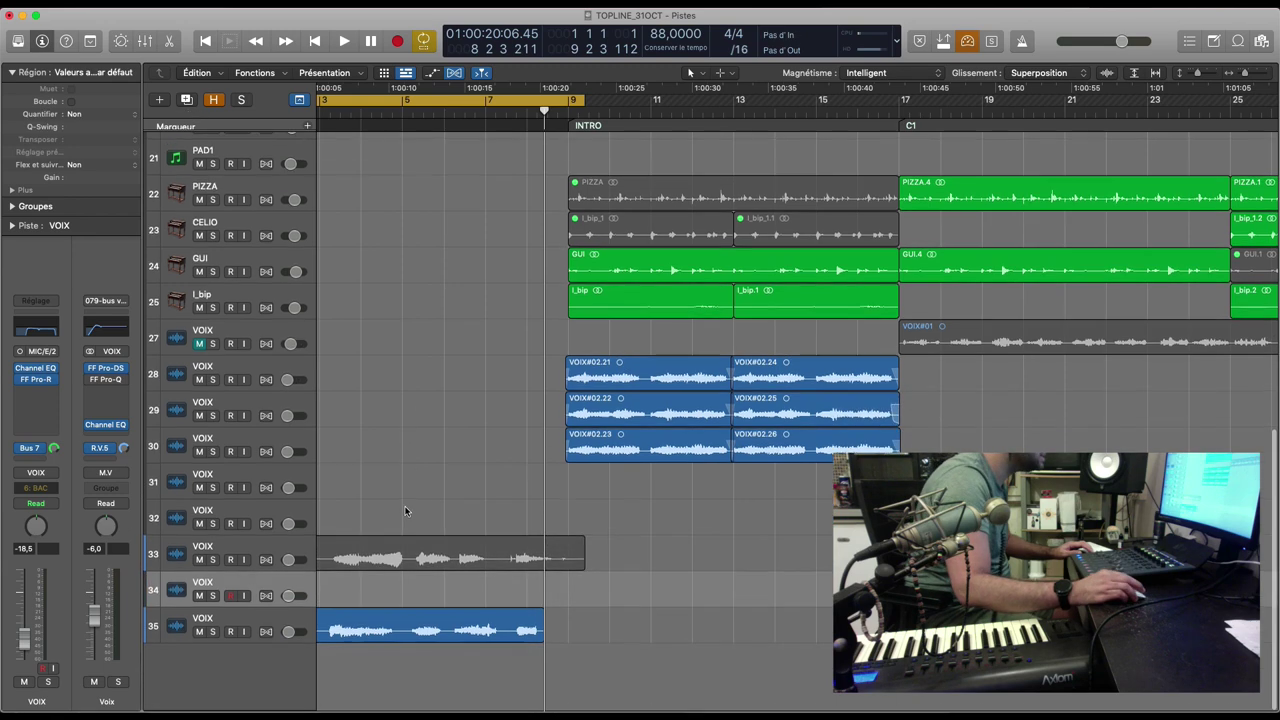
click(416, 604)
key(z)
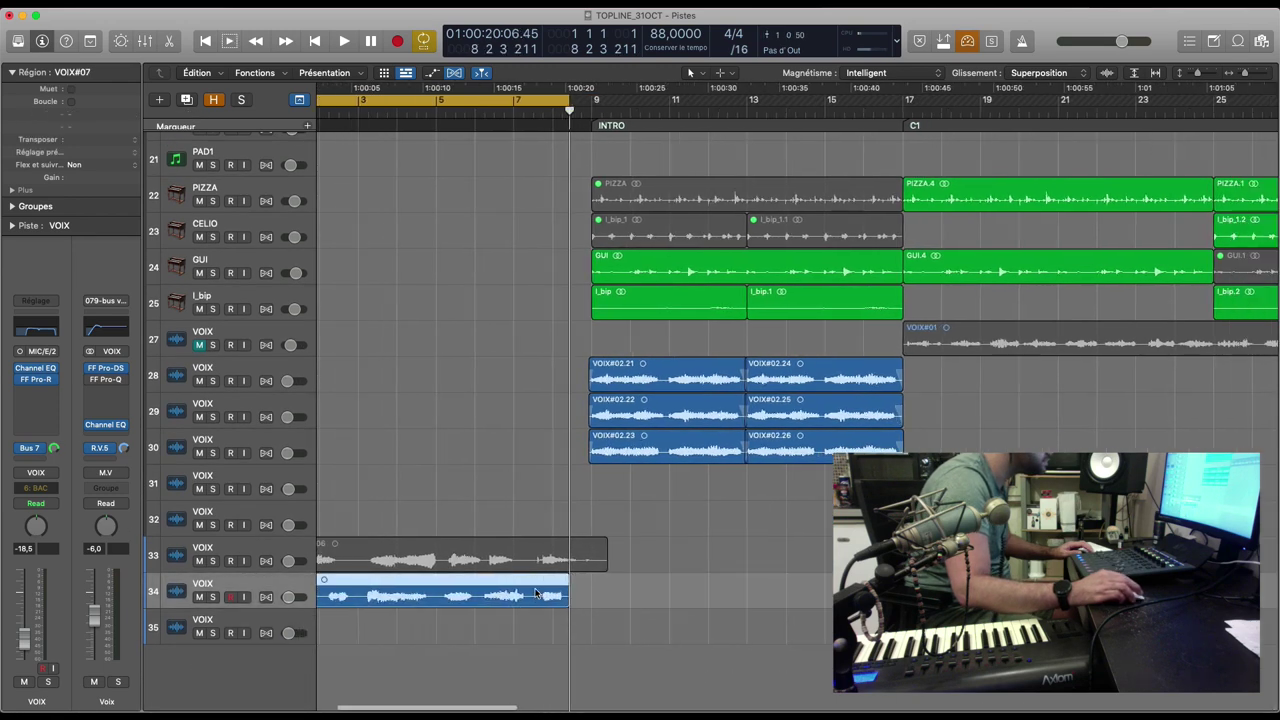
key(space)
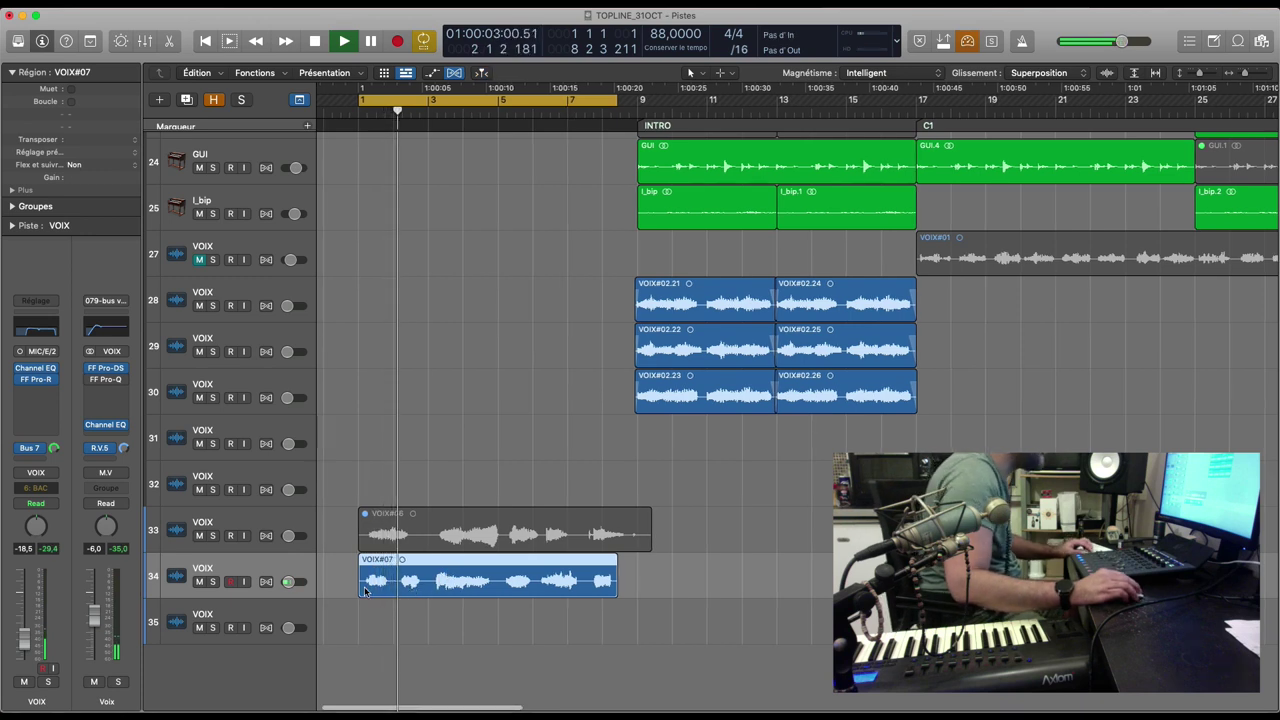
Step: Trim the start of VOIX#07 to bar 3, split it just before bar 5, and delete the second part
drag(362, 589, 436, 591)
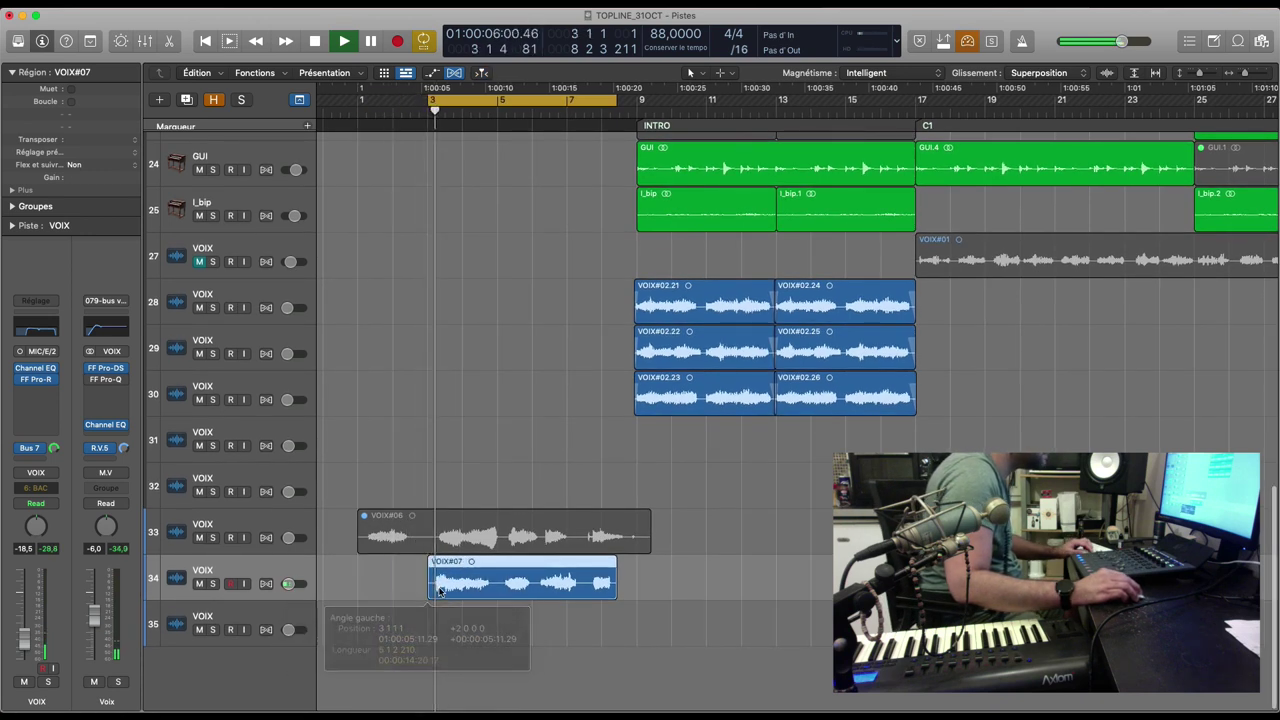
click(493, 590)
click(598, 591)
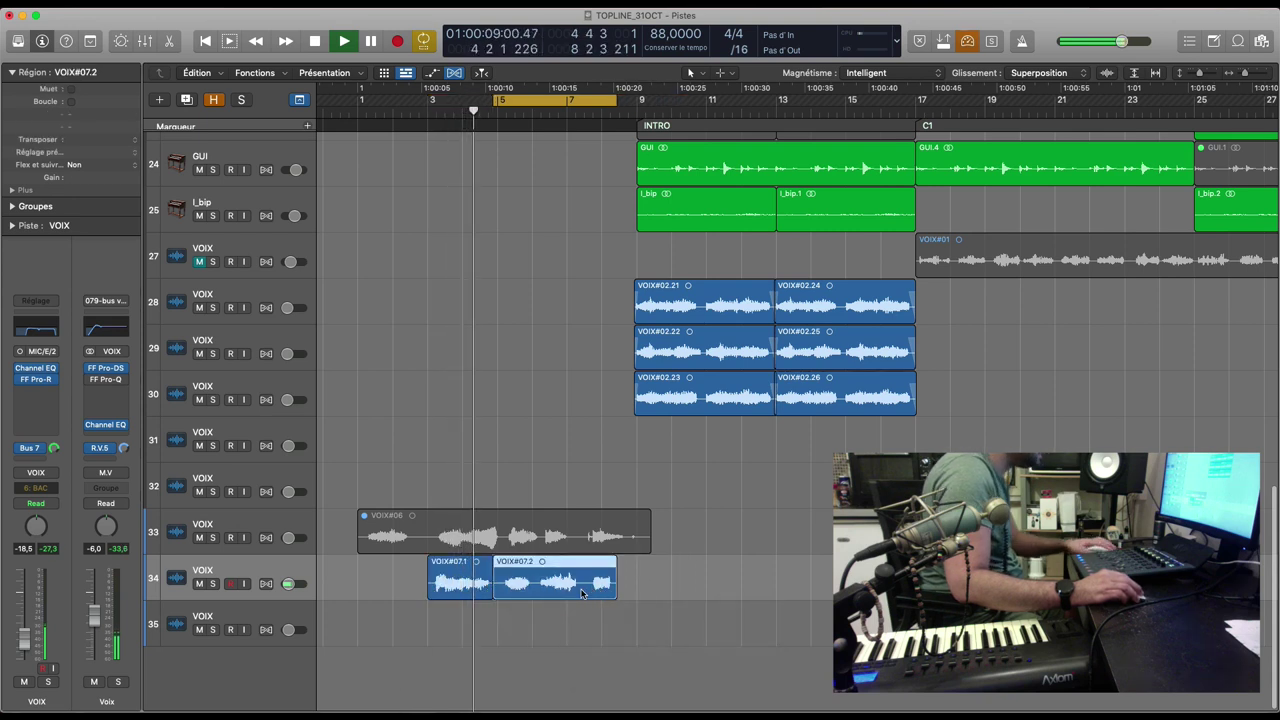
key(Delete)
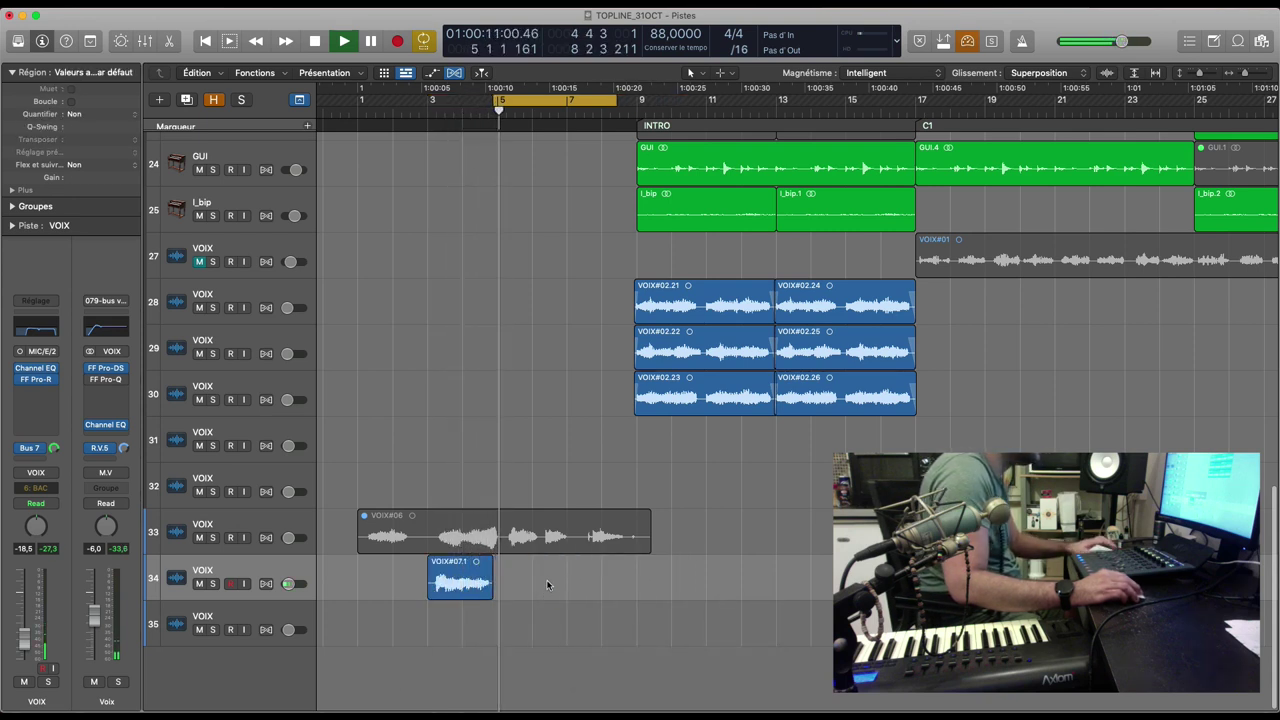
Step: Unmute the VOIX#06 region and play it together with the shortened VOIX#07.1 over bars 1 to 9
scroll(200, 538, up, 1)
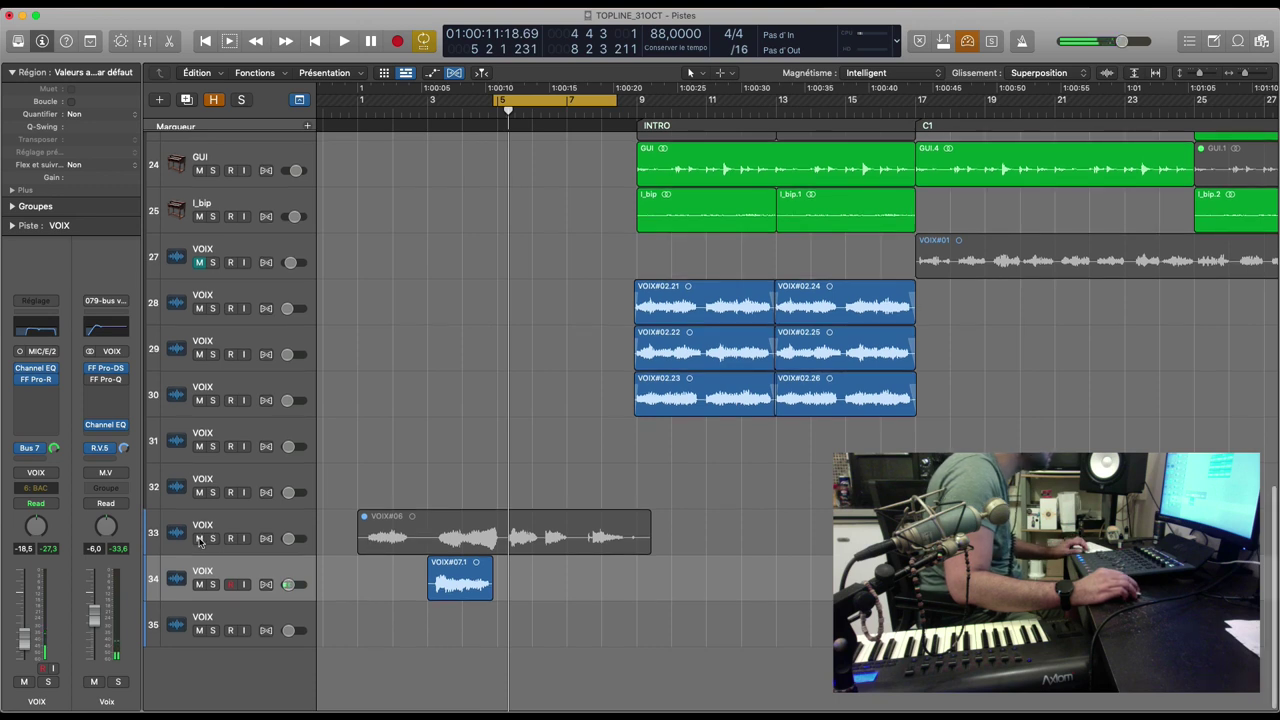
click(430, 527)
key(space)
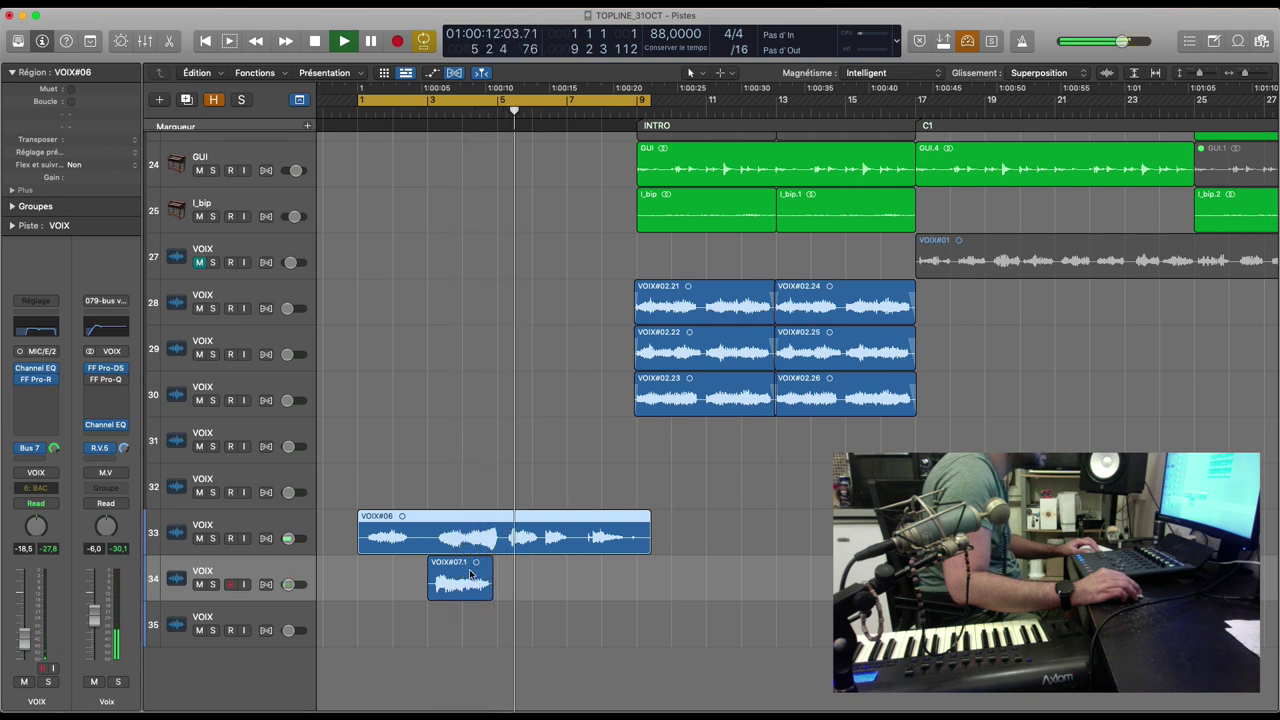
Step: Stop playback and split VOIX#06 on track 33 at 5 2 2 1, 6 2 2 1 and 7 1 3 1
key(super+Right)
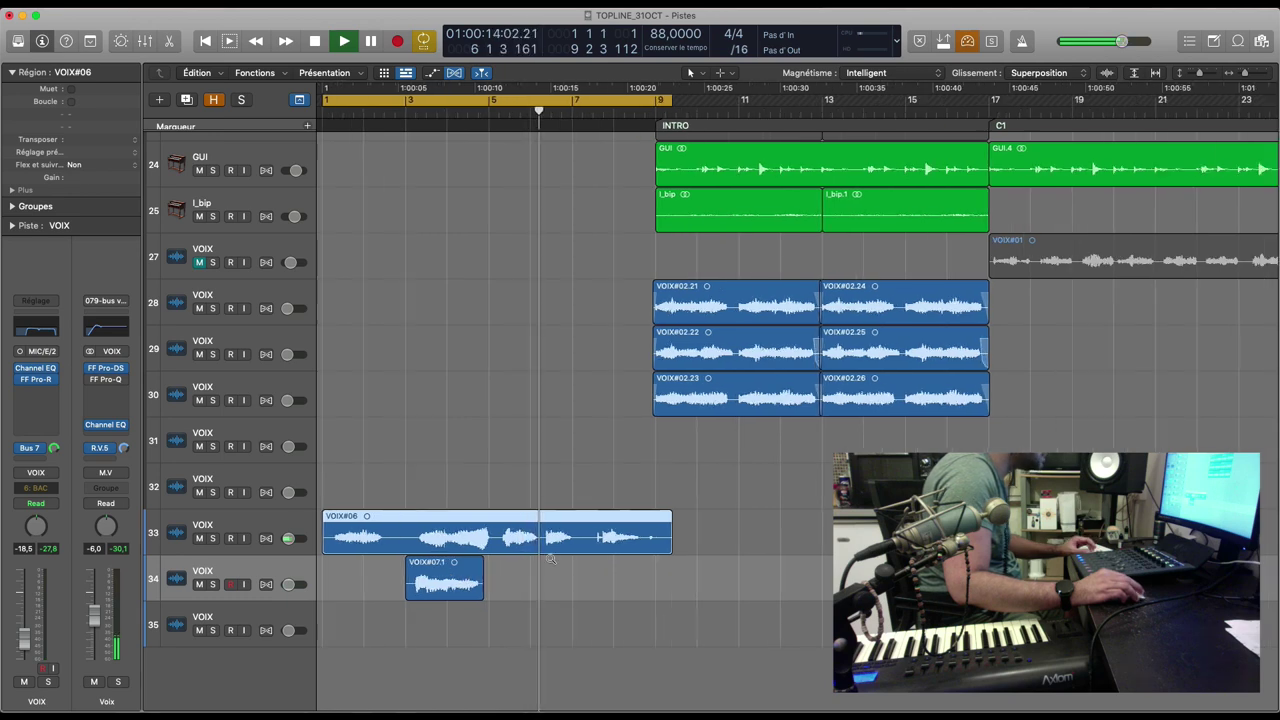
key(super+Down)
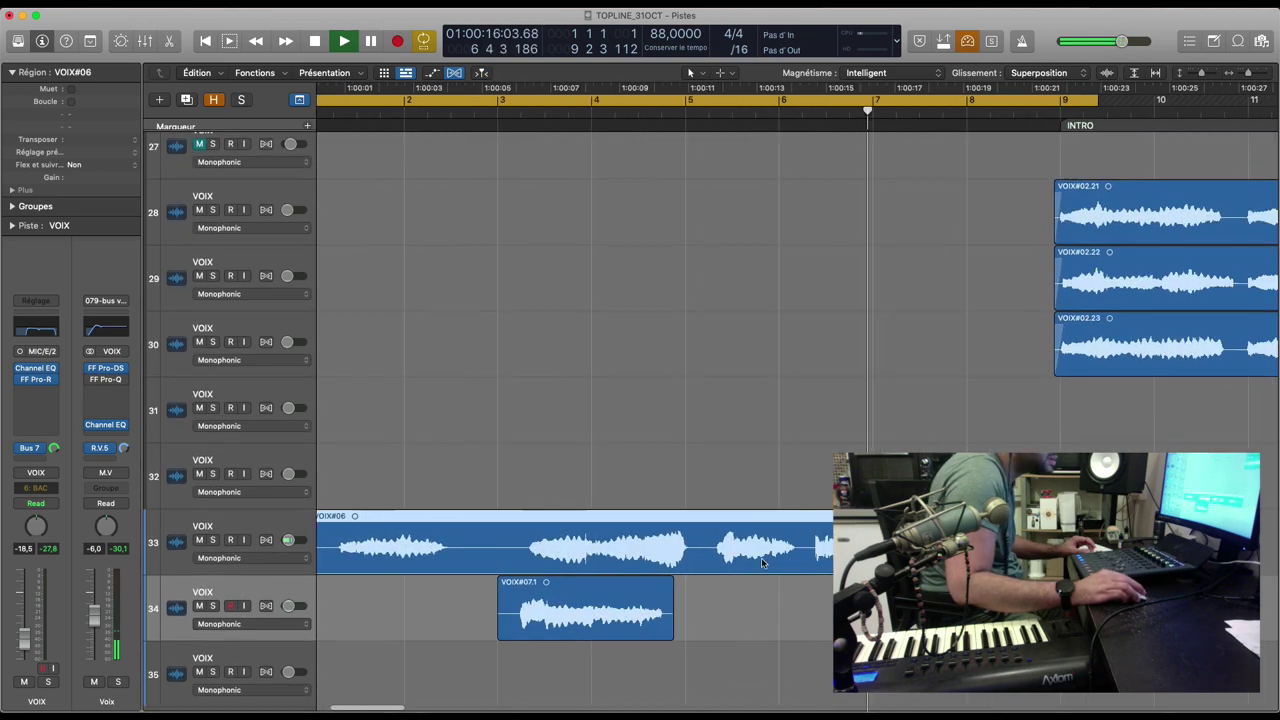
key(space)
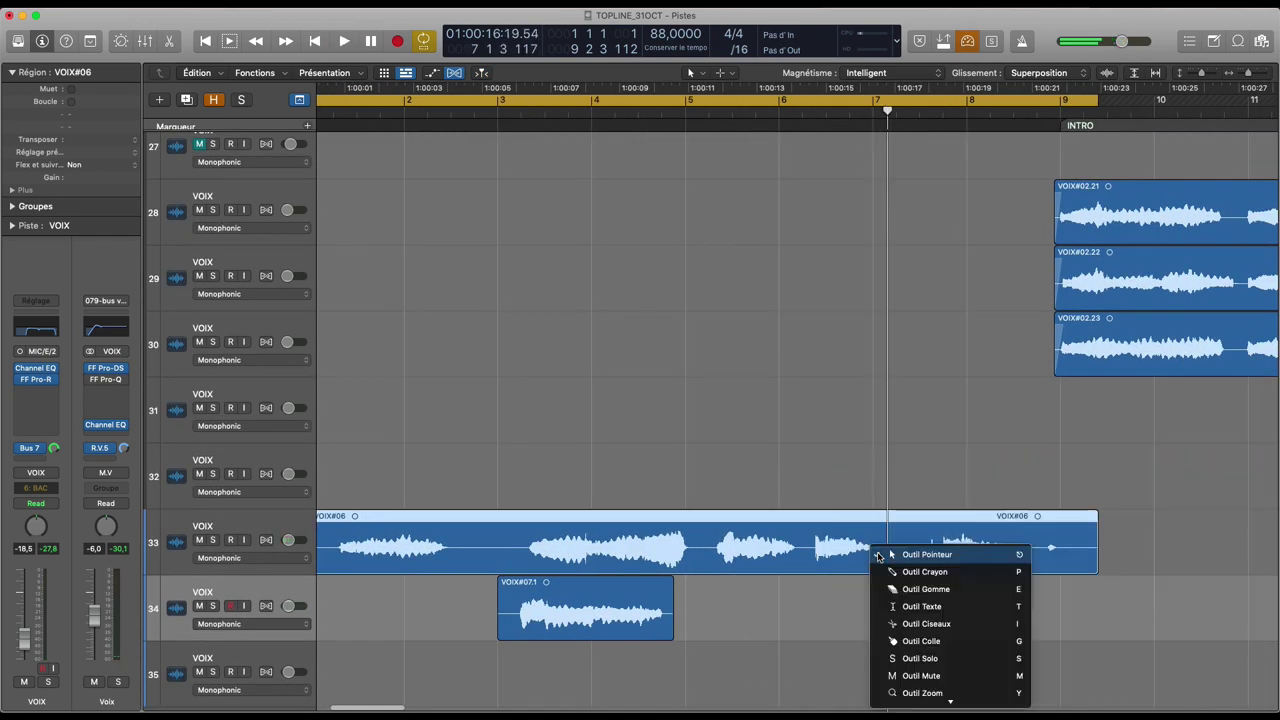
key(t)
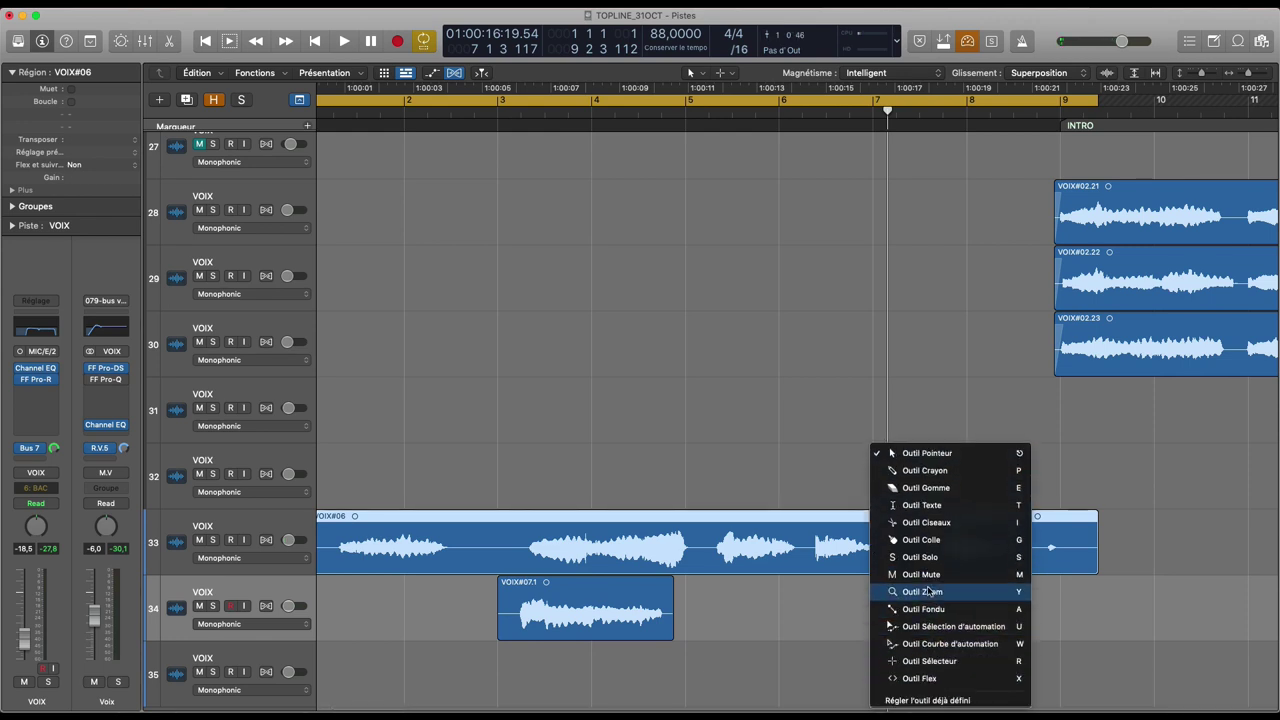
click(782, 588)
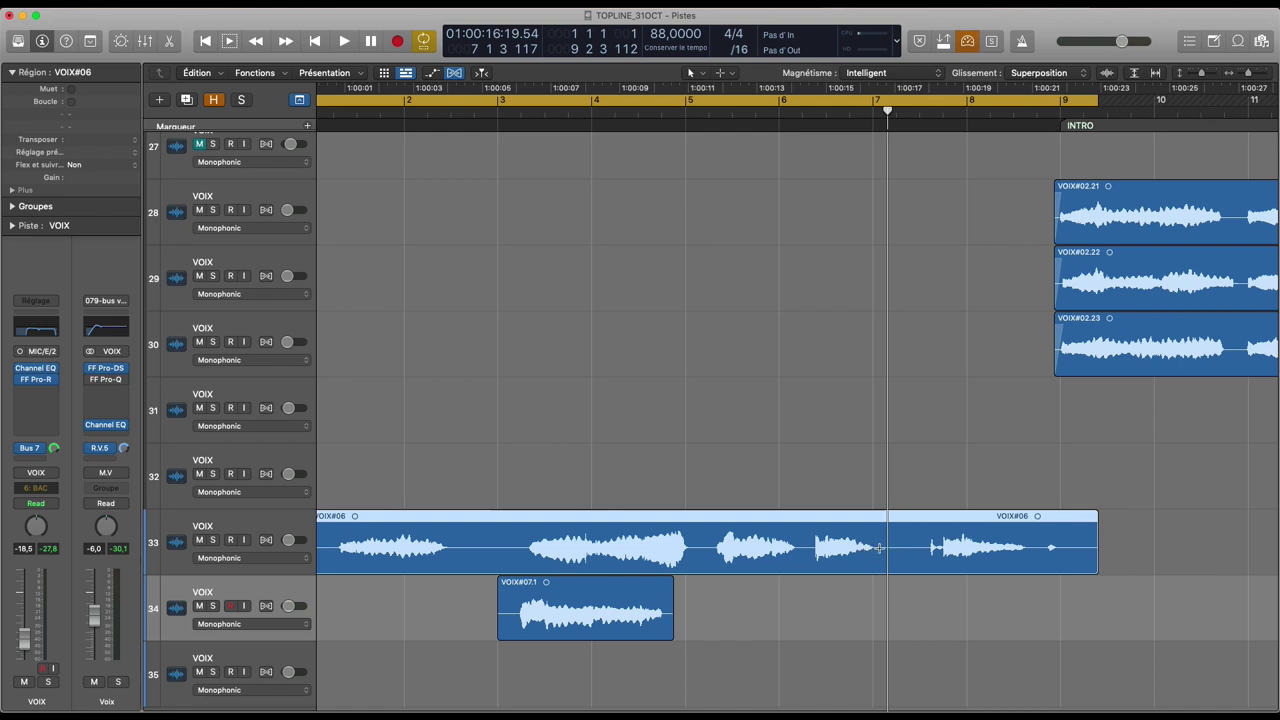
drag(878, 547, 809, 547)
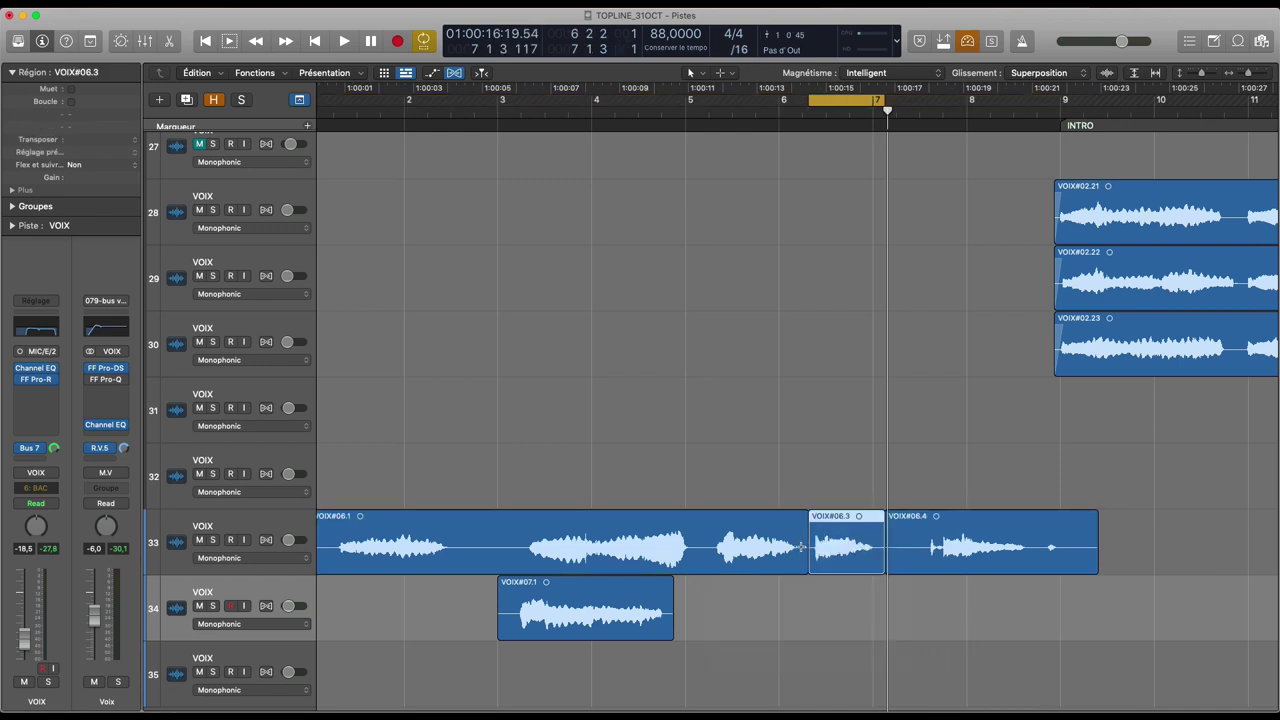
drag(695, 549, 715, 549)
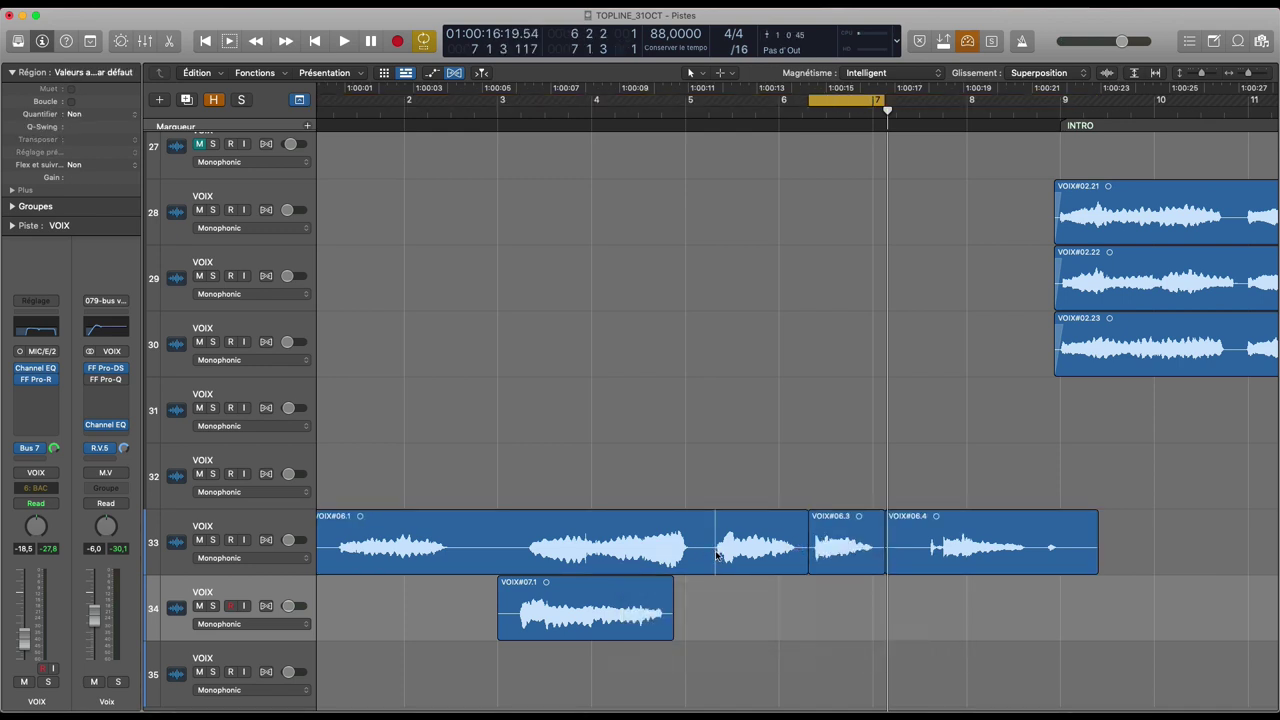
Step: Trim the end of VOIX#06.6 slightly, just before VOIX#06.3, and give it a Ralentir fade-out
drag(804, 567, 795, 567)
key(t)
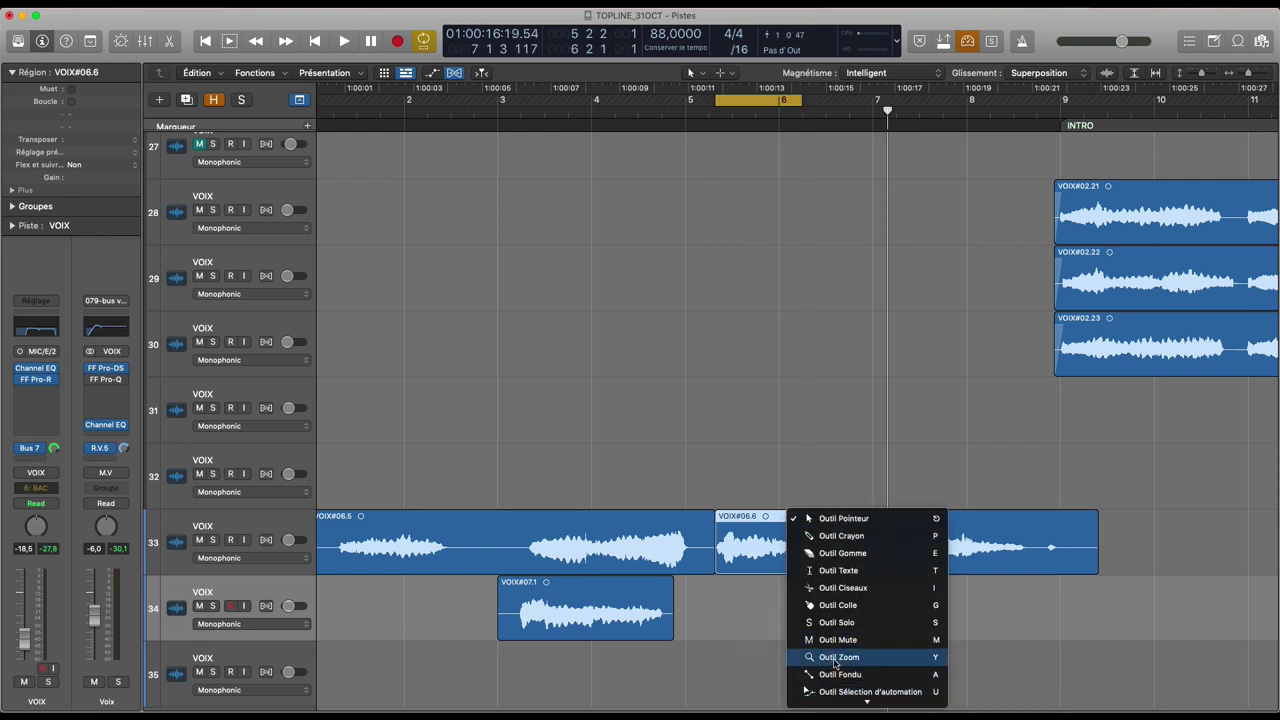
click(840, 674)
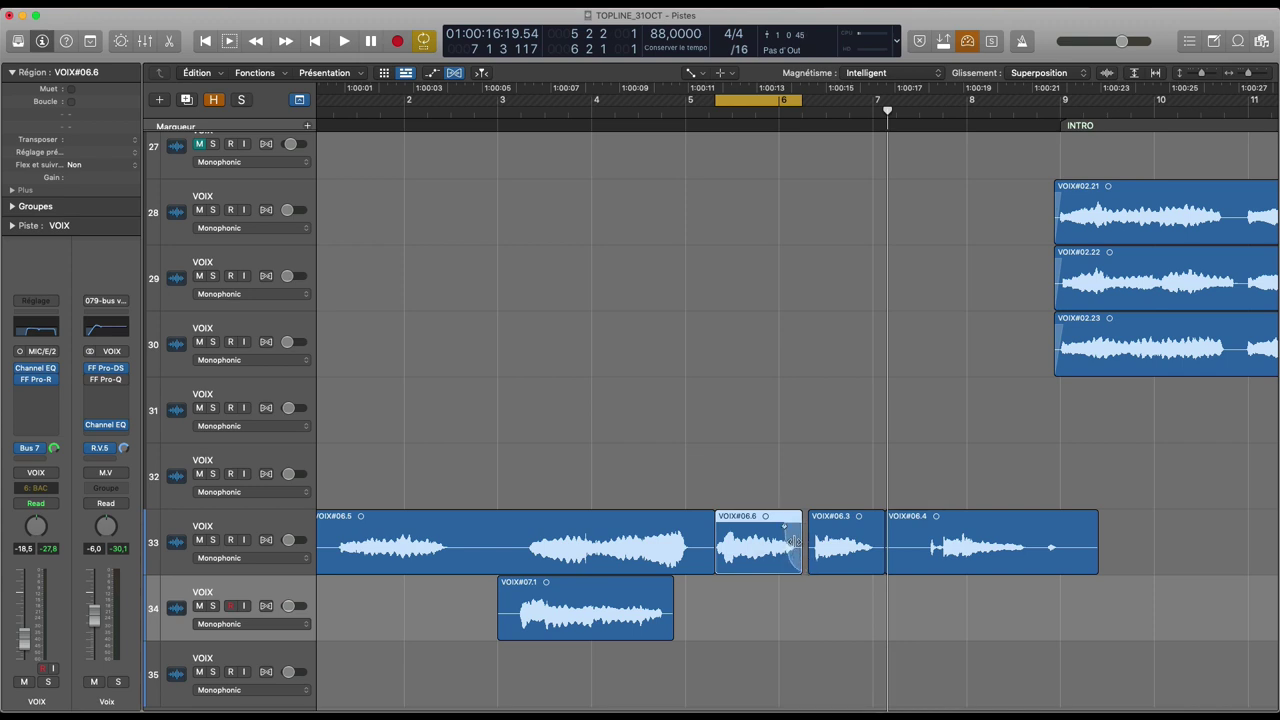
right_click(795, 541)
click(870, 546)
click(866, 557)
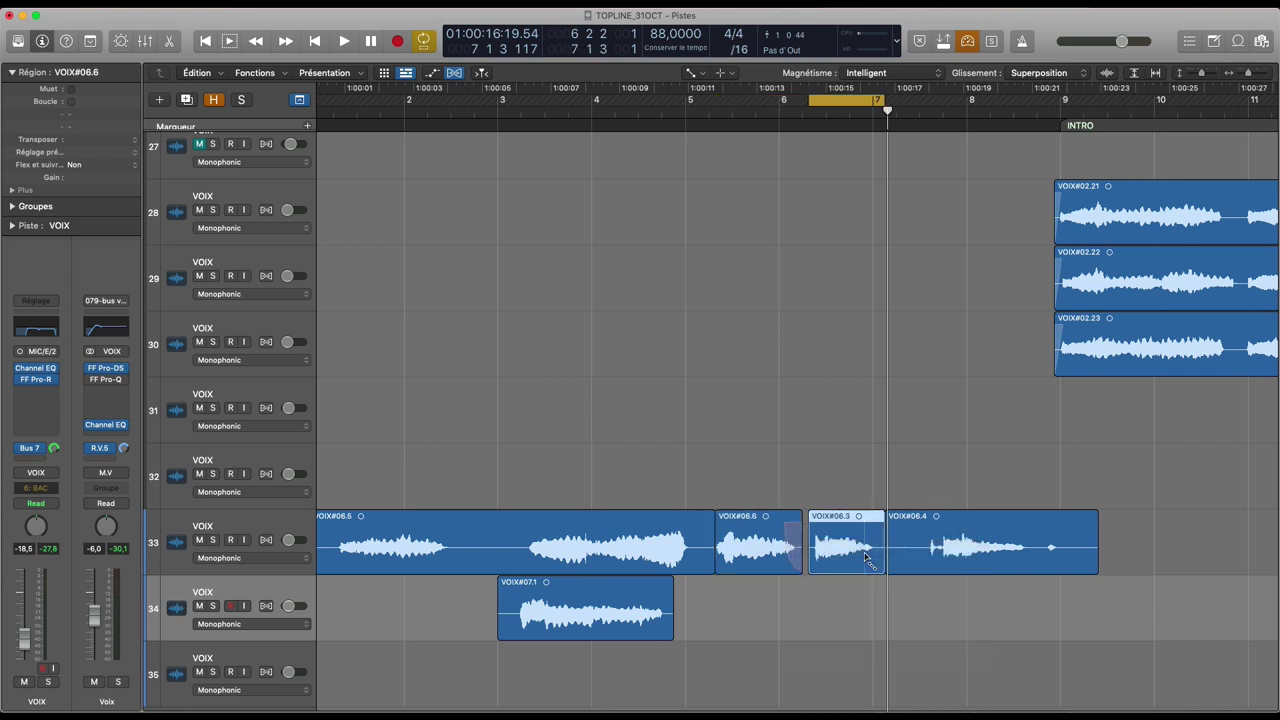
Step: Trim the end of VOIX#06.3 to 7 1 1 240 and give it a Ralentir fade-out
key(t)
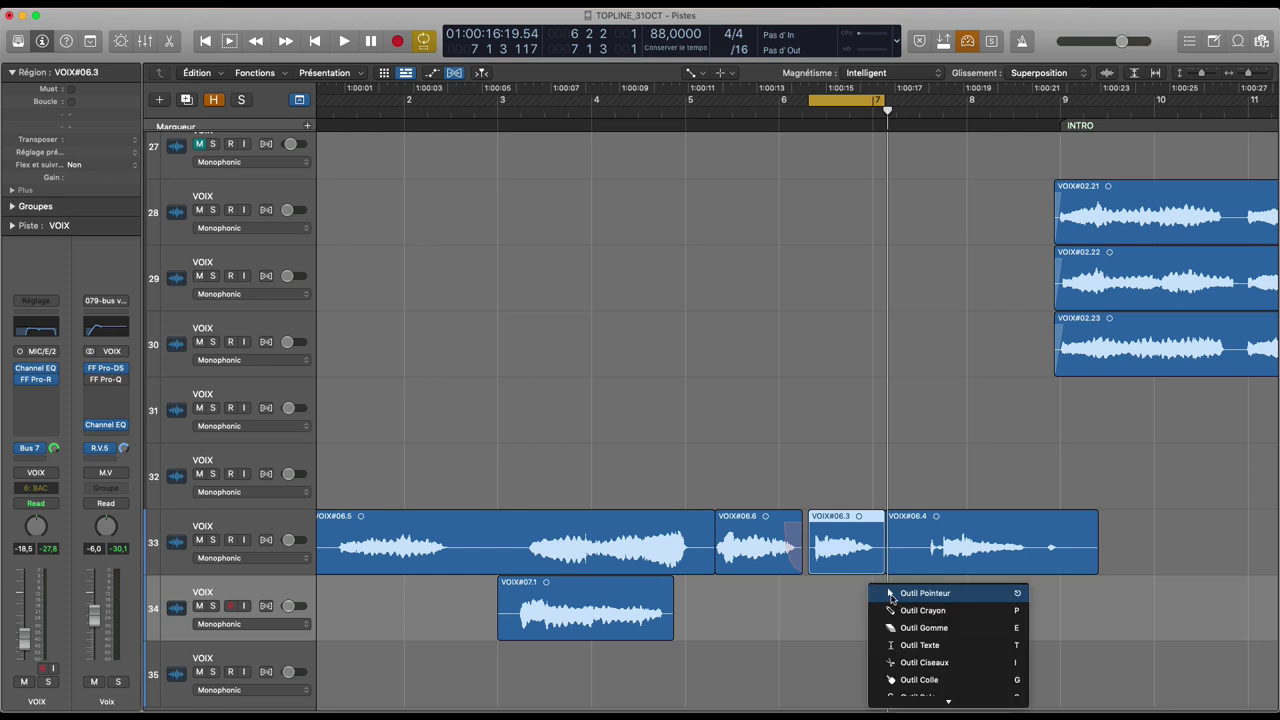
click(880, 592)
drag(884, 568, 877, 569)
key(t)
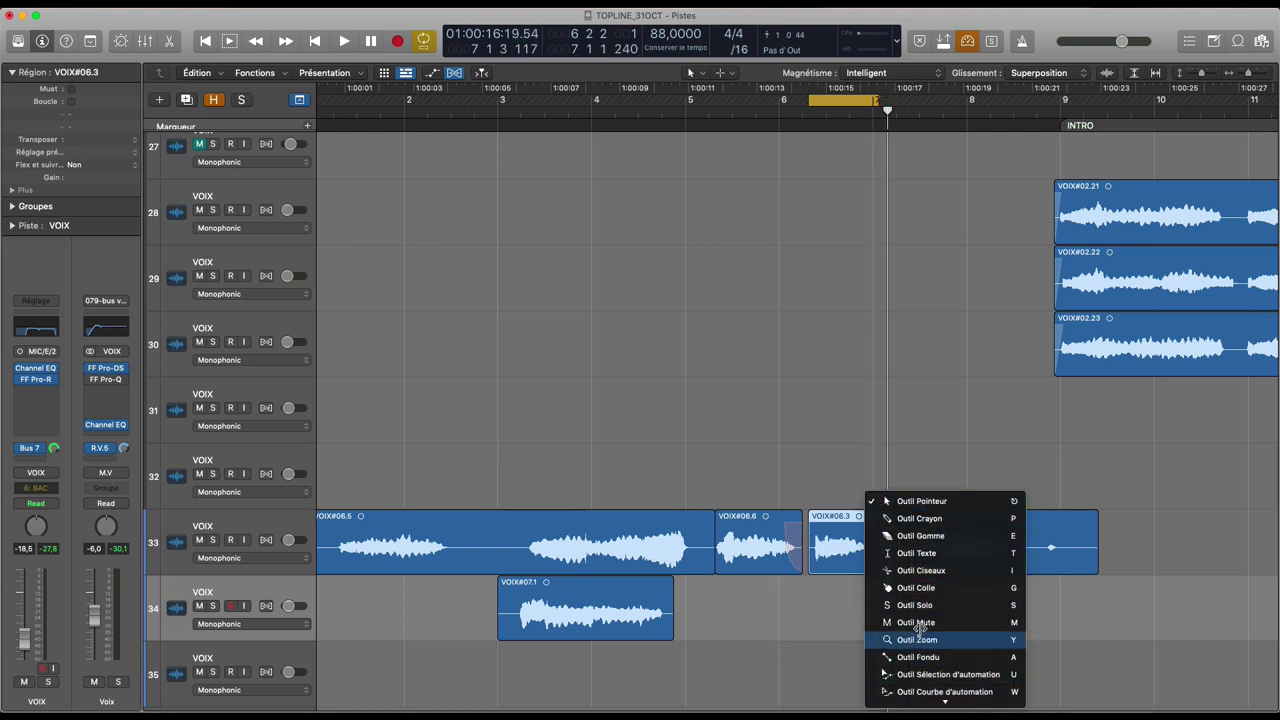
click(916, 657)
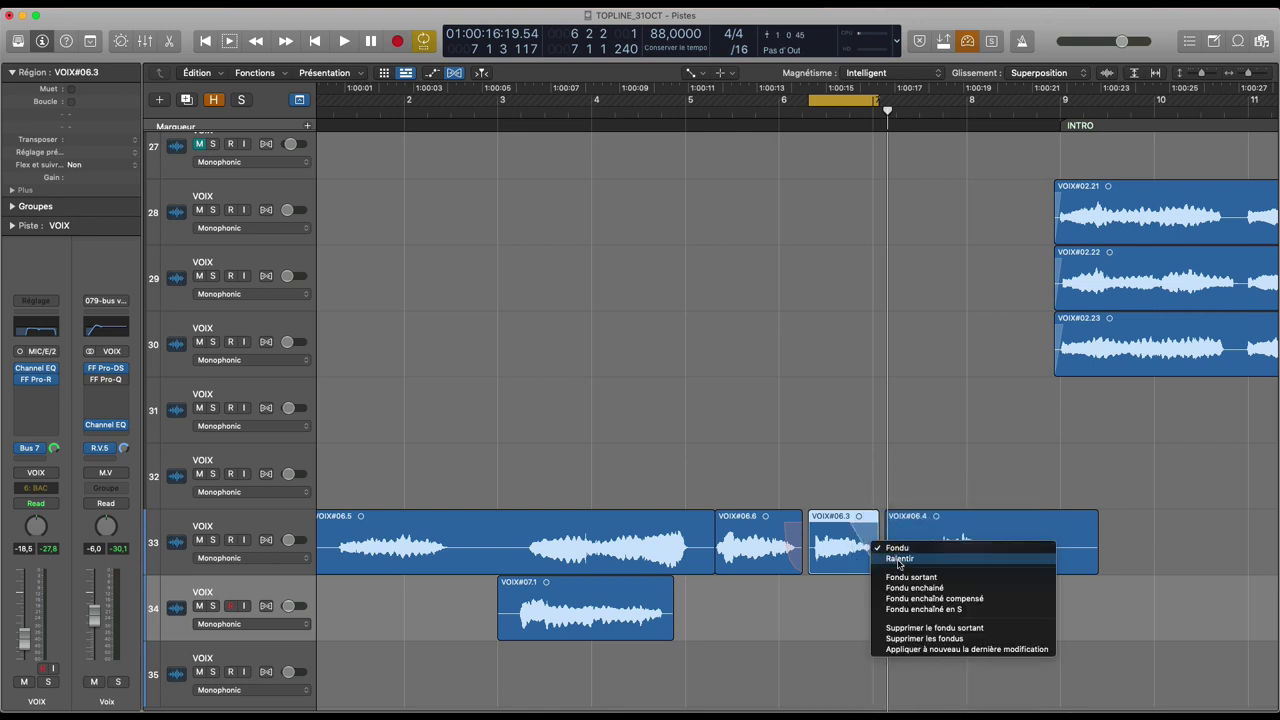
click(868, 549)
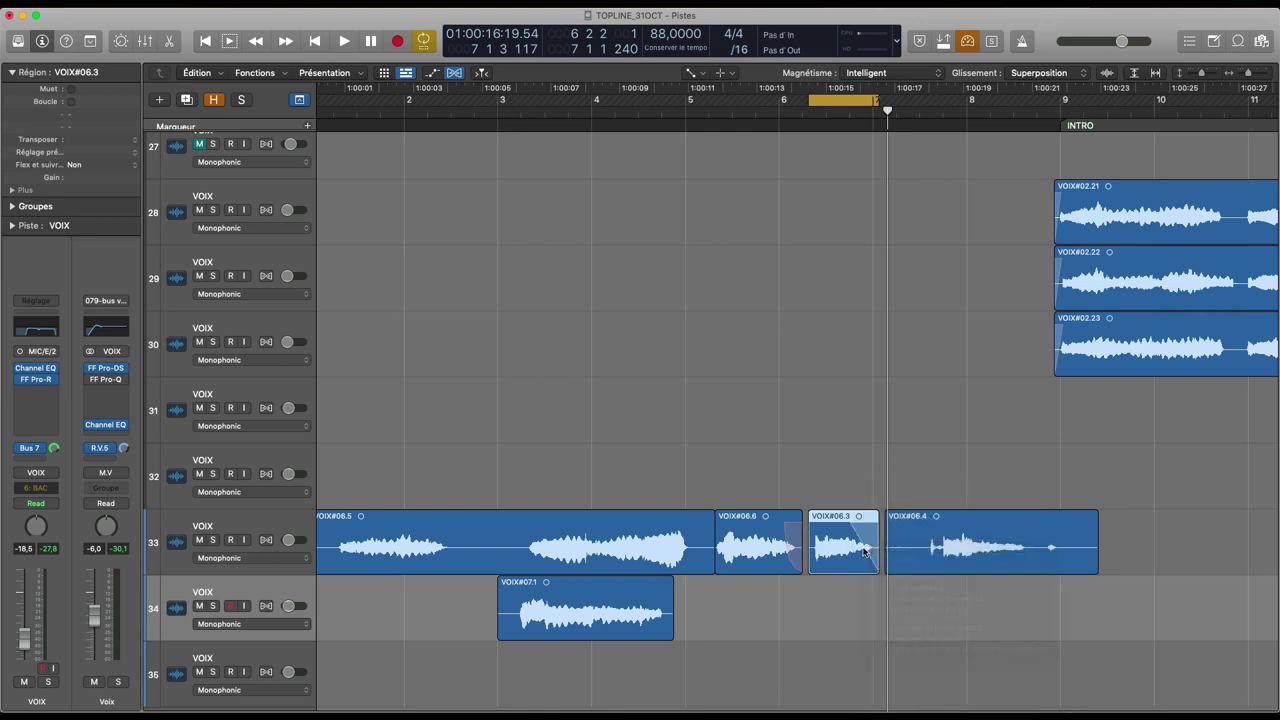
Step: Play the faded vocal phrases from bar 5 and lengthen the slow-down fade at the end of VOIX#06.6
click(687, 148)
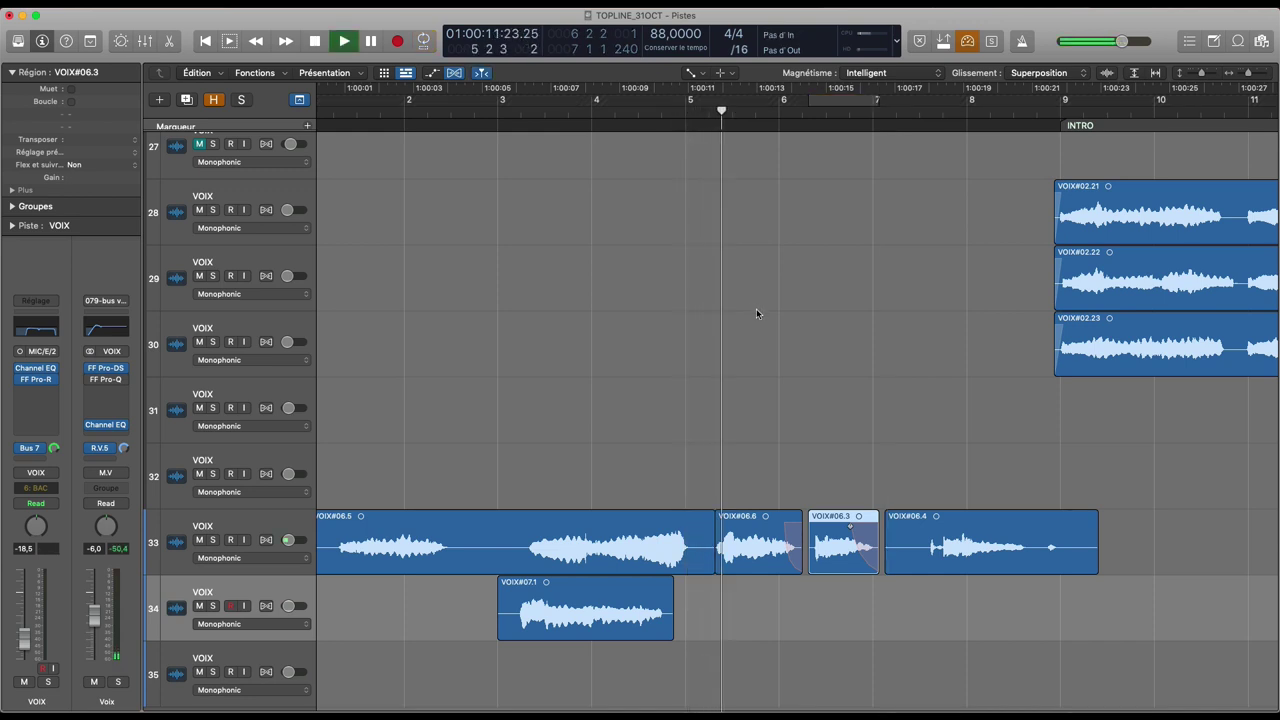
key(space)
click(774, 529)
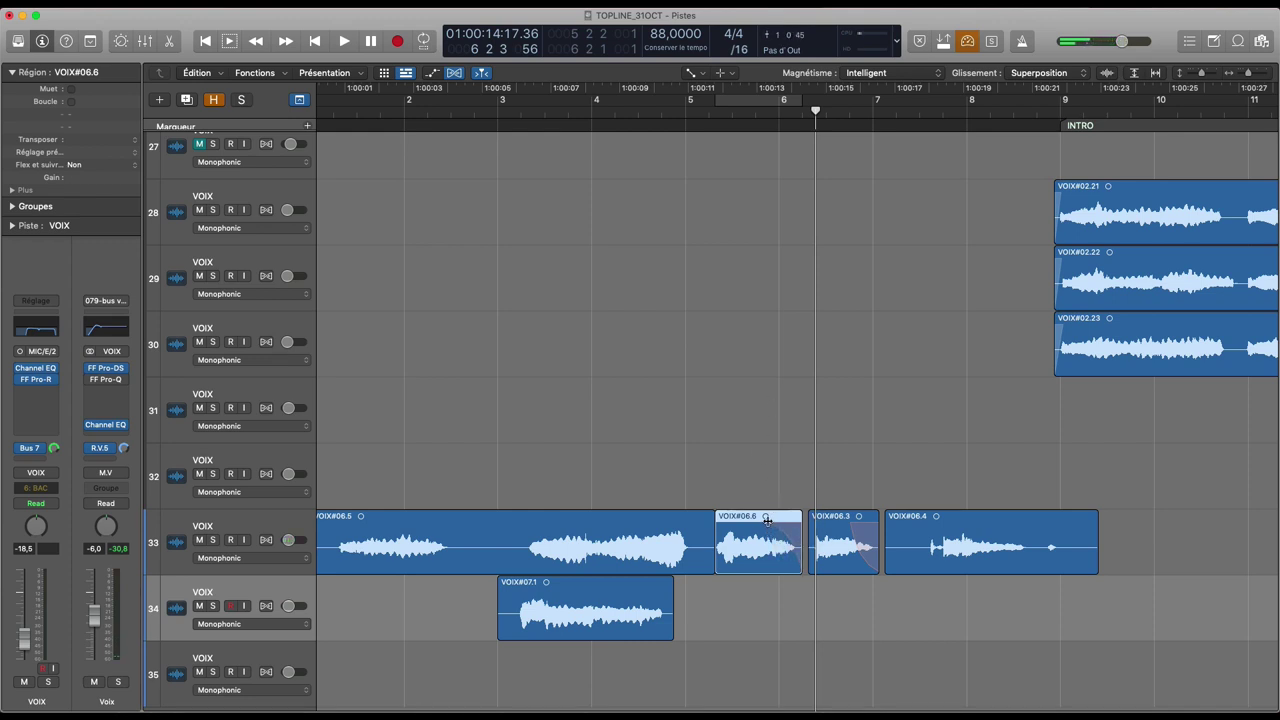
key(shift+Return)
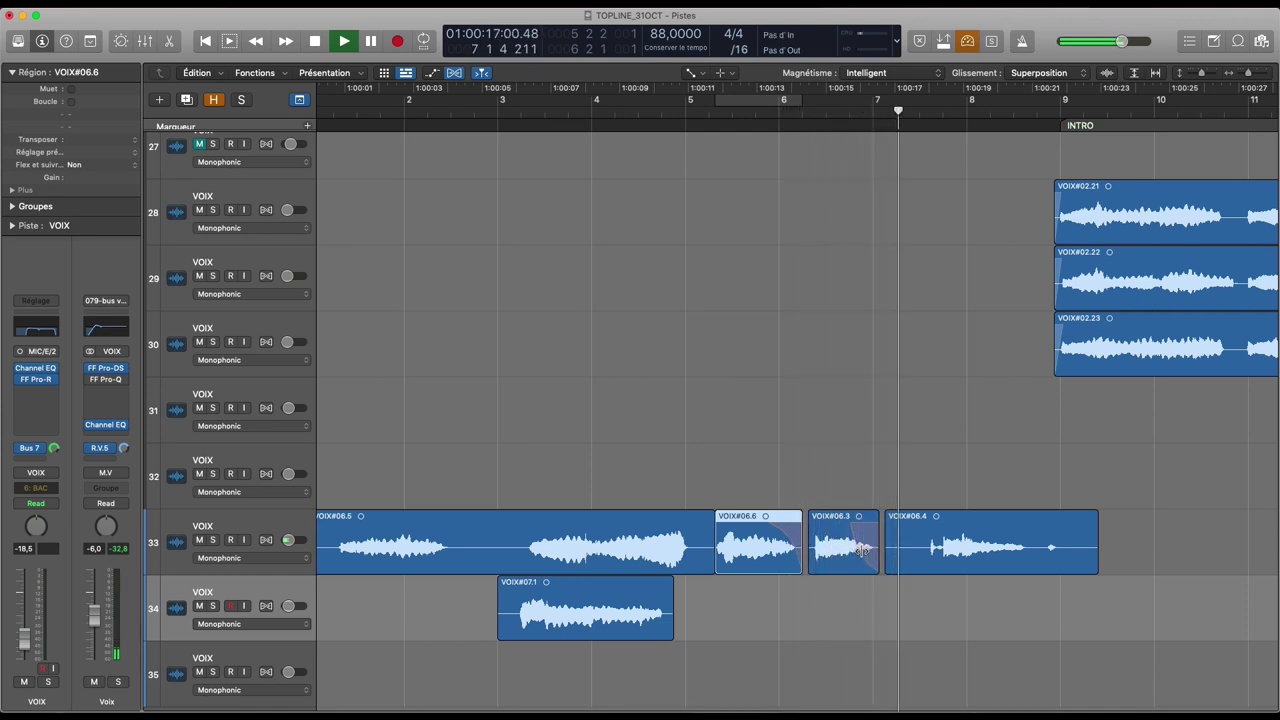
Step: Trim the start of VOIX#06.4 to about 7 3 2, just before its vocal phrase begins
key(t)
key(t)
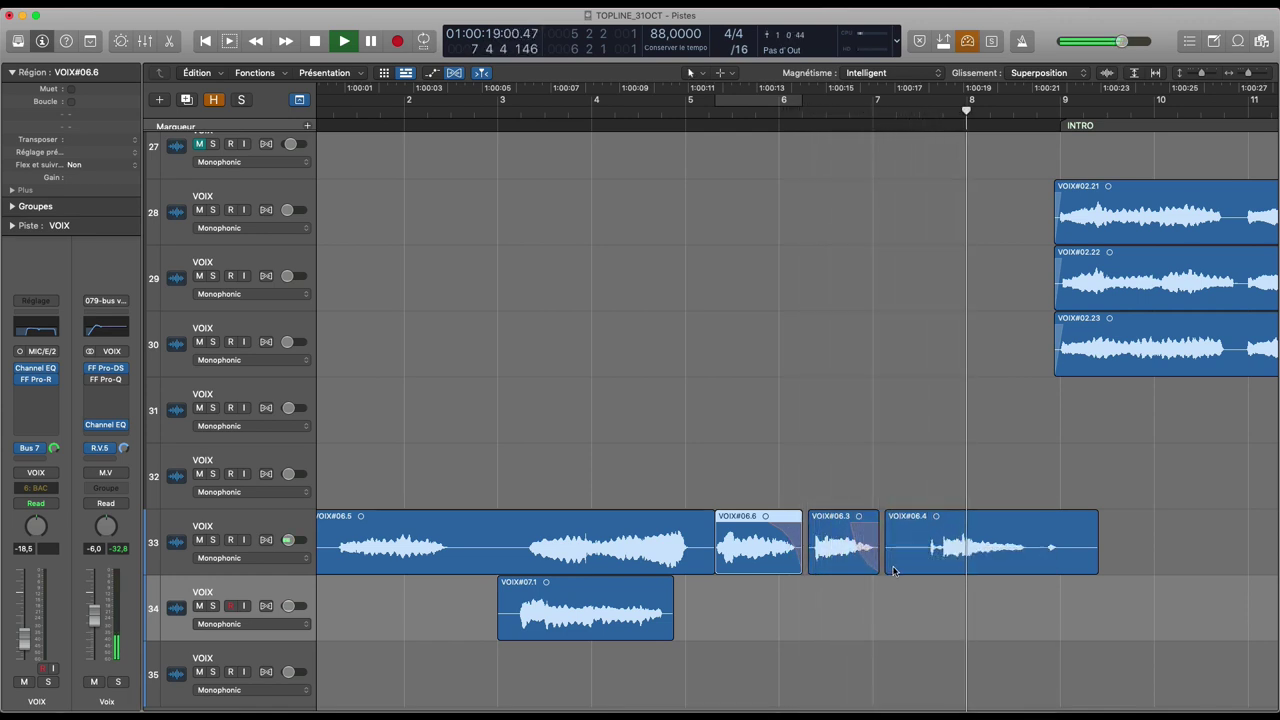
drag(889, 570, 928, 570)
Step: Select the GUI track (24) and open its Channel EQ
scroll(923, 567, down, 5)
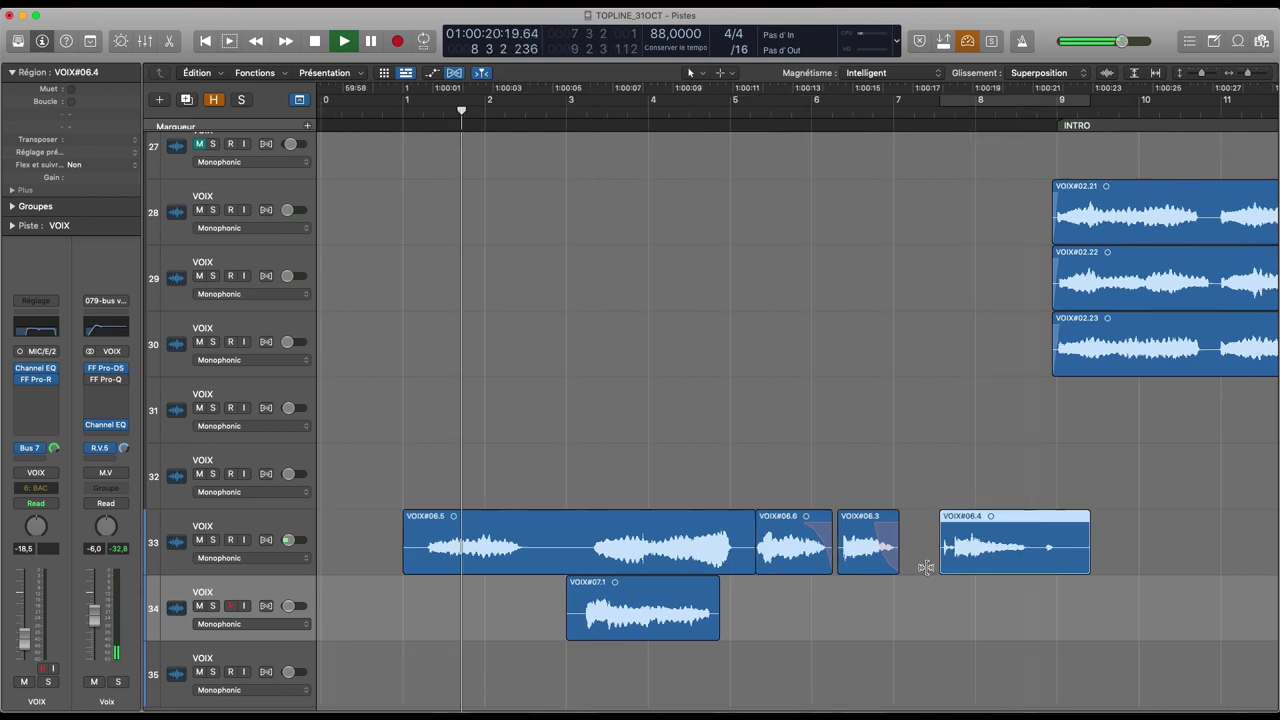
scroll(900, 560, up, 4)
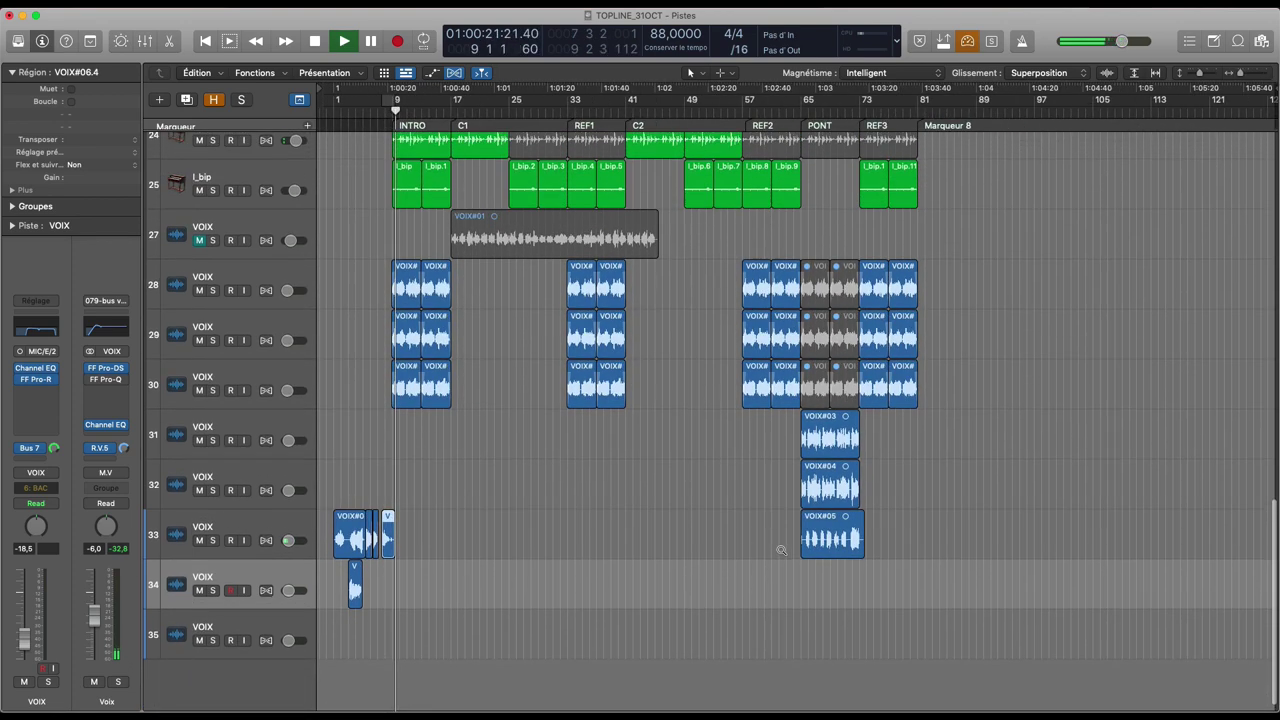
scroll(781, 550, up, 6)
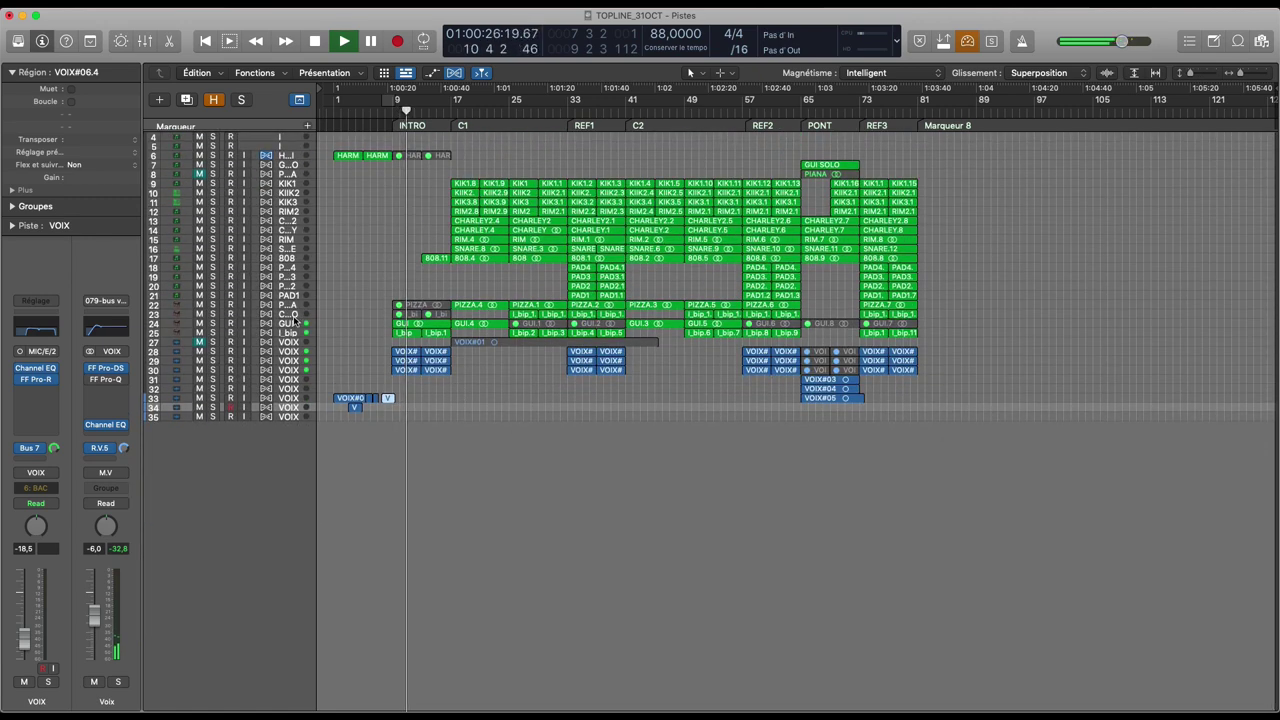
click(288, 314)
click(288, 323)
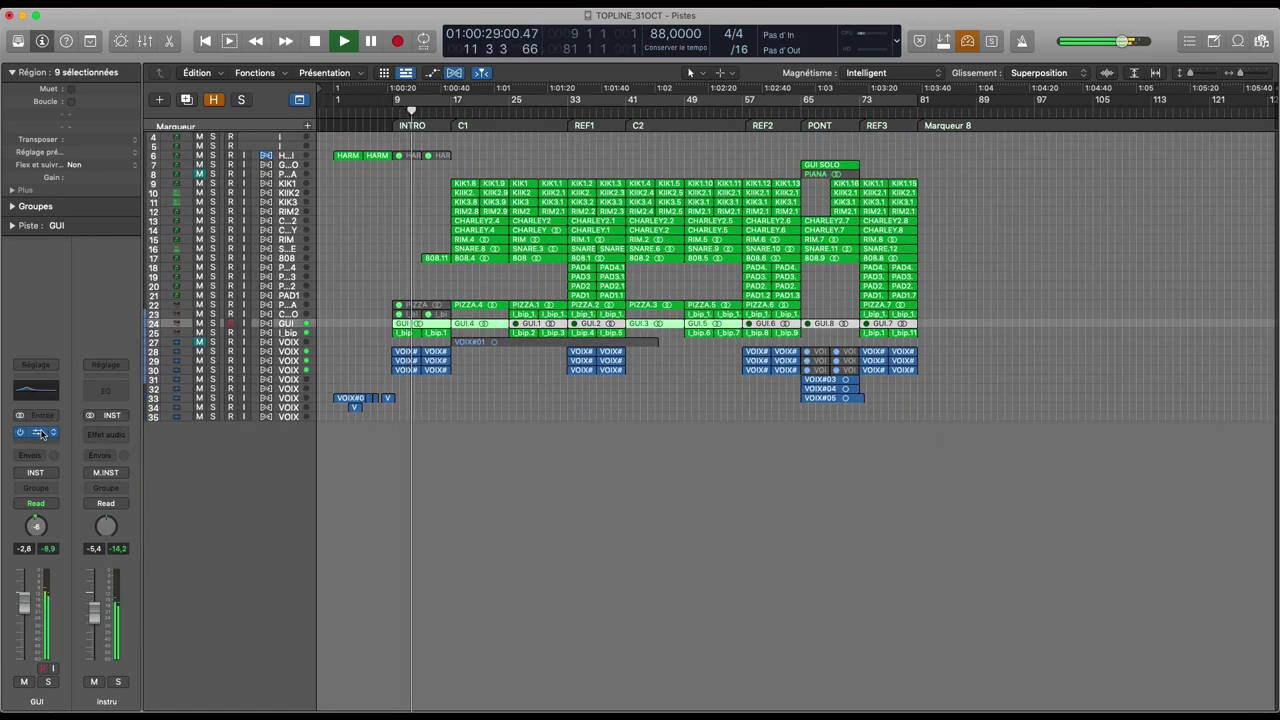
click(40, 432)
Step: Set the GUI track's Channel EQ to +0.9 dB at 123 Hz, +0.6 dB at 1090 Hz and +3.0 dB at 7950 Hz
drag(576, 426, 581, 432)
drag(716, 314, 731, 309)
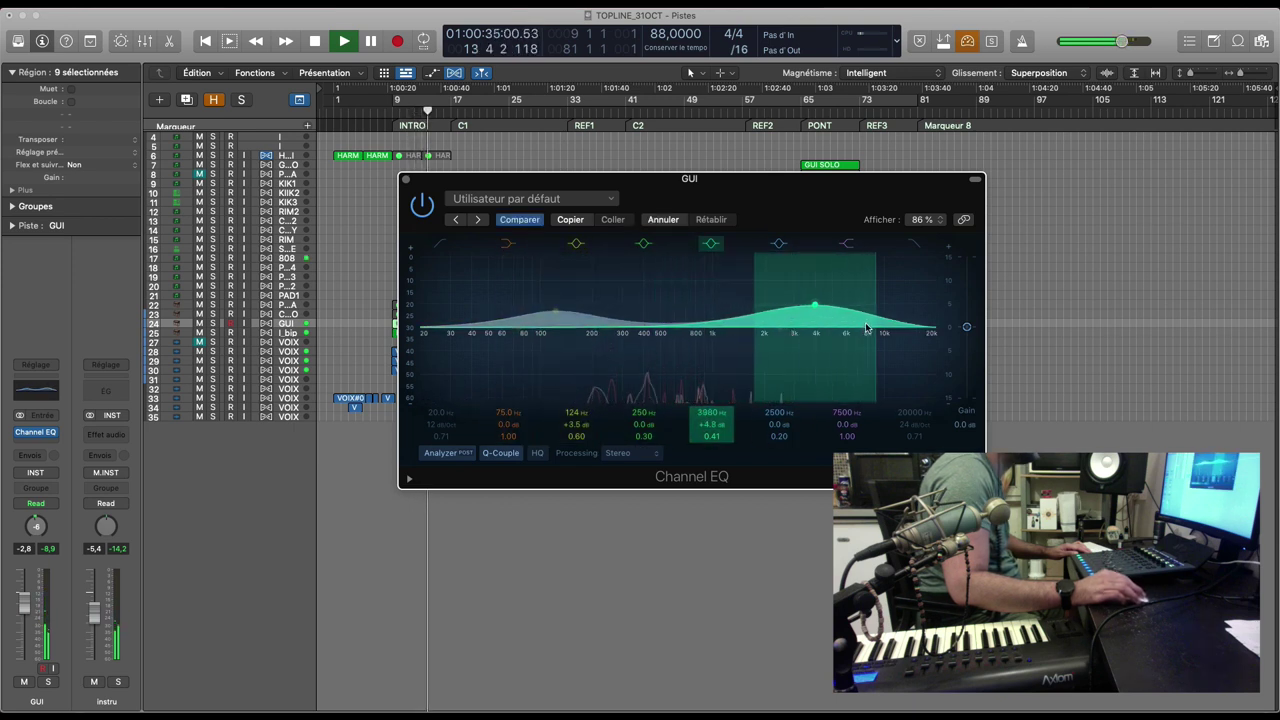
drag(788, 331, 880, 321)
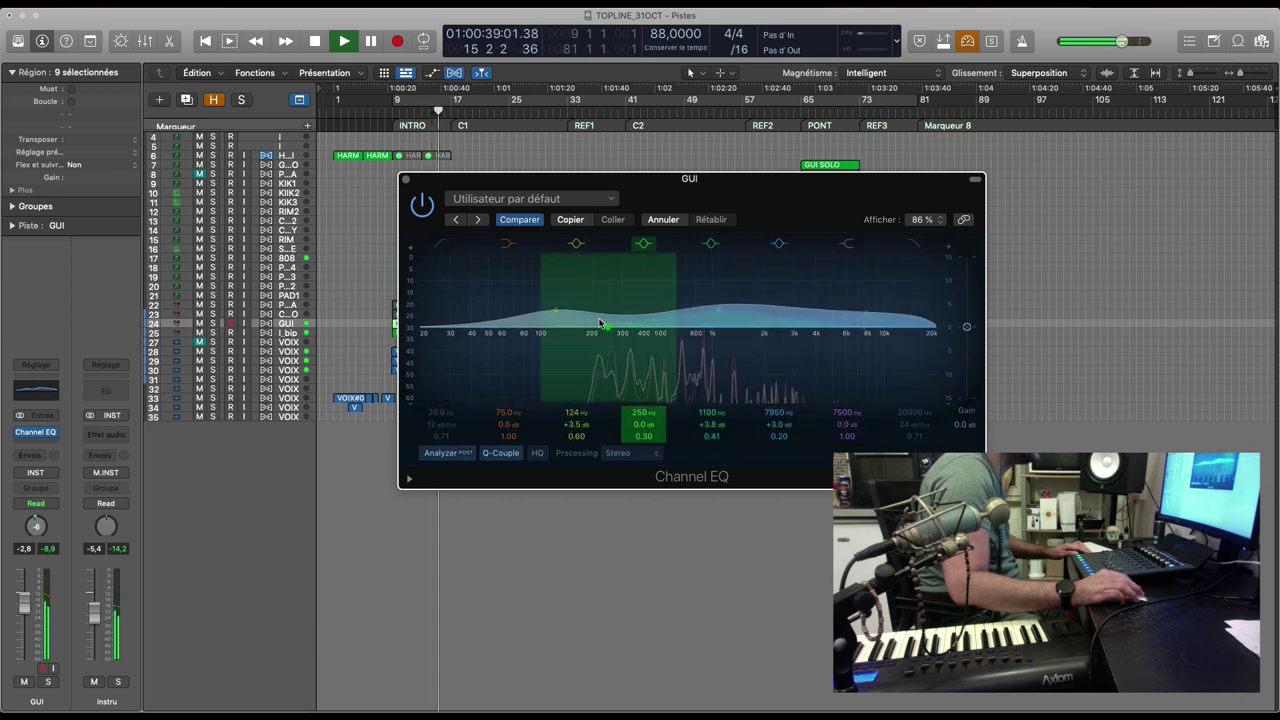
drag(560, 318, 558, 333)
drag(712, 308, 716, 338)
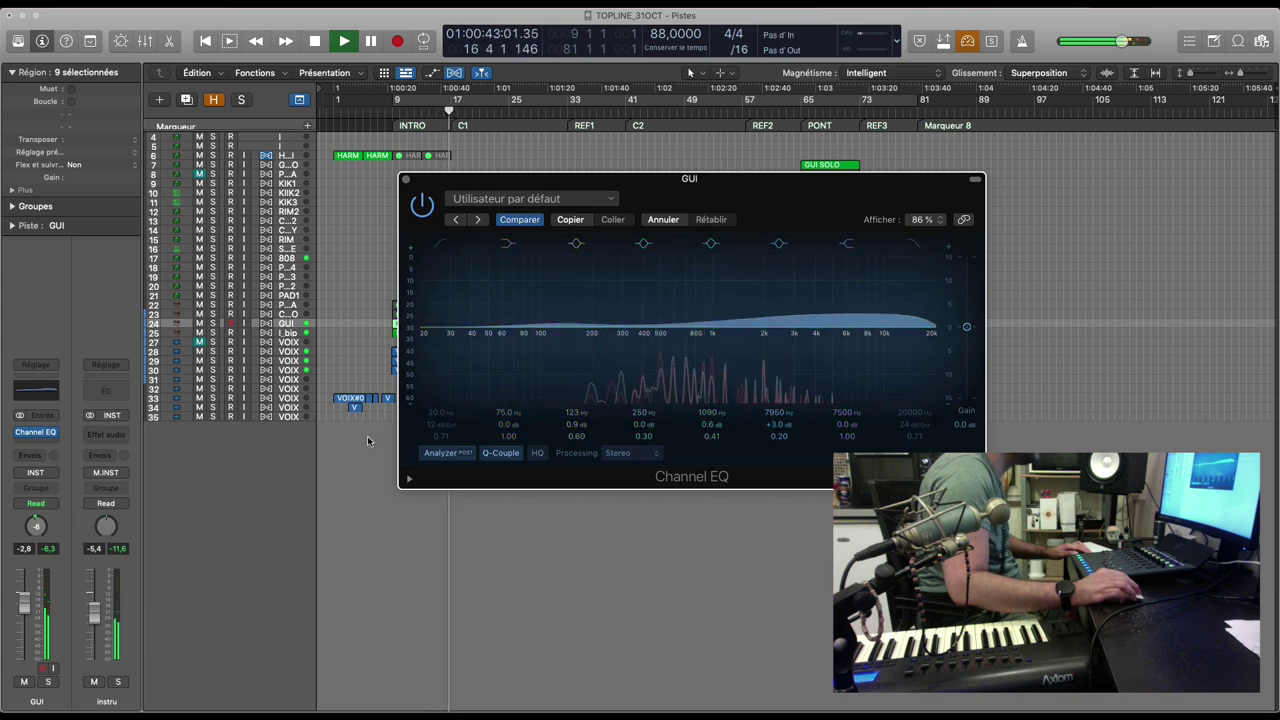
click(405, 179)
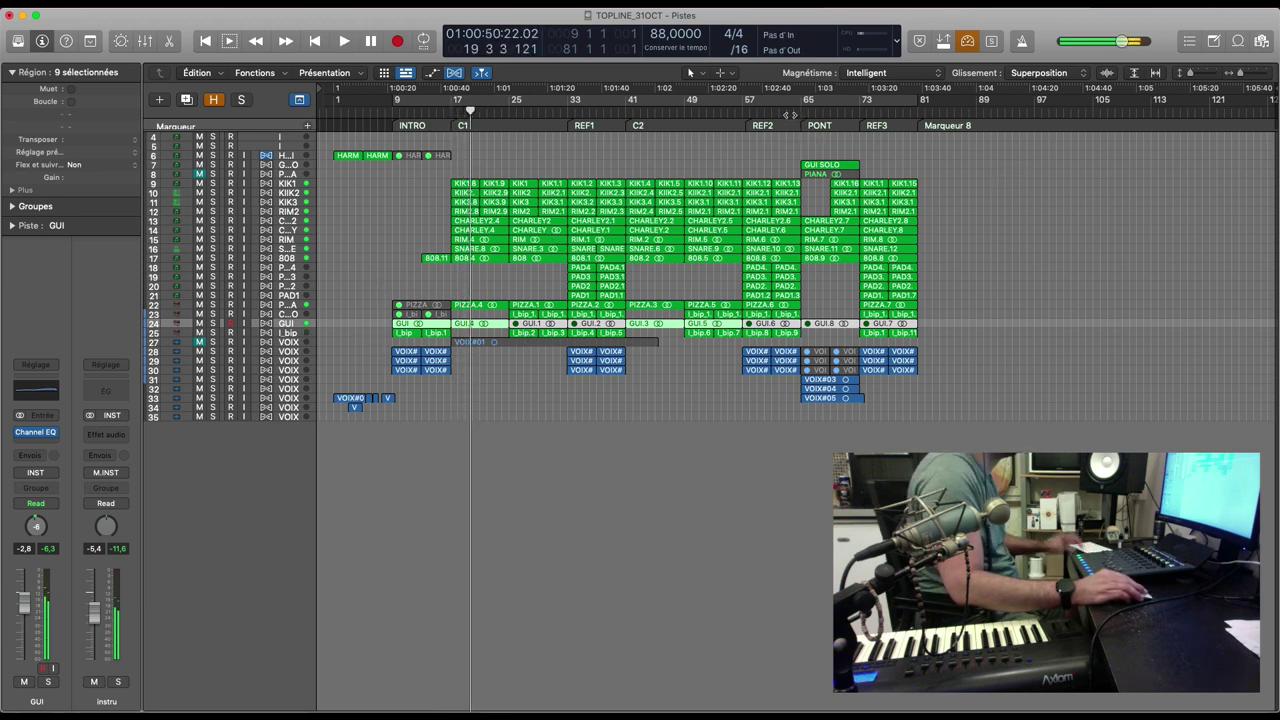
Step: Play the arrangement from bar 63, just before the PONT section
click(788, 111)
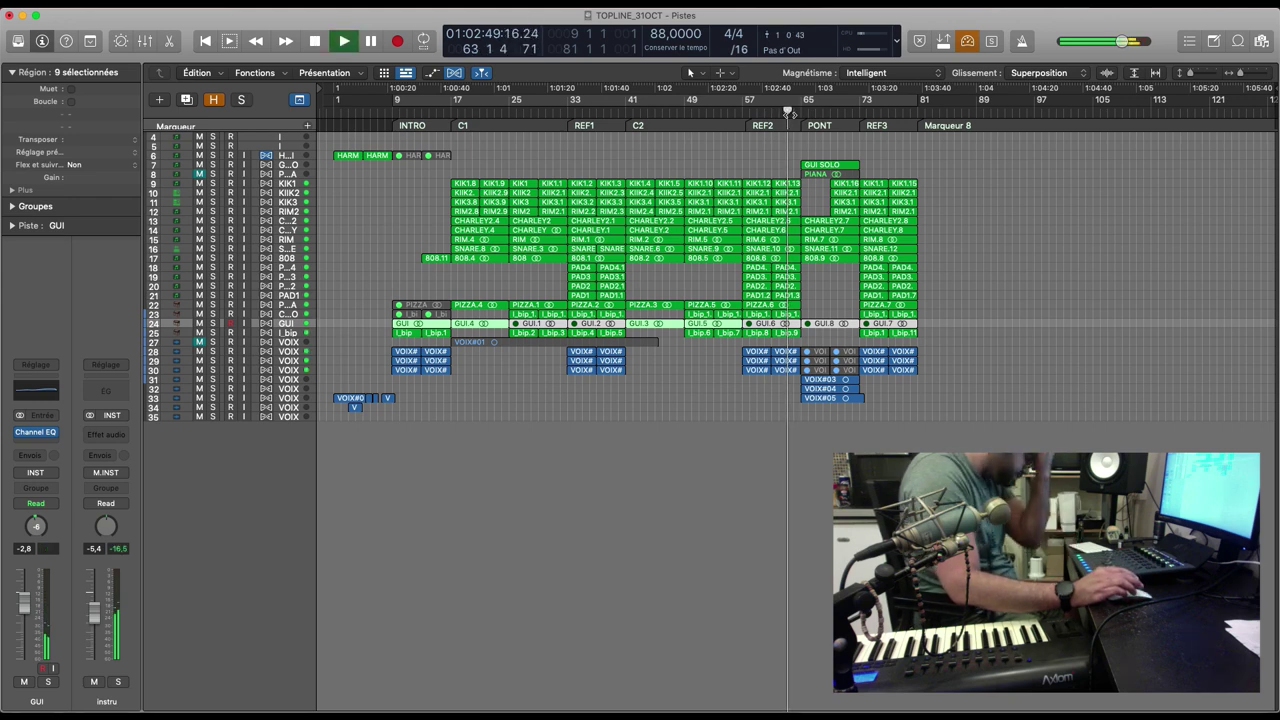